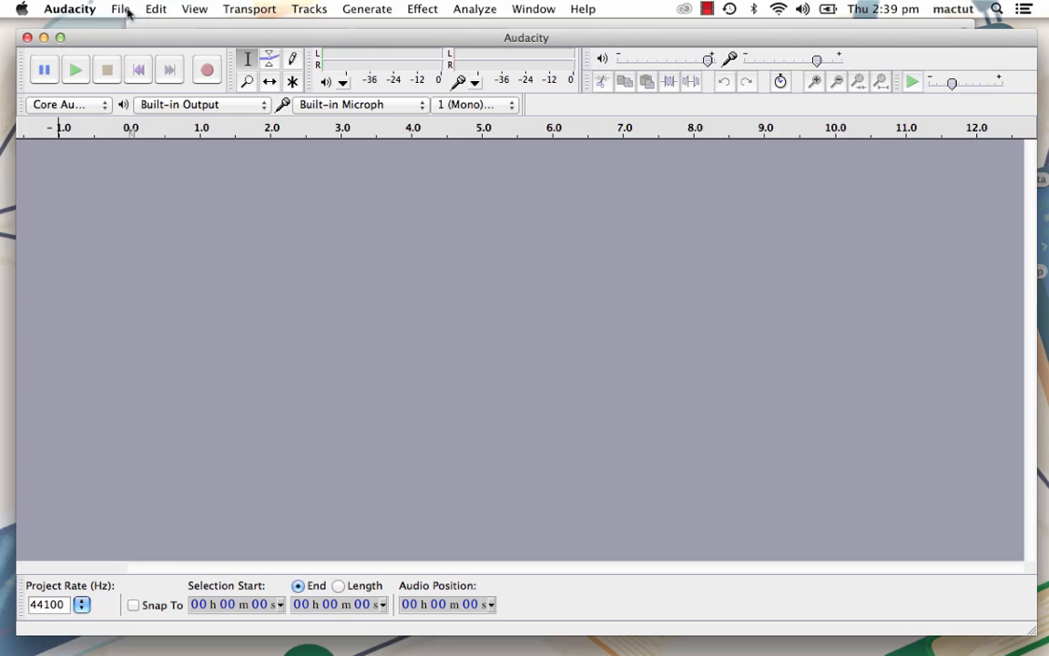
- Examine the playback device, recording device and recording channel options in the Devices preferences, leaving them as they are
{"action": "left_click", "coordinate": [86, 11]}
{"action": "left_click", "coordinate": [84, 57]}
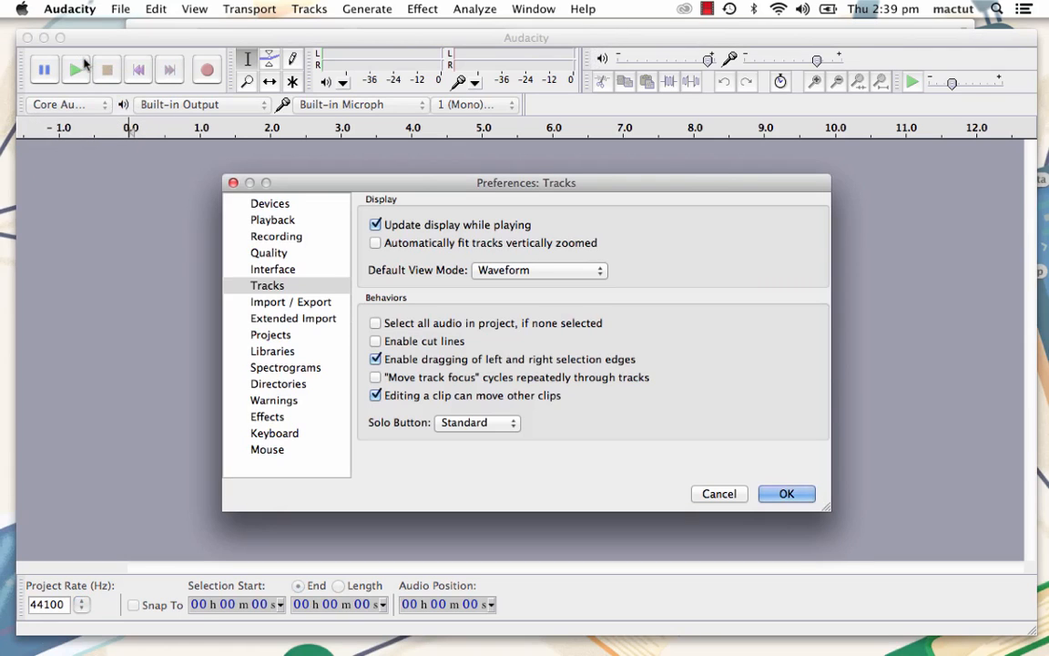
{"action": "left_click", "coordinate": [289, 205]}
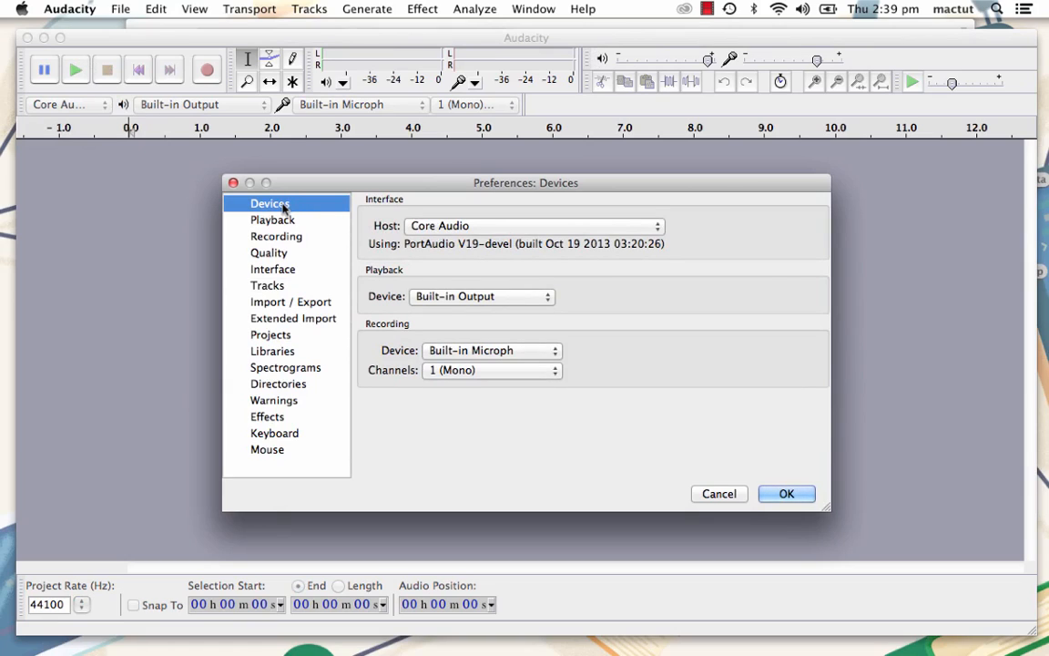
{"action": "left_click", "coordinate": [514, 295]}
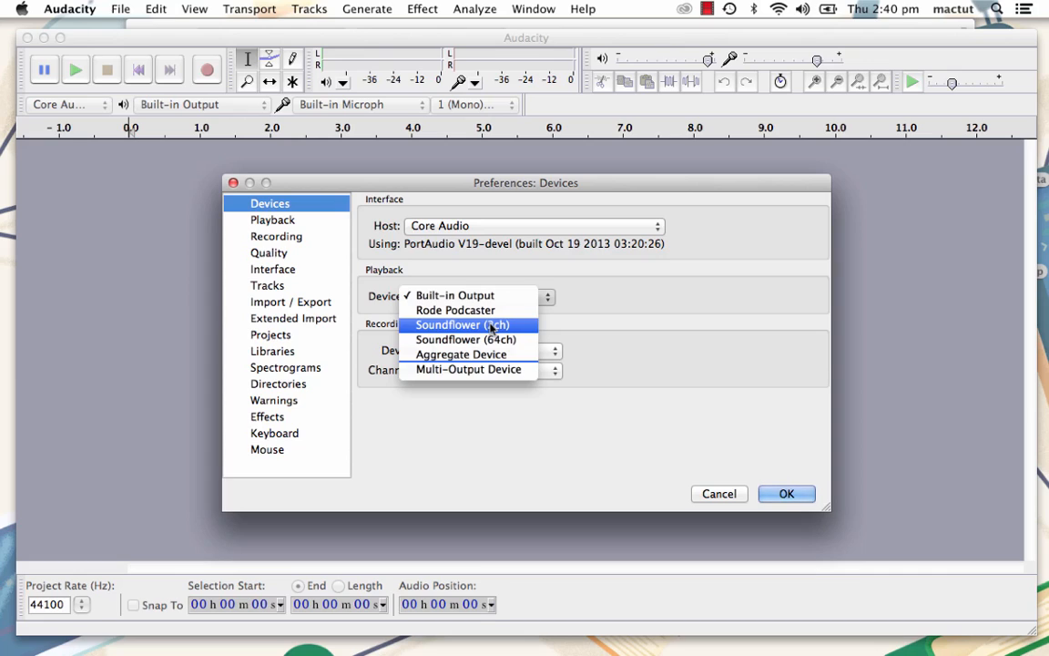
{"action": "left_click", "coordinate": [651, 419]}
{"action": "left_click", "coordinate": [537, 355]}
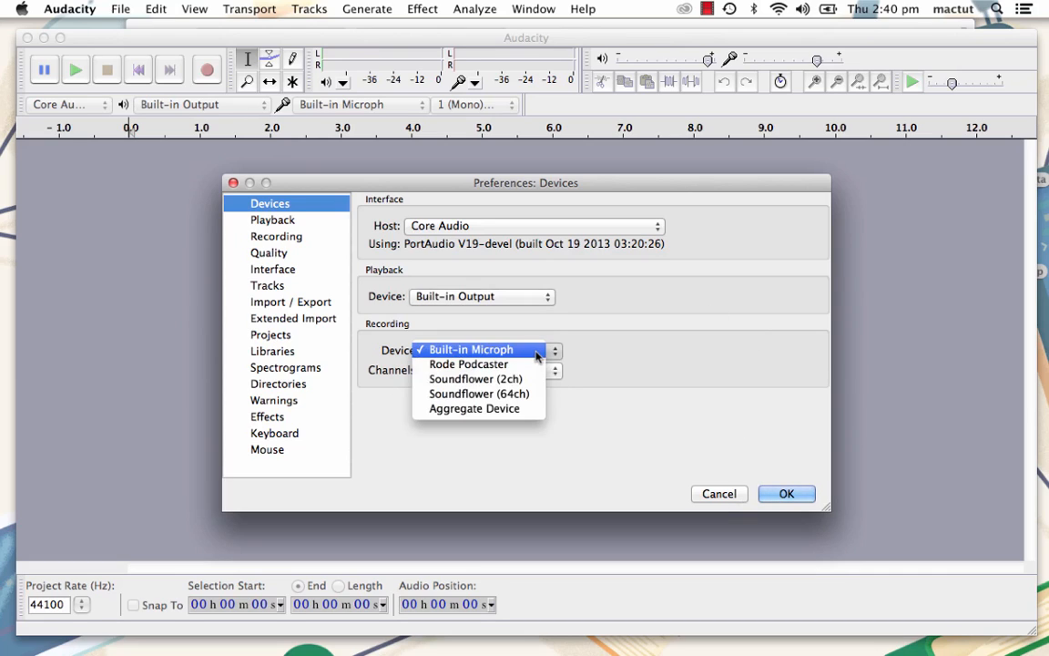
{"action": "left_click", "coordinate": [724, 490]}
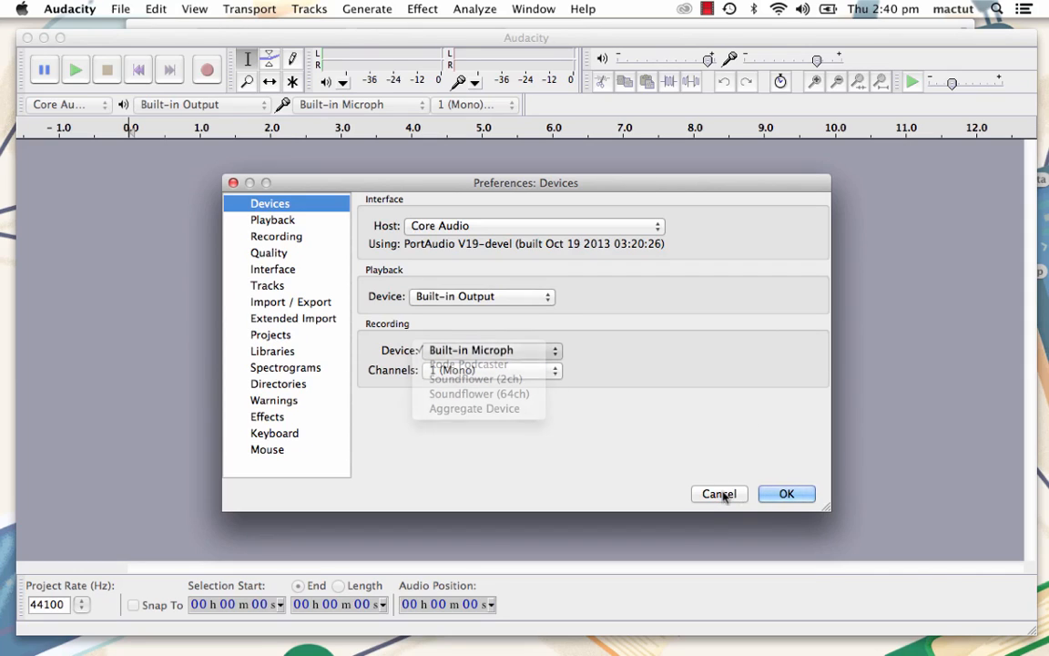
{"action": "left_click", "coordinate": [554, 370]}
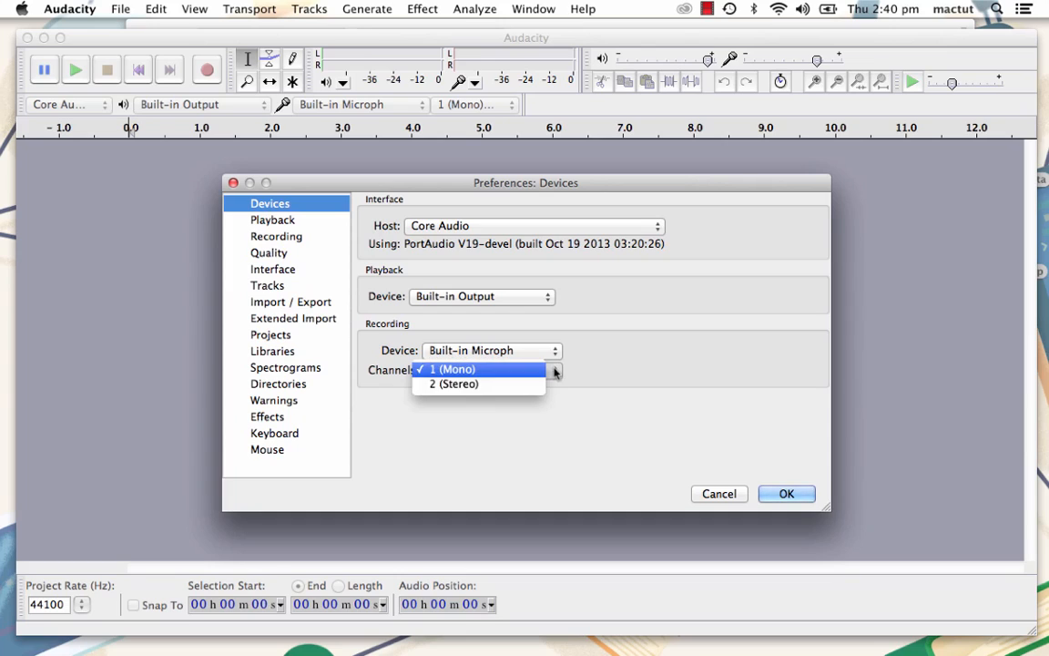
{"action": "left_click", "coordinate": [550, 369]}
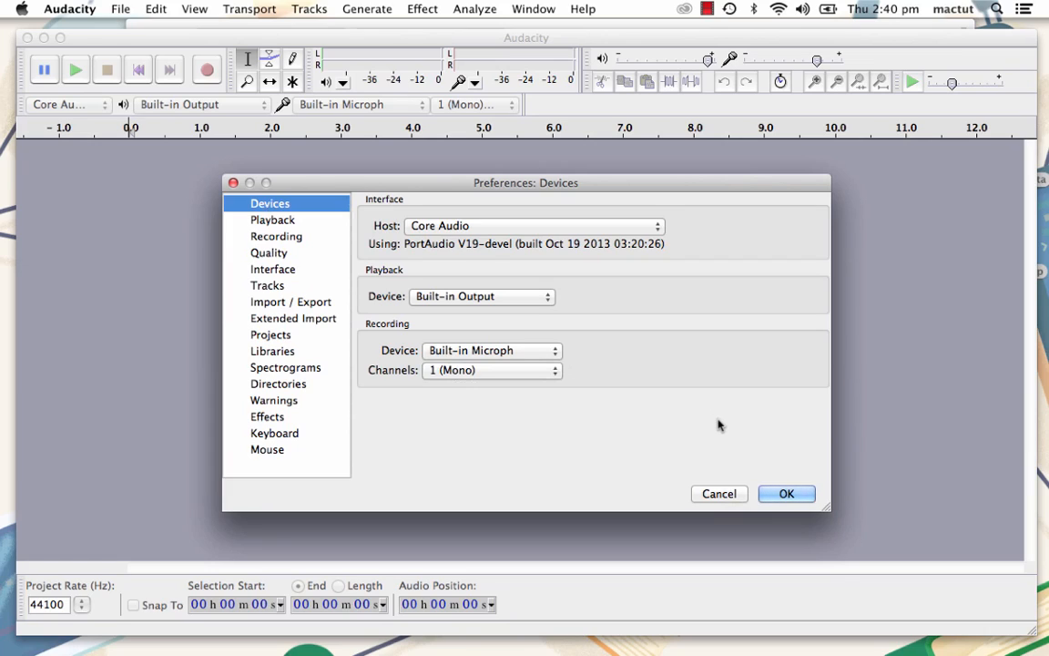
{"action": "left_click", "coordinate": [729, 496]}
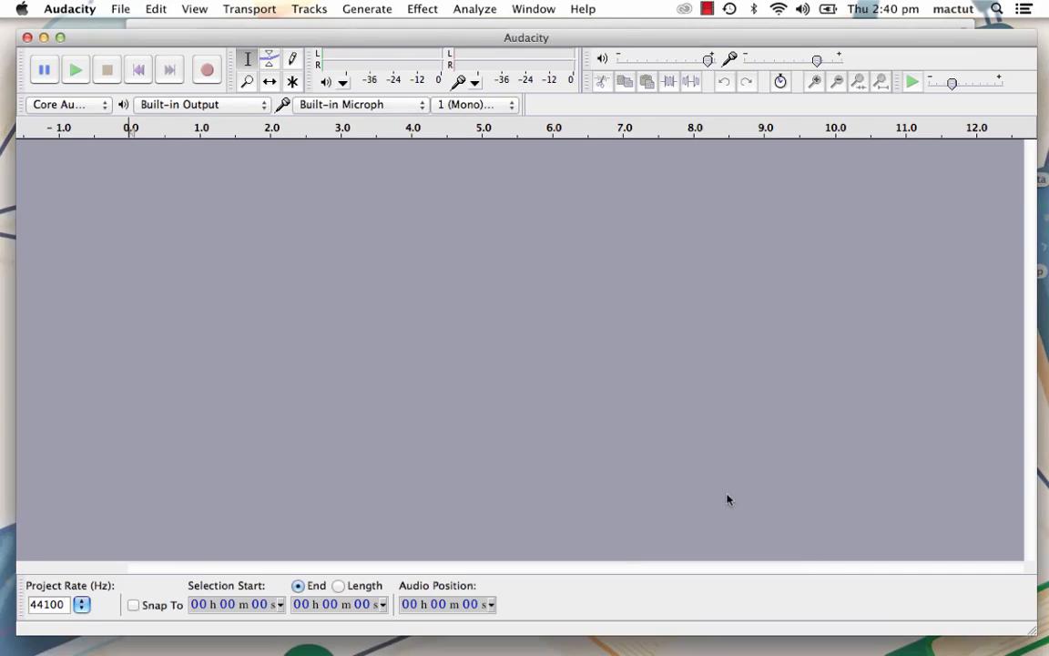
- Rescan the audio devices and check the list of available recording devices
{"action": "left_click", "coordinate": [424, 105]}
{"action": "left_click", "coordinate": [488, 175]}
{"action": "left_click", "coordinate": [248, 9]}
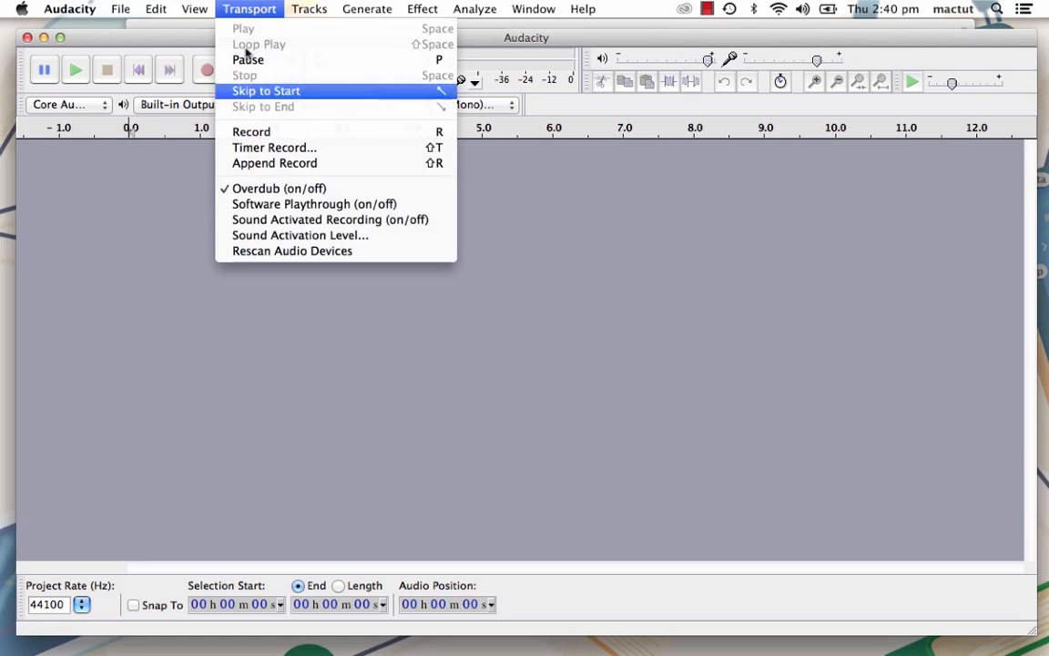
{"action": "left_click", "coordinate": [278, 253]}
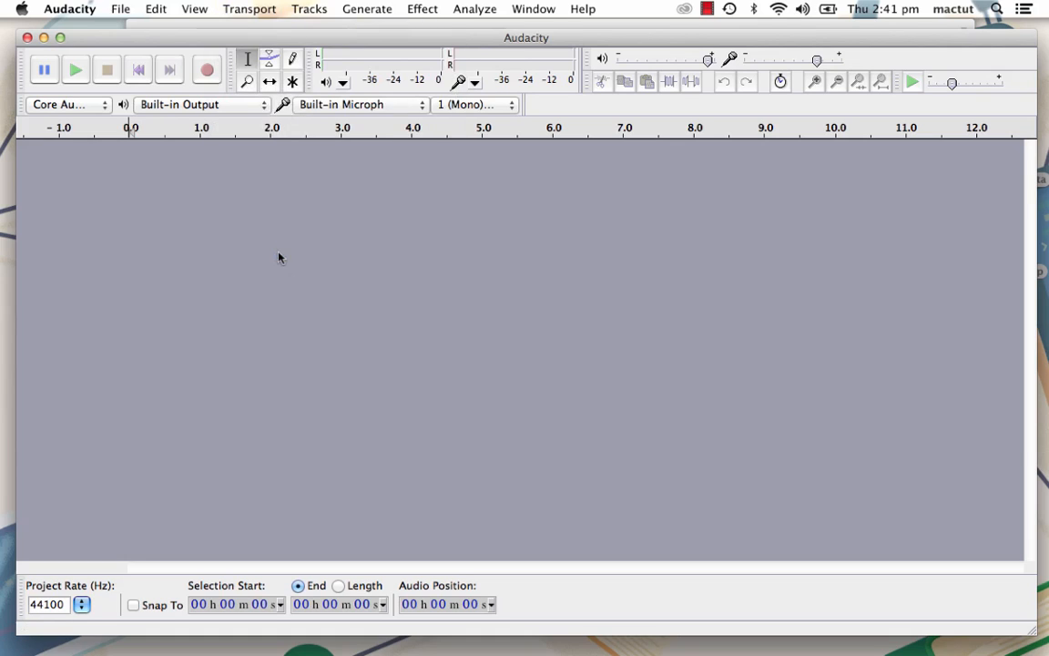
{"action": "left_click", "coordinate": [381, 109]}
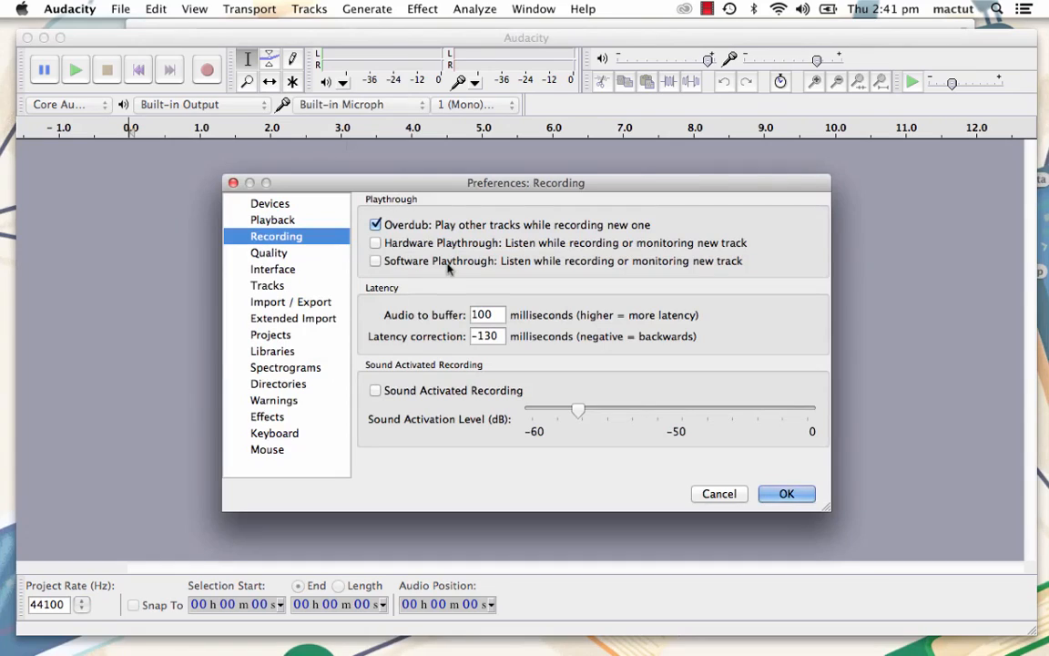
- In the preferences, disable Overdub for recording and enable "Select all audio in project, if none selected" for tracks
{"action": "left_click", "coordinate": [376, 225]}
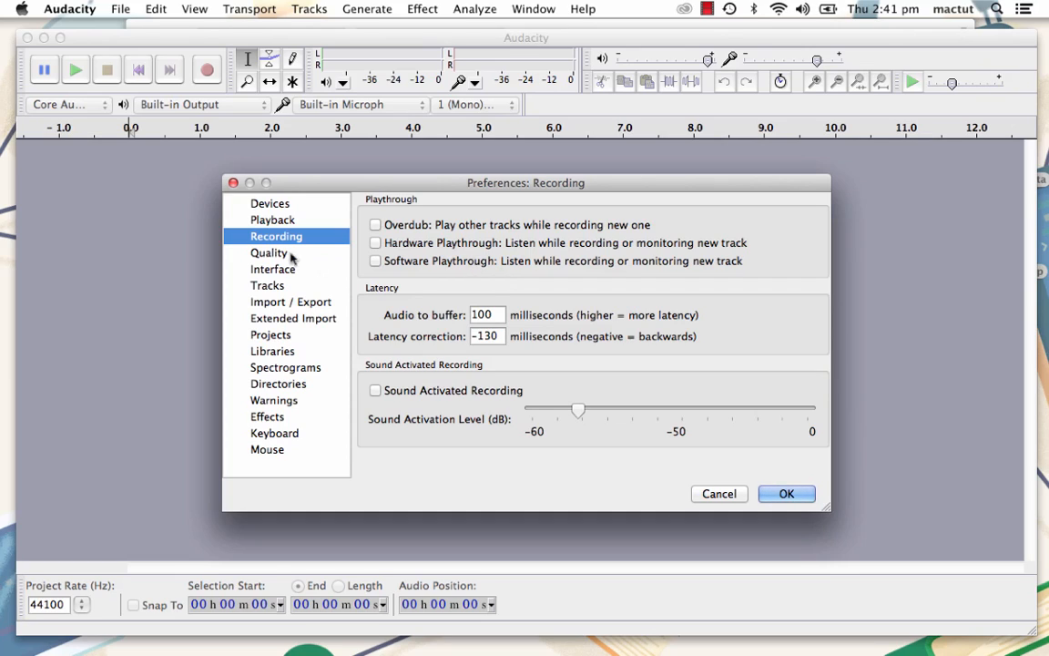
{"action": "left_click", "coordinate": [284, 287]}
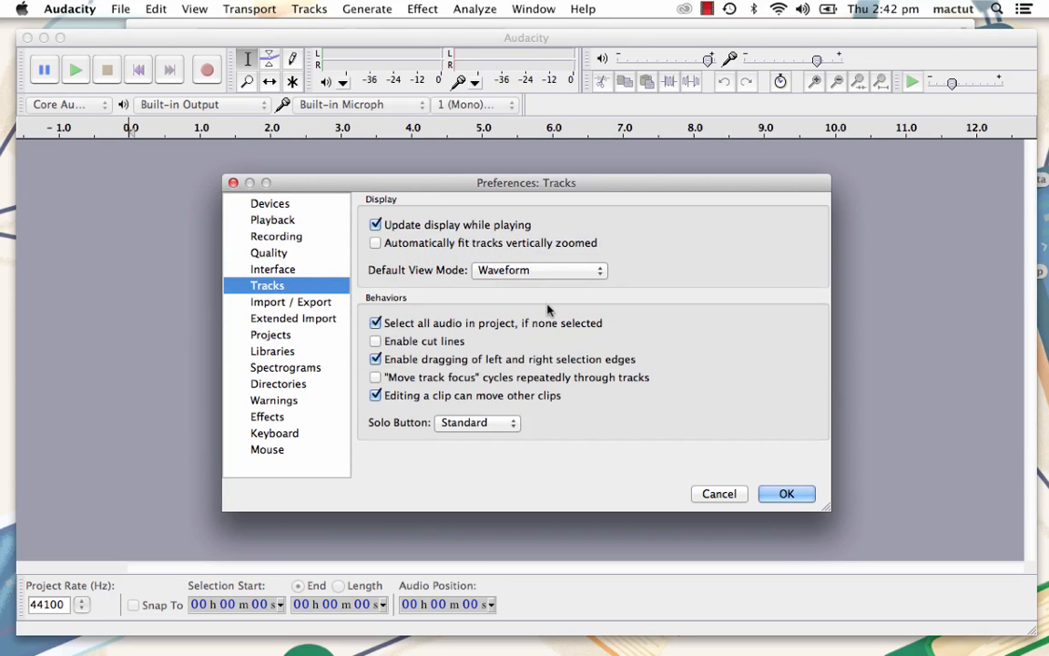
{"action": "left_click", "coordinate": [375, 322]}
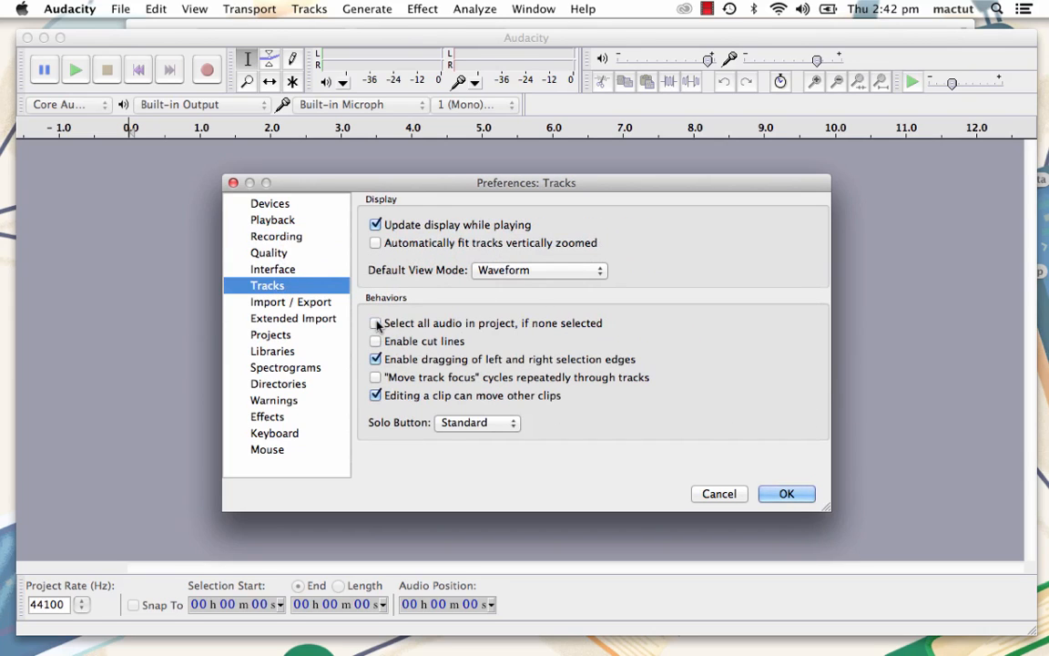
- Look through the keyboard shortcuts listed in the preferences and close the preferences without saving
{"action": "left_click", "coordinate": [286, 433]}
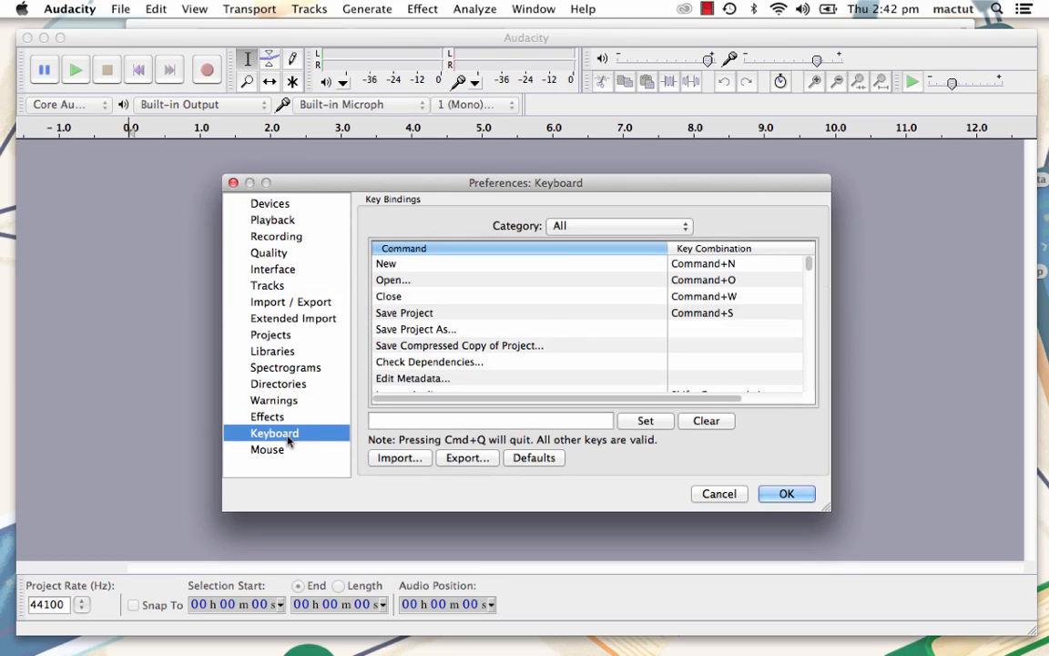
{"action": "scroll", "coordinate": [557, 330], "scroll_direction": "down", "scroll_amount": 3}
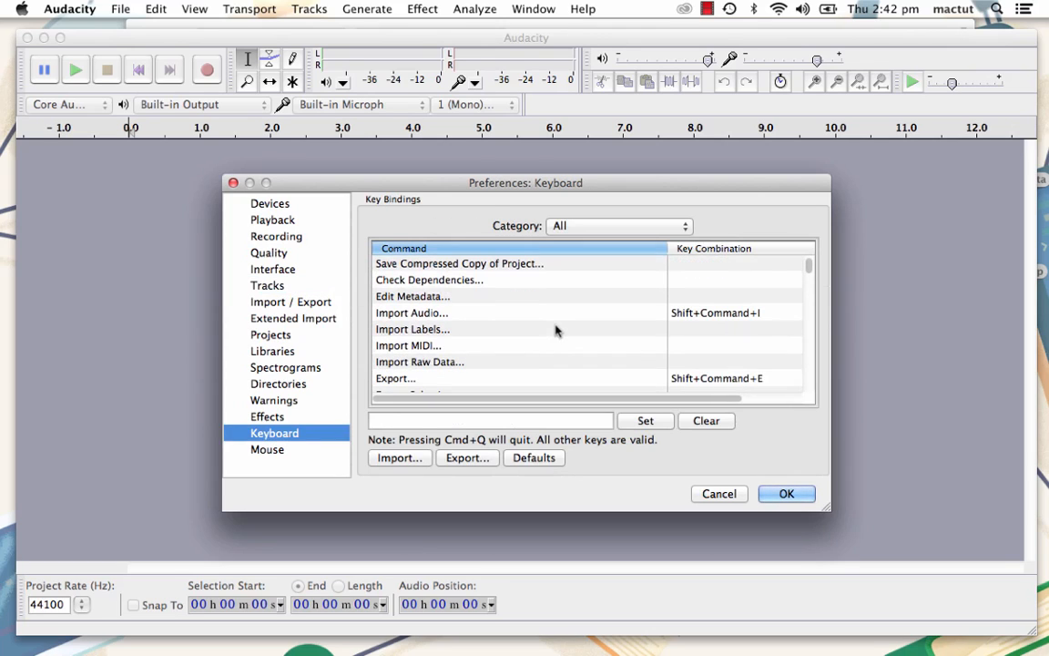
{"action": "scroll", "coordinate": [557, 330], "scroll_direction": "up", "scroll_amount": 3}
{"action": "scroll", "coordinate": [557, 330], "scroll_direction": "down", "scroll_amount": 15}
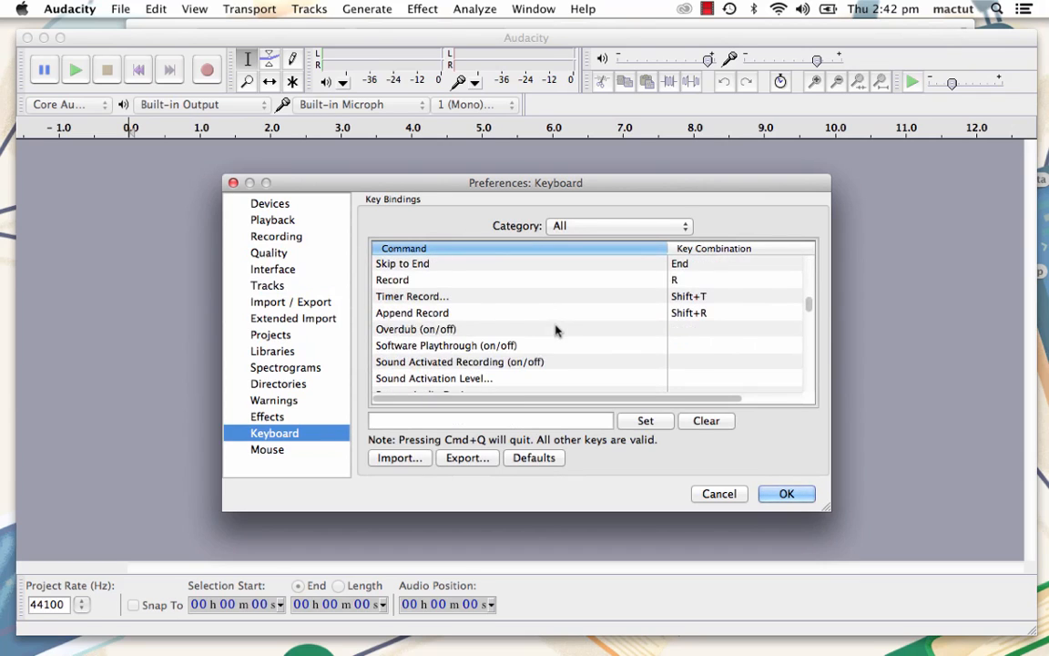
{"action": "scroll", "coordinate": [556, 330], "scroll_direction": "up", "scroll_amount": 15}
{"action": "left_click", "coordinate": [721, 495]}
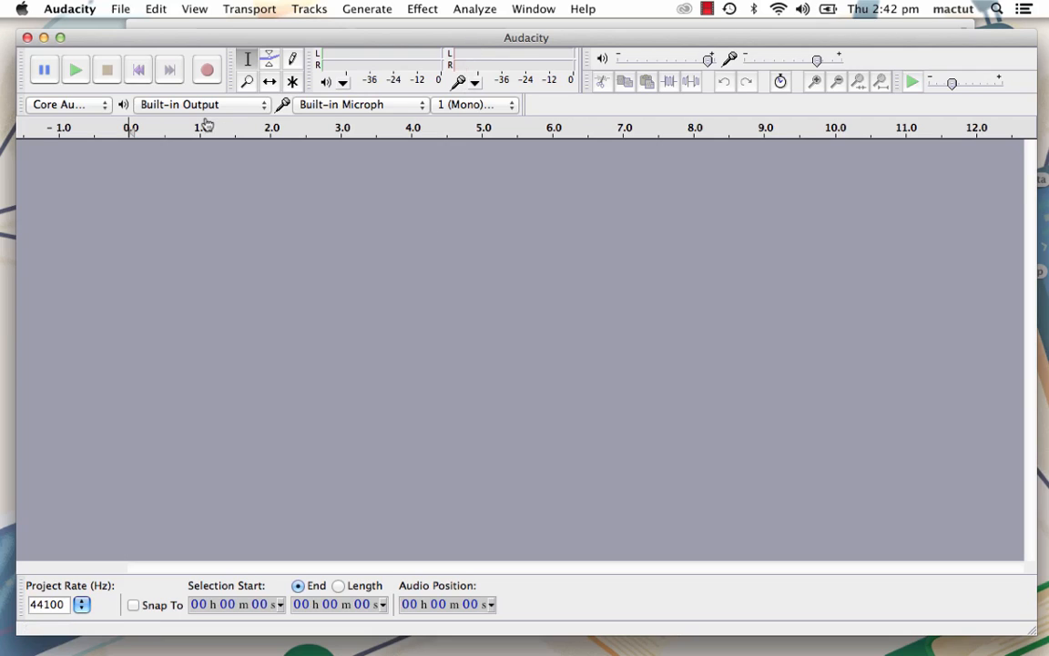
- Keep Built-in Output as the playback device and set the recording device to Rode Podcaster
{"action": "left_click", "coordinate": [263, 107]}
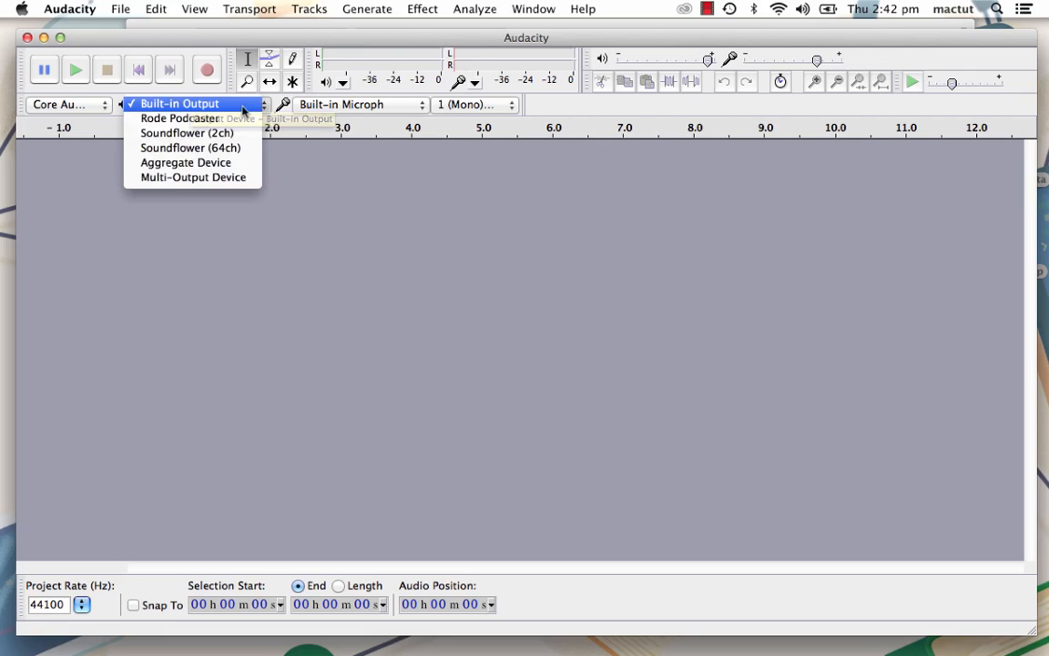
{"action": "left_click", "coordinate": [244, 111]}
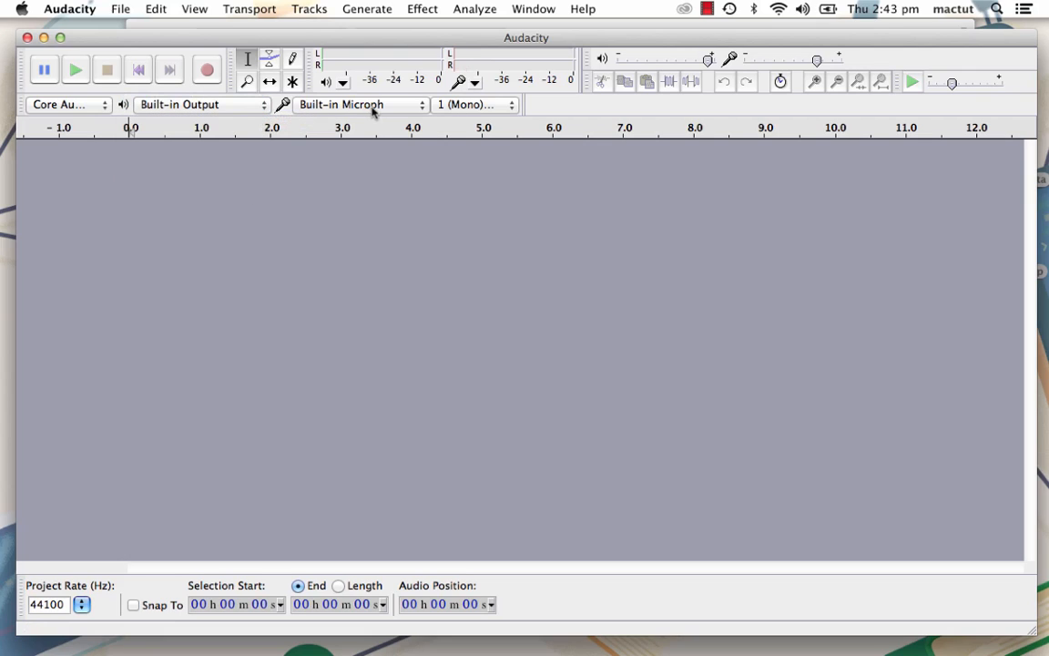
{"action": "left_click", "coordinate": [421, 106]}
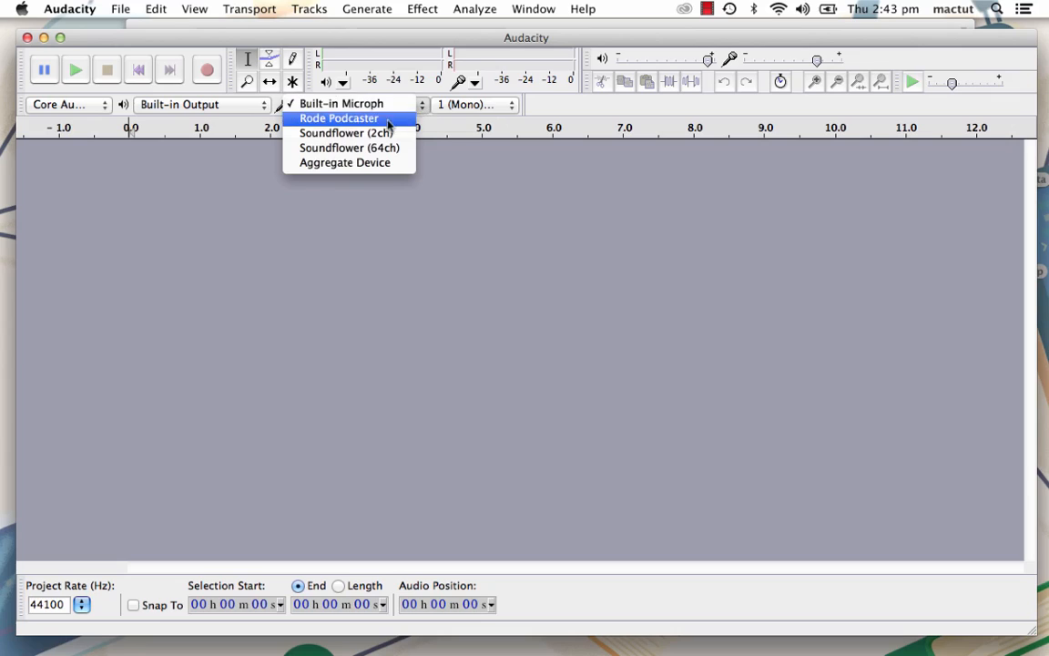
{"action": "left_click", "coordinate": [387, 119]}
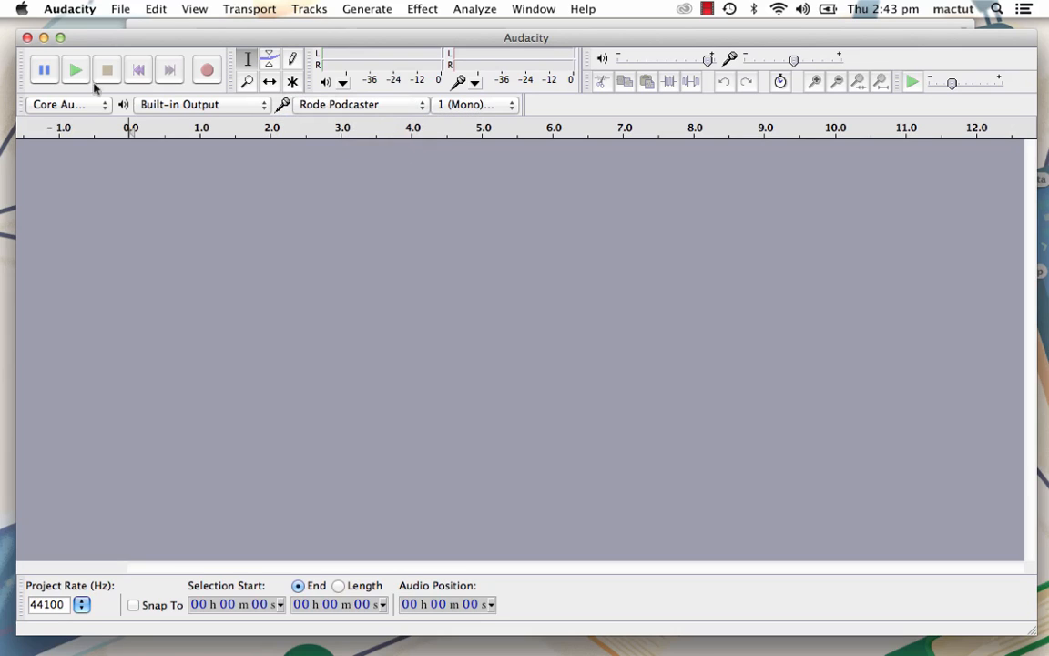
- Record a mono audio clip about 4 seconds long on a new track
{"action": "left_click", "coordinate": [207, 72]}
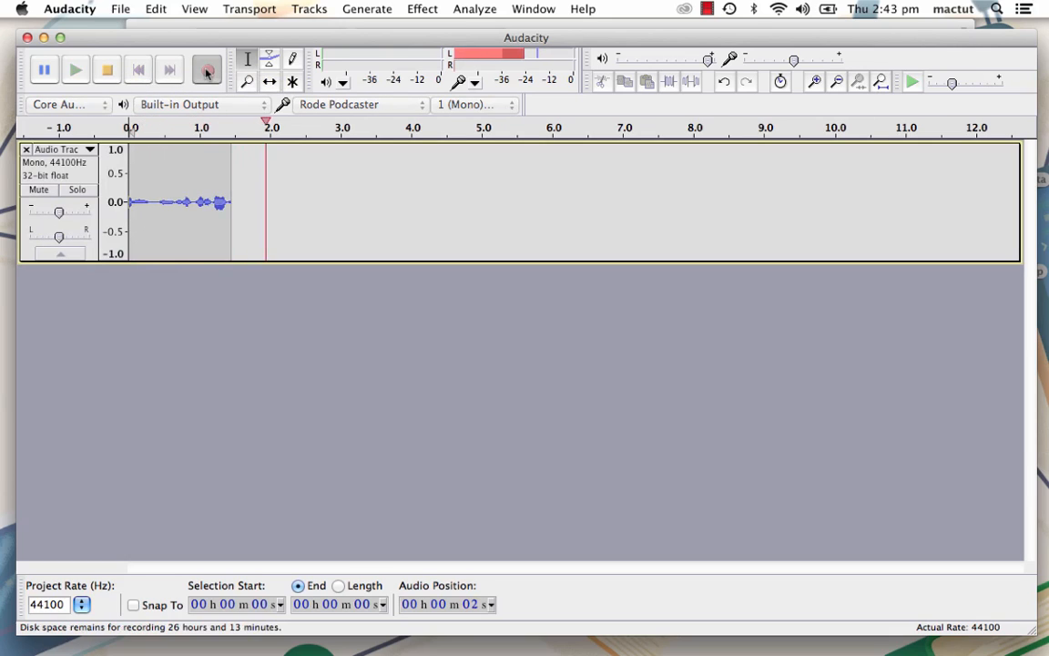
{"action": "left_click", "coordinate": [108, 76]}
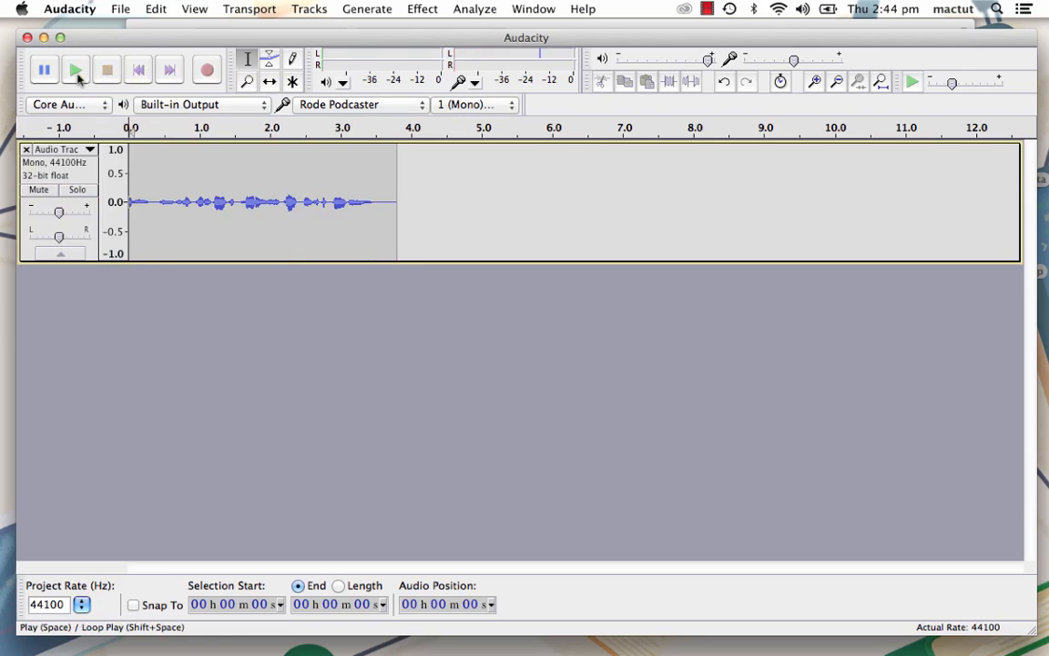
- Play back the recorded clip with a brief pause, stop it, and skip to the end of the track
{"action": "left_click", "coordinate": [73, 73]}
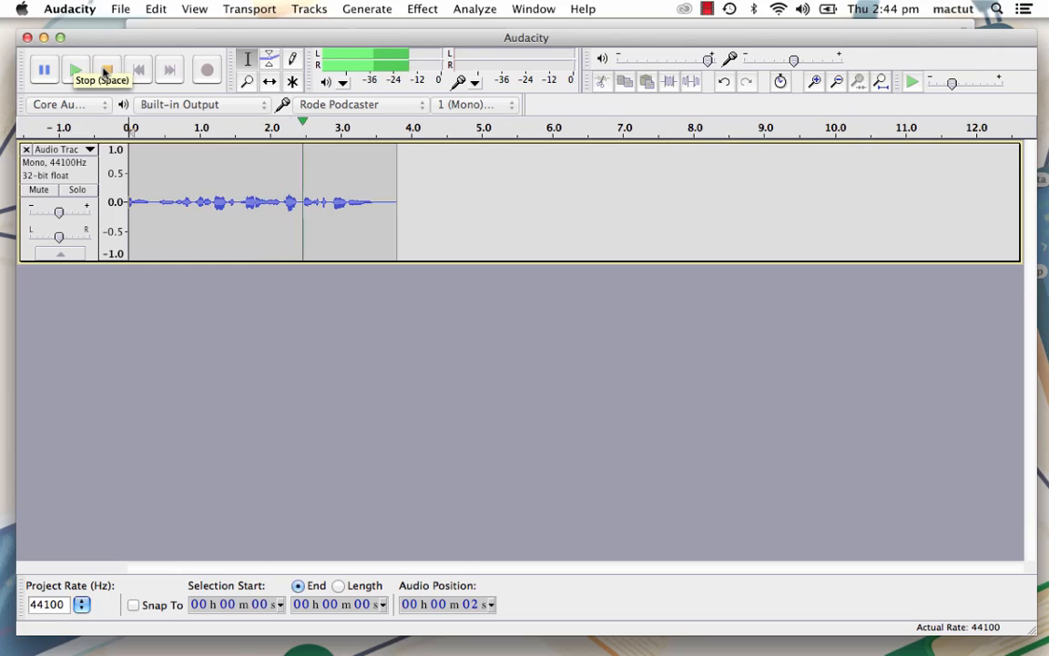
{"action": "left_click", "coordinate": [45, 71]}
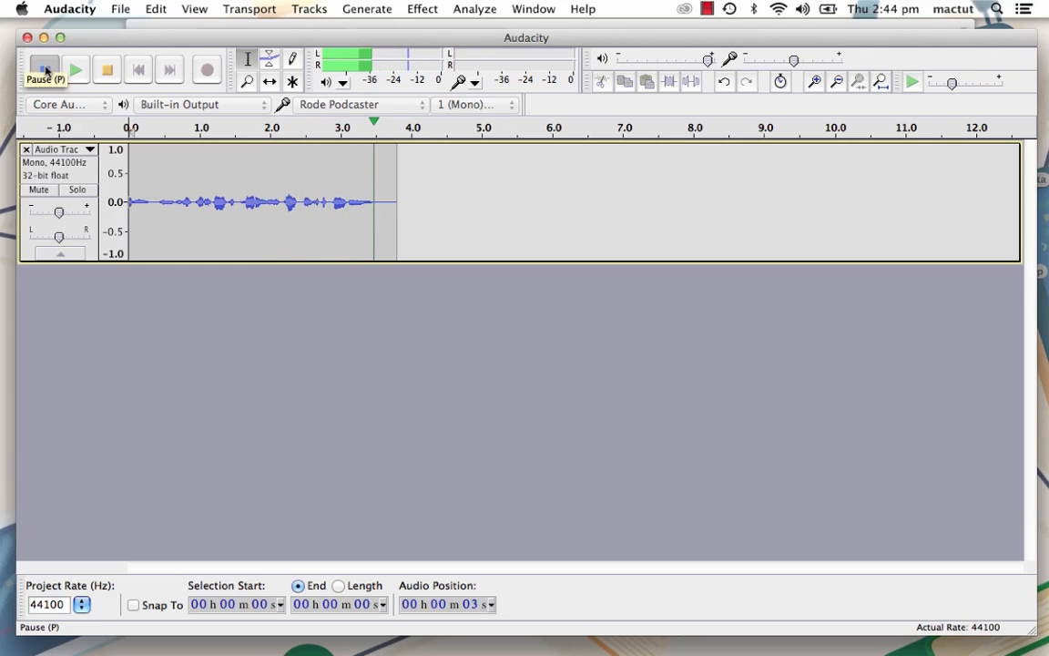
{"action": "left_click", "coordinate": [46, 71]}
{"action": "left_click", "coordinate": [107, 71]}
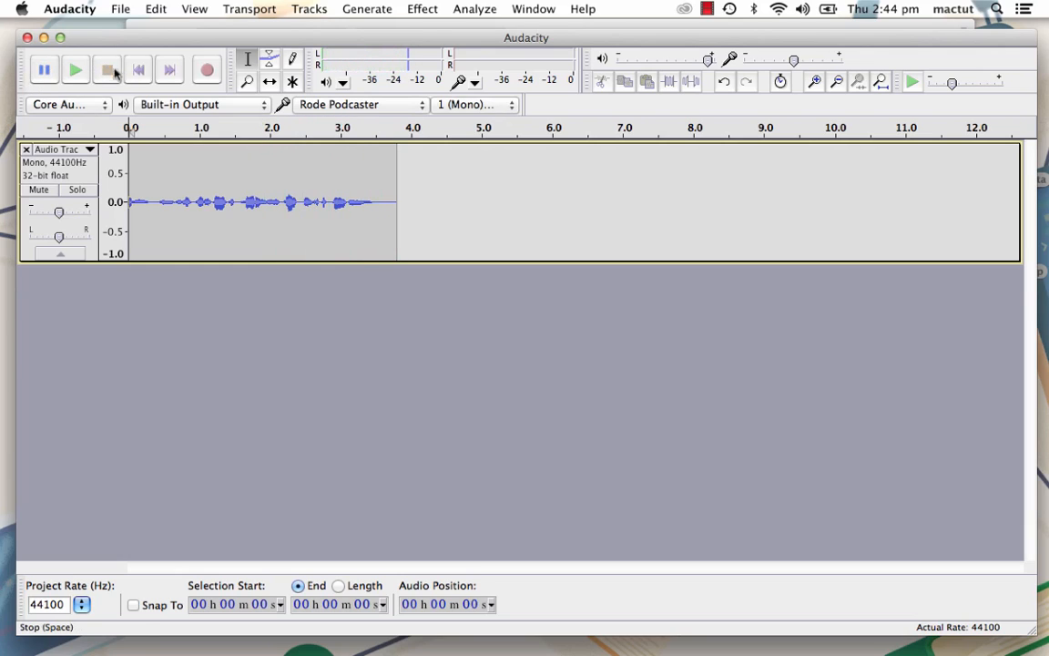
{"action": "left_click", "coordinate": [169, 71]}
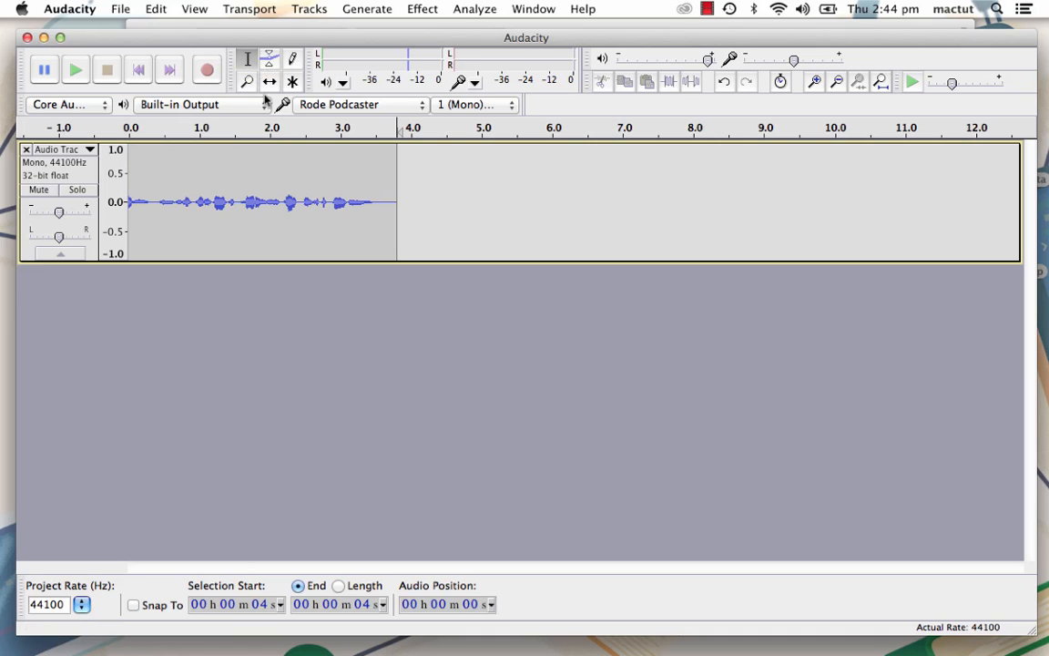
- Cycle through the Selection, Envelope, Draw, Zoom, Time Shift and Multi-Tool modes, ending back on the Selection tool
{"action": "key", "text": "F1"}
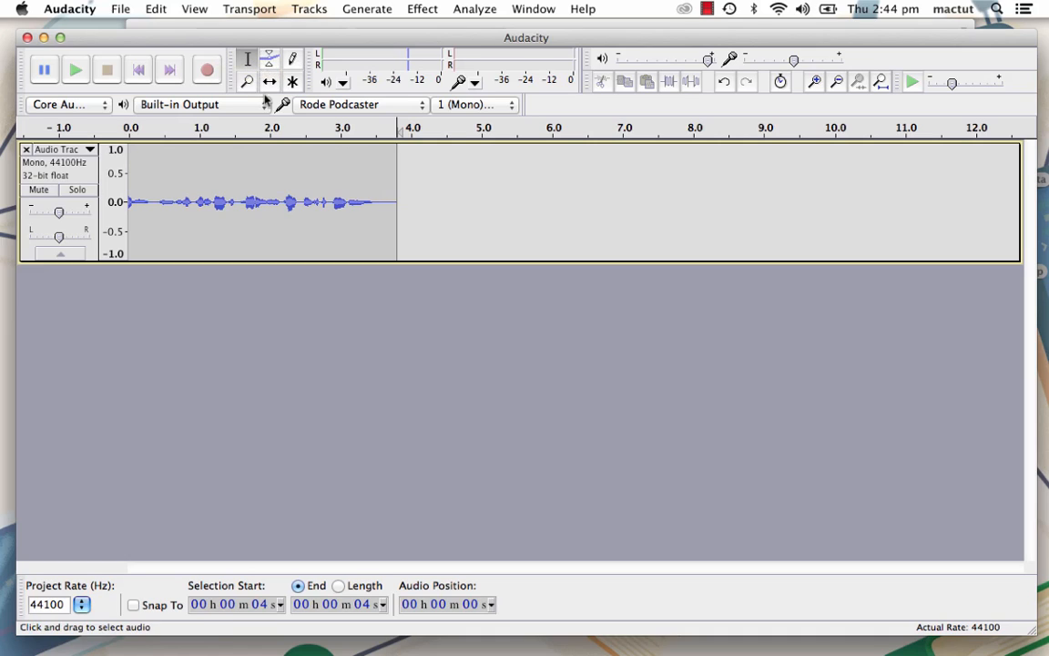
{"action": "key", "text": "F2"}
{"action": "key", "text": "F3"}
{"action": "key", "text": "F4"}
{"action": "key", "text": "F5"}
{"action": "key", "text": "F6"}
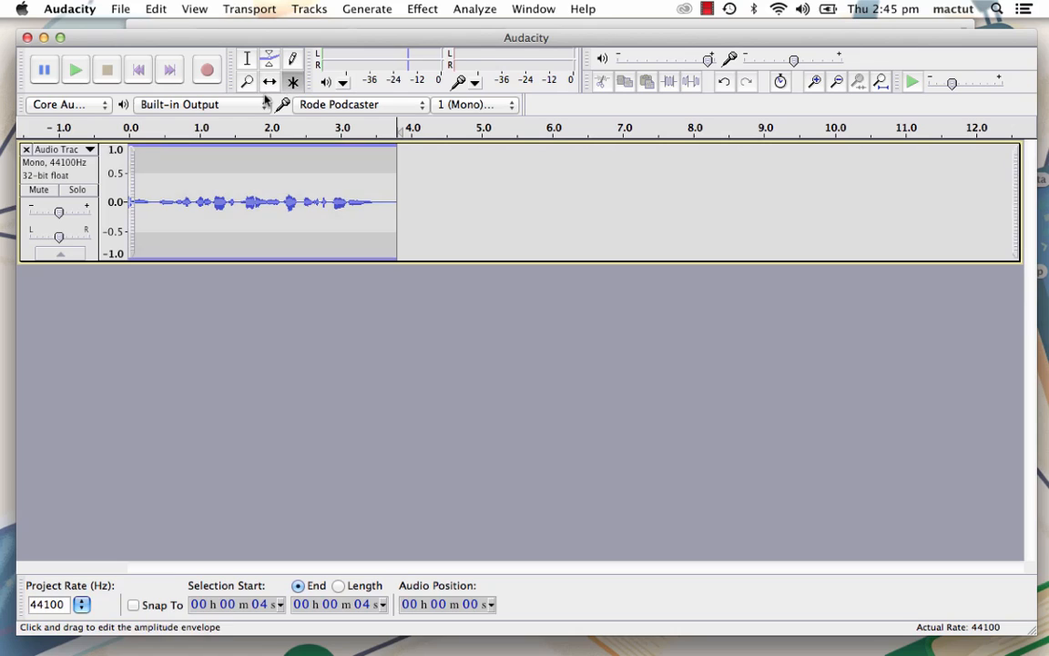
{"action": "left_click", "coordinate": [246, 59]}
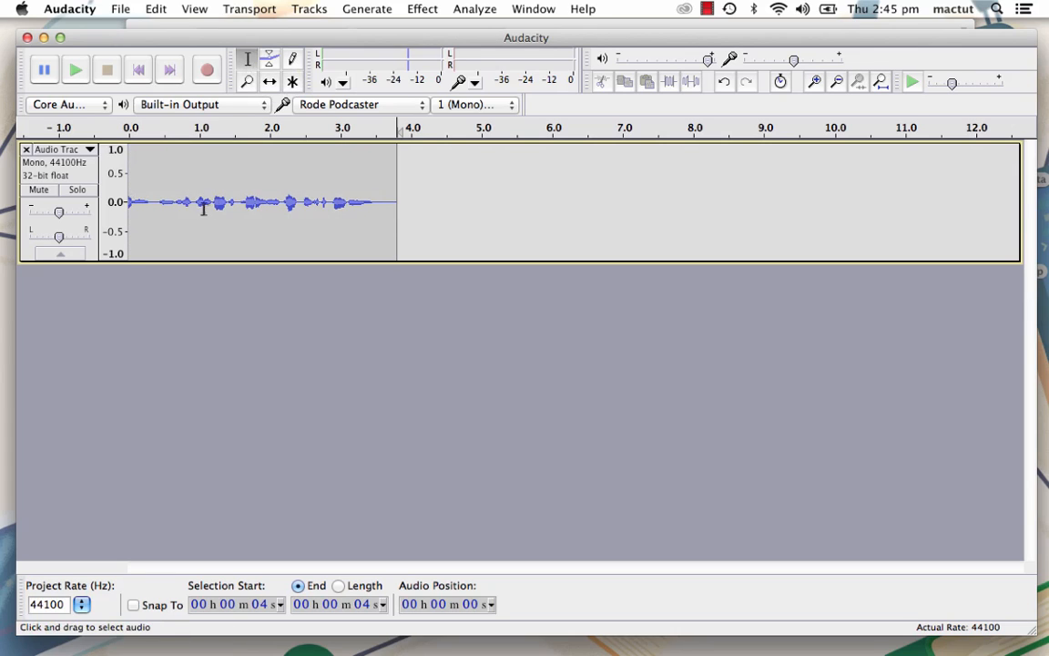
- Select the recording from about 0.4 to 1.6 seconds, preview it, and delete that section
{"action": "left_click_drag", "start_coordinate": [159, 208], "coordinate": [240, 207]}
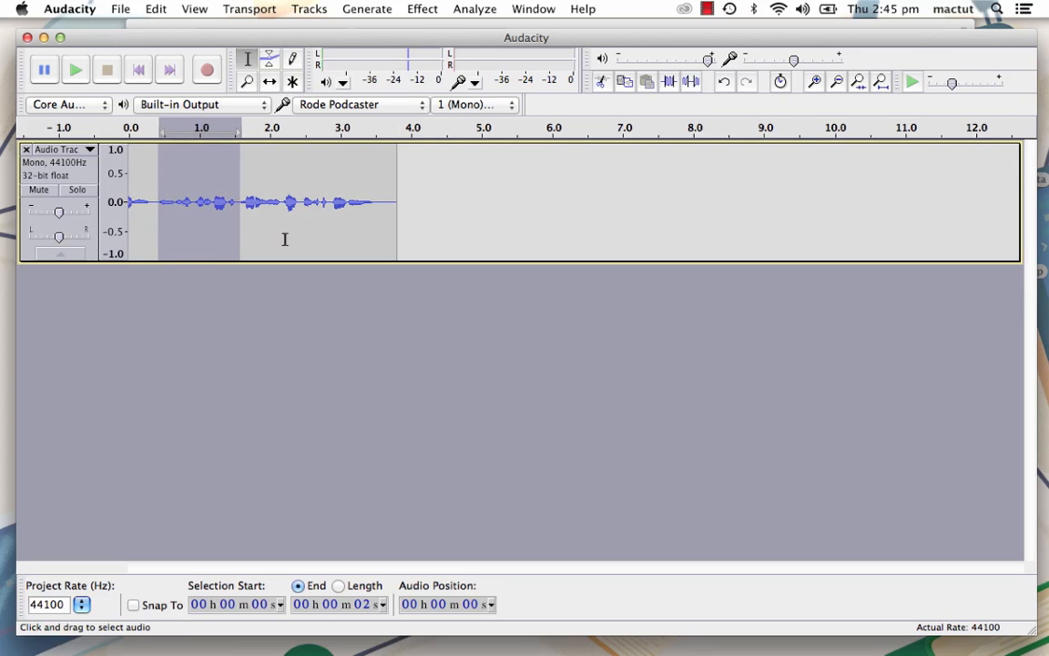
{"action": "key", "text": "space"}
{"action": "left_click", "coordinate": [857, 83]}
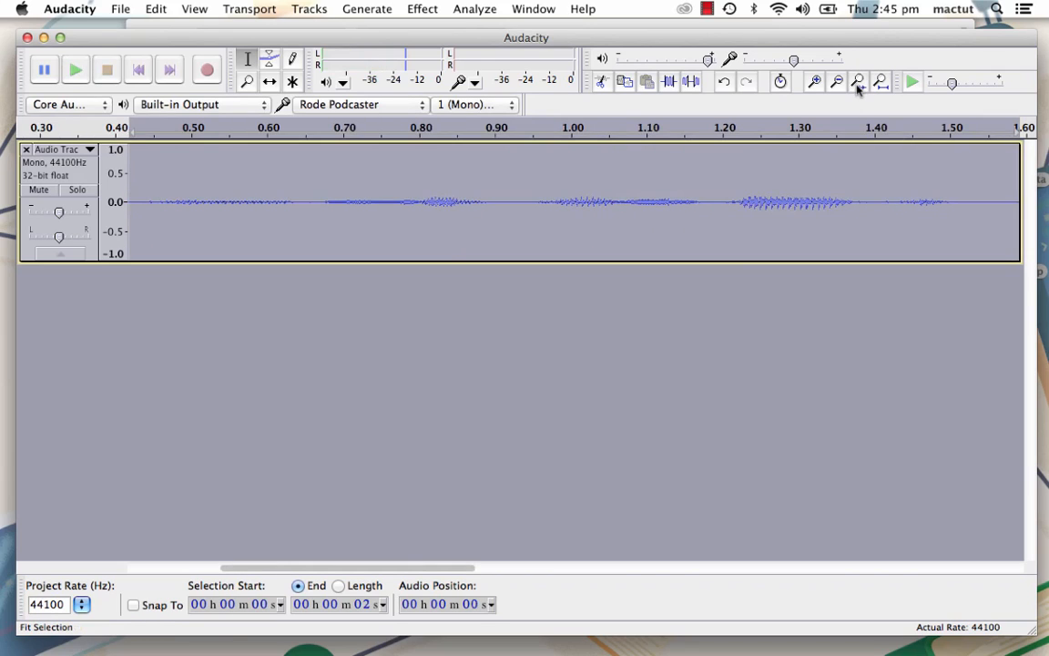
{"action": "left_click", "coordinate": [837, 83]}
{"action": "left_click", "coordinate": [836, 83]}
{"action": "left_click", "coordinate": [837, 83]}
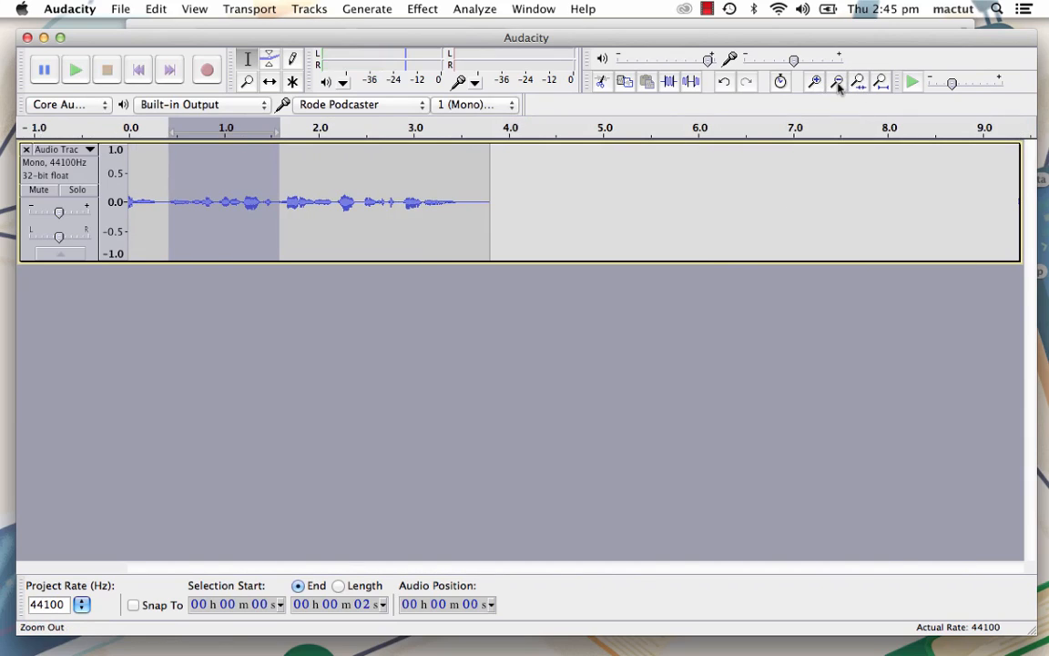
{"action": "left_click", "coordinate": [880, 83]}
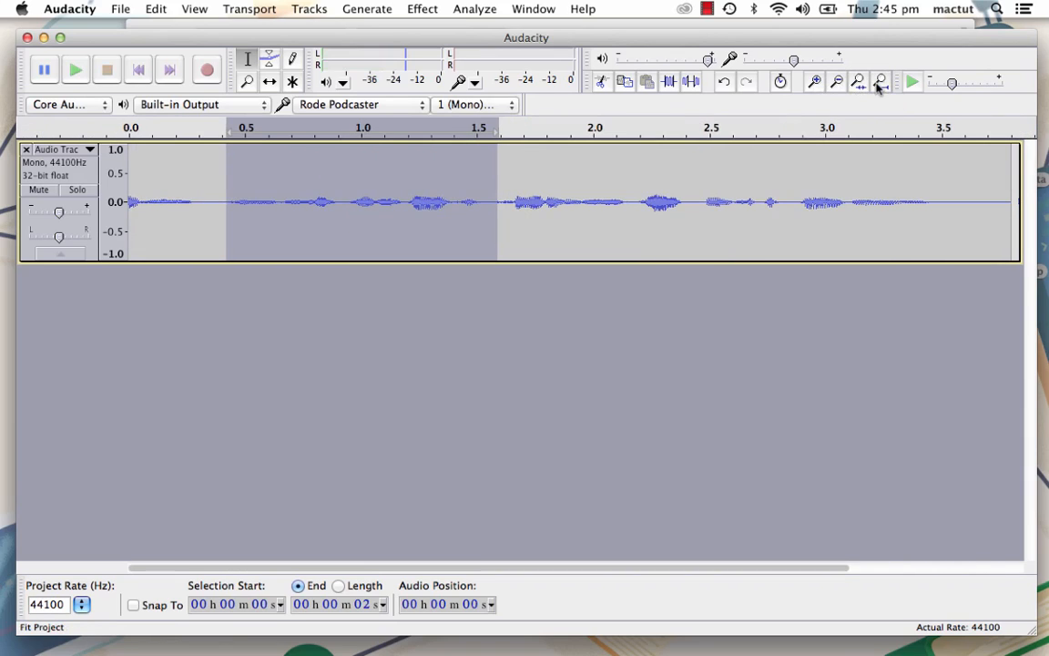
{"action": "key", "text": "Delete"}
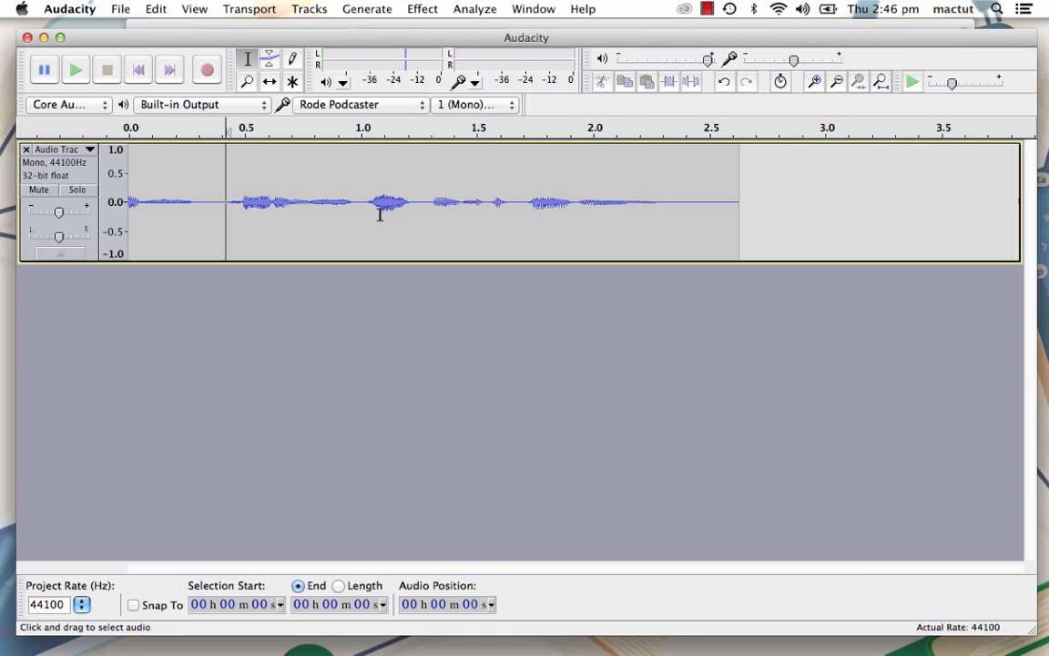
- Undo the deletion of the recorded section and place the cursor at about 1.2 seconds
{"action": "key", "text": "super+z"}
{"action": "left_click", "coordinate": [407, 200]}
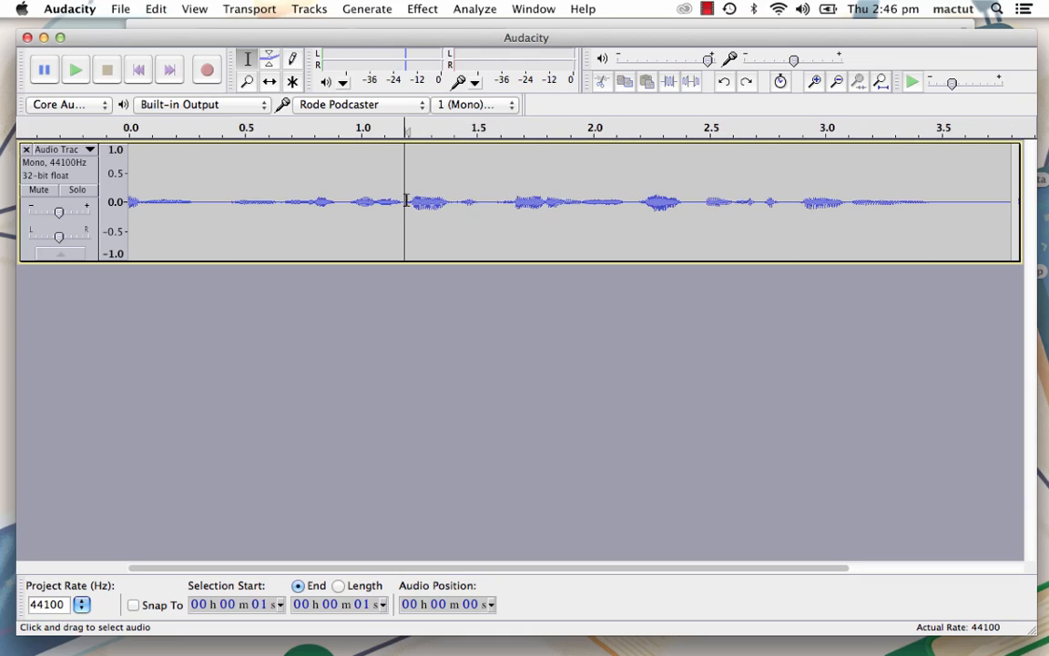
- Use the Envelope tool to fade the volume down between about 1.05 and 1.6 seconds and back up between about 2.1 and 2.55 seconds
{"action": "left_click", "coordinate": [269, 58]}
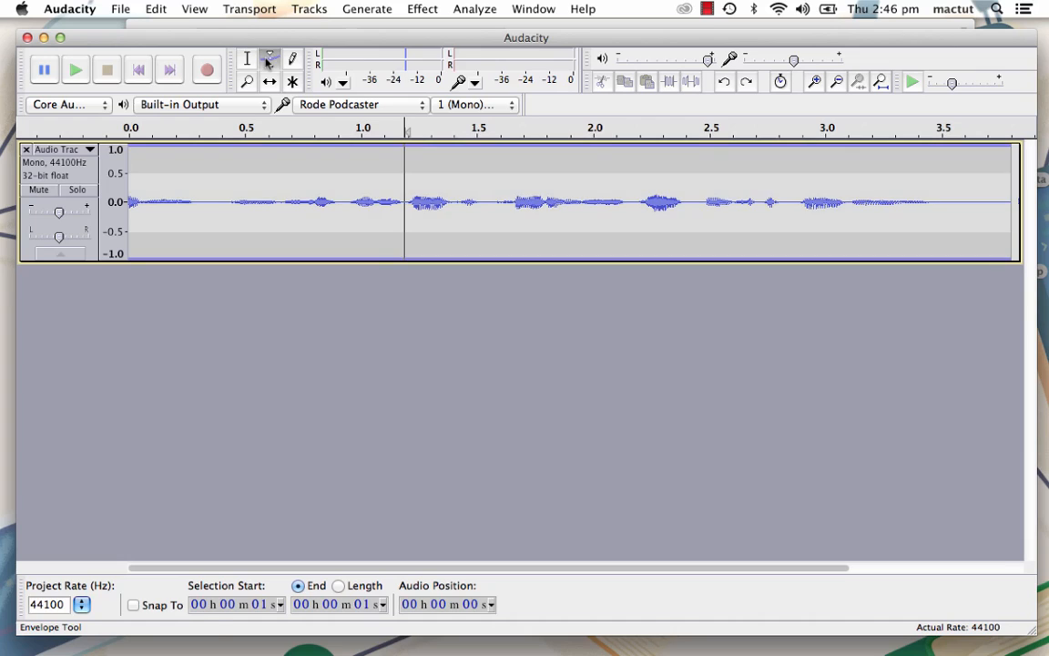
{"action": "left_click", "coordinate": [366, 147]}
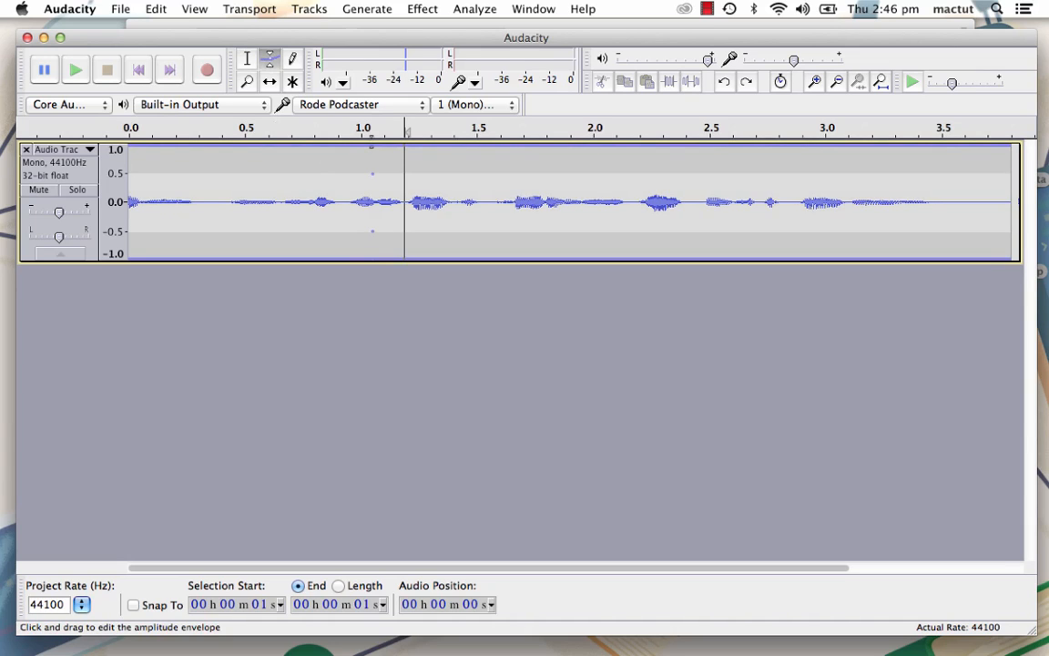
{"action": "left_click_drag", "start_coordinate": [474, 153], "coordinate": [492, 194]}
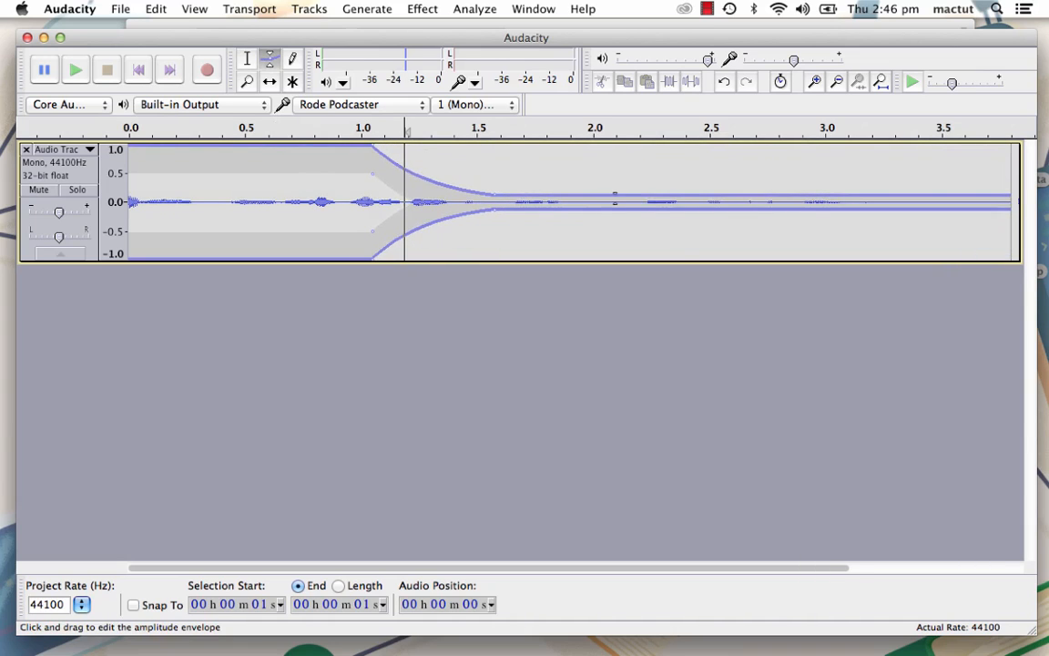
{"action": "left_click_drag", "start_coordinate": [686, 195], "coordinate": [724, 155]}
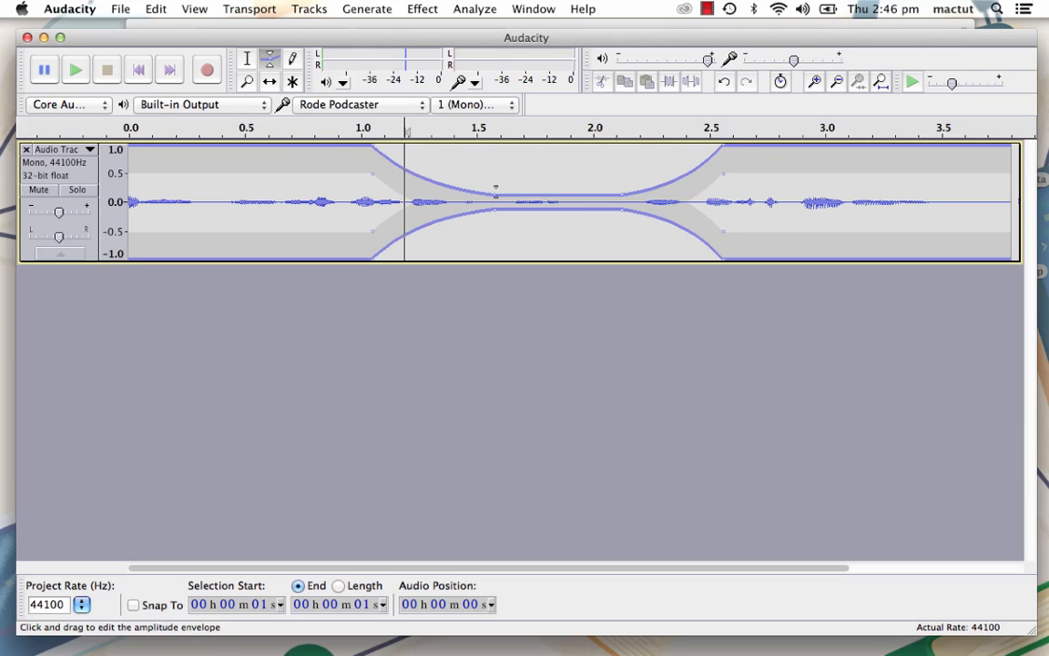
- Raise the lowered envelope points at about 1.6 and 2.1 seconds back to full volume
{"action": "left_click_drag", "start_coordinate": [492, 192], "coordinate": [494, 147]}
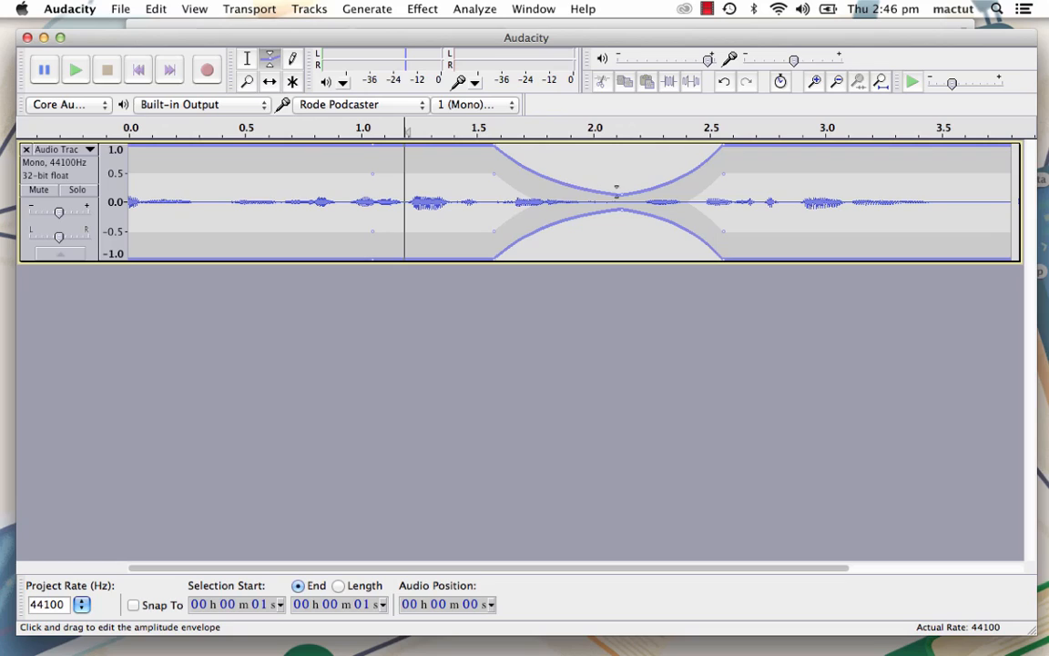
{"action": "left_click_drag", "start_coordinate": [620, 191], "coordinate": [622, 116]}
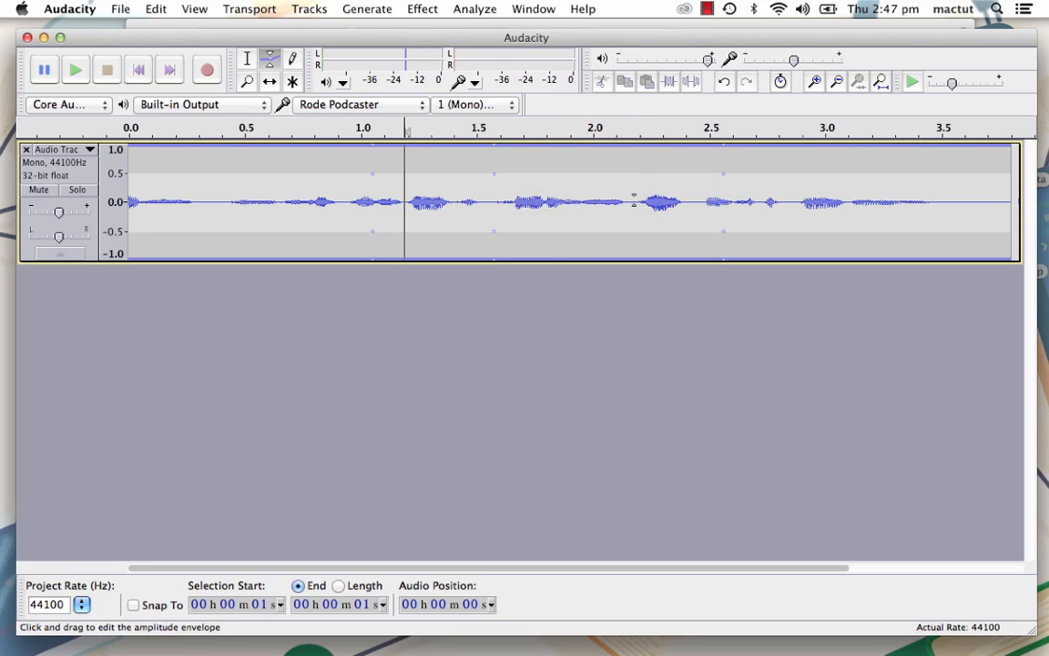
- Redraw the samples from about 1.0514 to 1.0530 seconds as a tall wave with the Draw tool, and fit the project in the window
{"action": "left_click", "coordinate": [294, 61]}
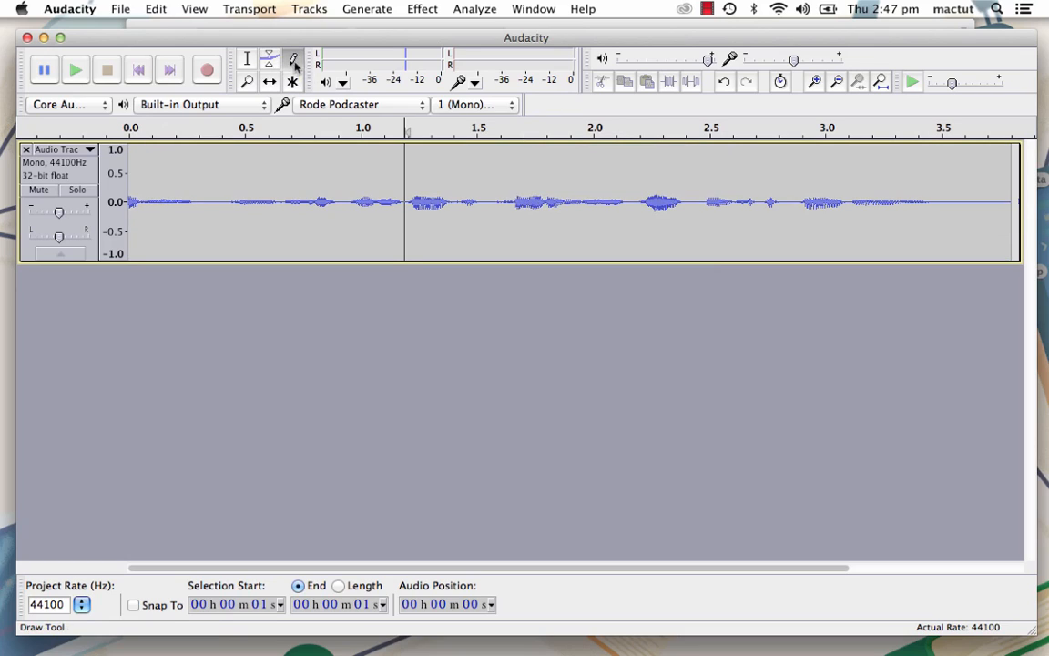
{"action": "left_click", "coordinate": [815, 84]}
{"action": "left_click", "coordinate": [815, 84]}
{"action": "left_click", "coordinate": [815, 84]}
{"action": "left_click", "coordinate": [815, 84]}
{"action": "left_click", "coordinate": [815, 84]}
{"action": "left_click", "coordinate": [815, 84]}
{"action": "left_click", "coordinate": [815, 84]}
{"action": "scroll", "coordinate": [438, 194], "scroll_direction": "left", "scroll_amount": 10}
{"action": "scroll", "coordinate": [438, 197], "scroll_direction": "left", "scroll_amount": 4}
{"action": "left_click", "coordinate": [815, 84]}
{"action": "left_click", "coordinate": [815, 83]}
{"action": "left_click", "coordinate": [815, 83]}
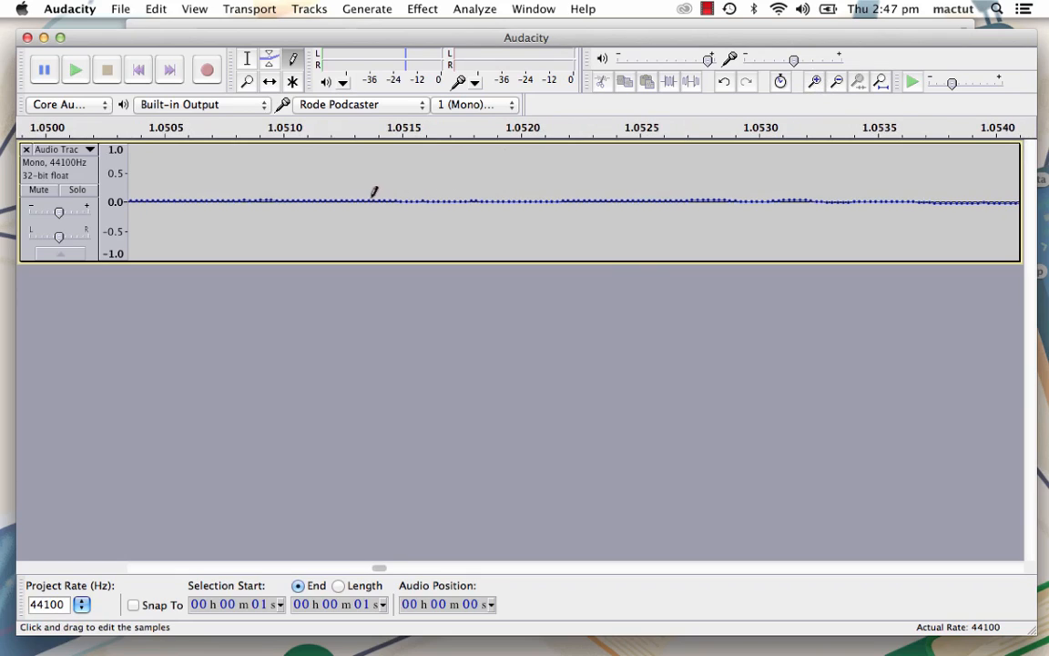
{"action": "mouse_move", "coordinate": [375, 193]}
{"action": "left_mouse_down"}
{"action": "mouse_move", "coordinate": [451, 161]}
{"action": "mouse_move", "coordinate": [493, 173]}
{"action": "mouse_move", "coordinate": [508, 211]}
{"action": "mouse_move", "coordinate": [547, 233]}
{"action": "mouse_move", "coordinate": [639, 205]}
{"action": "mouse_move", "coordinate": [697, 169]}
{"action": "mouse_move", "coordinate": [731, 199]}
{"action": "mouse_move", "coordinate": [768, 202]}
{"action": "left_mouse_up"}
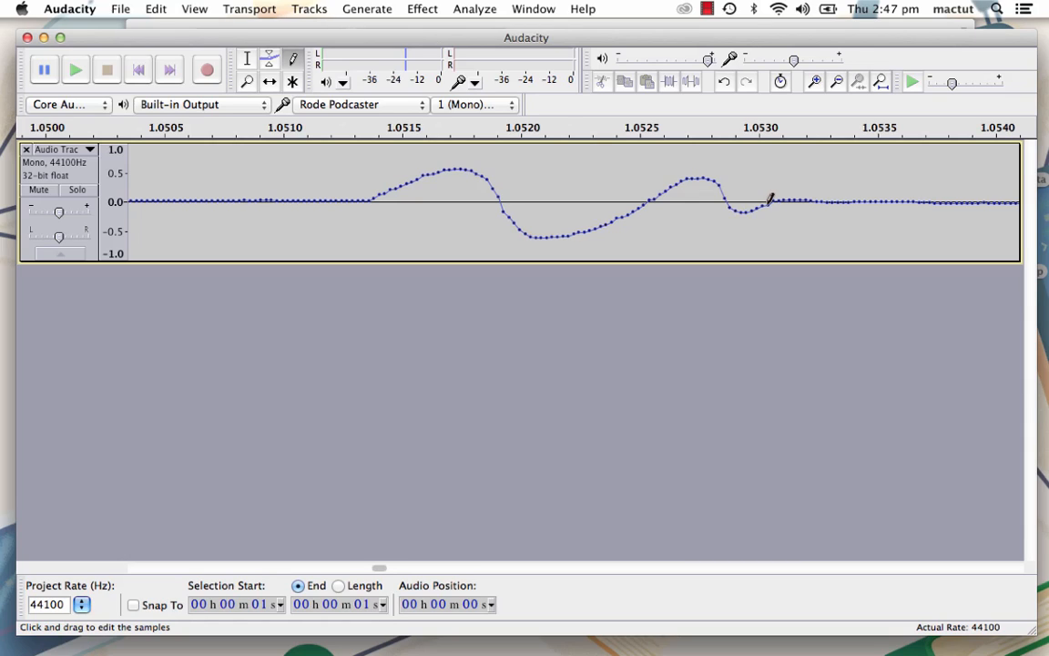
{"action": "left_click", "coordinate": [880, 82]}
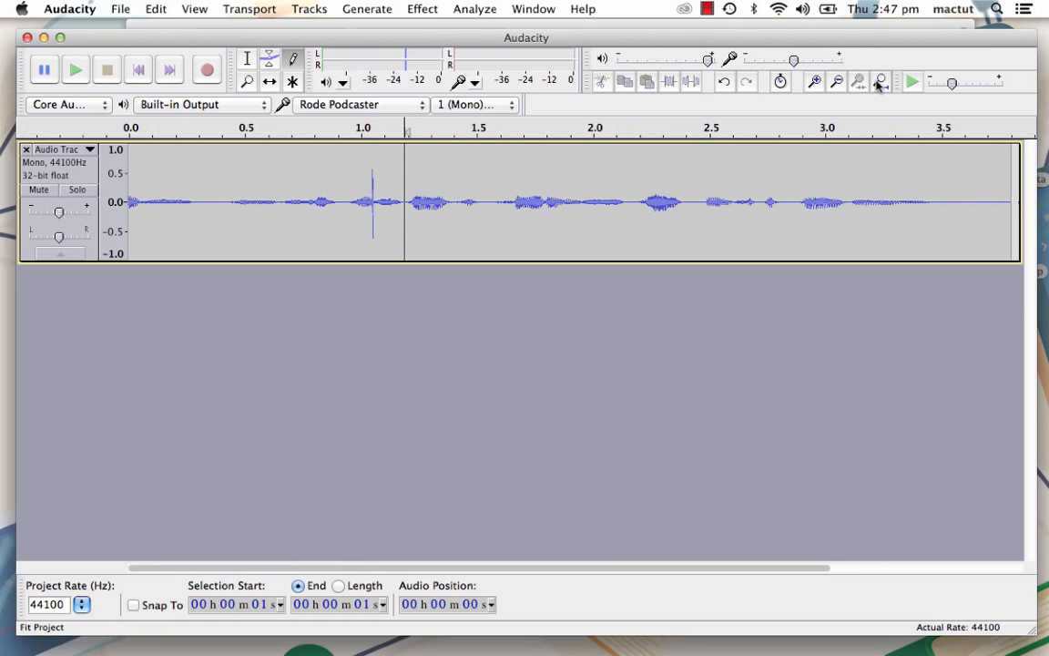
- Examine the waveform between about 1.2 and 2.15 seconds with the Zoom tool, and return to the full clip
{"action": "left_click", "coordinate": [247, 82]}
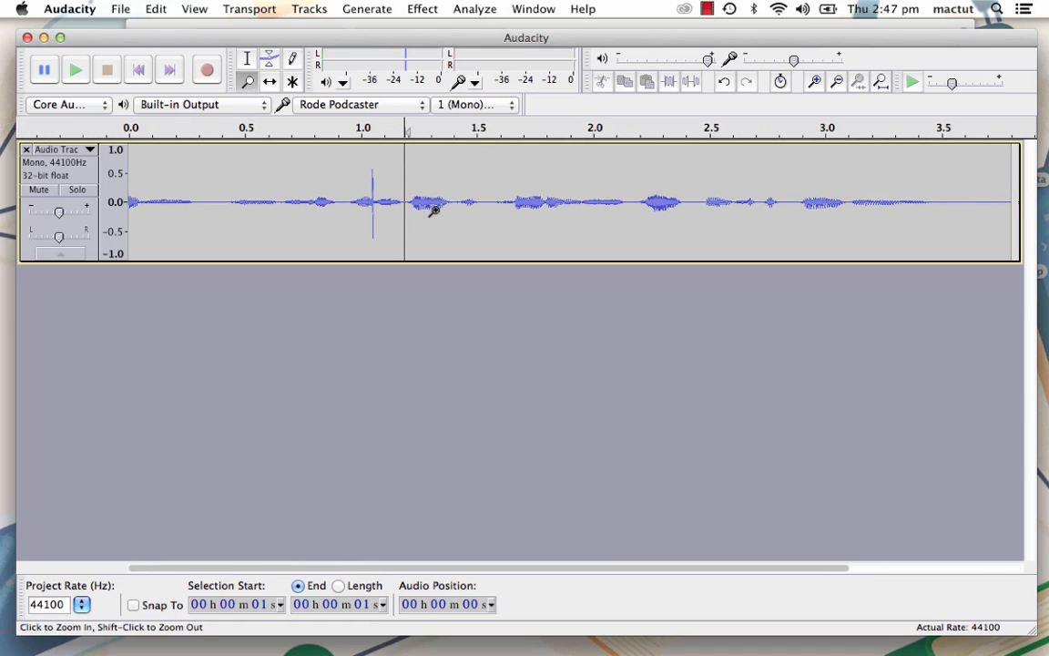
{"action": "left_click", "coordinate": [494, 205]}
{"action": "left_click", "coordinate": [495, 206]}
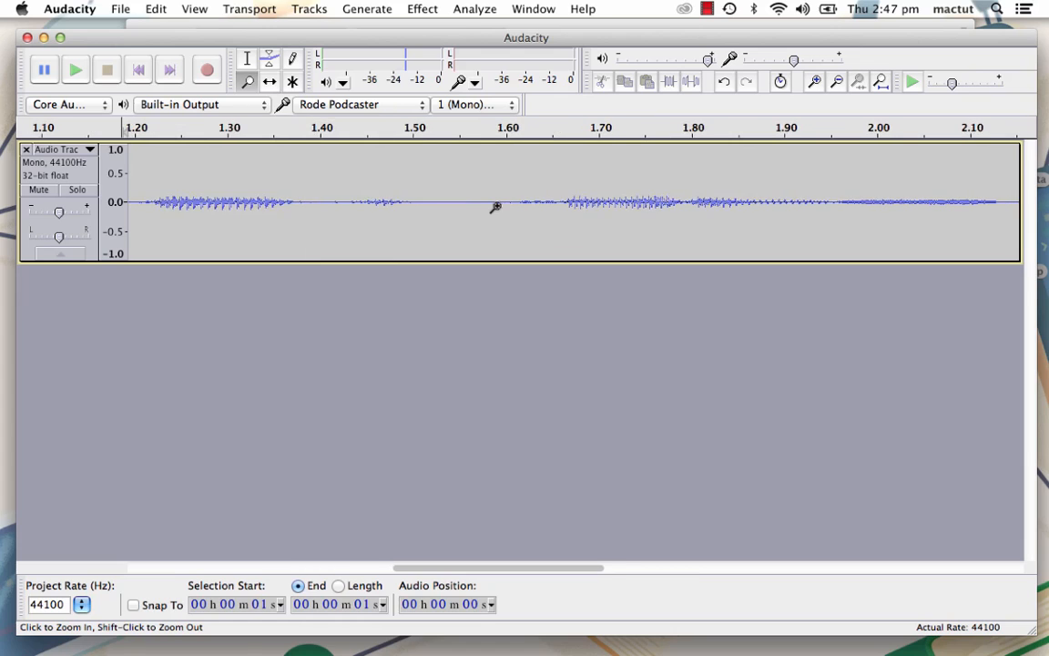
{"action": "left_click", "coordinate": [495, 206]}
{"action": "left_click", "coordinate": [494, 206], "text": "shift"}
{"action": "left_click", "coordinate": [493, 206], "text": "shift"}
{"action": "left_click", "coordinate": [492, 207], "text": "shift"}
{"action": "left_click_drag", "start_coordinate": [626, 202], "coordinate": [513, 215]}
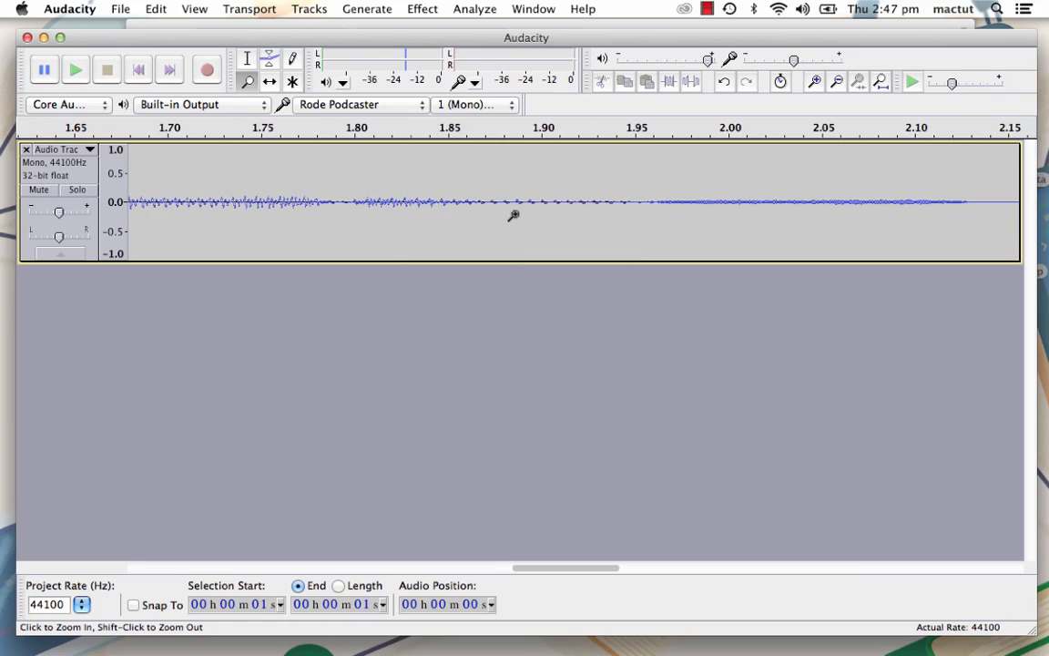
{"action": "left_click", "coordinate": [514, 215], "text": "shift"}
{"action": "left_click", "coordinate": [514, 215], "text": "shift"}
{"action": "left_click", "coordinate": [513, 215], "text": "shift"}
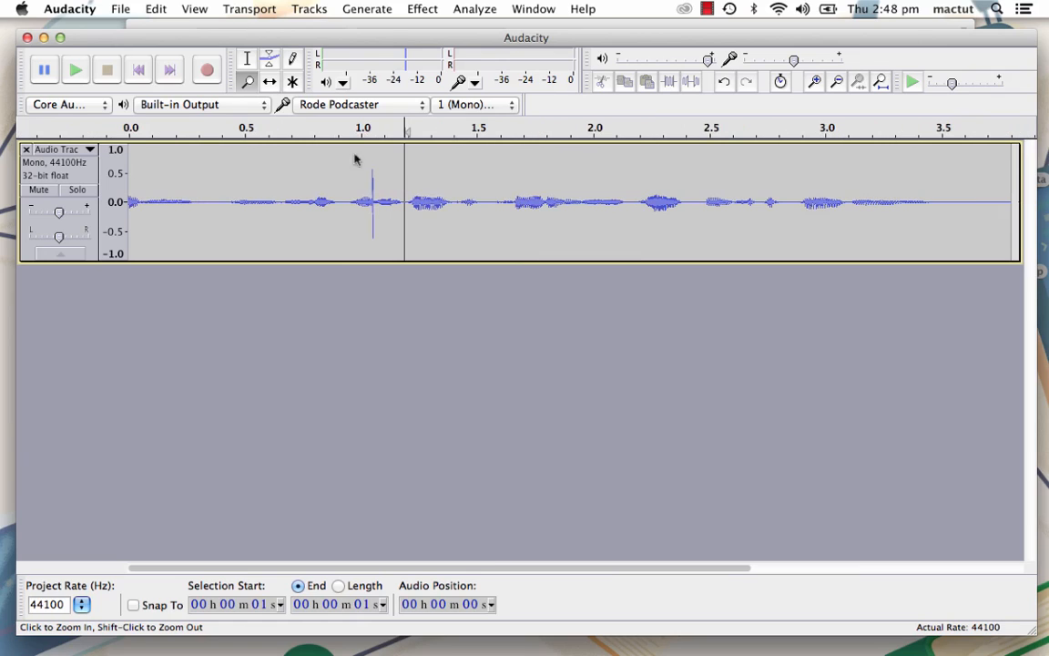
- Shift the recorded clip along the timeline so it starts at about 1.9 seconds
{"action": "left_click", "coordinate": [271, 84]}
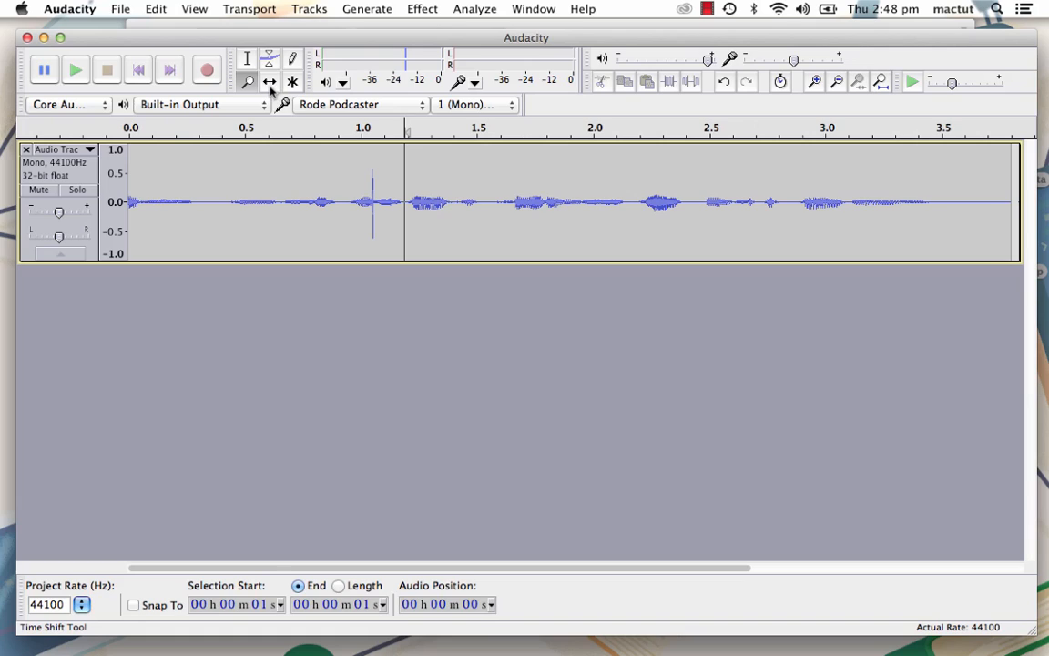
{"action": "left_click", "coordinate": [270, 84]}
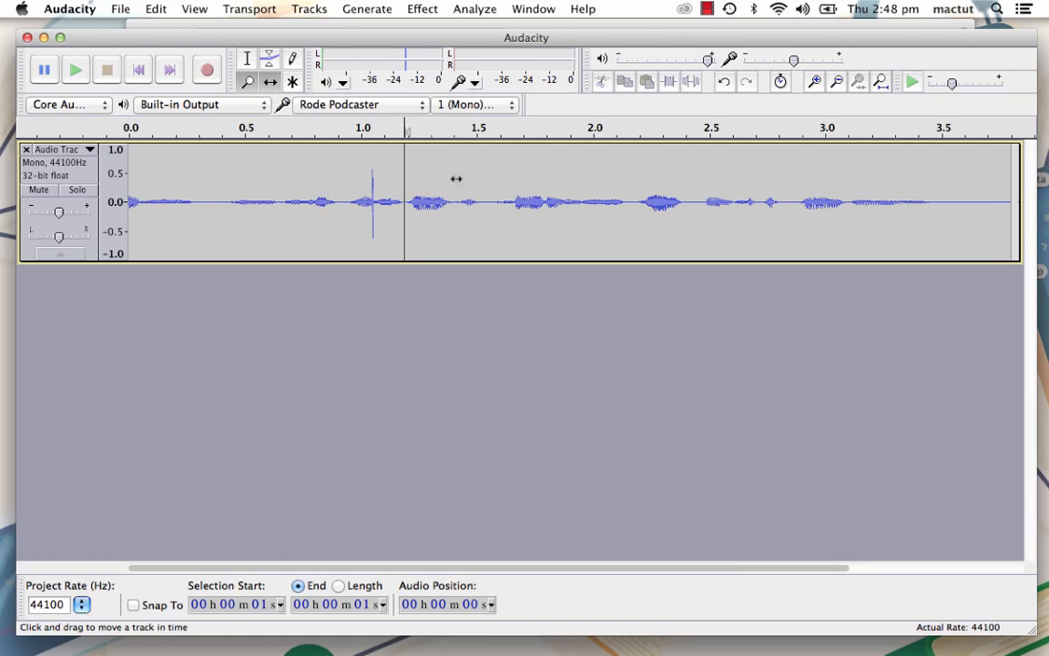
{"action": "left_click", "coordinate": [836, 82]}
{"action": "left_click_drag", "start_coordinate": [314, 206], "coordinate": [542, 202]}
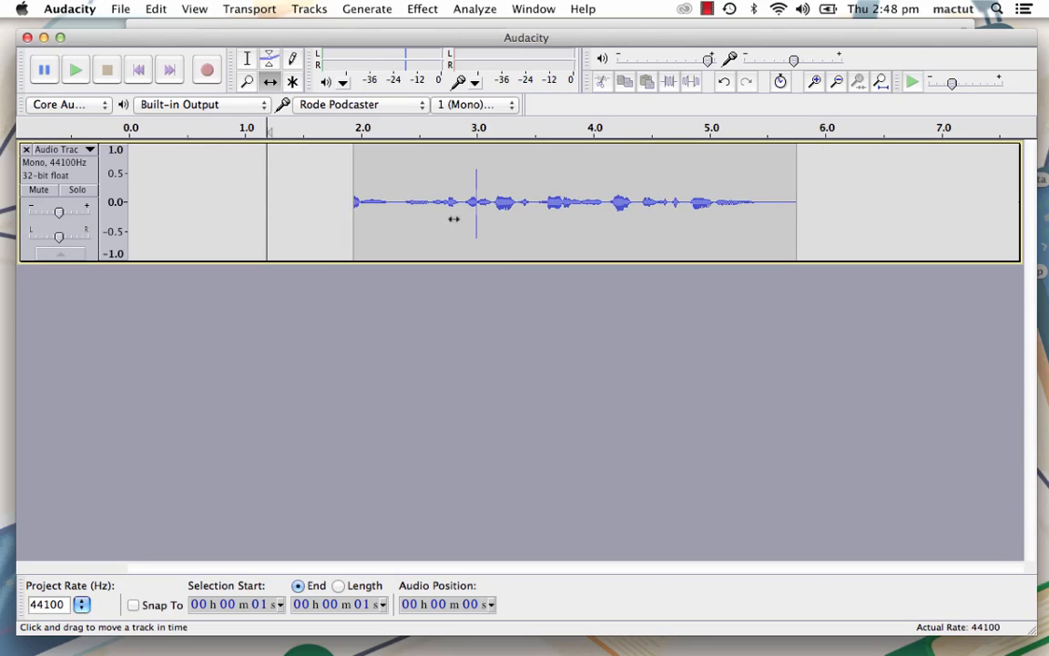
- In Multi-Tool mode, select about 3.1 to 4.1 seconds, lower the envelope to about half from 4.3 seconds onward, and zoom in and out
{"action": "left_click", "coordinate": [294, 83]}
{"action": "left_click_drag", "start_coordinate": [493, 201], "coordinate": [604, 201]}
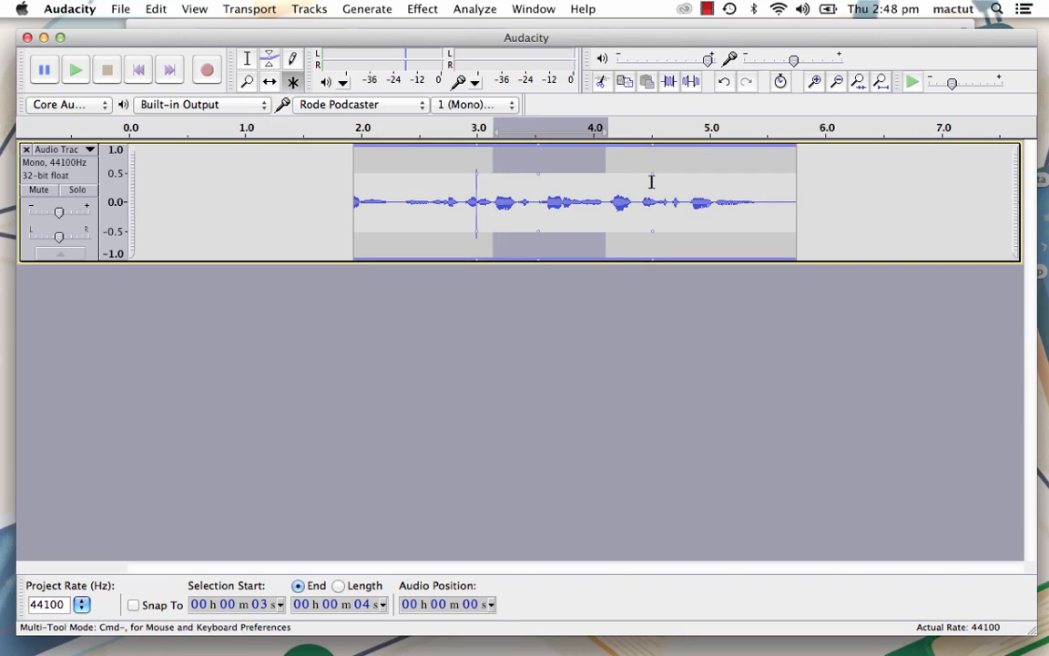
{"action": "left_click_drag", "start_coordinate": [650, 146], "coordinate": [624, 173]}
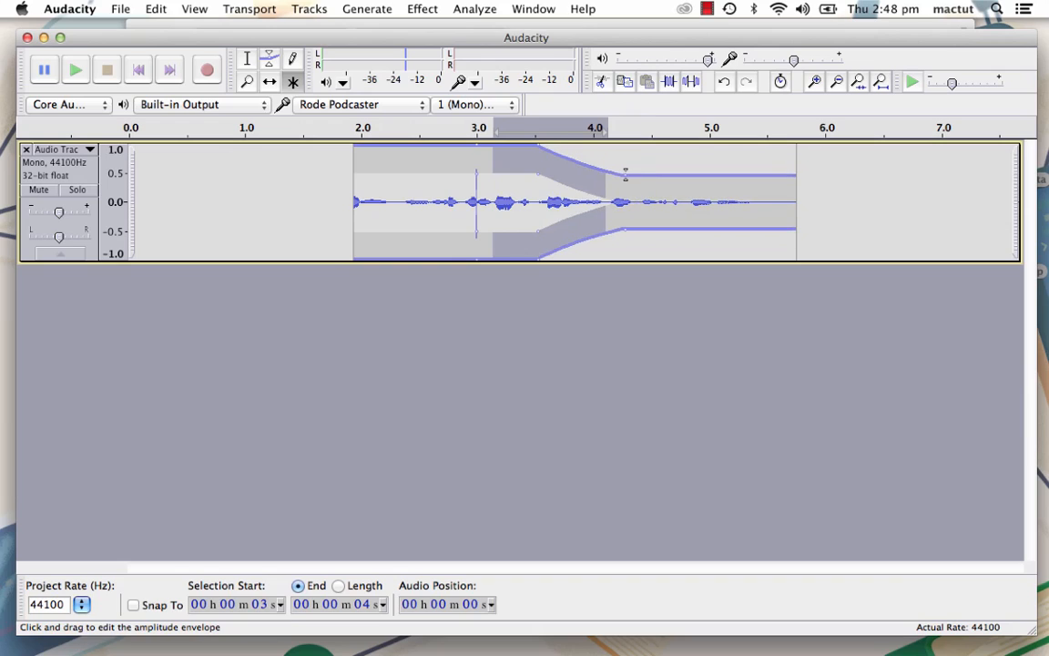
{"action": "left_click", "coordinate": [504, 202]}
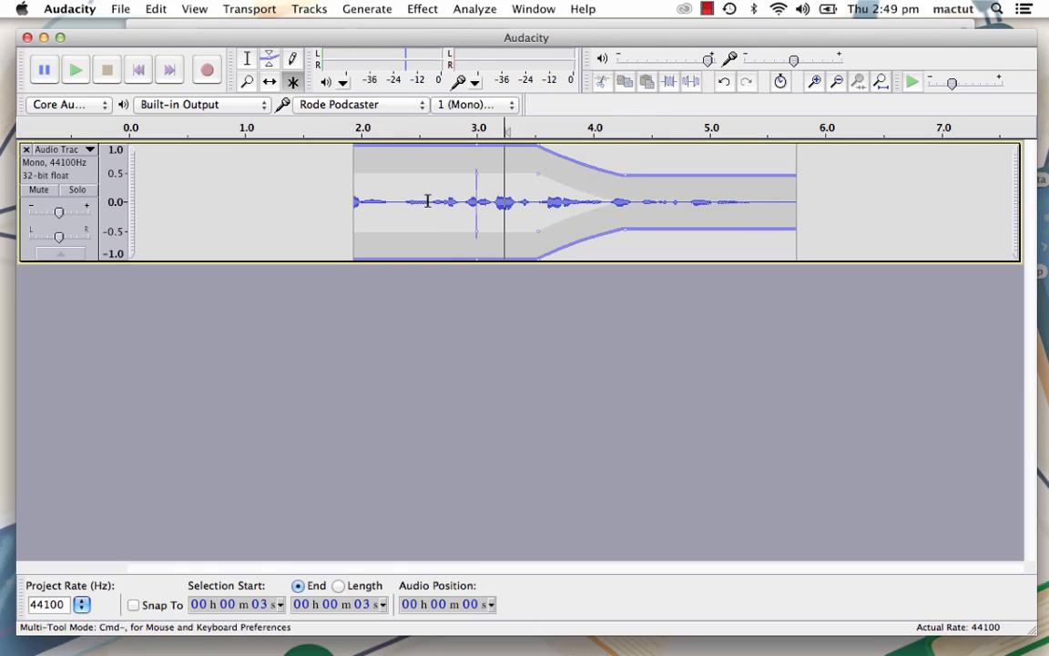
{"action": "scroll", "coordinate": [473, 196], "scroll_direction": "up", "scroll_amount": 3}
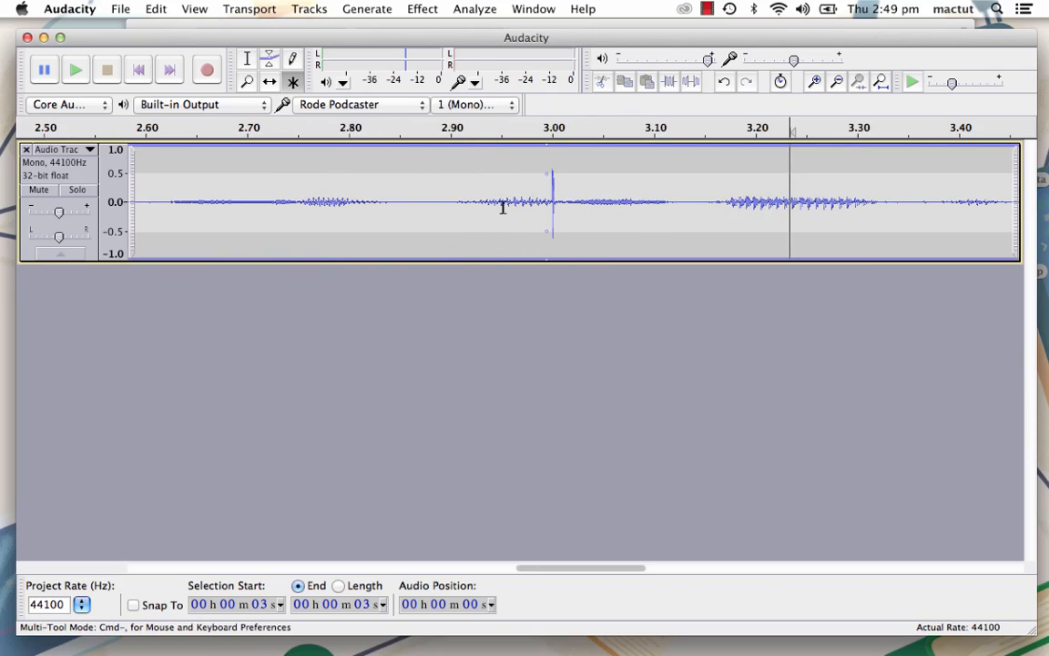
{"action": "scroll", "coordinate": [502, 205], "scroll_direction": "down", "scroll_amount": 2}
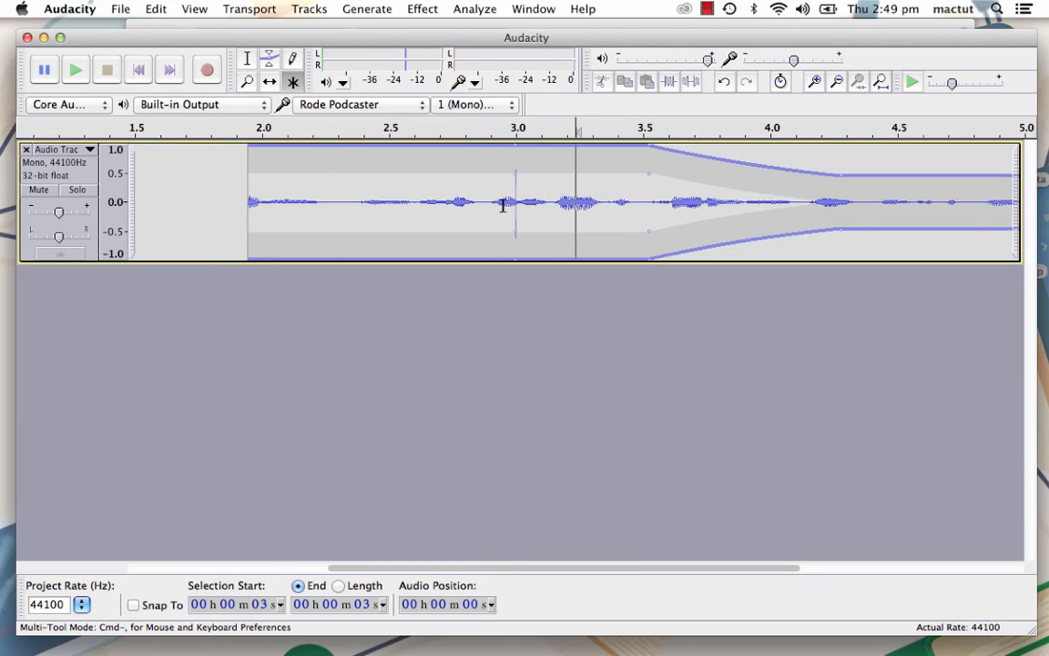
{"action": "scroll", "coordinate": [502, 205], "scroll_direction": "down", "scroll_amount": 2}
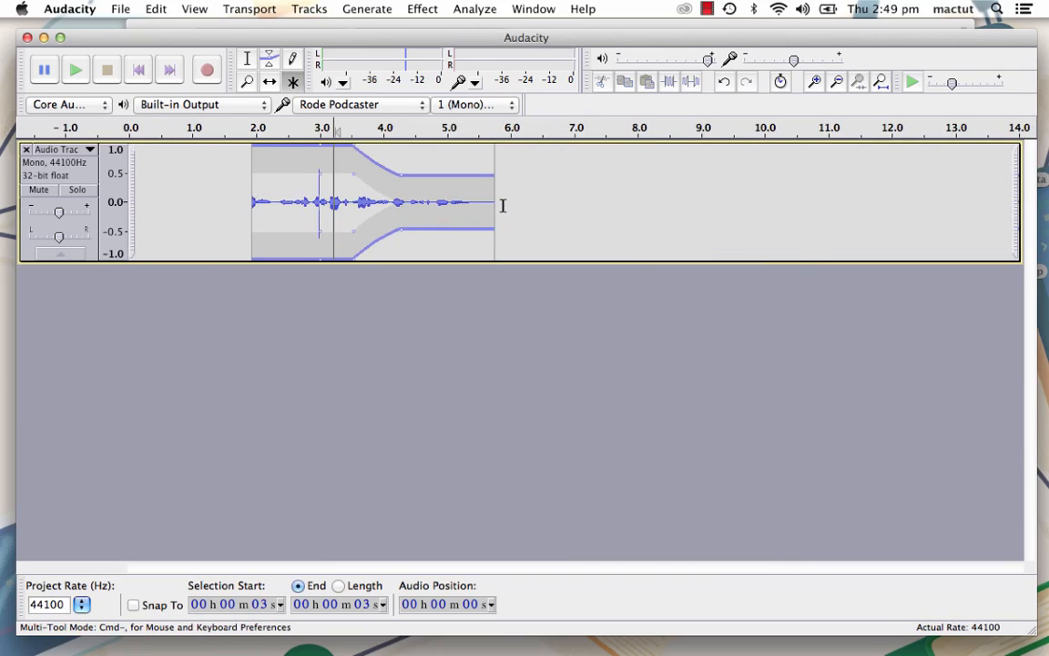
{"action": "left_click", "coordinate": [293, 84]}
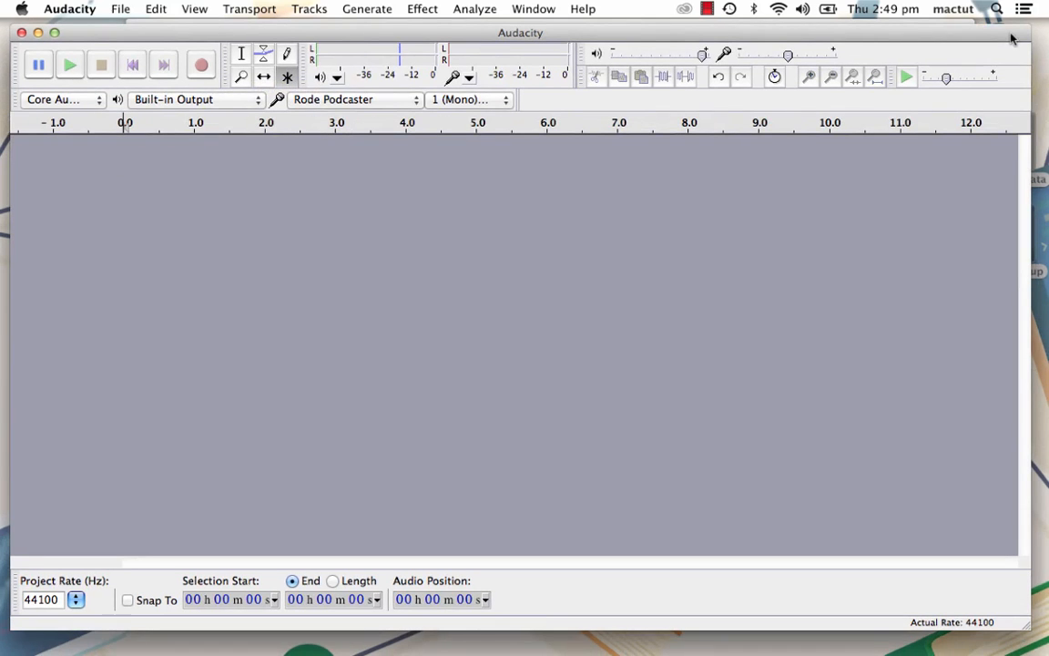
- Open the Adventure.aup project from the desktop and play a short part of all three tracks together
{"action": "left_click_drag", "start_coordinate": [1010, 39], "coordinate": [959, 55]}
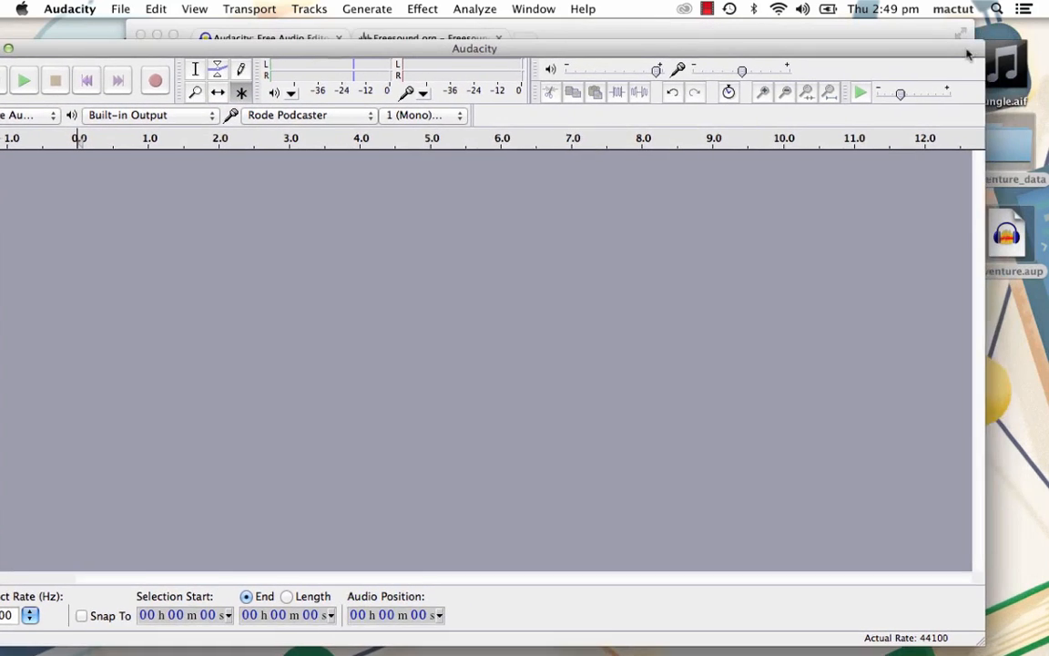
{"action": "left_click", "coordinate": [1001, 237]}
{"action": "double_click", "coordinate": [1002, 236]}
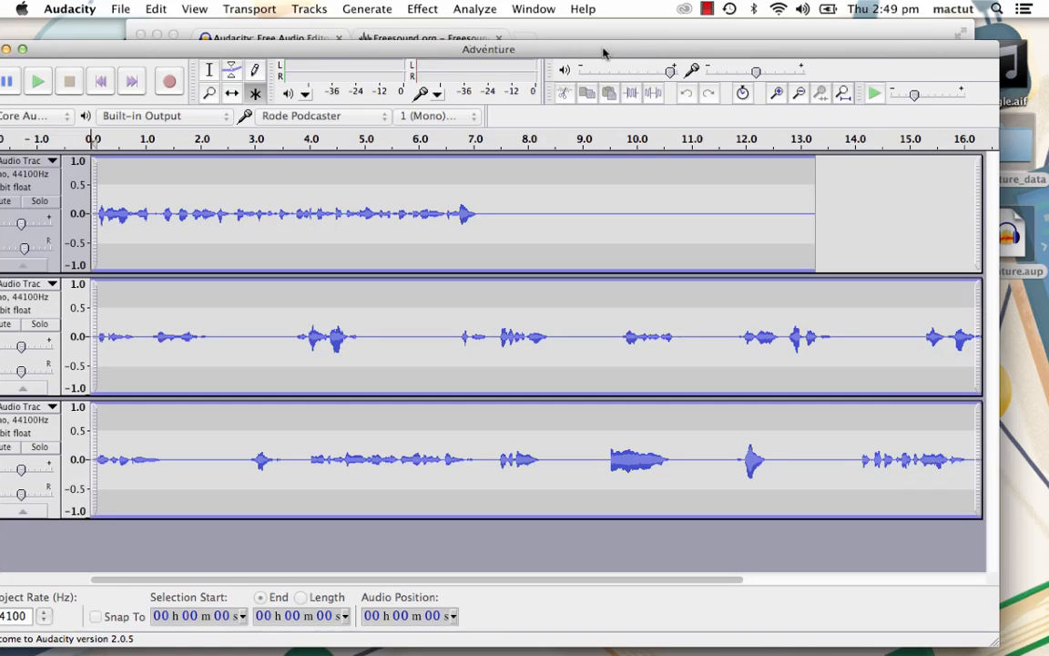
{"action": "left_click_drag", "start_coordinate": [602, 53], "coordinate": [629, 34]}
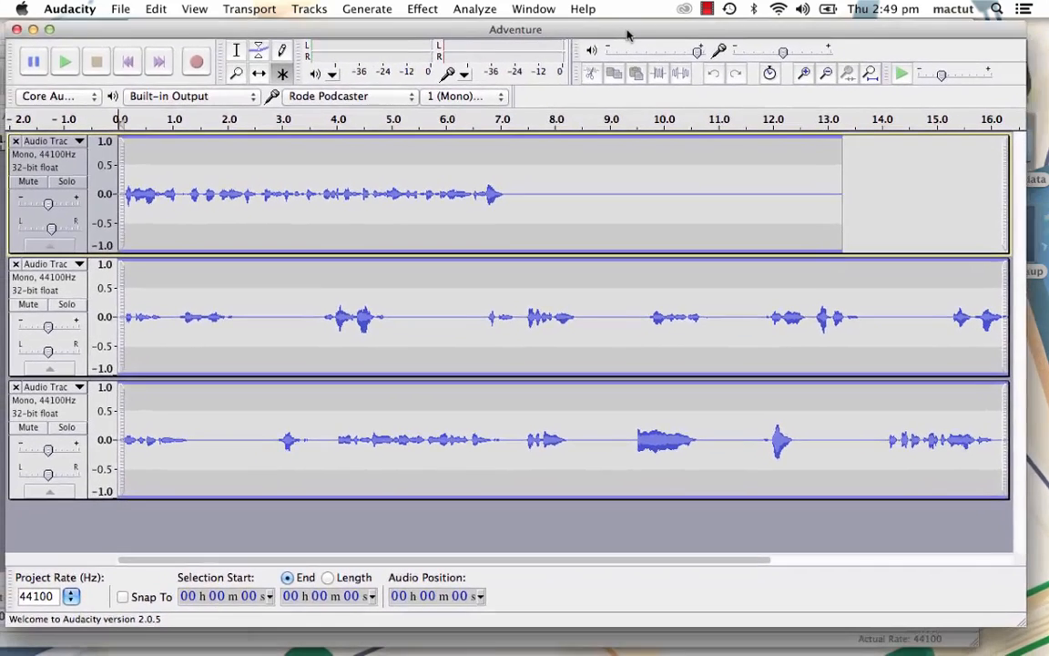
{"action": "left_click", "coordinate": [70, 66]}
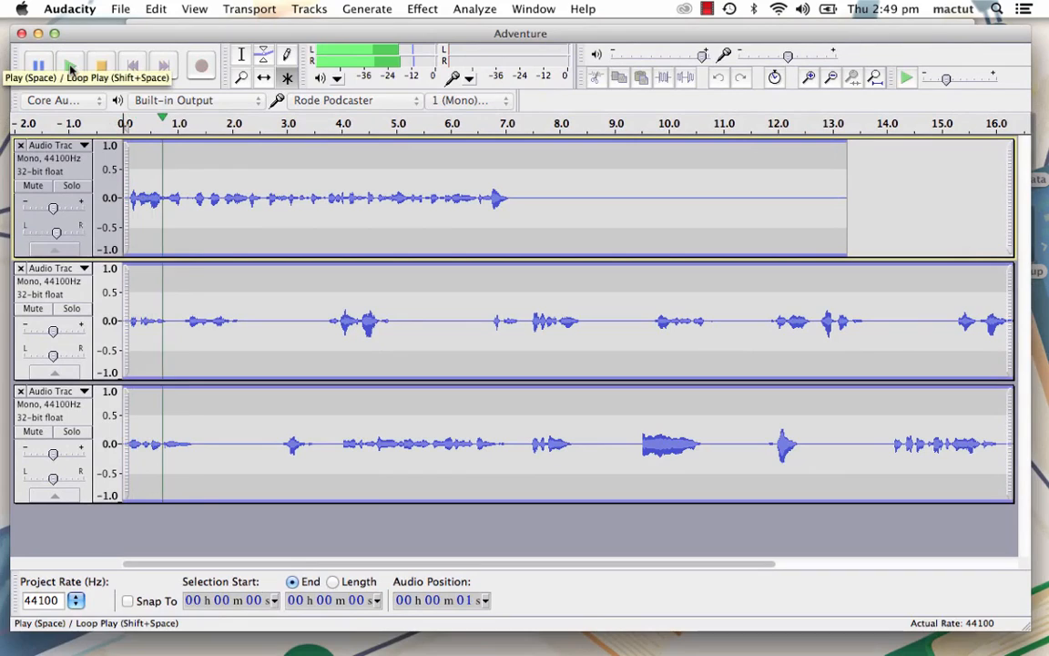
{"action": "left_click", "coordinate": [99, 70]}
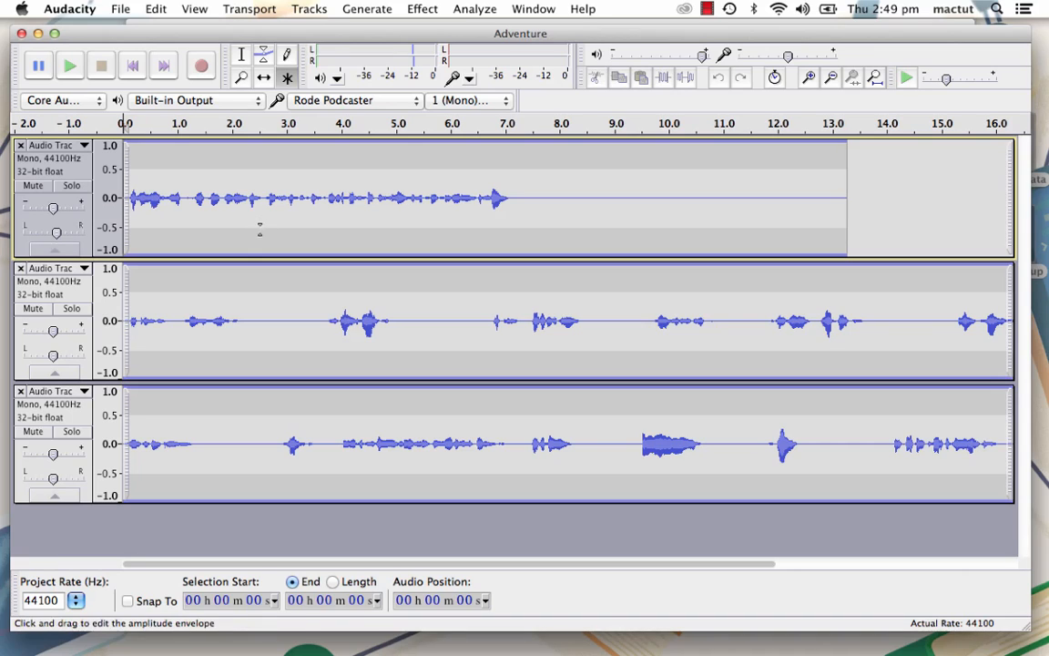
- Mute the first and second tracks, play the third track briefly, and unmute both tracks
{"action": "left_click", "coordinate": [33, 185]}
{"action": "left_click", "coordinate": [32, 308]}
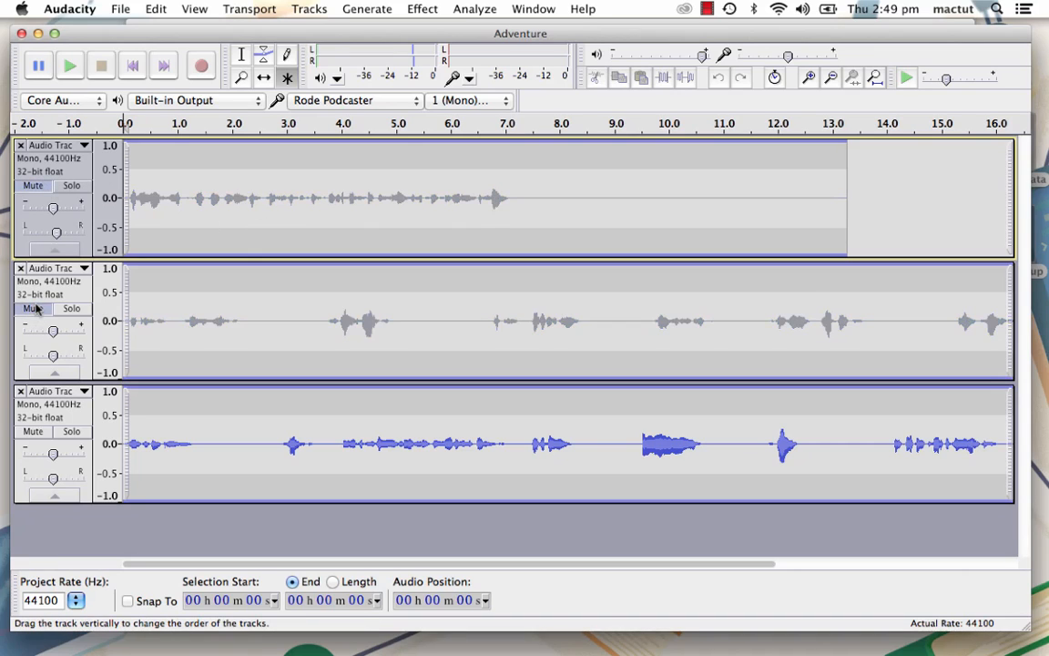
{"action": "left_click", "coordinate": [71, 66]}
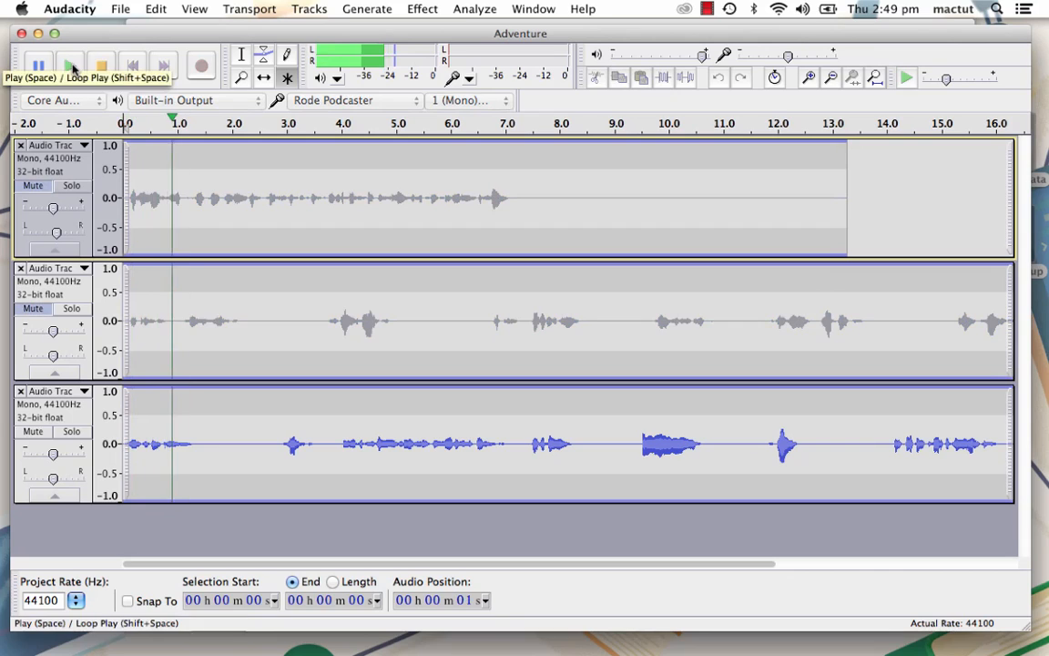
{"action": "key", "text": "space"}
{"action": "left_click", "coordinate": [33, 308]}
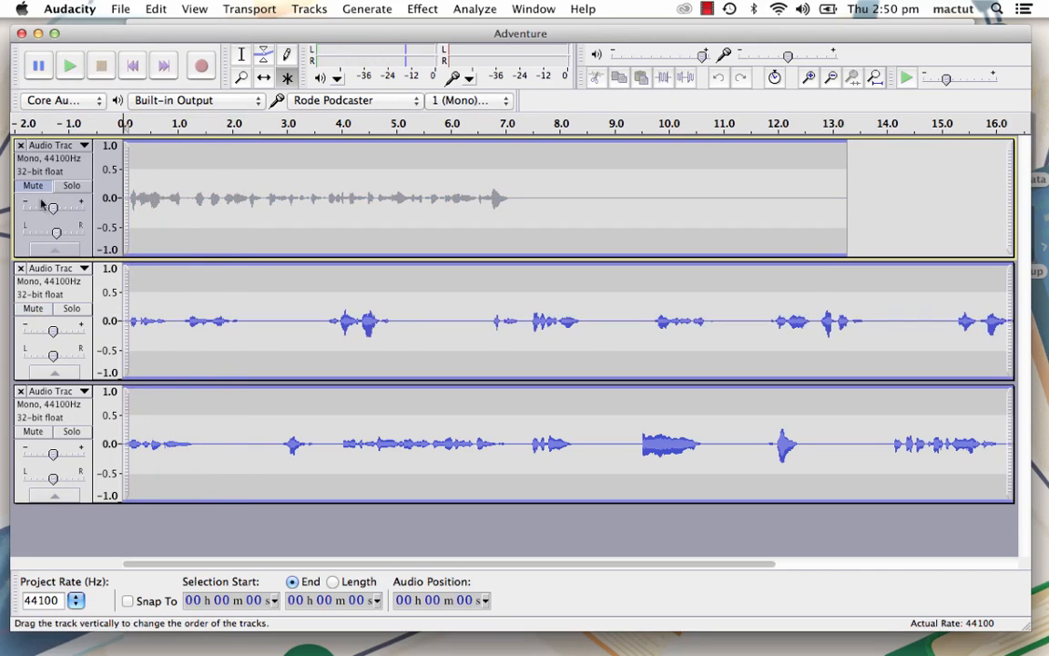
{"action": "left_click", "coordinate": [34, 185]}
- Solo the second track, play it for a few seconds, stop playback, and turn solo off
{"action": "left_click", "coordinate": [71, 308]}
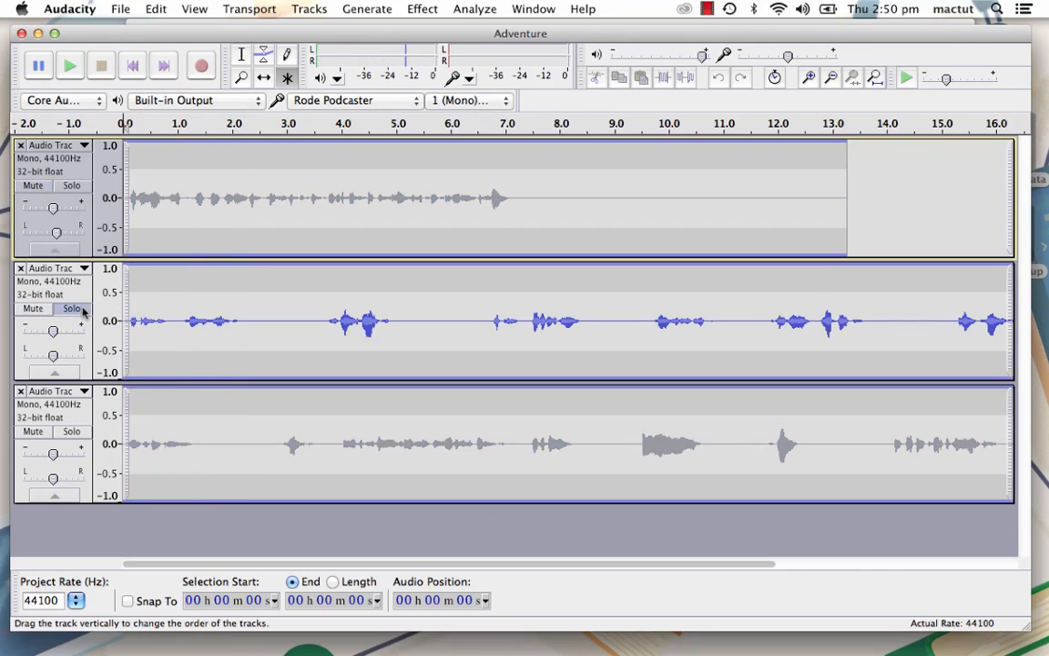
{"action": "left_click", "coordinate": [70, 69]}
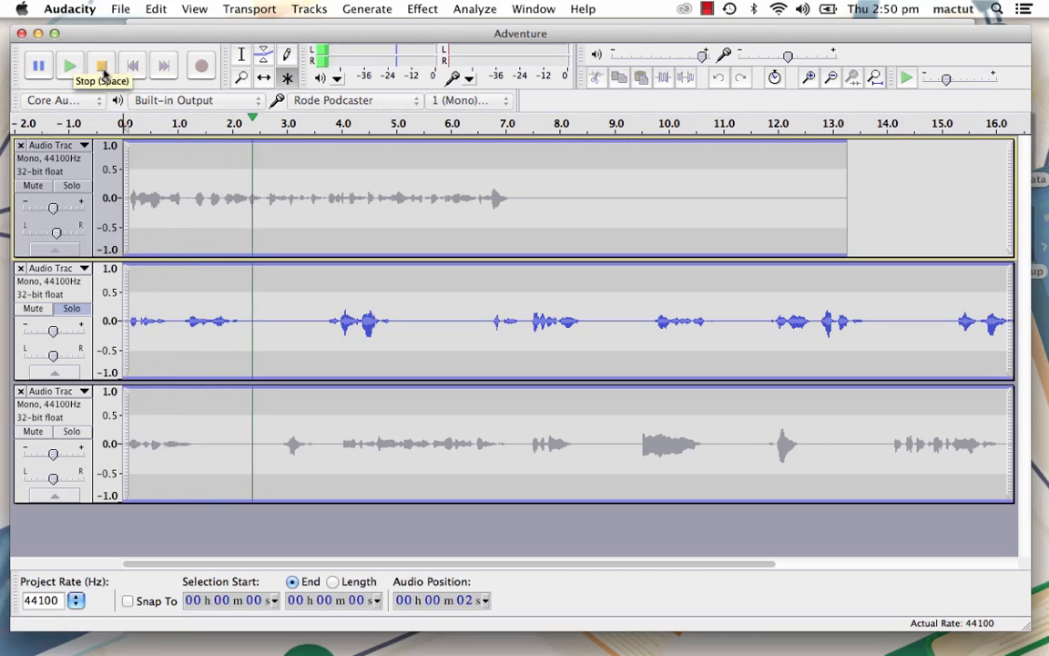
{"action": "left_click", "coordinate": [103, 71]}
{"action": "left_click", "coordinate": [71, 308]}
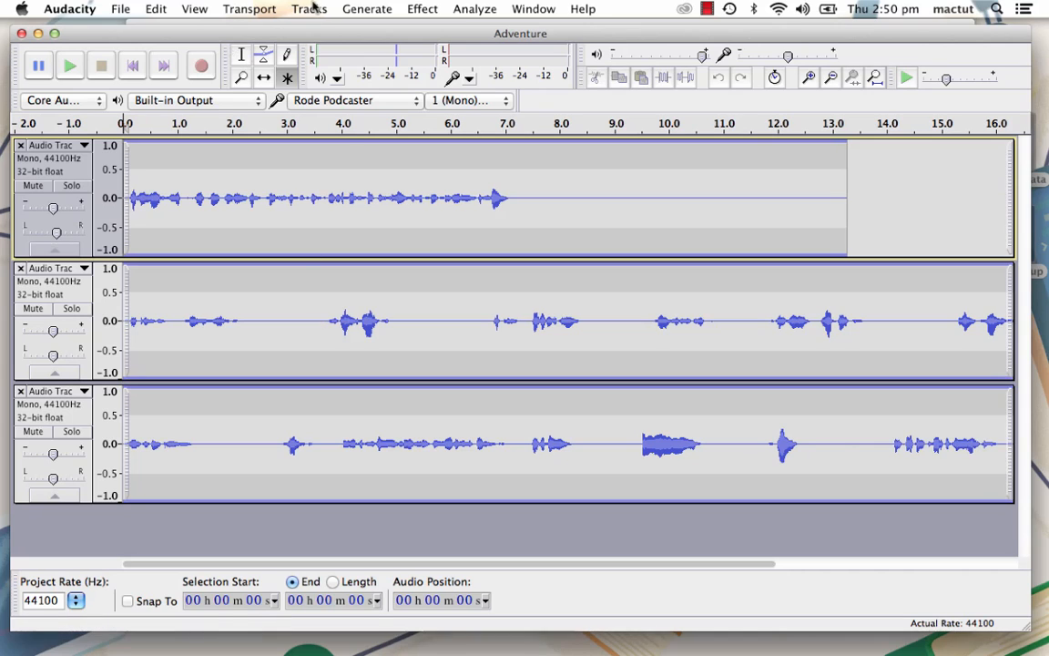
- Select all audio in the three tracks, amplify it by 9.9 dB, and play the opening seconds
{"action": "left_click", "coordinate": [155, 9]}
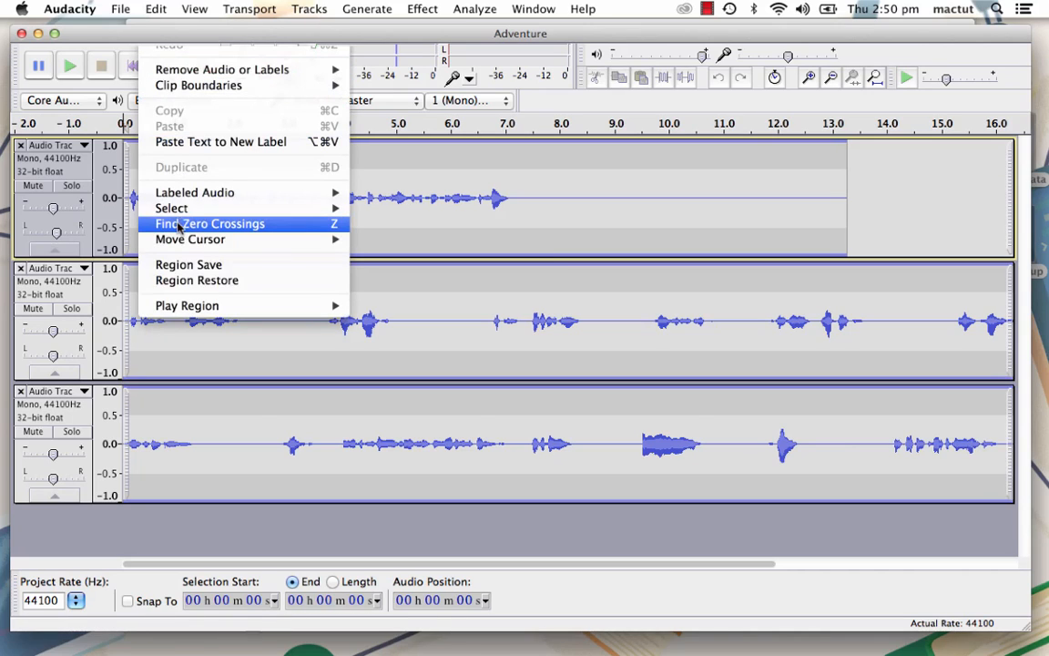
{"action": "mouse_move", "coordinate": [188, 209]}
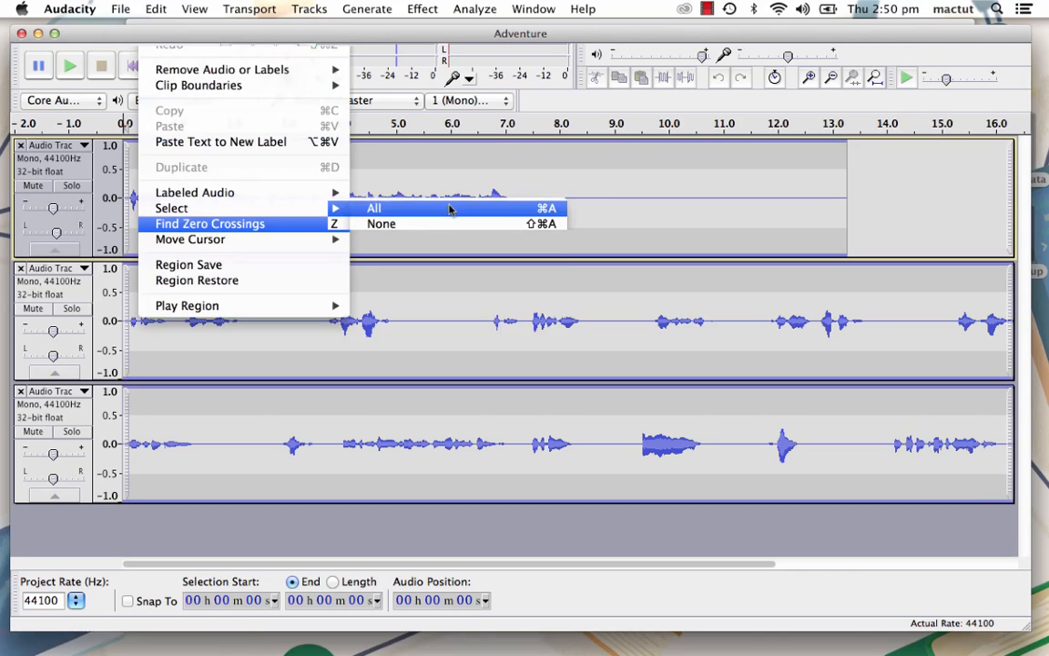
{"action": "left_click", "coordinate": [448, 209]}
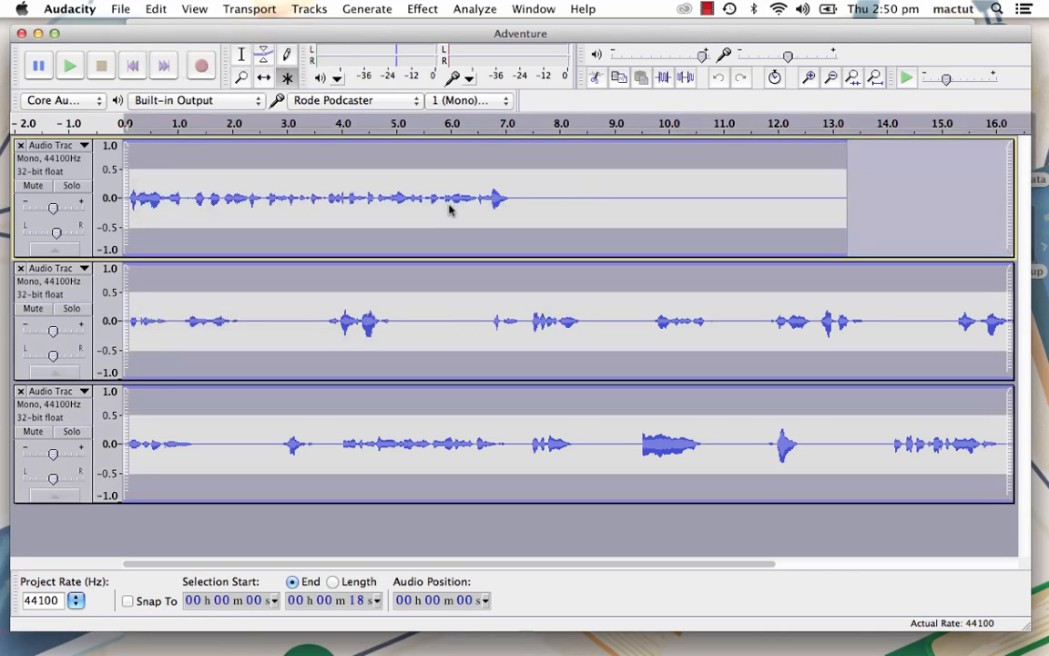
{"action": "left_click", "coordinate": [424, 9]}
{"action": "left_click", "coordinate": [443, 54]}
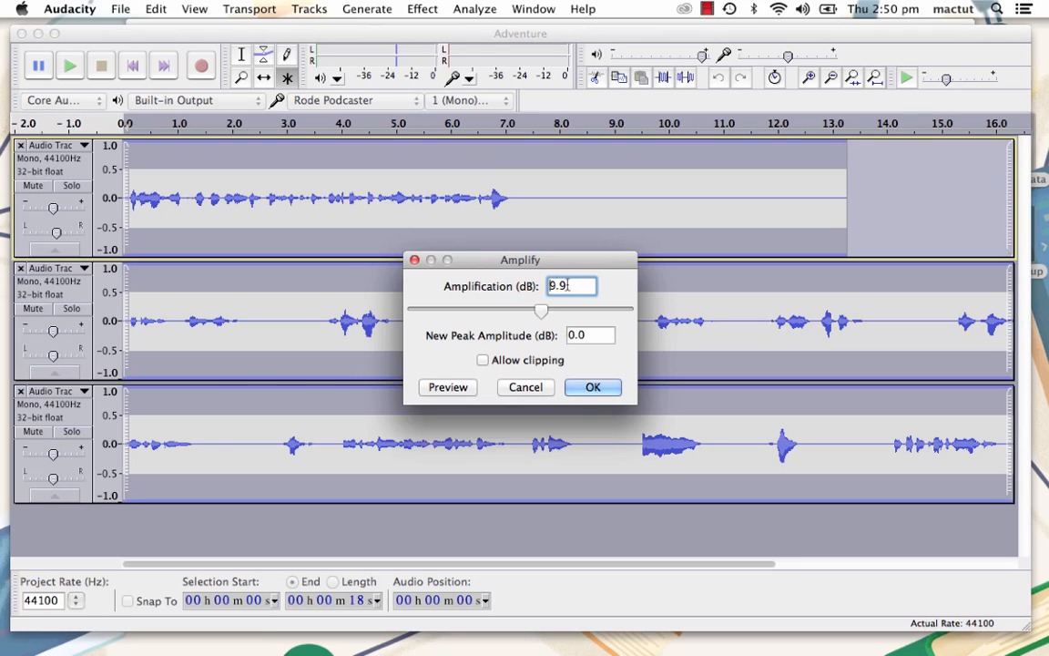
{"action": "left_click", "coordinate": [597, 386]}
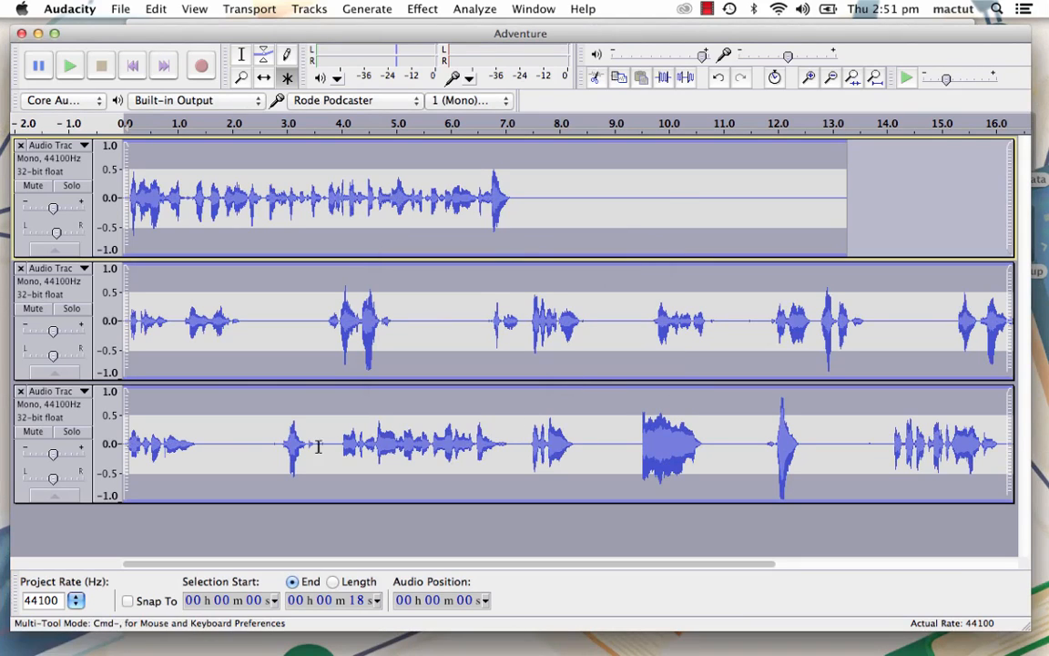
{"action": "key", "text": "space"}
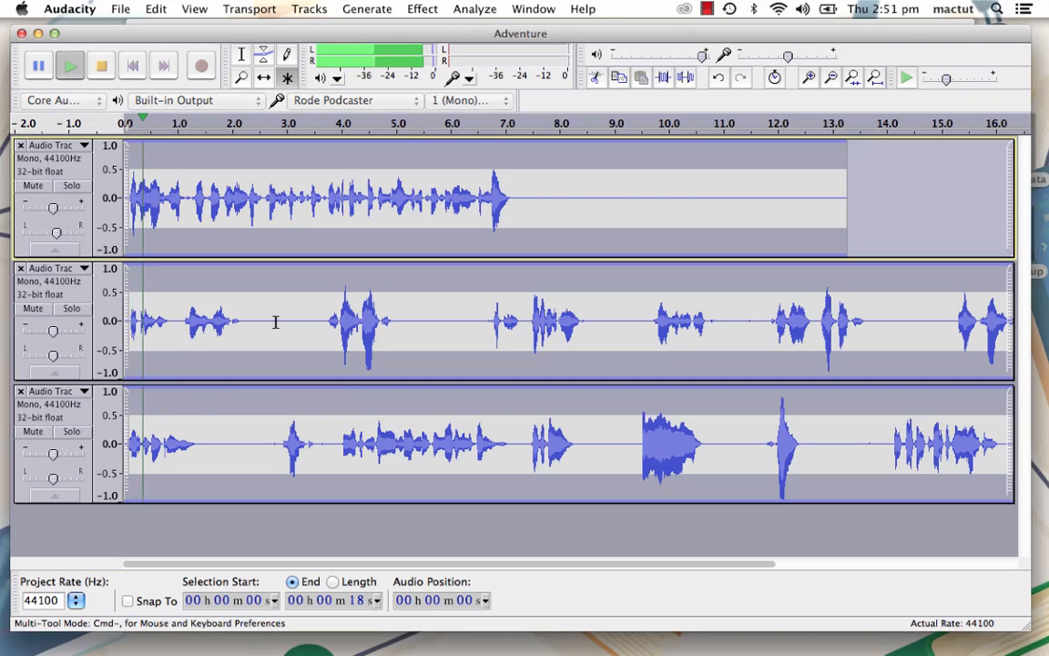
{"action": "key", "text": "space"}
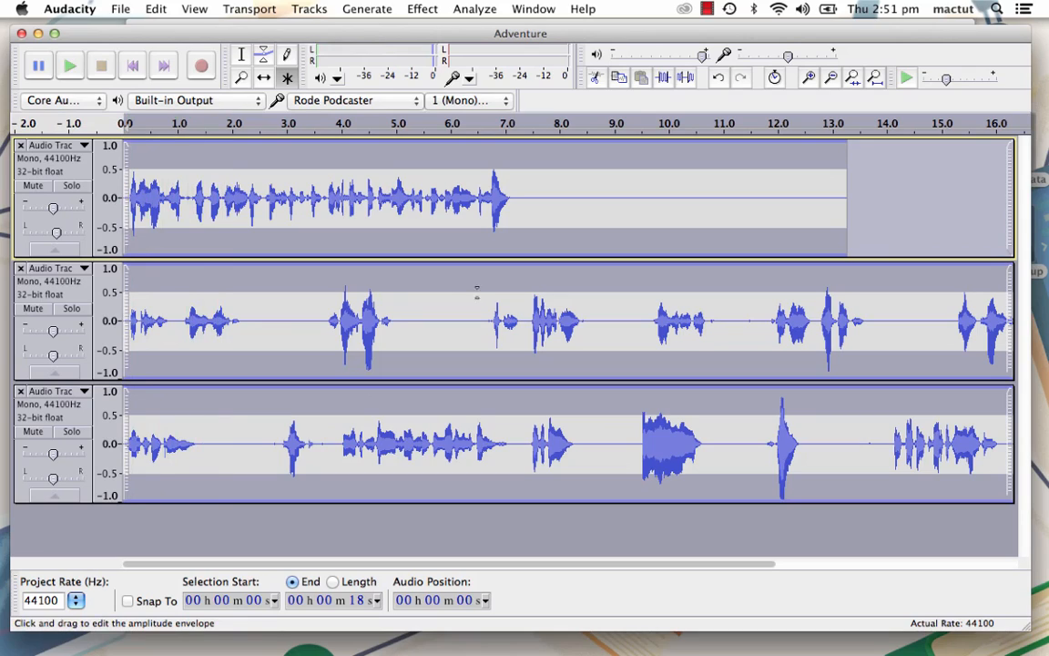
- Compress all three tracks with the threshold set to -21 dB and make-up gain turned off
{"action": "left_click", "coordinate": [423, 9]}
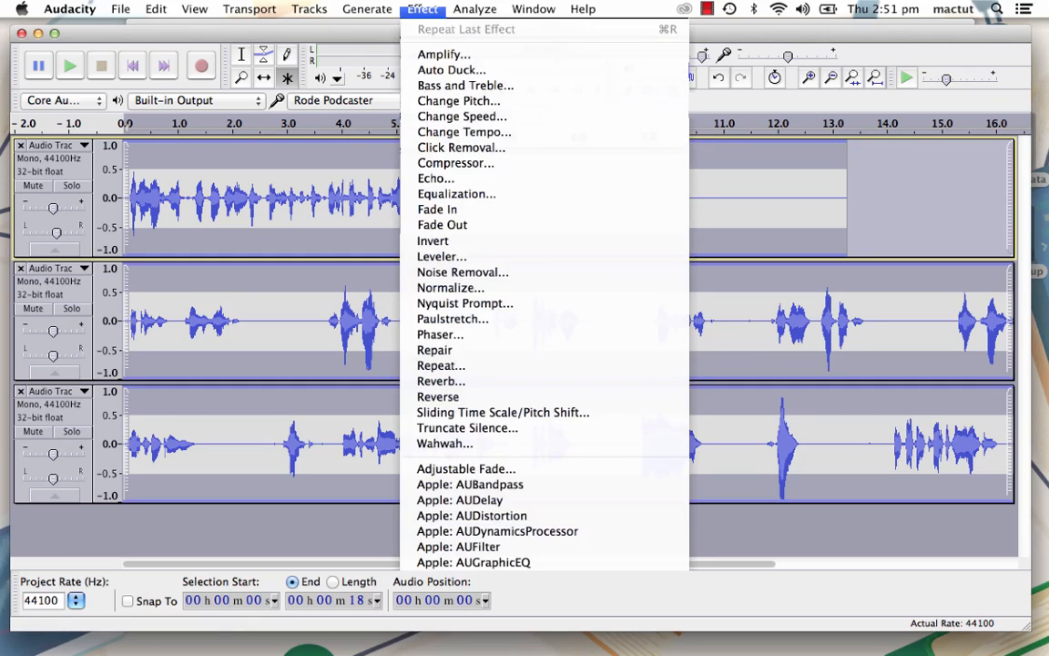
{"action": "left_click", "coordinate": [448, 163]}
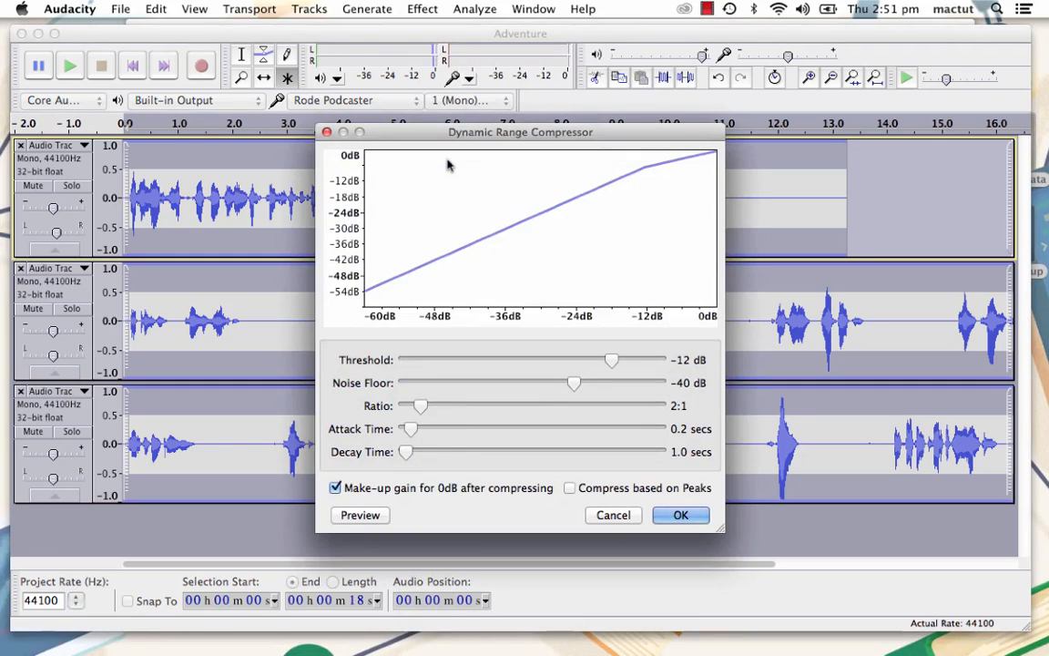
{"action": "left_click_drag", "start_coordinate": [610, 359], "coordinate": [571, 363]}
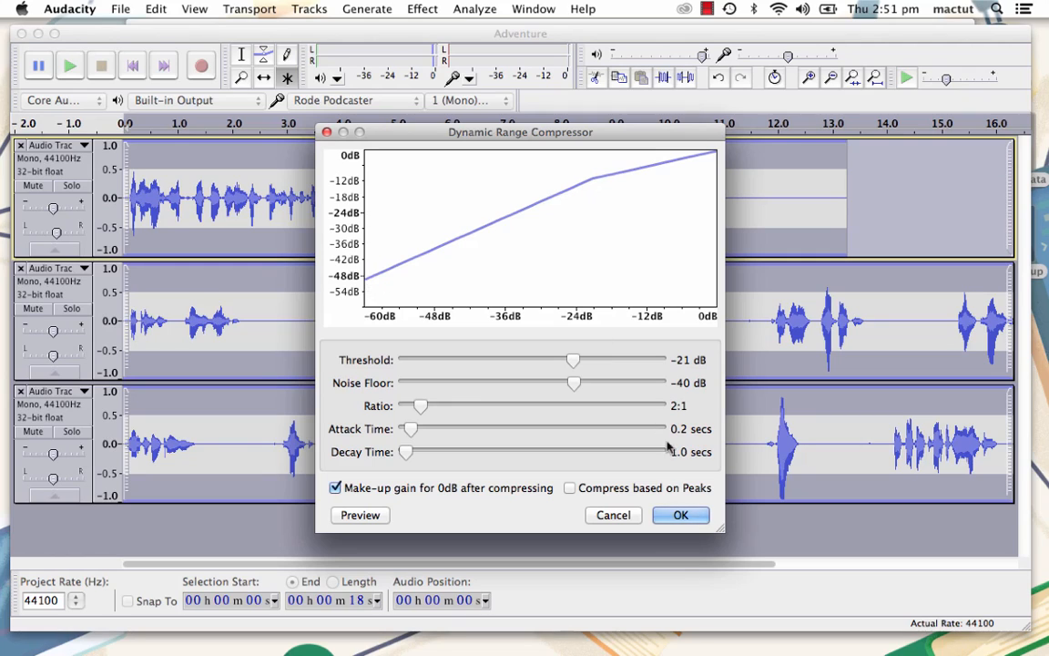
{"action": "left_click", "coordinate": [678, 517]}
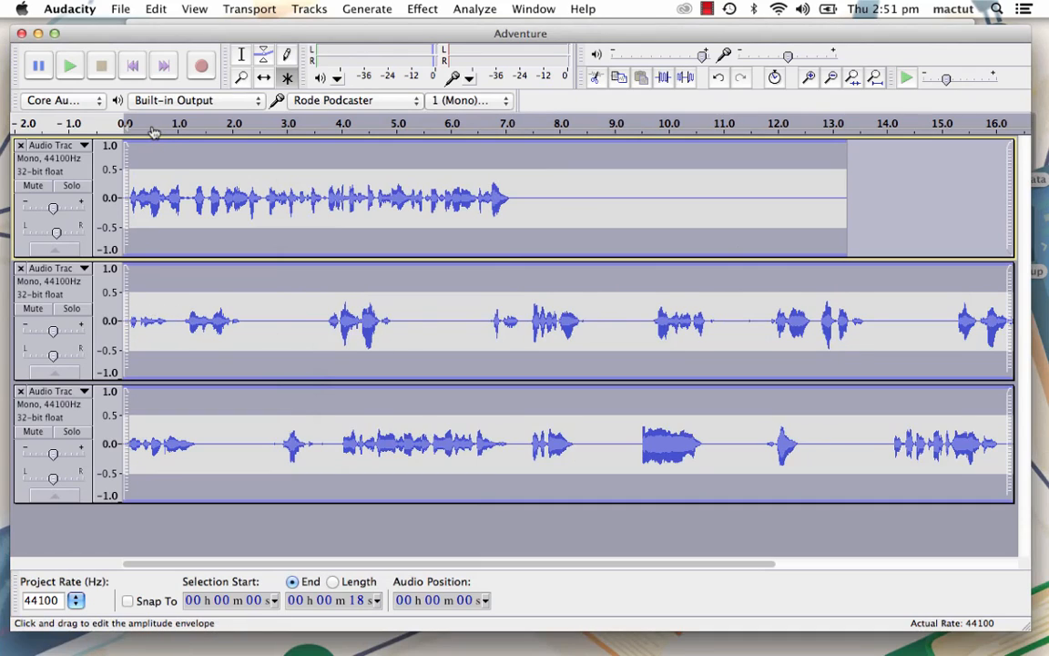
- Amplify all three tracks by 6.3 dB, and undo both that amplification and the preceding compression
{"action": "left_click", "coordinate": [419, 8]}
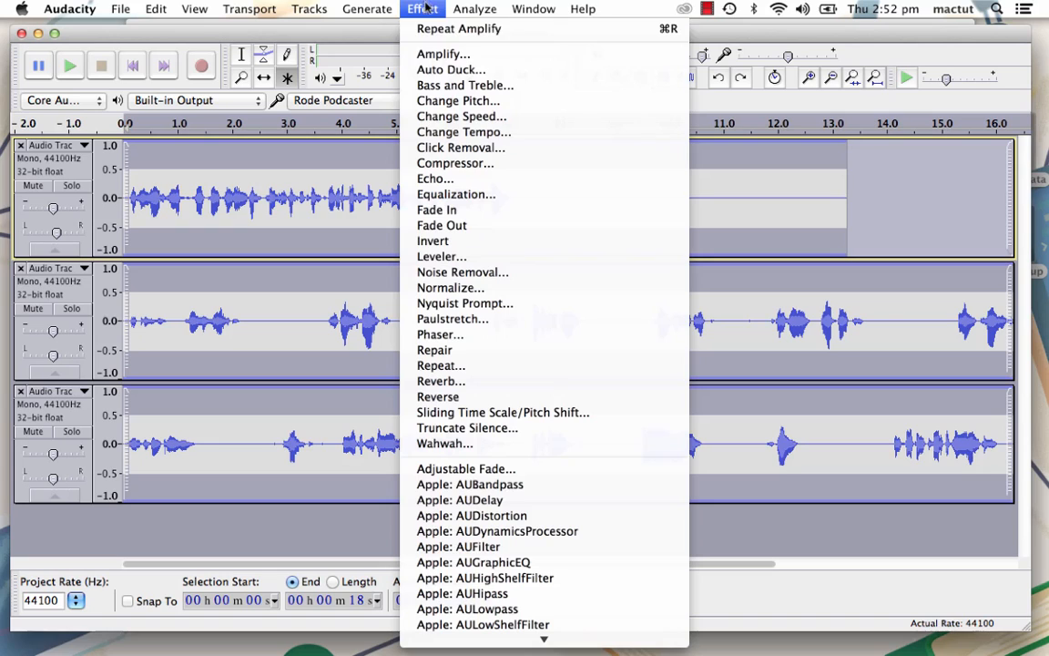
{"action": "left_click", "coordinate": [439, 55]}
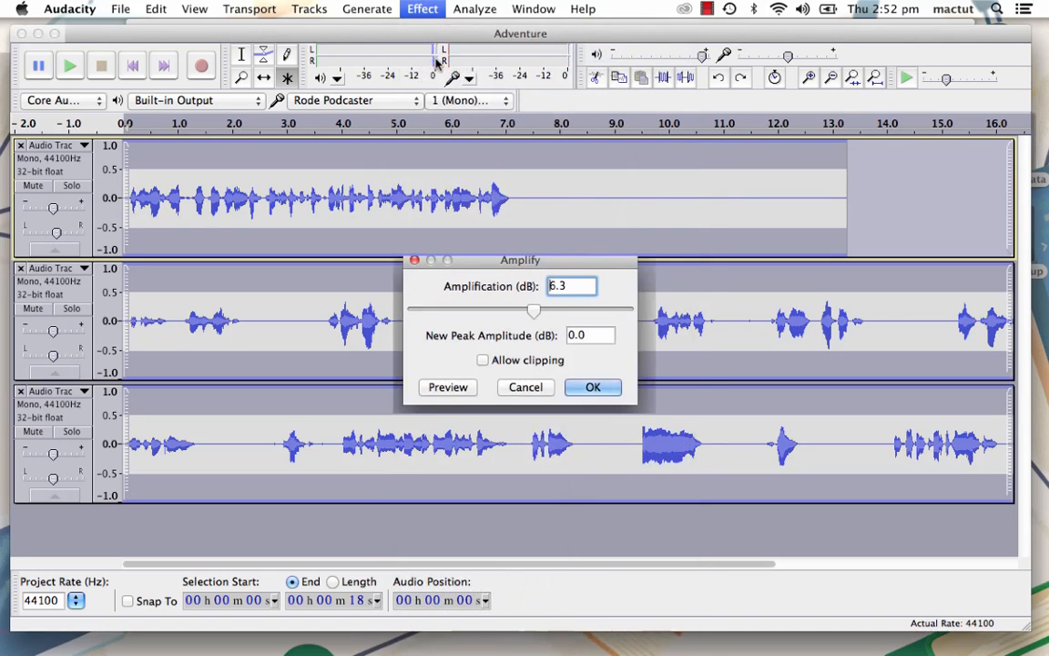
{"action": "left_click", "coordinate": [592, 388]}
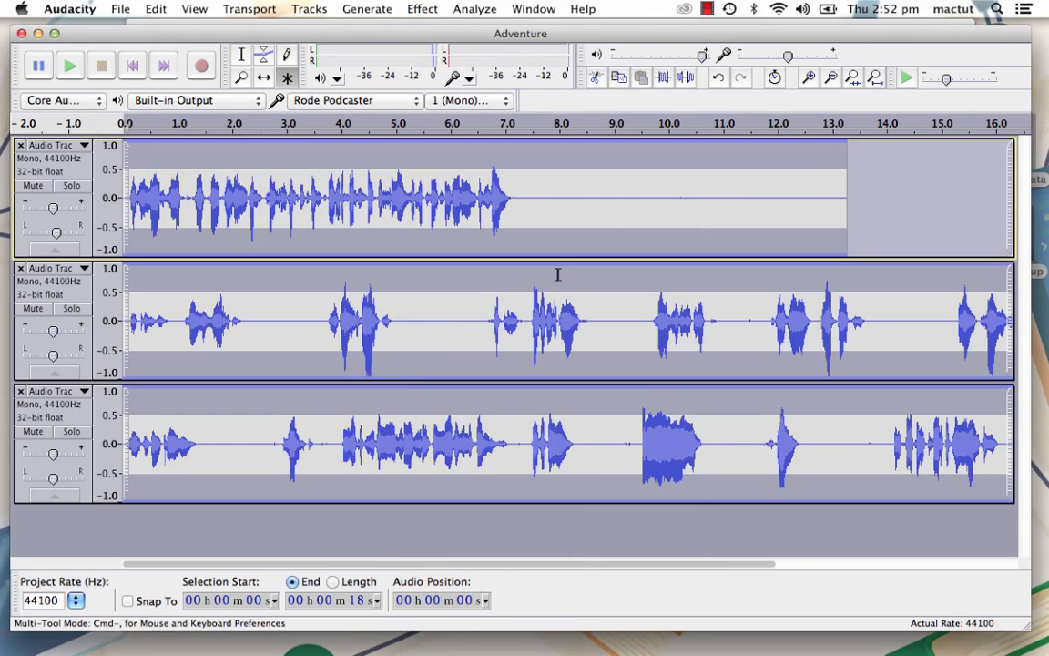
{"action": "key", "text": "super+z"}
{"action": "key", "text": "super+z"}
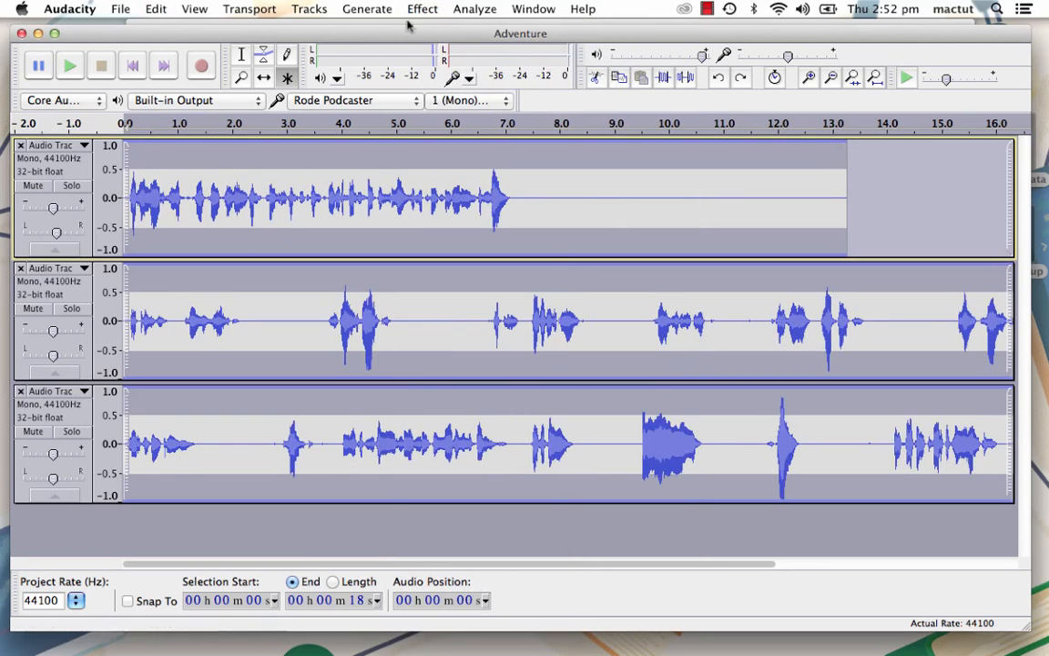
- Compress all three tracks with a -21 dB threshold and make-up gain for 0 dB enabled, and play the opening seconds
{"action": "left_click", "coordinate": [430, 9]}
{"action": "left_click", "coordinate": [457, 164]}
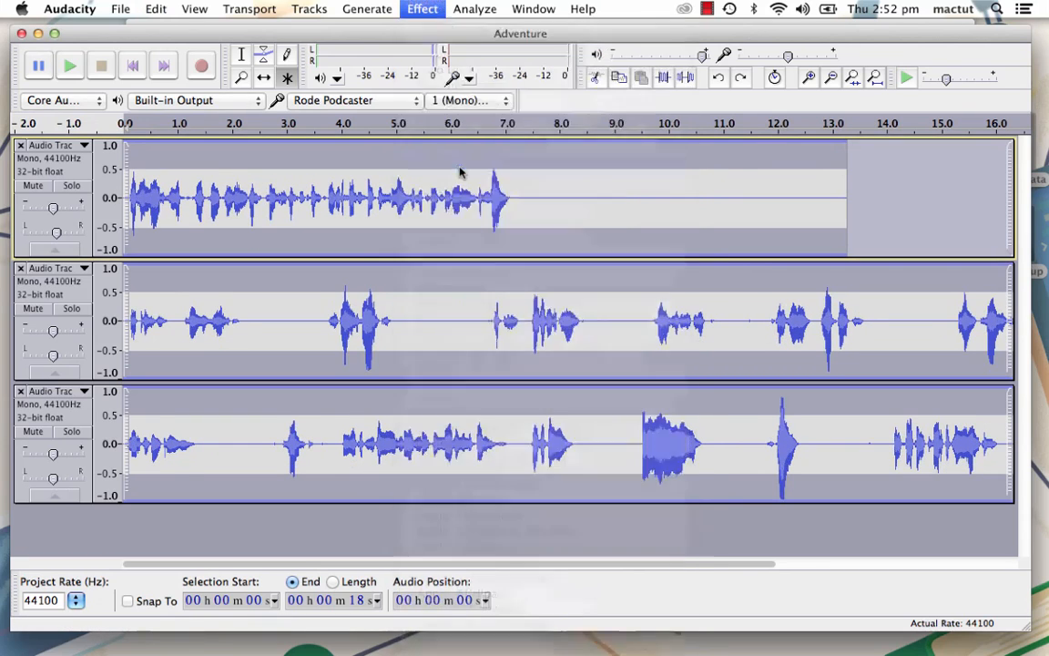
{"action": "left_click", "coordinate": [335, 487]}
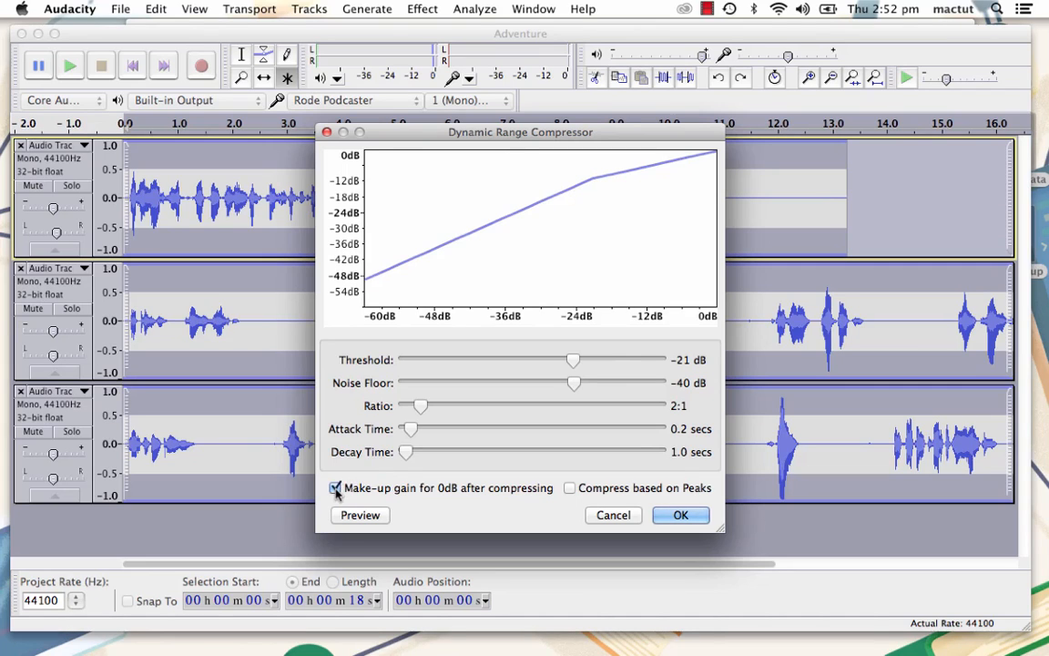
{"action": "left_click", "coordinate": [680, 516]}
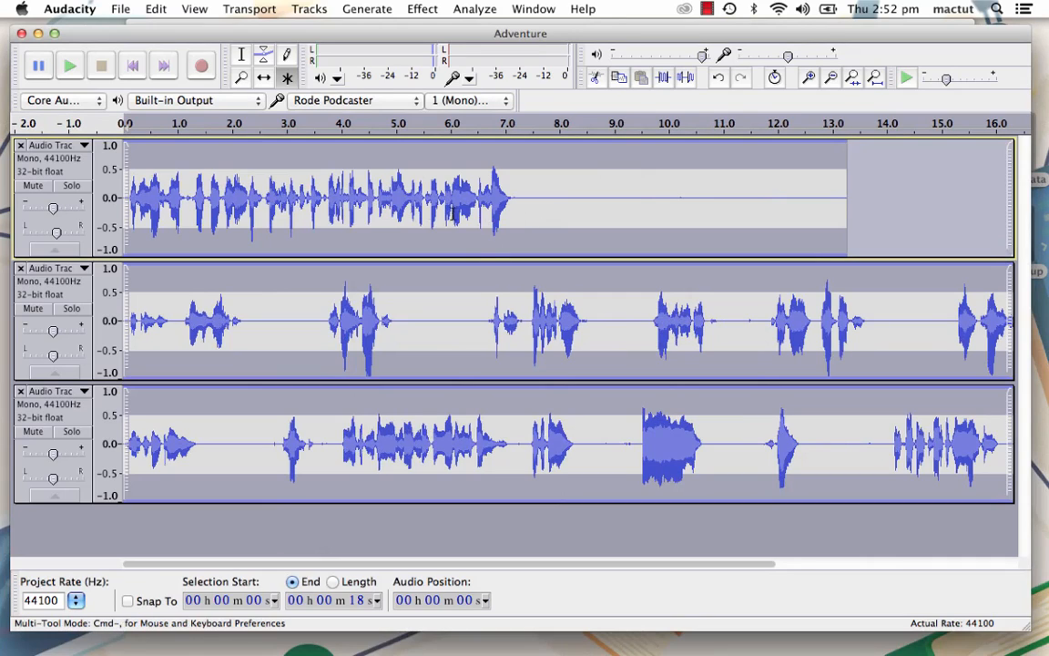
{"action": "key", "text": "space"}
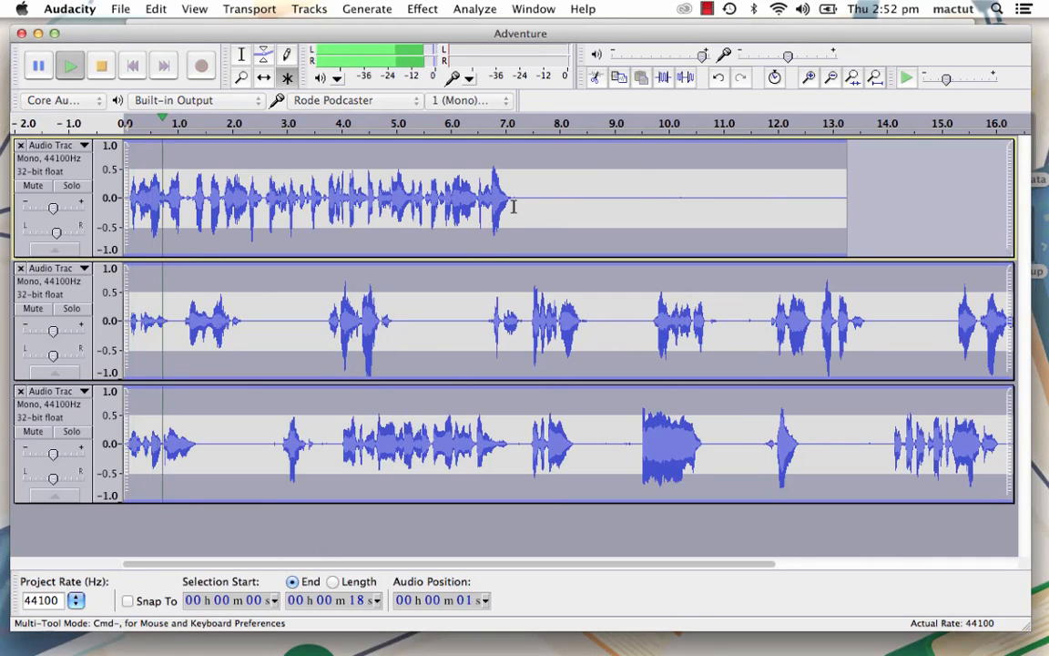
{"action": "key", "text": "space"}
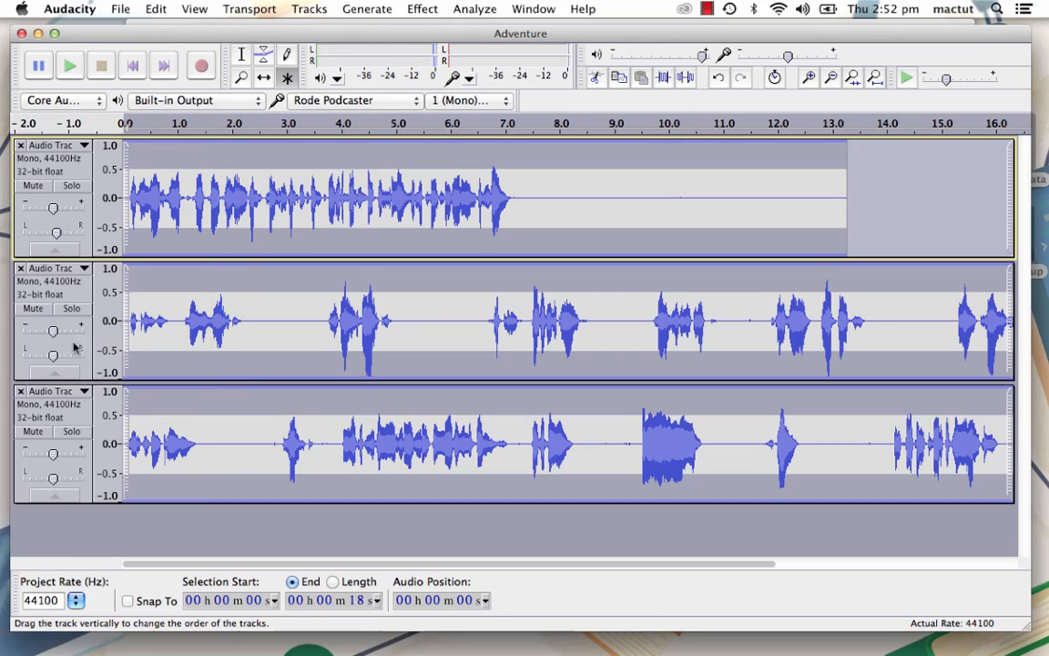
- Lower the gain of the first and third tracks slightly and play the opening seconds of the mix
{"action": "left_click_drag", "start_coordinate": [52, 211], "coordinate": [38, 214]}
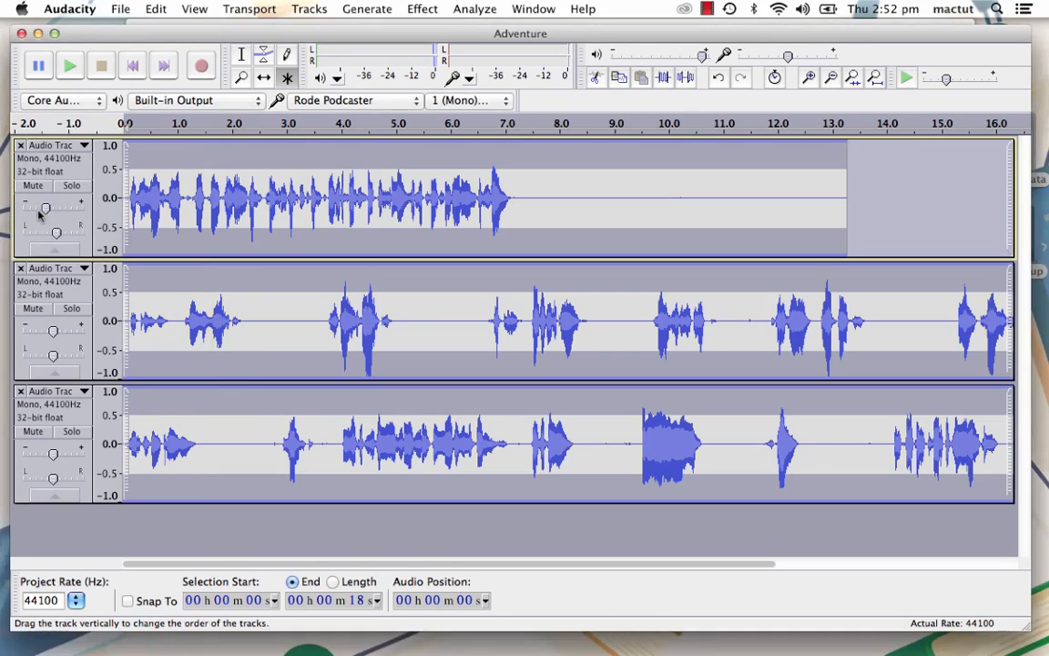
{"action": "left_click_drag", "start_coordinate": [53, 452], "coordinate": [37, 456]}
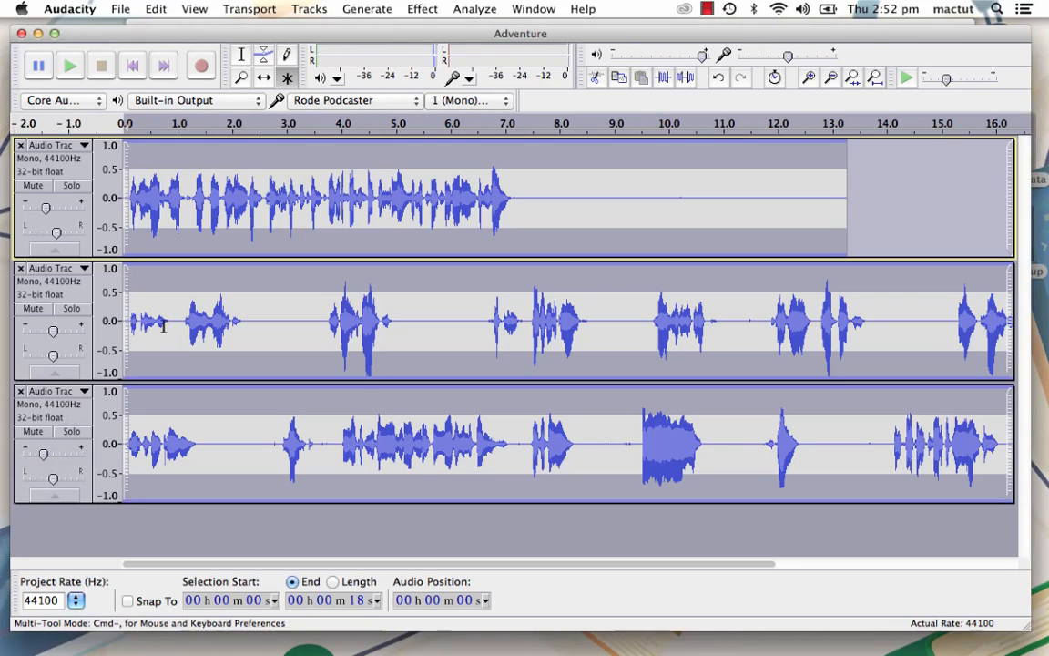
{"action": "key", "text": "space"}
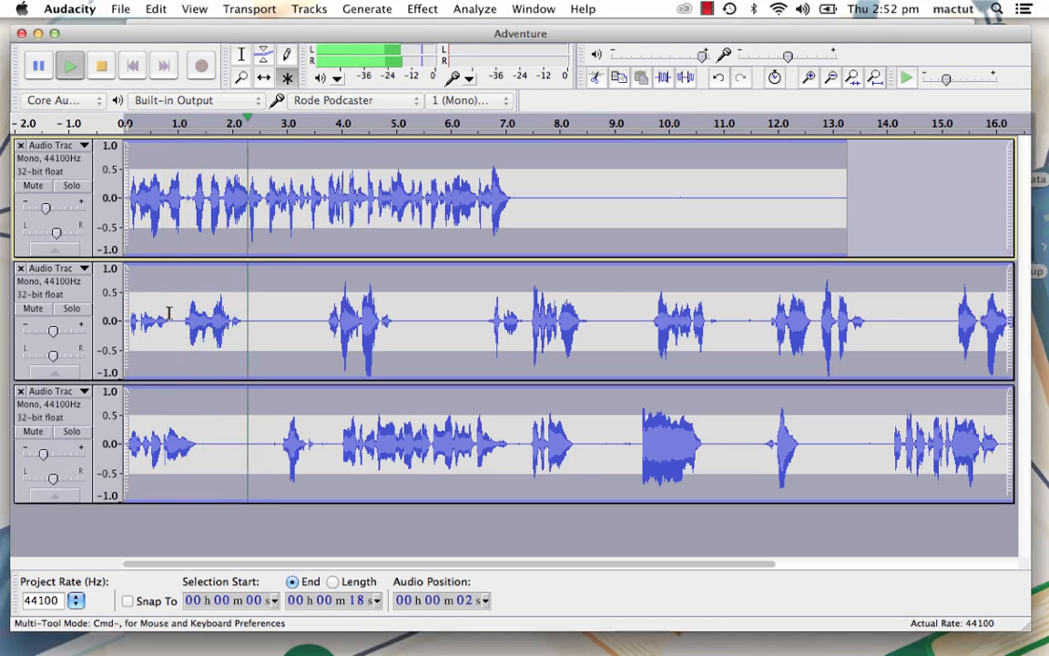
{"action": "key", "text": "space"}
- Return the gain of the third and first tracks to the middle and centre the first track's pan
{"action": "left_click", "coordinate": [54, 453]}
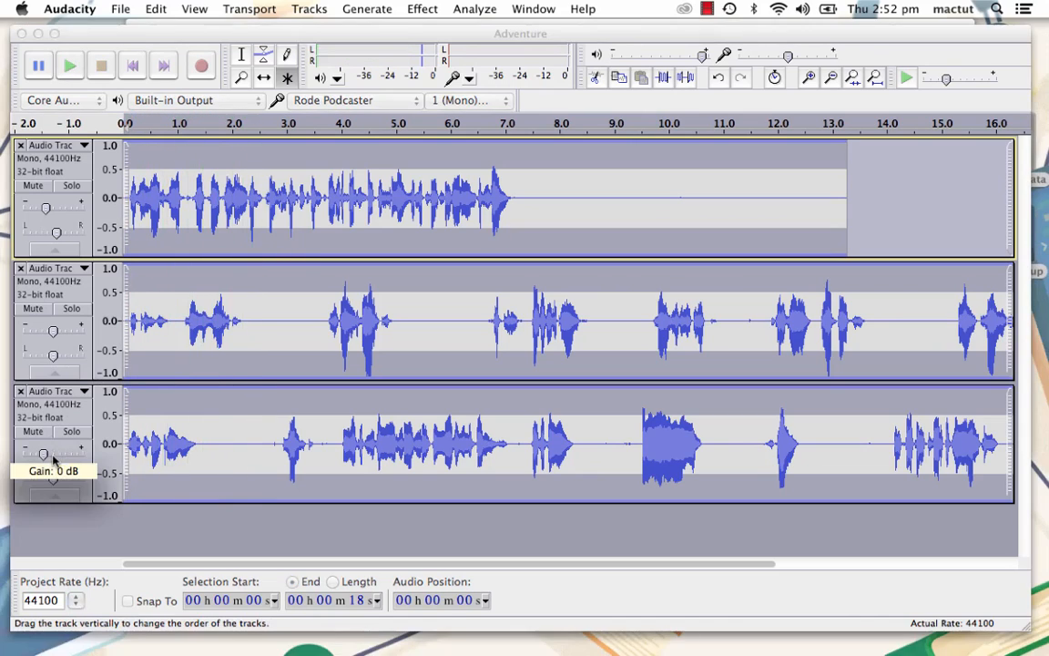
{"action": "left_click", "coordinate": [56, 208]}
{"action": "left_click_drag", "start_coordinate": [50, 208], "coordinate": [54, 209]}
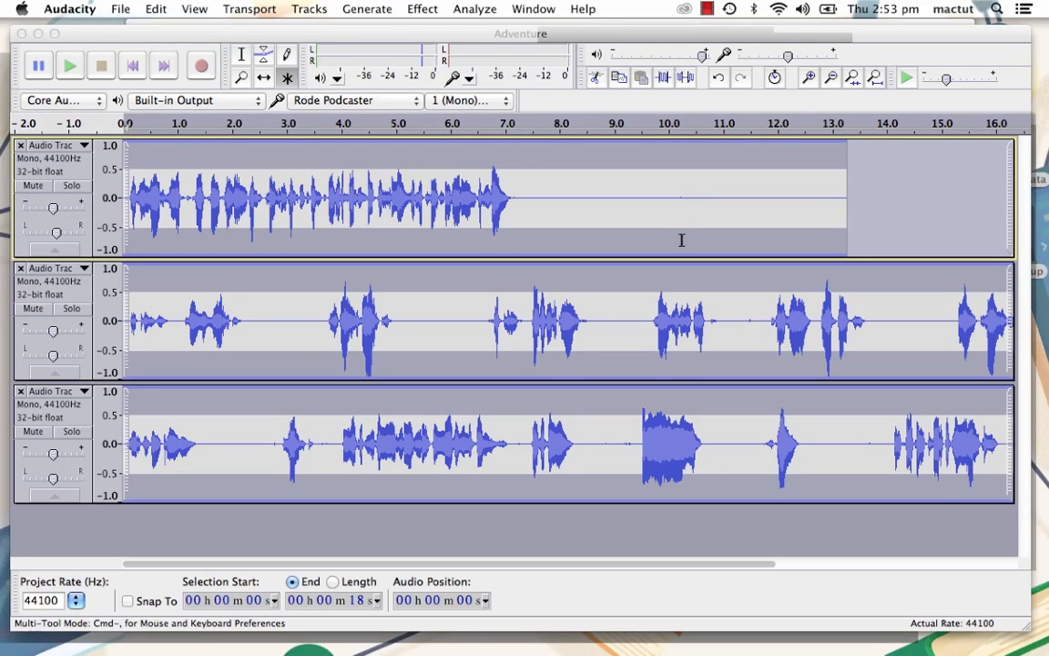
{"action": "mouse_move", "coordinate": [703, 58]}
{"action": "left_mouse_down"}
{"action": "mouse_move", "coordinate": [655, 60]}
{"action": "mouse_move", "coordinate": [703, 69]}
{"action": "left_mouse_up"}
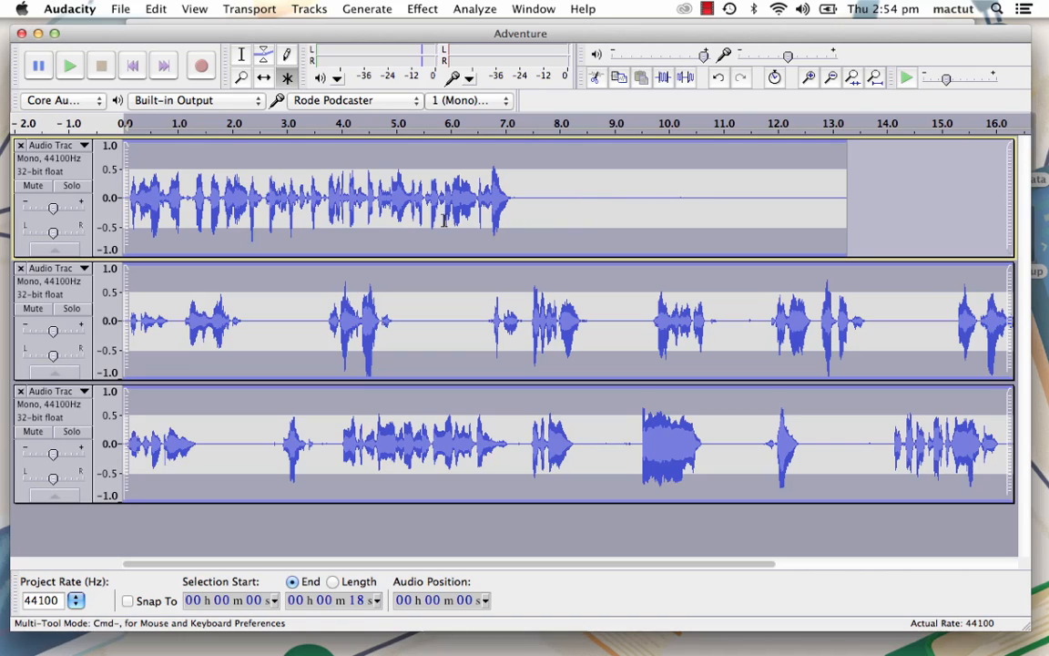
- Solo the first track and capture a noise profile from its silent part between about 8.0 and 9.8 seconds
{"action": "left_click", "coordinate": [71, 185]}
{"action": "key", "text": "super+z"}
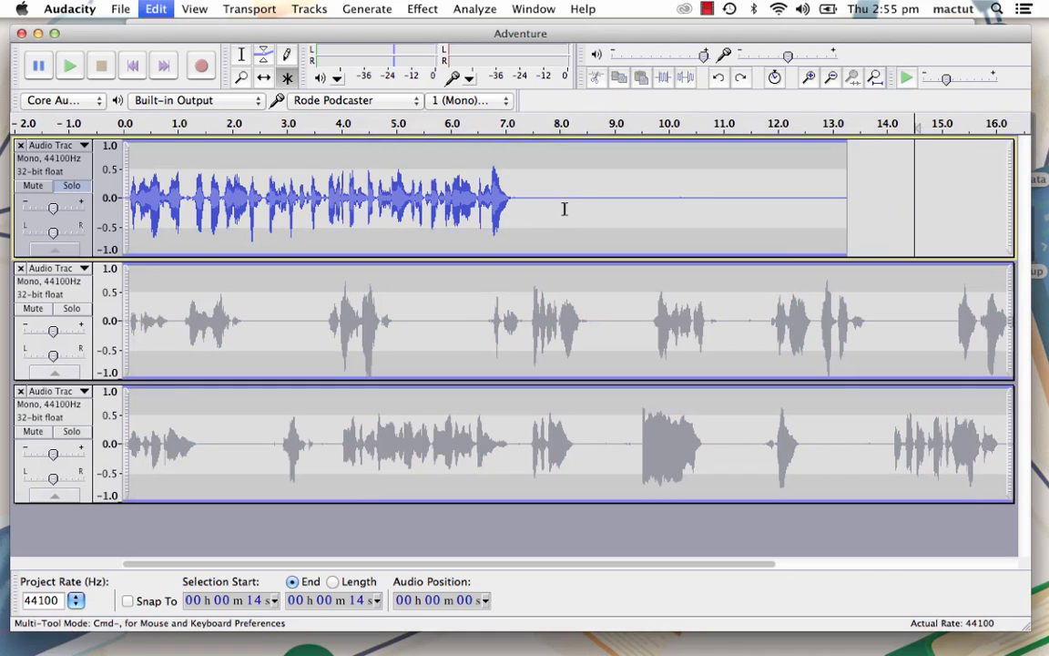
{"action": "left_click_drag", "start_coordinate": [559, 208], "coordinate": [657, 208]}
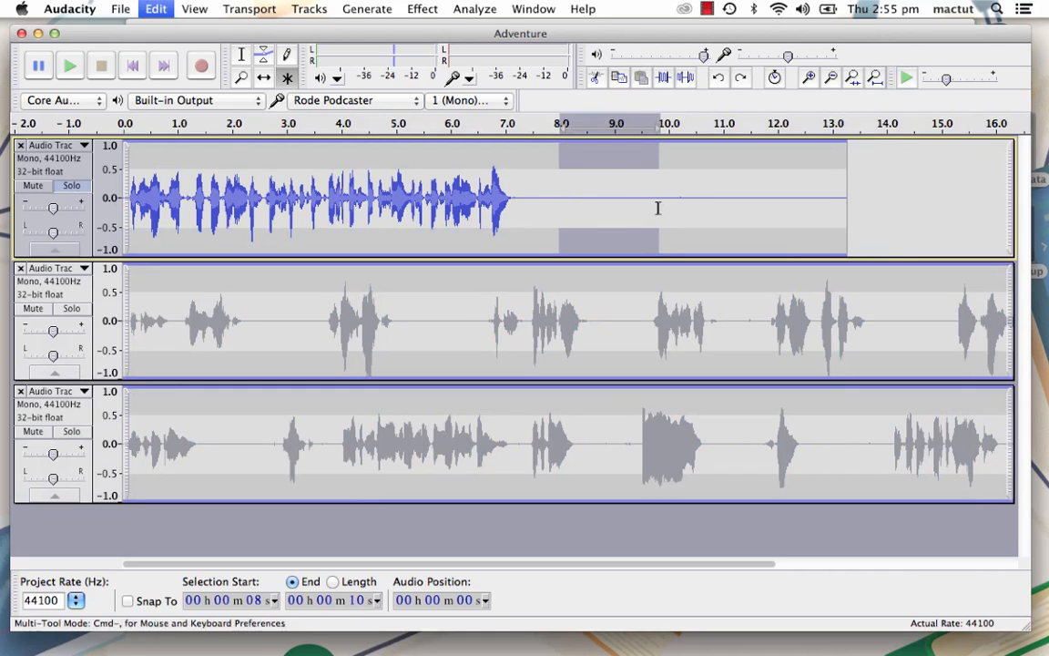
{"action": "left_click", "coordinate": [422, 8]}
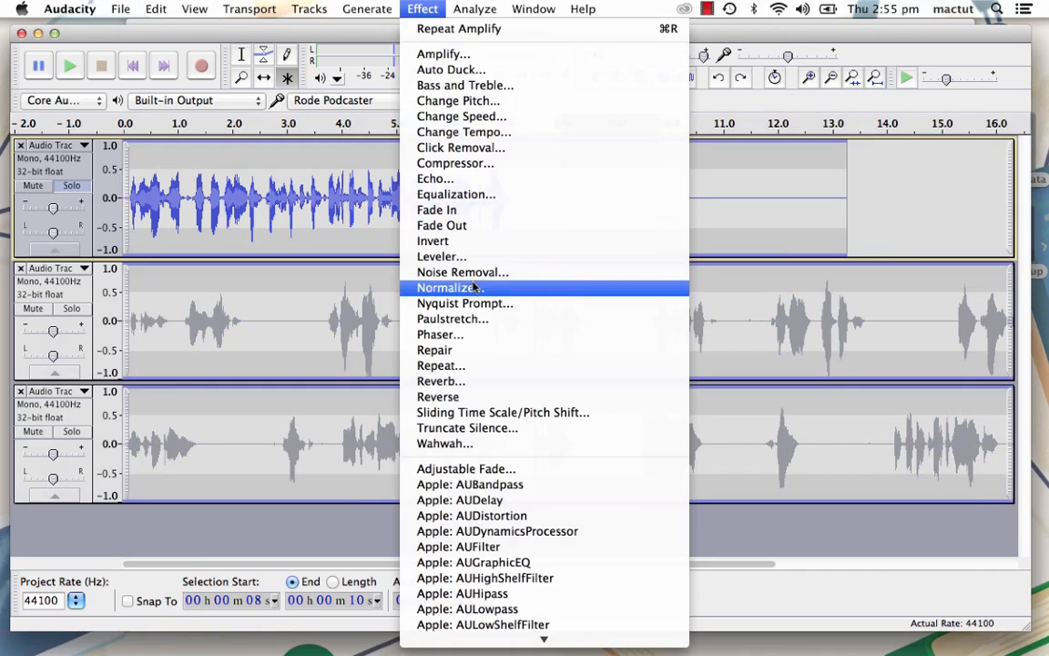
{"action": "left_click", "coordinate": [446, 271]}
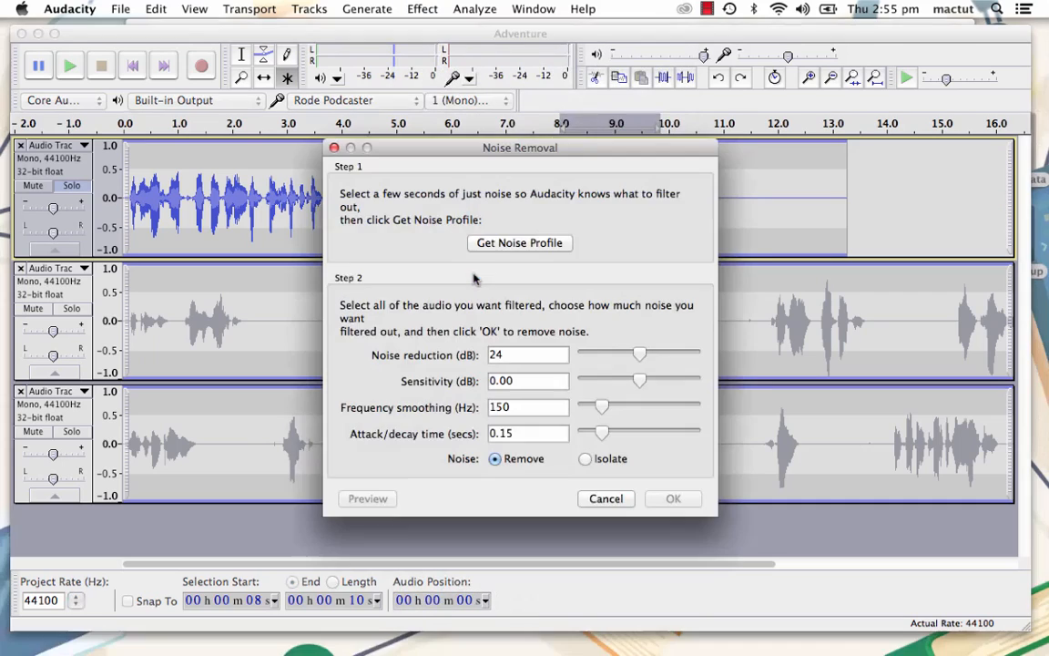
{"action": "left_click", "coordinate": [534, 243]}
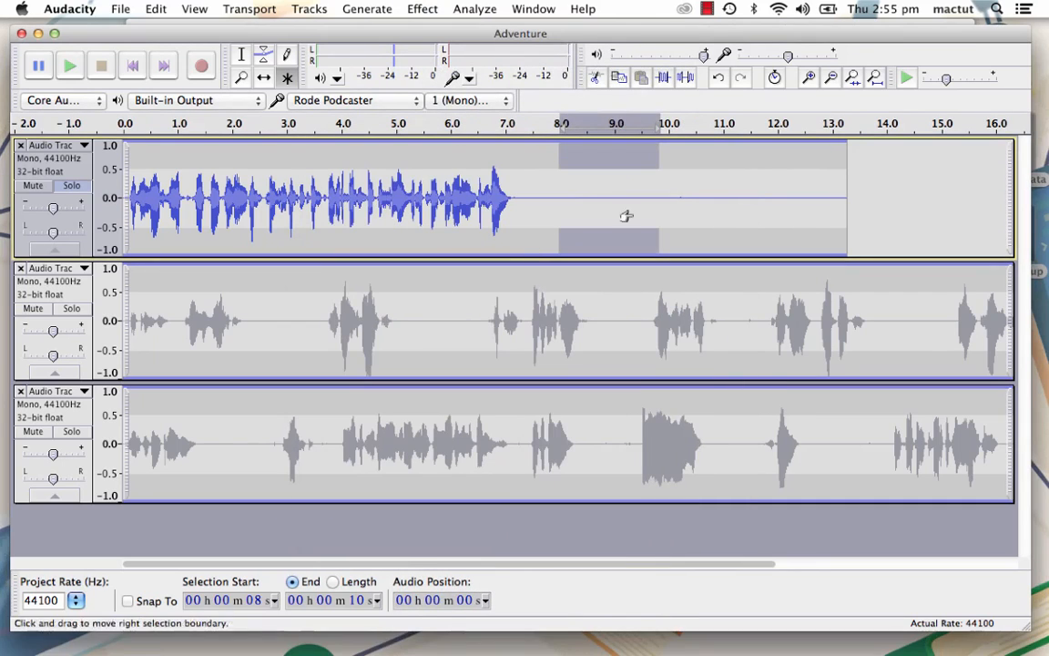
- Apply Noise Removal to all audio with 24 dB reduction, 0.00 dB sensitivity, 150 Hz smoothing and 0.15 s attack/decay, and play the soloed first track
{"action": "key", "text": "super+a"}
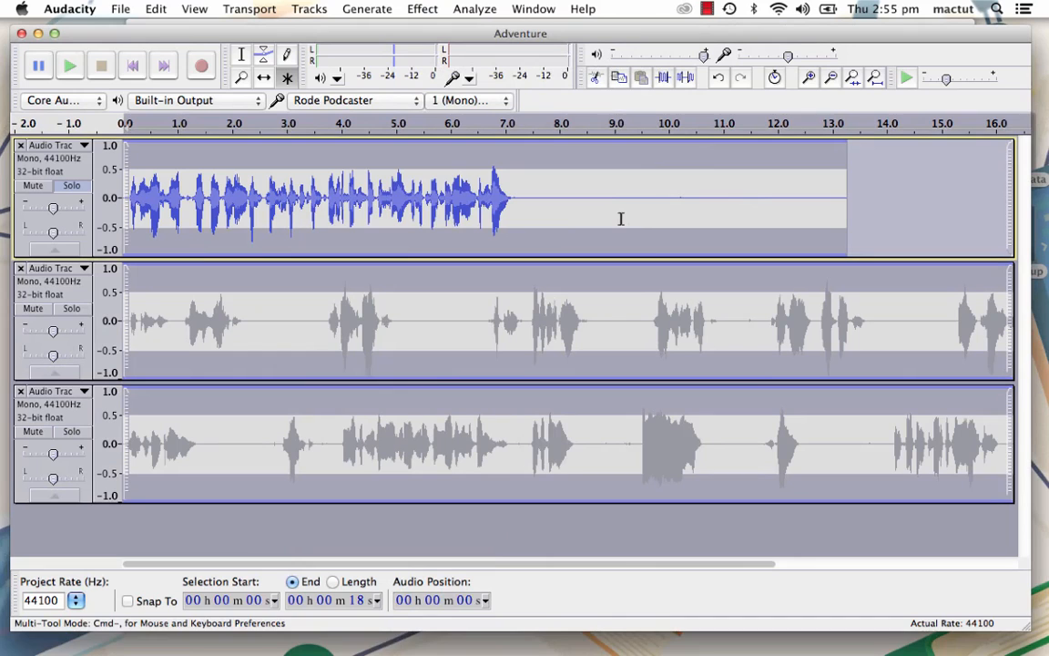
{"action": "left_click", "coordinate": [422, 9]}
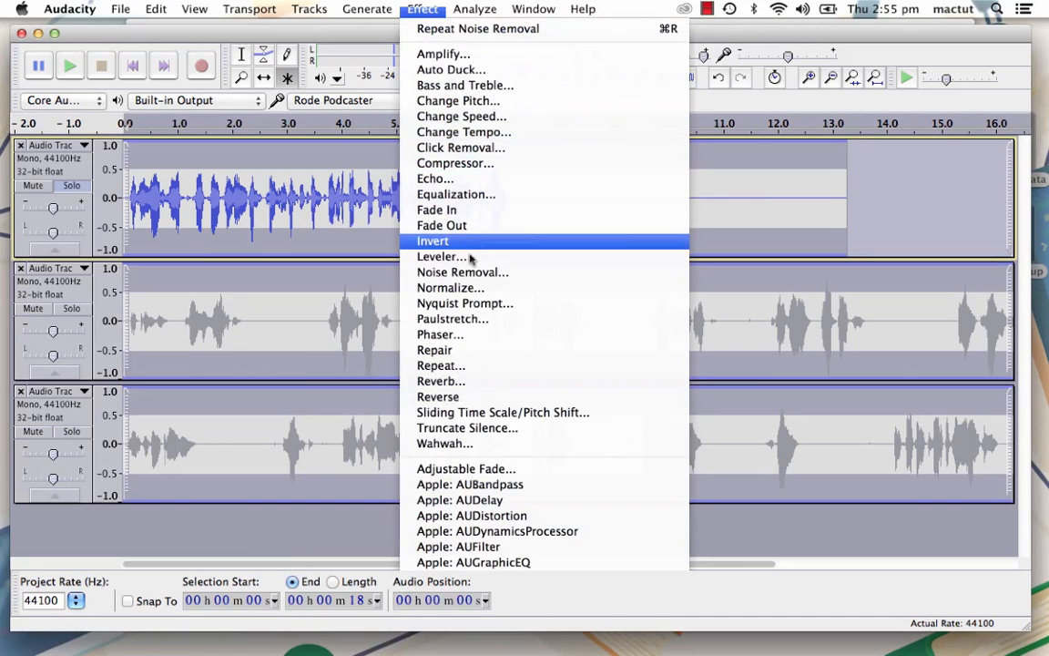
{"action": "left_click", "coordinate": [467, 275]}
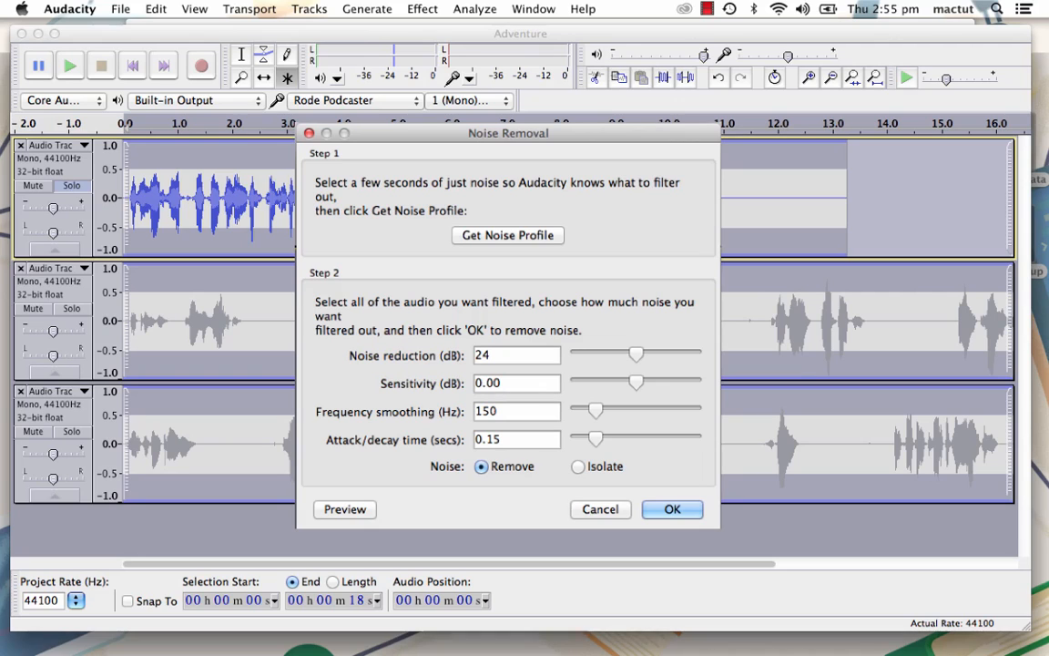
{"action": "left_click", "coordinate": [671, 506]}
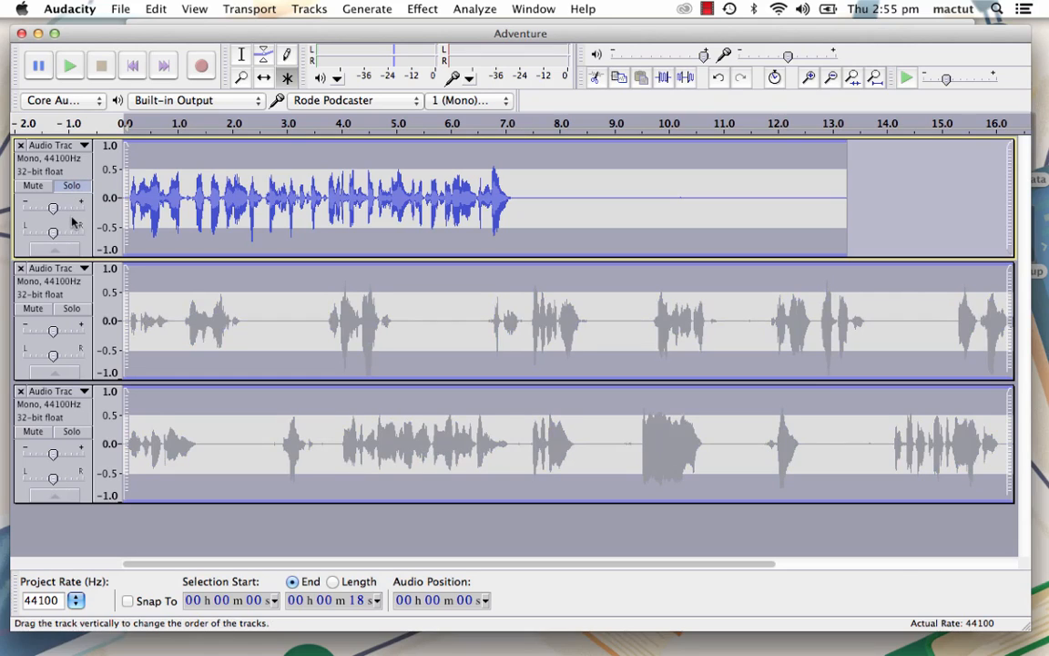
{"action": "left_click", "coordinate": [71, 66]}
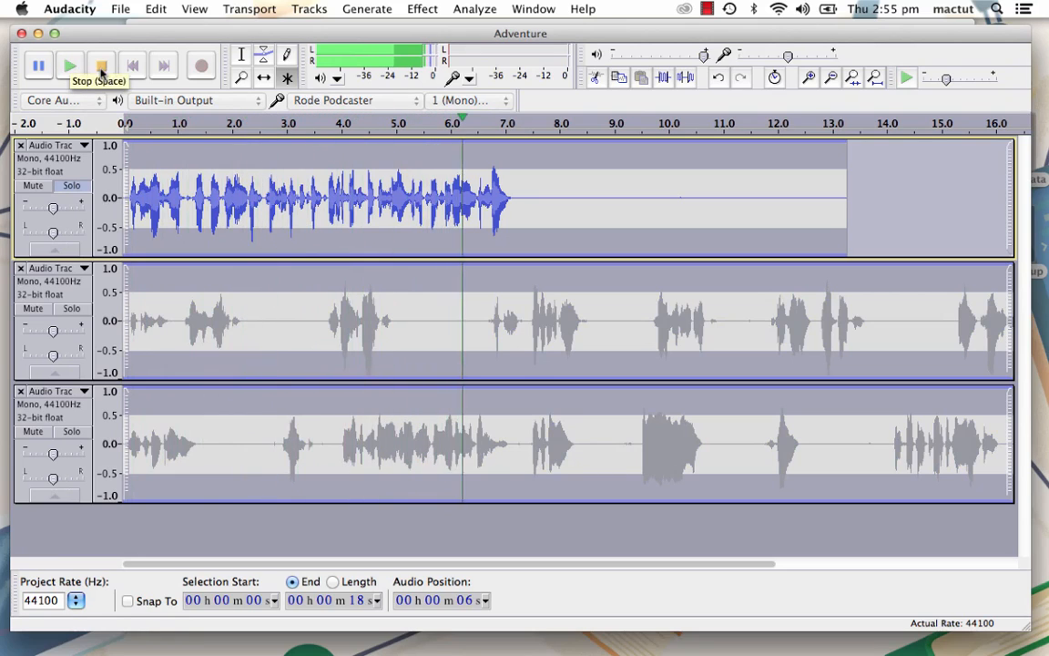
- Turn off the first track's solo, solo the second track and play its opening seconds
{"action": "left_click", "coordinate": [101, 67]}
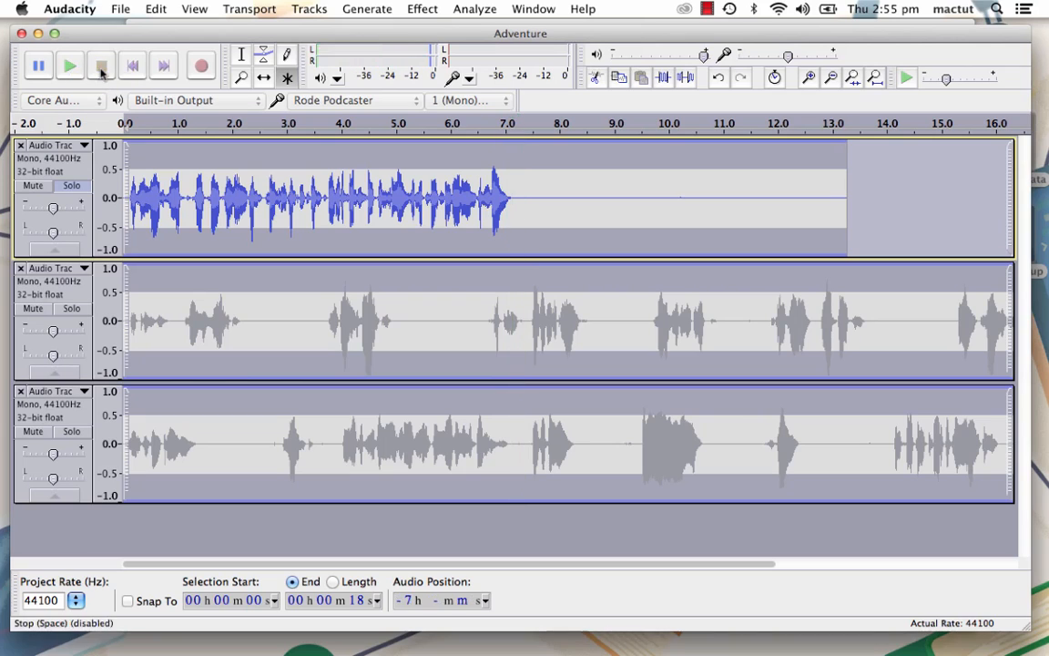
{"action": "left_click", "coordinate": [71, 185]}
{"action": "left_click", "coordinate": [71, 307]}
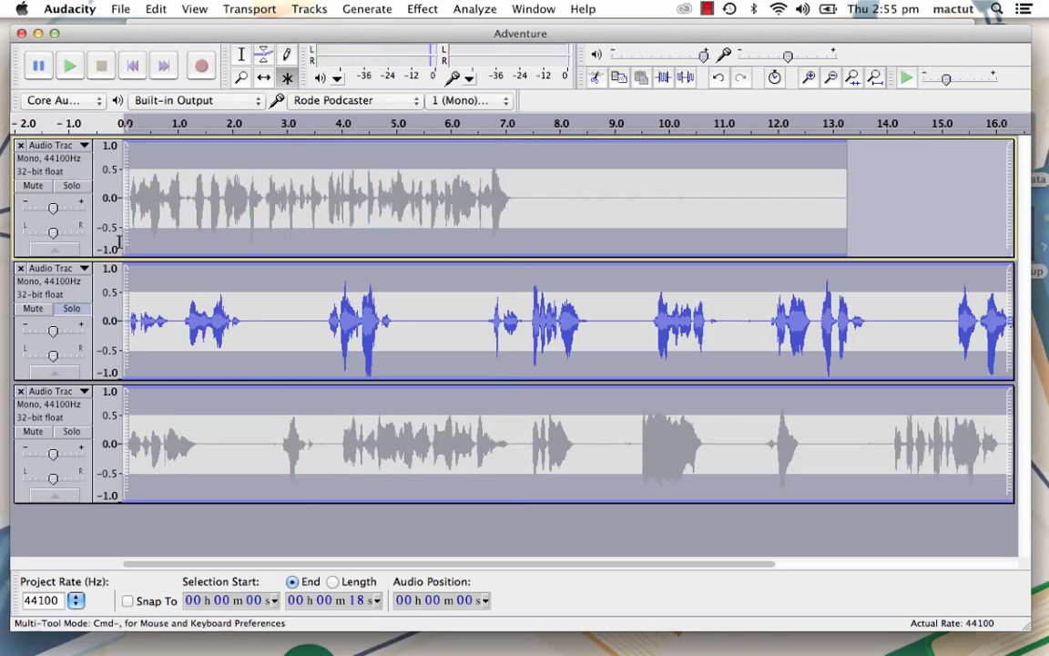
{"action": "left_click", "coordinate": [71, 67]}
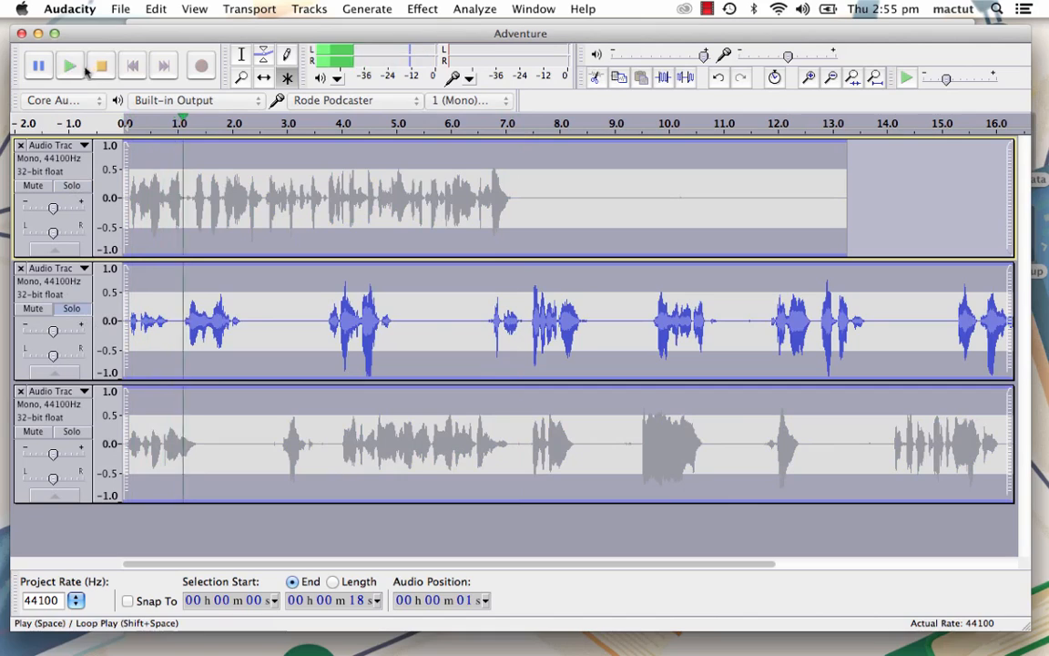
{"action": "left_click", "coordinate": [101, 71]}
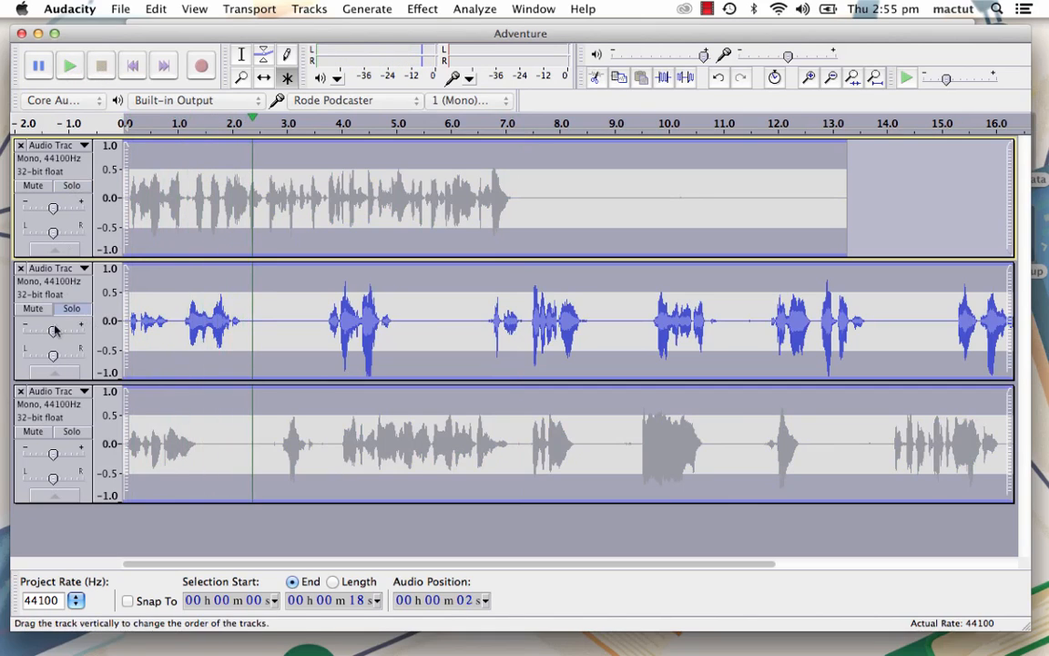
- Solo only the third track and play its opening seconds
{"action": "left_click", "coordinate": [81, 433]}
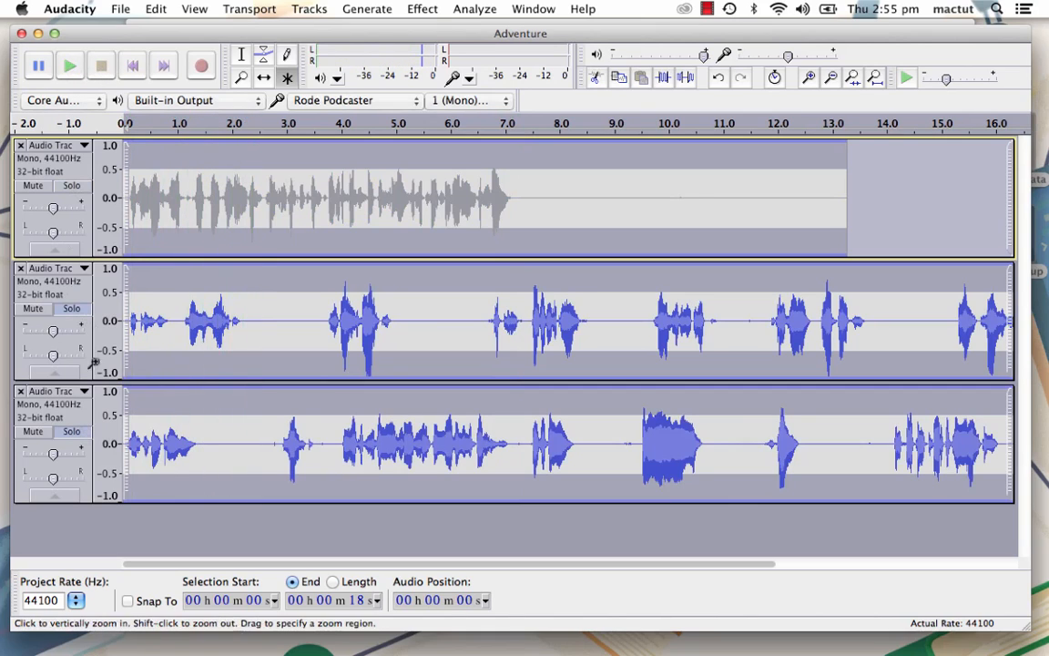
{"action": "left_click", "coordinate": [71, 308]}
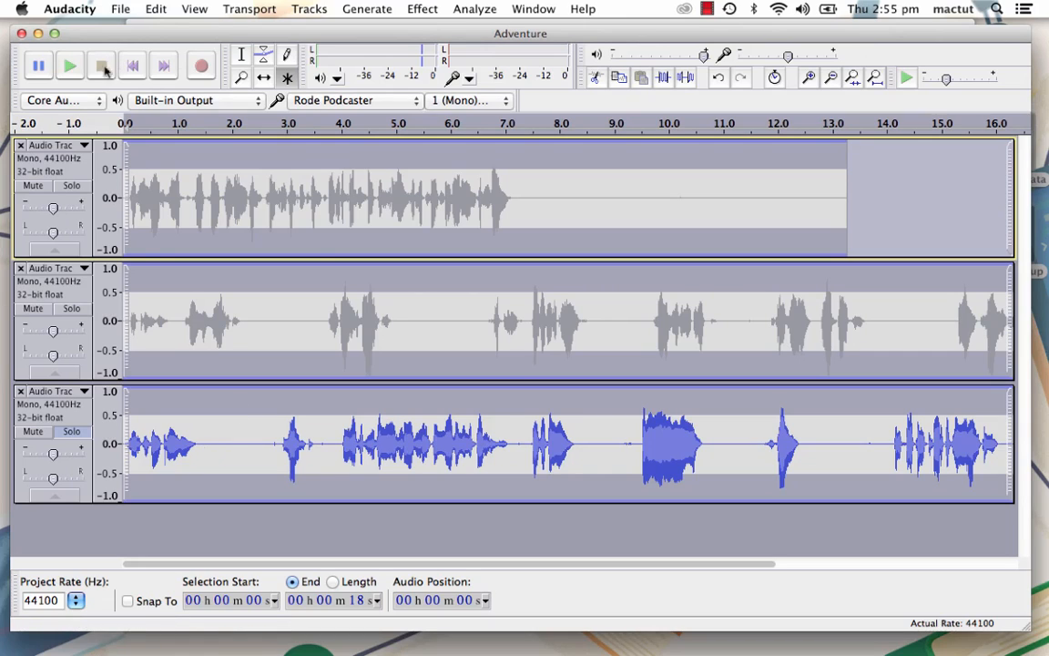
{"action": "left_click", "coordinate": [71, 67]}
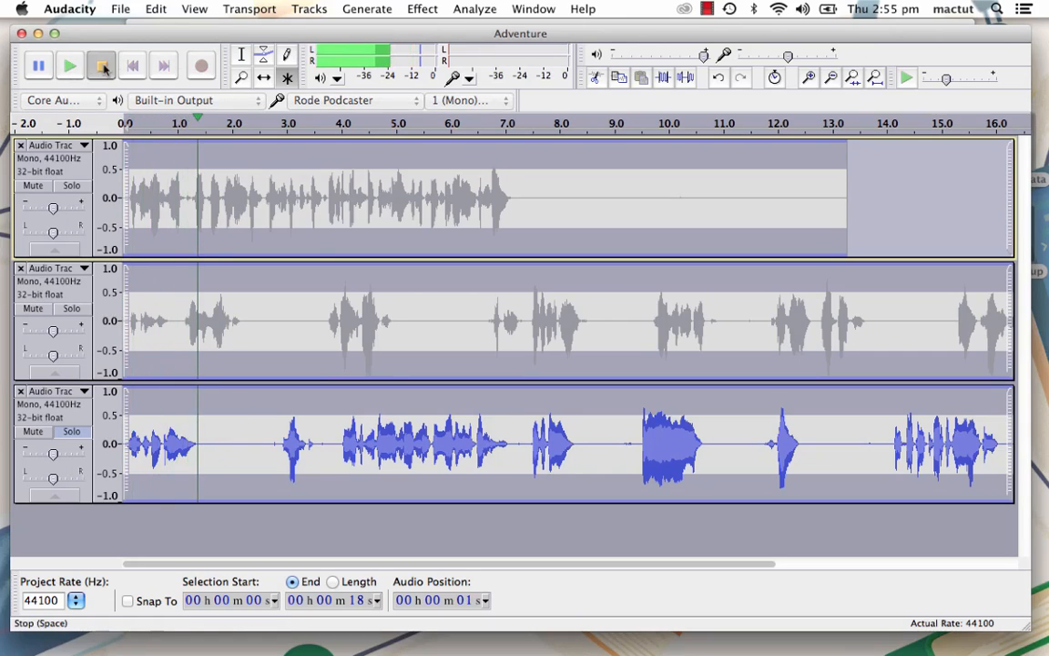
{"action": "left_click", "coordinate": [103, 69]}
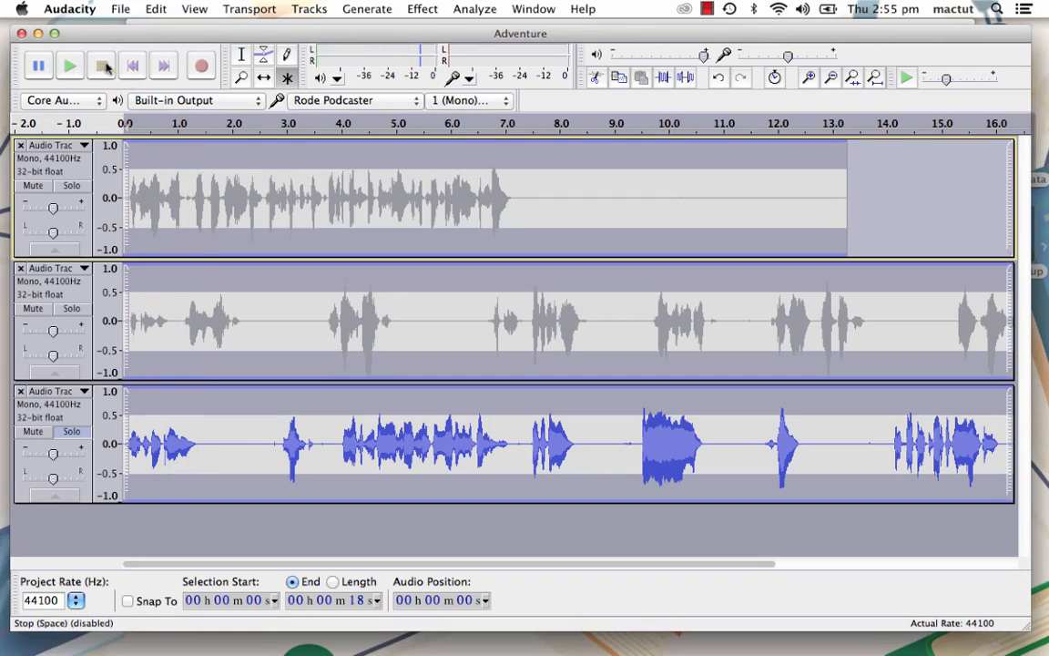
- Select all of the third track and preview Change Pitch with a shift of 16 semitones
{"action": "double_click", "coordinate": [386, 441]}
{"action": "left_click", "coordinate": [241, 55]}
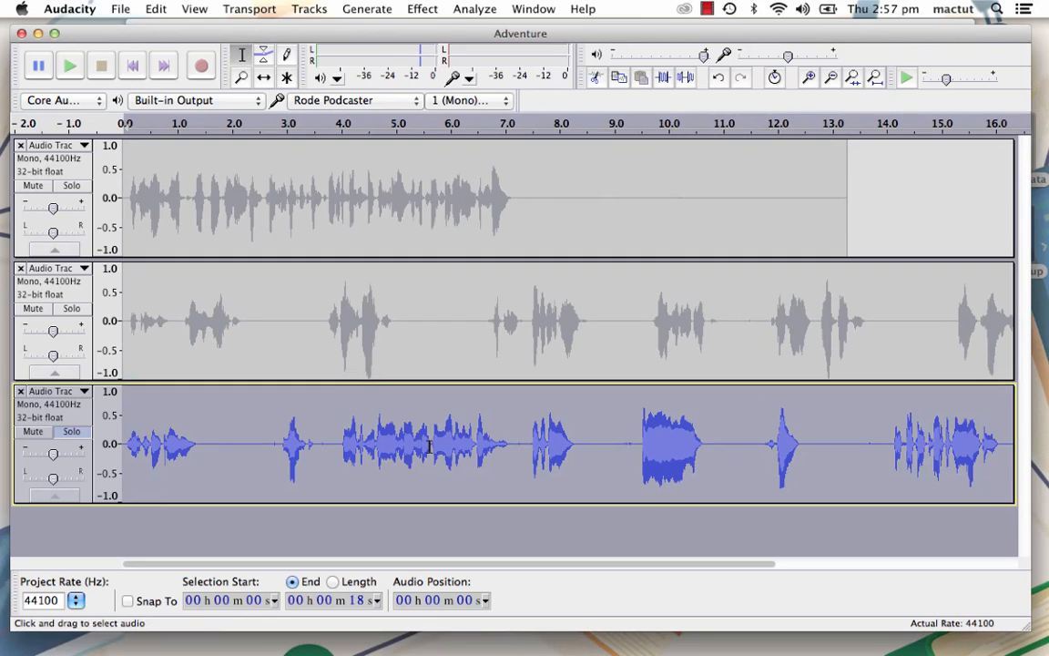
{"action": "left_click", "coordinate": [422, 9]}
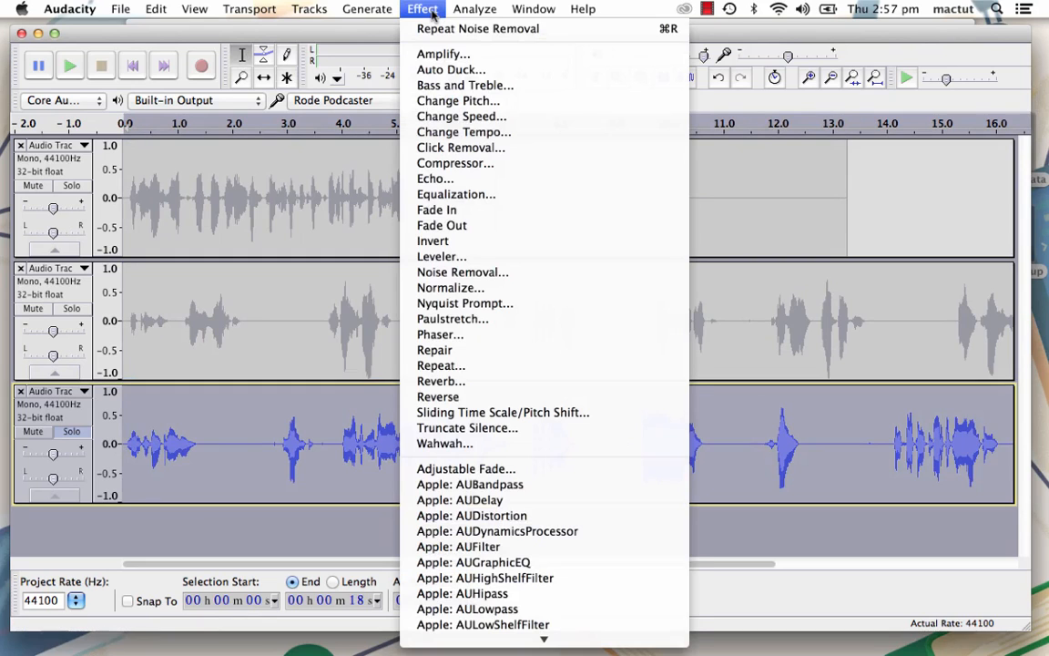
{"action": "left_click", "coordinate": [463, 103]}
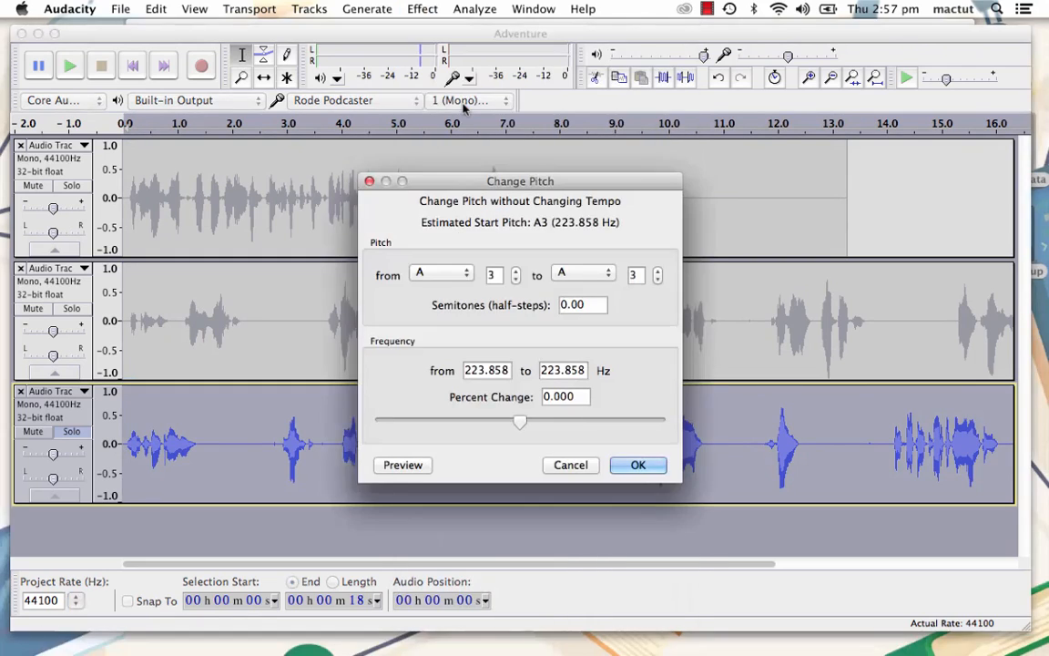
{"action": "double_click", "coordinate": [583, 304]}
{"action": "type", "text": "12"}
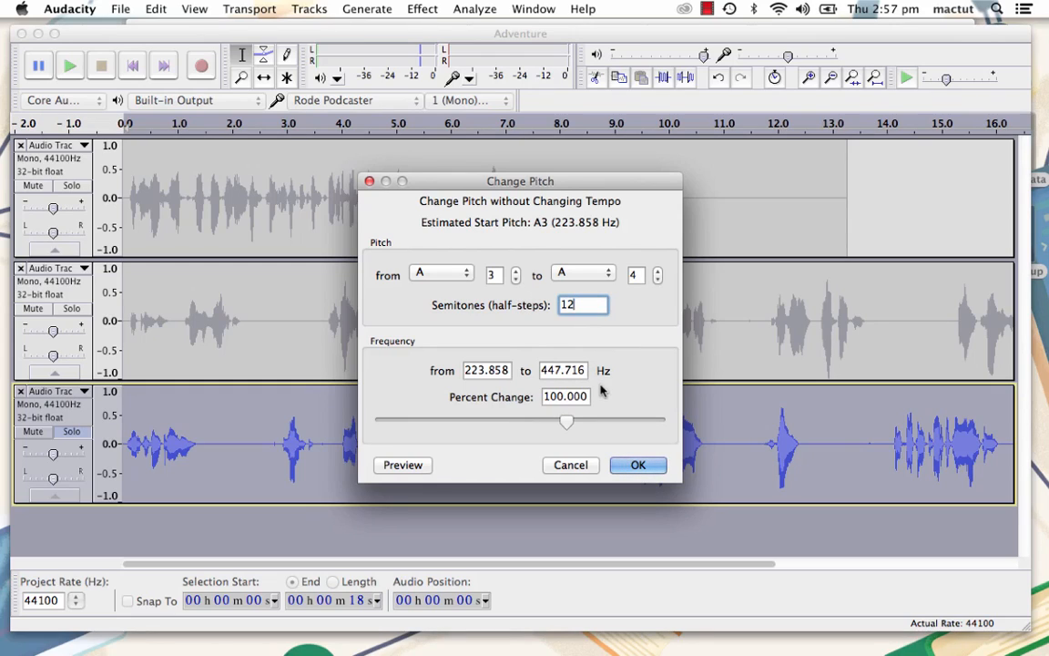
{"action": "key", "text": "BackSpace"}
{"action": "type", "text": "6"}
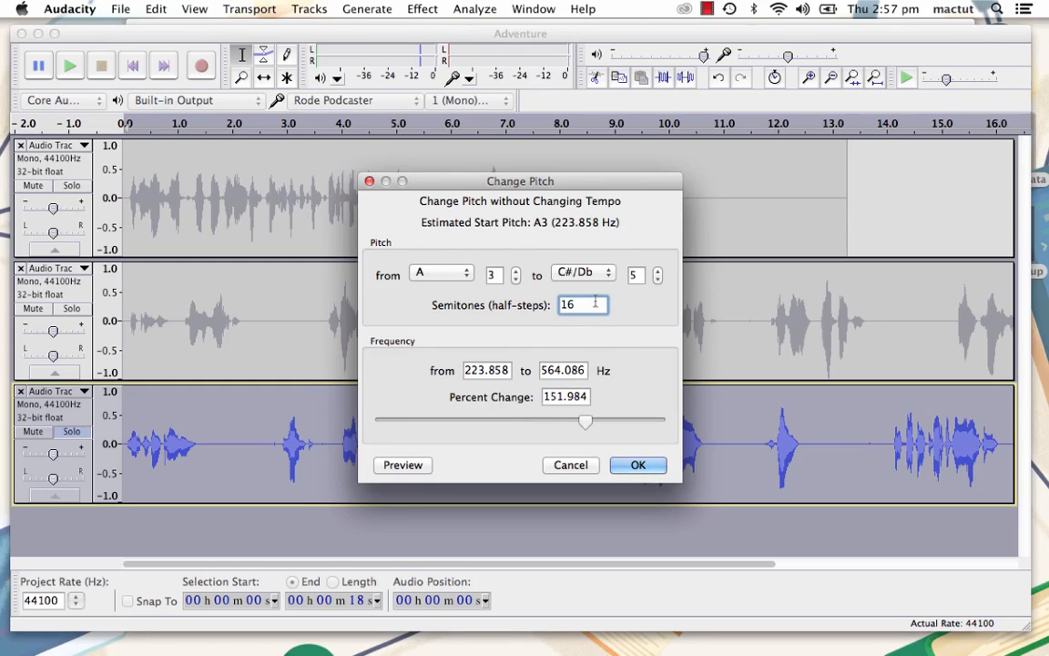
{"action": "left_click", "coordinate": [412, 467]}
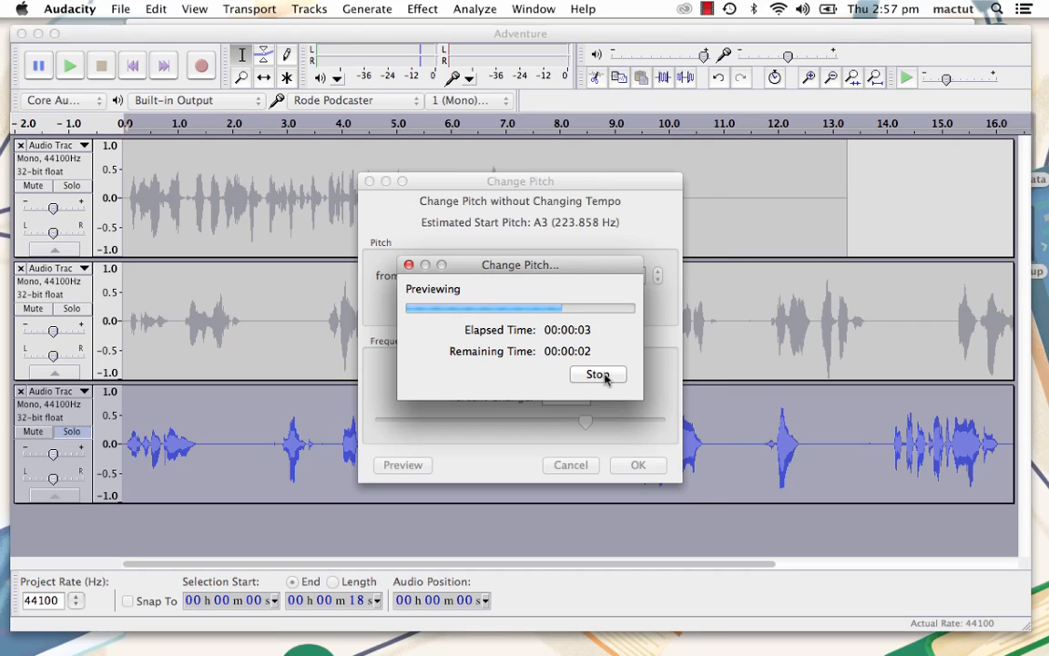
{"action": "left_click", "coordinate": [597, 374]}
- Set the pitch shift to 3 semitones, preview and apply it to the third track, and turn off that track's solo
{"action": "key", "text": "BackSpace"}
{"action": "key", "text": "BackSpace"}
{"action": "type", "text": "3"}
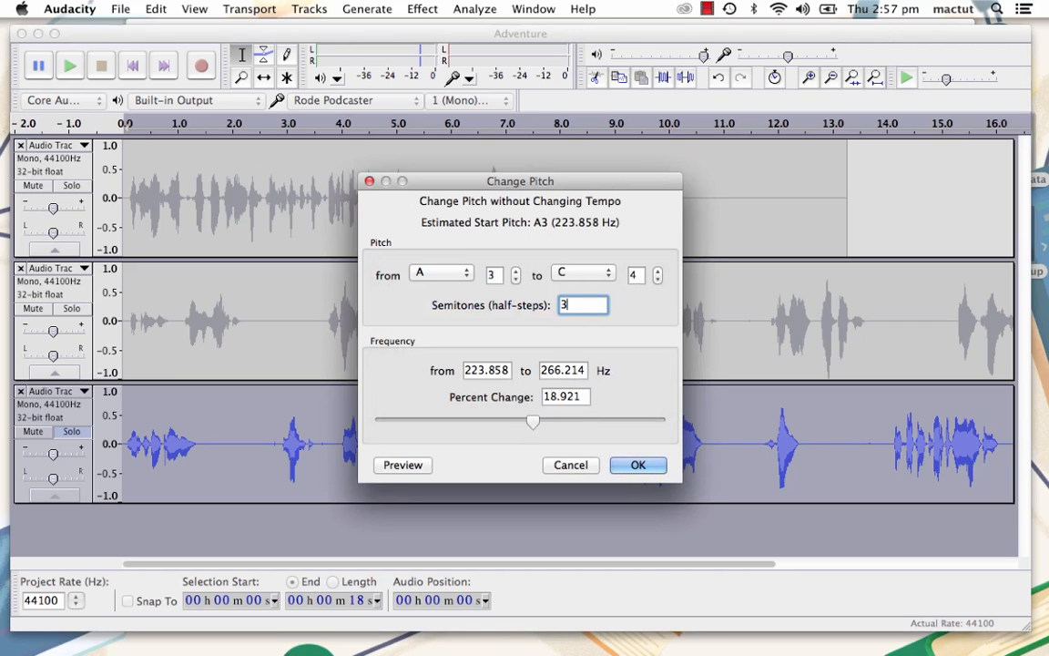
{"action": "left_click", "coordinate": [403, 466]}
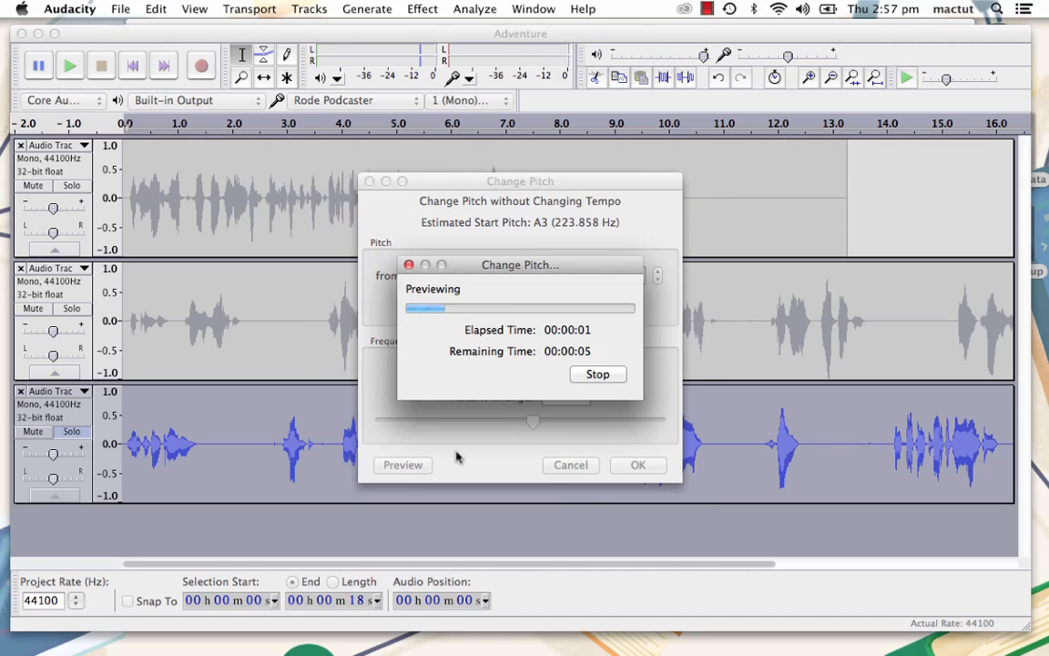
{"action": "left_click", "coordinate": [598, 376]}
{"action": "left_click", "coordinate": [638, 464]}
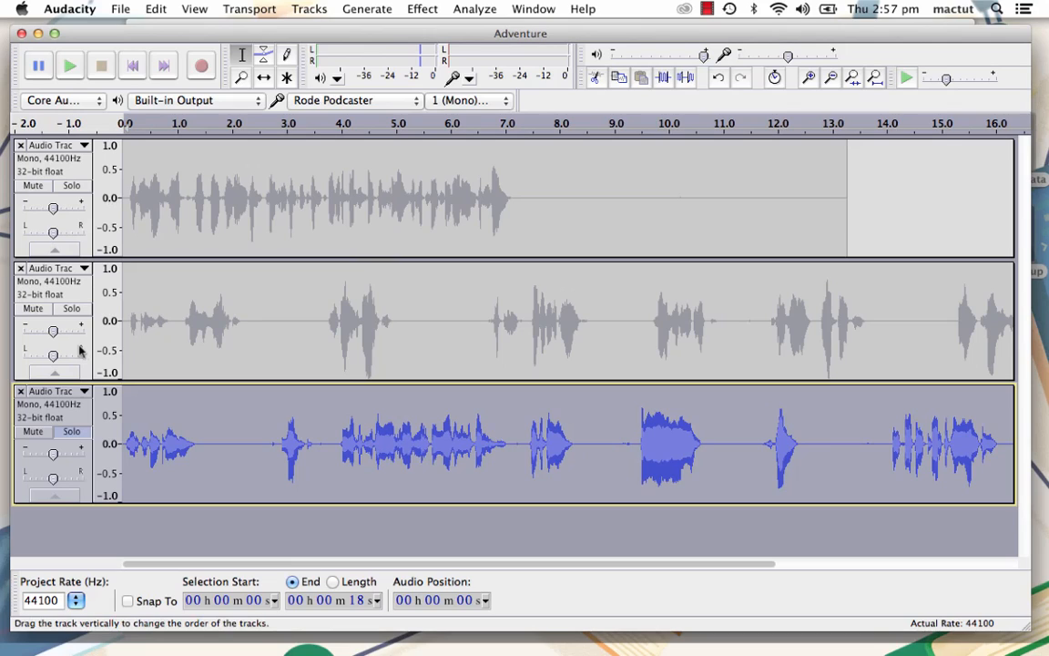
{"action": "left_click", "coordinate": [73, 431]}
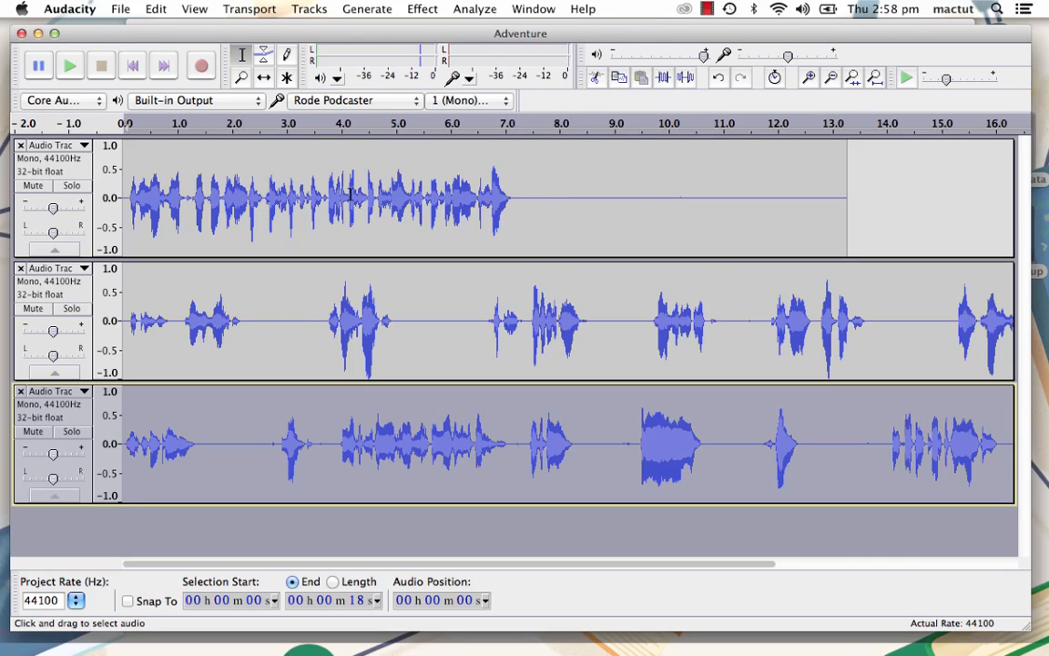
- Time-shift the third track's clip to start at about 7.2 seconds and the second track's clip at about 8.4 seconds
{"action": "left_click", "coordinate": [263, 80]}
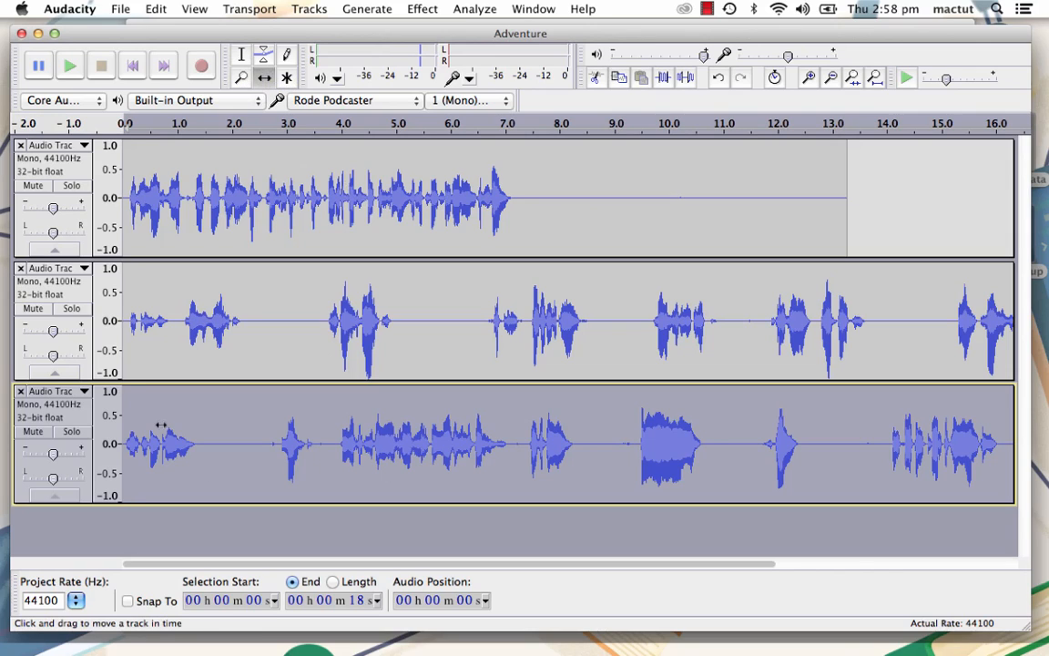
{"action": "left_click_drag", "start_coordinate": [160, 425], "coordinate": [500, 443]}
{"action": "left_click_drag", "start_coordinate": [538, 438], "coordinate": [557, 438]}
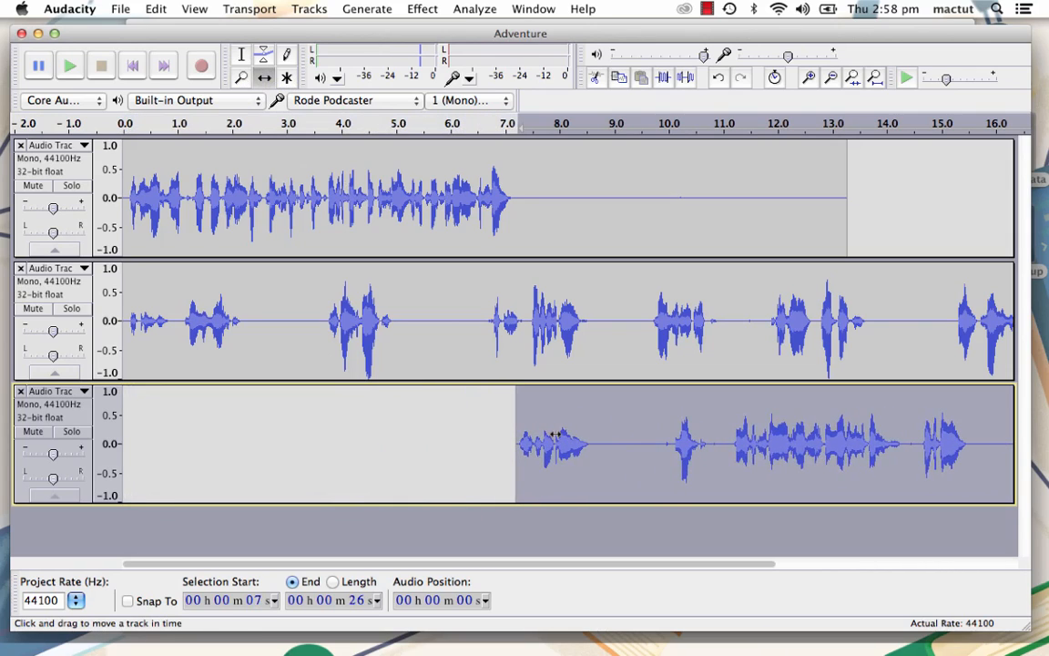
{"action": "left_click_drag", "start_coordinate": [153, 331], "coordinate": [614, 342]}
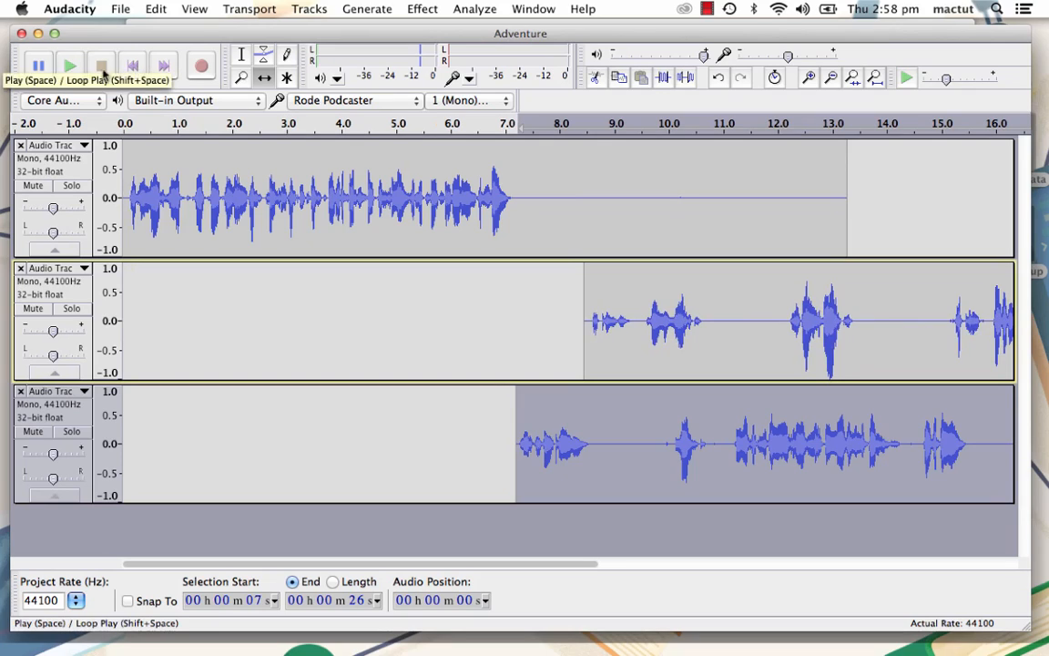
- Play the mix from about 4 seconds to about 8 seconds to check the clip timing
{"action": "left_click", "coordinate": [69, 66]}
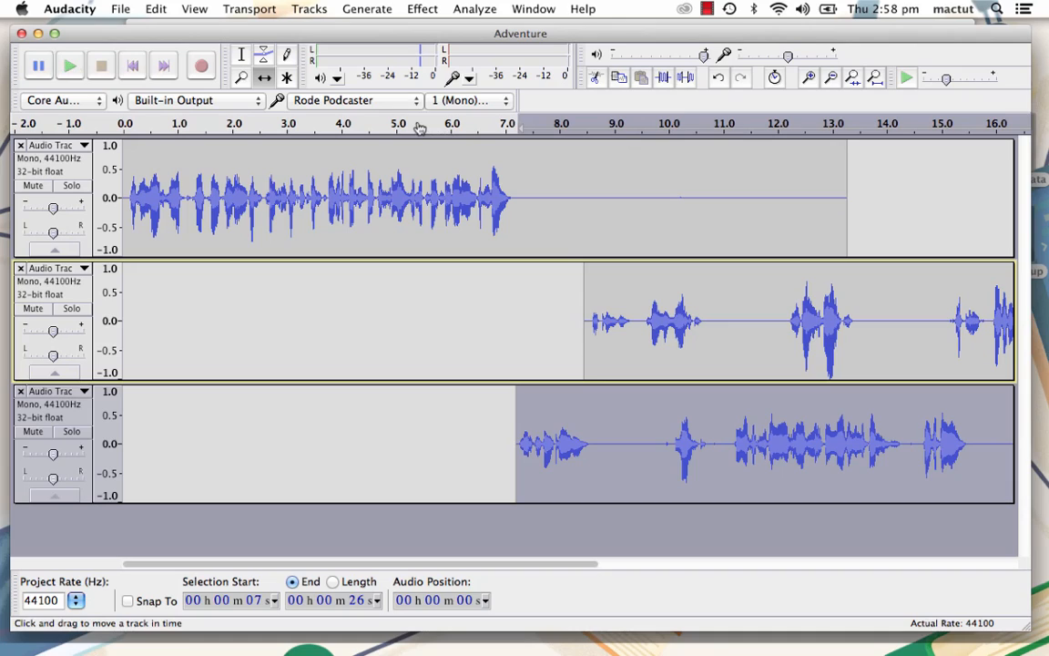
{"action": "left_click", "coordinate": [342, 122]}
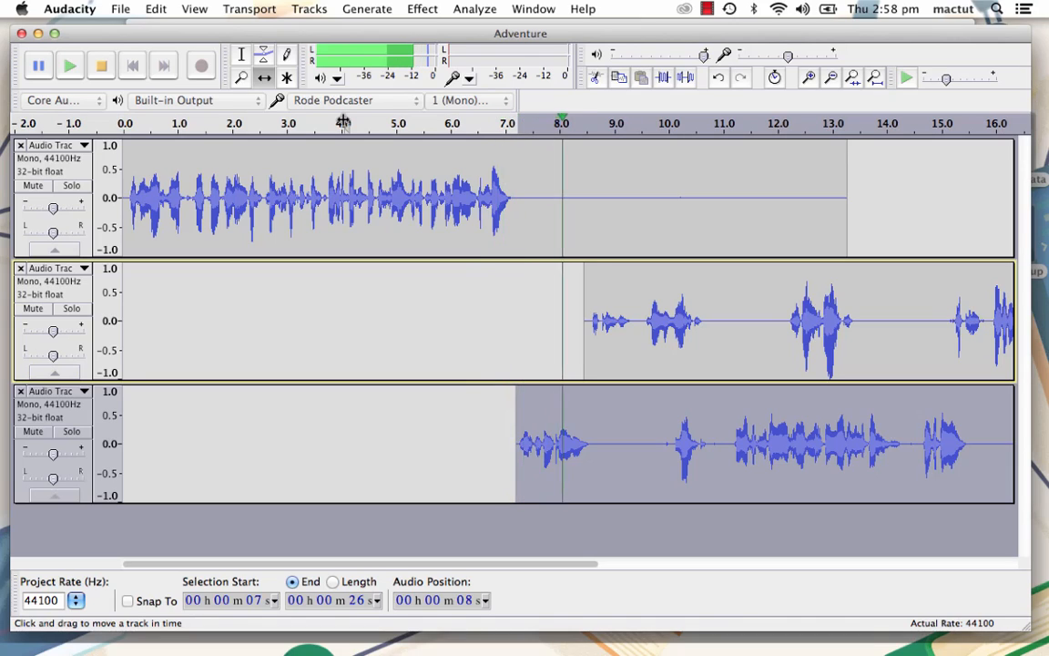
{"action": "key", "text": "space"}
- Shift the third track's clip start to about 7.7 seconds and the second's to about 8.9 seconds, and play the mix from about 6.8 seconds
{"action": "left_click_drag", "start_coordinate": [562, 436], "coordinate": [591, 436]}
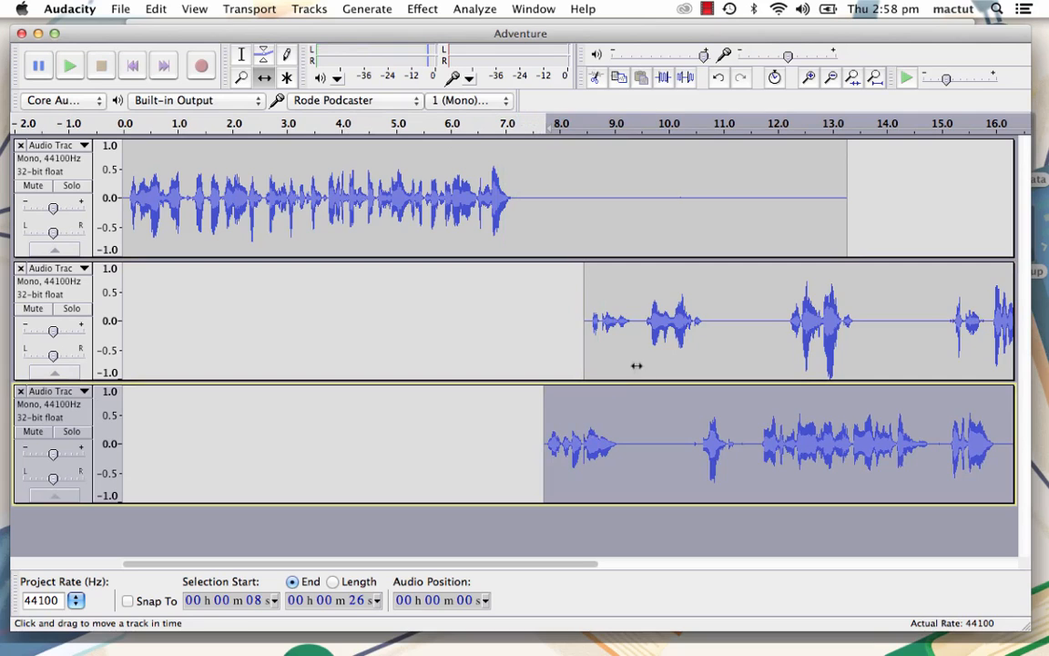
{"action": "left_click_drag", "start_coordinate": [608, 351], "coordinate": [636, 350]}
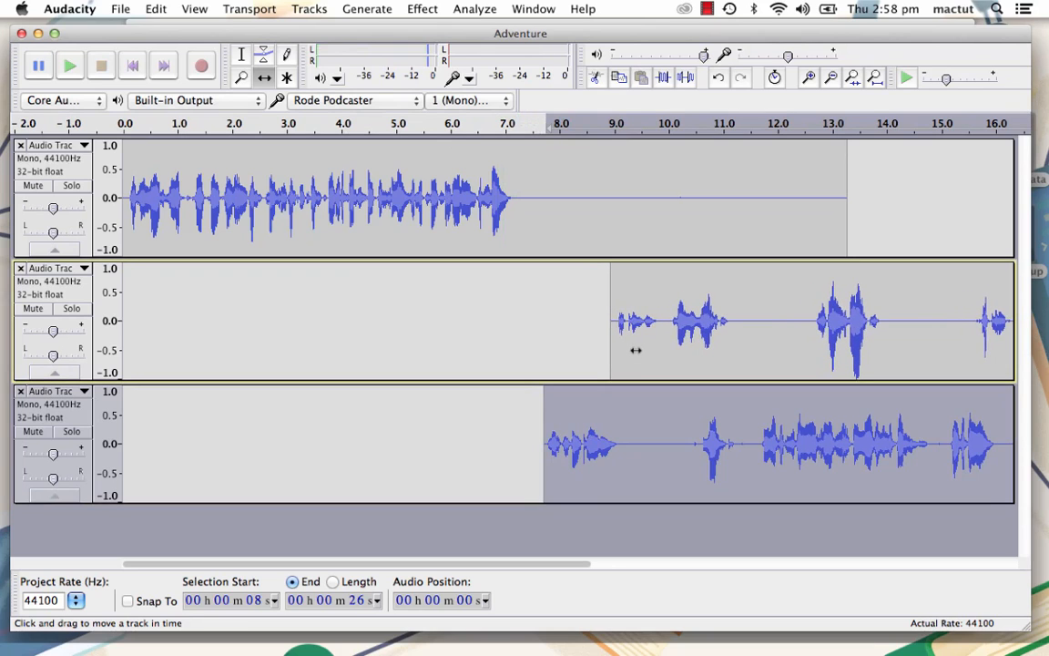
{"action": "scroll", "coordinate": [635, 350], "scroll_direction": "right", "scroll_amount": 10}
{"action": "scroll", "coordinate": [631, 349], "scroll_direction": "left", "scroll_amount": 8}
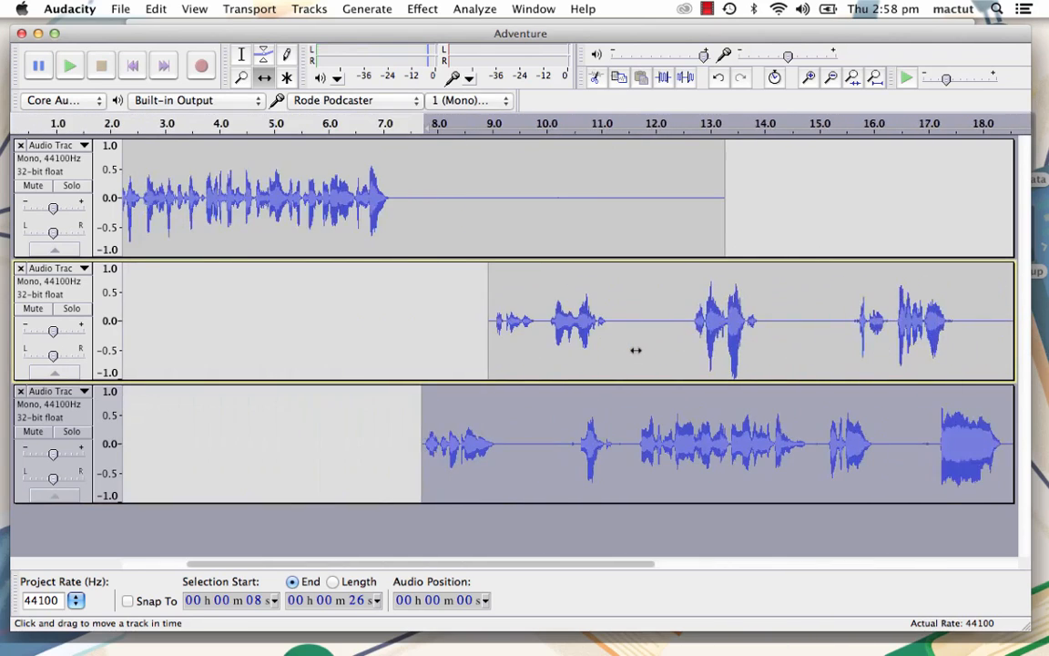
{"action": "left_click", "coordinate": [373, 123]}
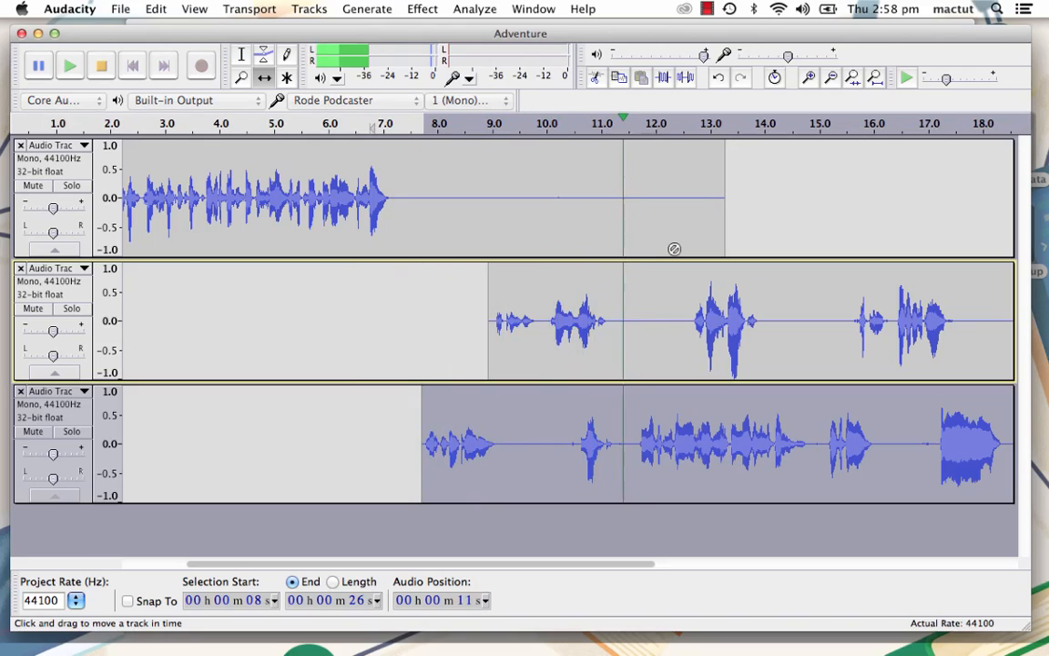
{"action": "key", "text": "space"}
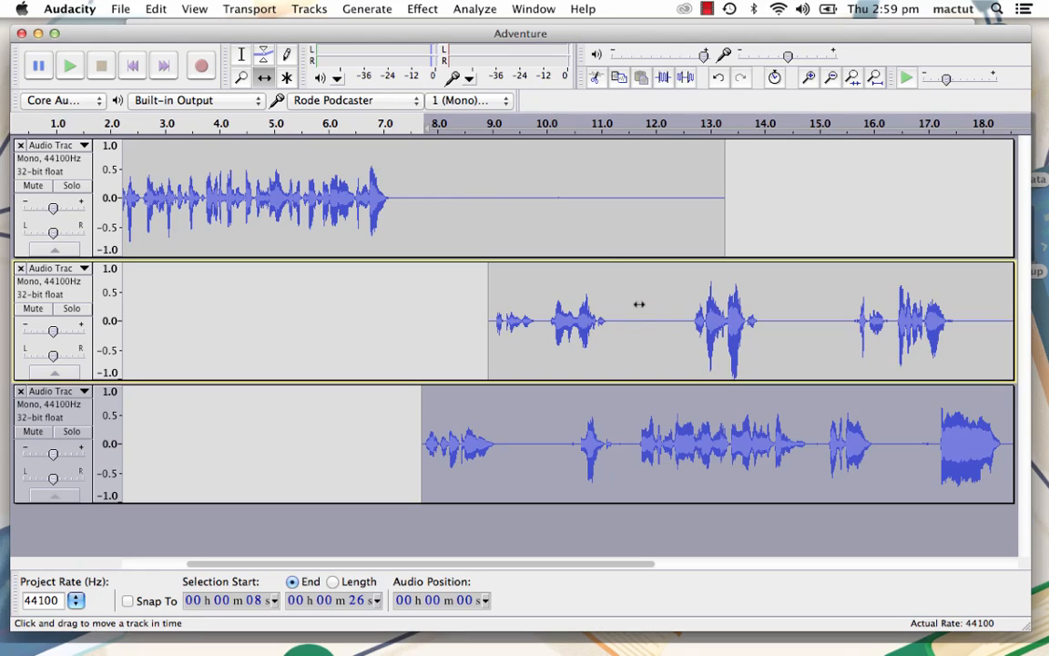
- Select the silence between about 11.3 and 12.5 seconds in the second track, delete it and undo the deletion
{"action": "left_click", "coordinate": [241, 54]}
{"action": "left_click_drag", "start_coordinate": [617, 329], "coordinate": [684, 329]}
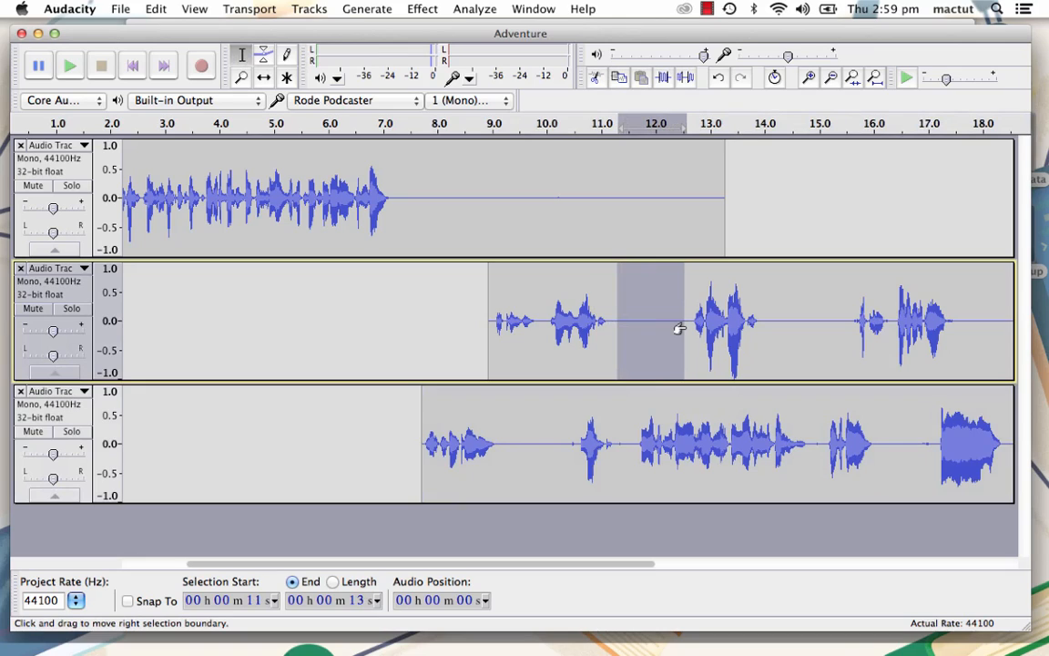
{"action": "key", "text": "Delete"}
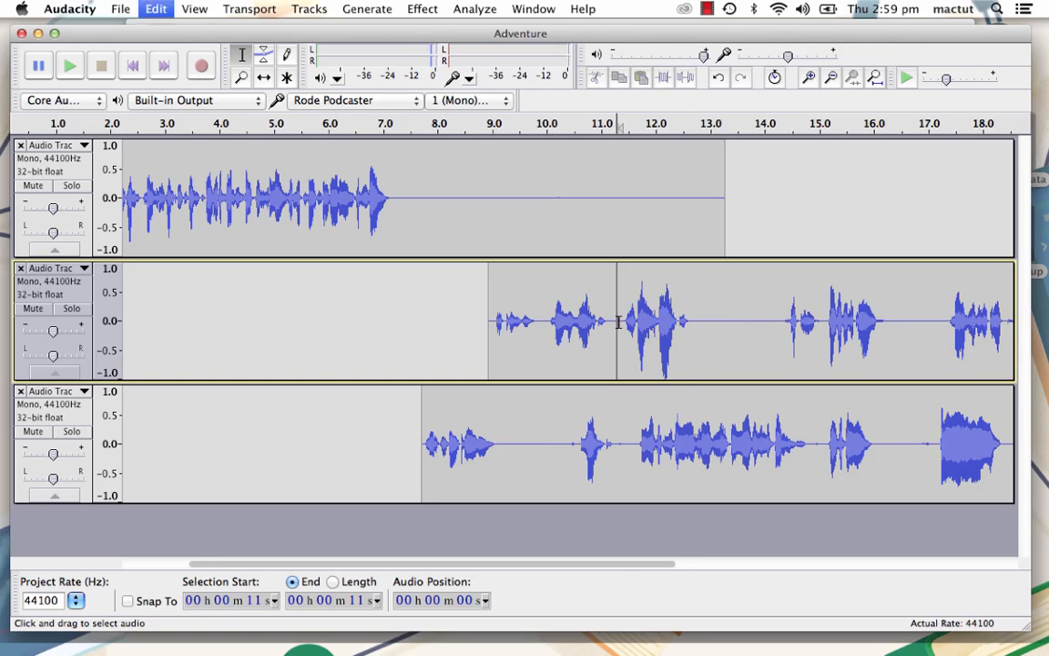
{"action": "key", "text": "super+v"}
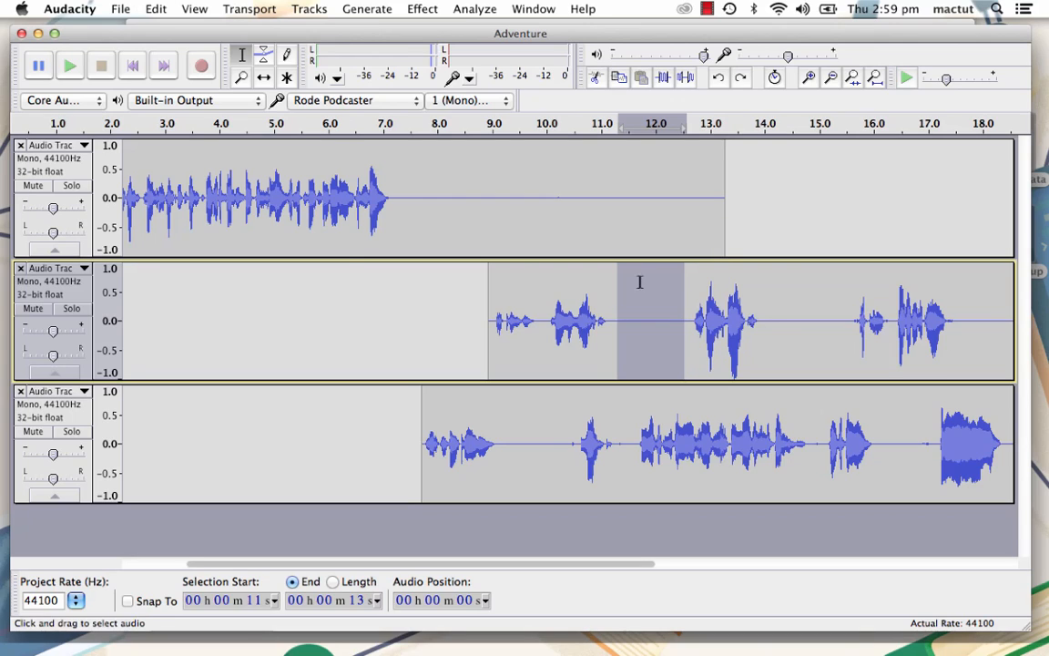
- Split Delete the selected silence and the silent stretch between about 14.1 and 15.4 seconds in the second track
{"action": "left_click", "coordinate": [156, 8]}
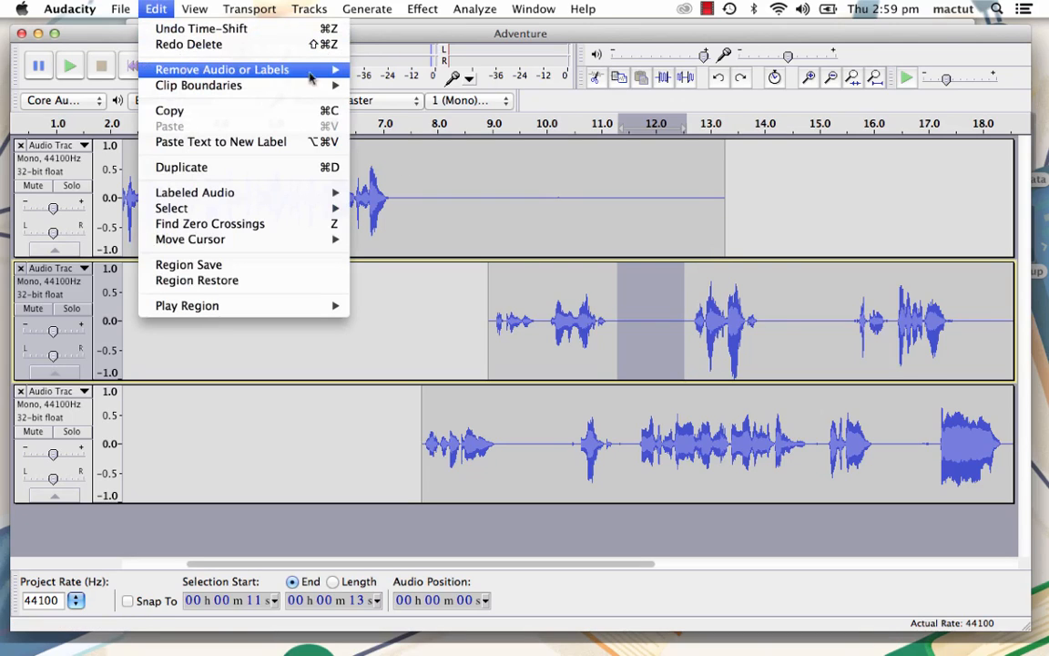
{"action": "mouse_move", "coordinate": [300, 71]}
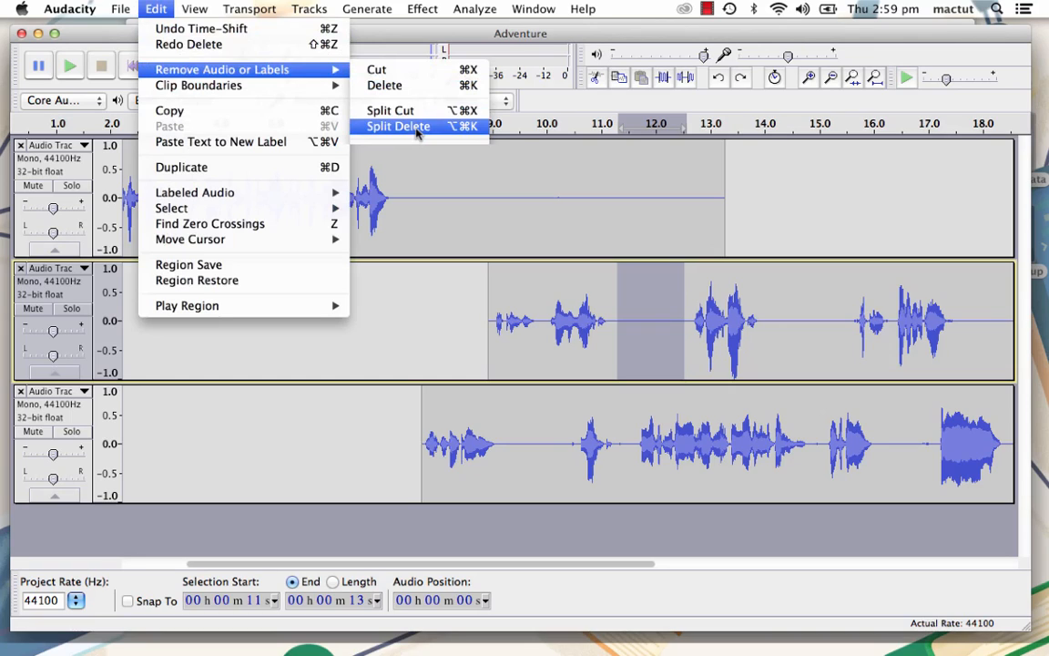
{"action": "left_click", "coordinate": [417, 127]}
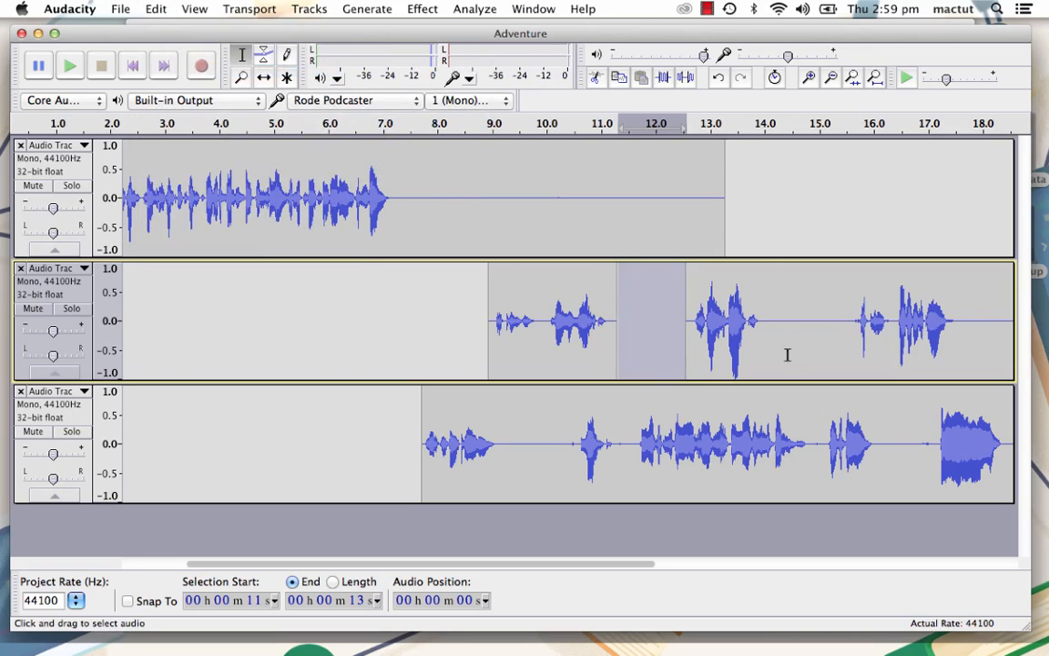
{"action": "left_click_drag", "start_coordinate": [772, 322], "coordinate": [837, 325]}
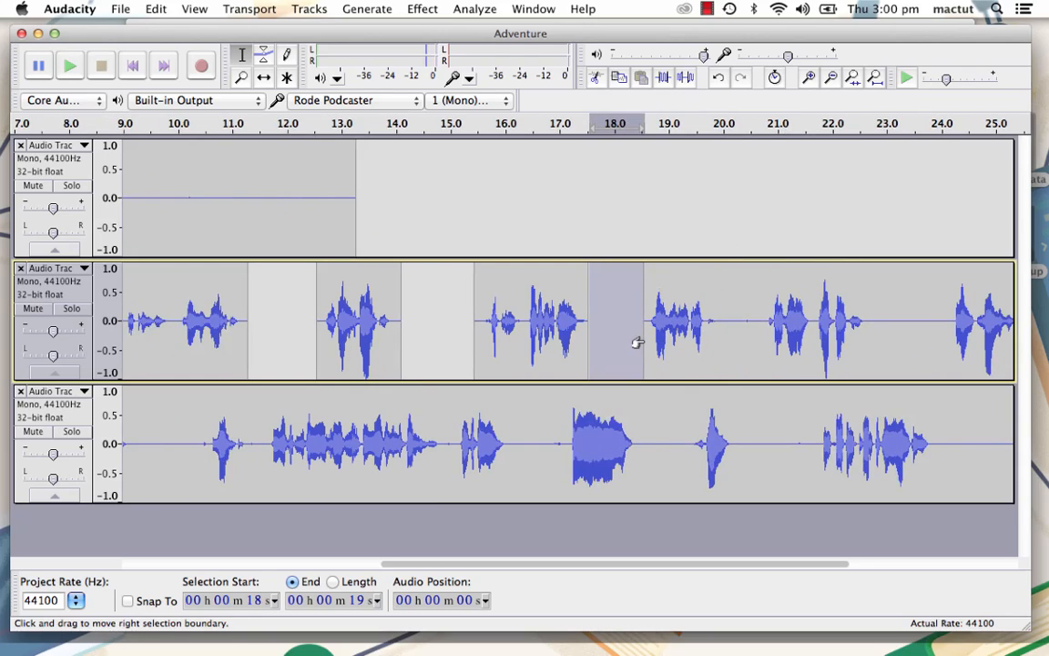
- Delete the second track's silences at about 19.9–20.7 and 22.7–24.1 seconds, plus its silent tail after about 25.5 seconds
{"action": "left_click_drag", "start_coordinate": [719, 339], "coordinate": [760, 343]}
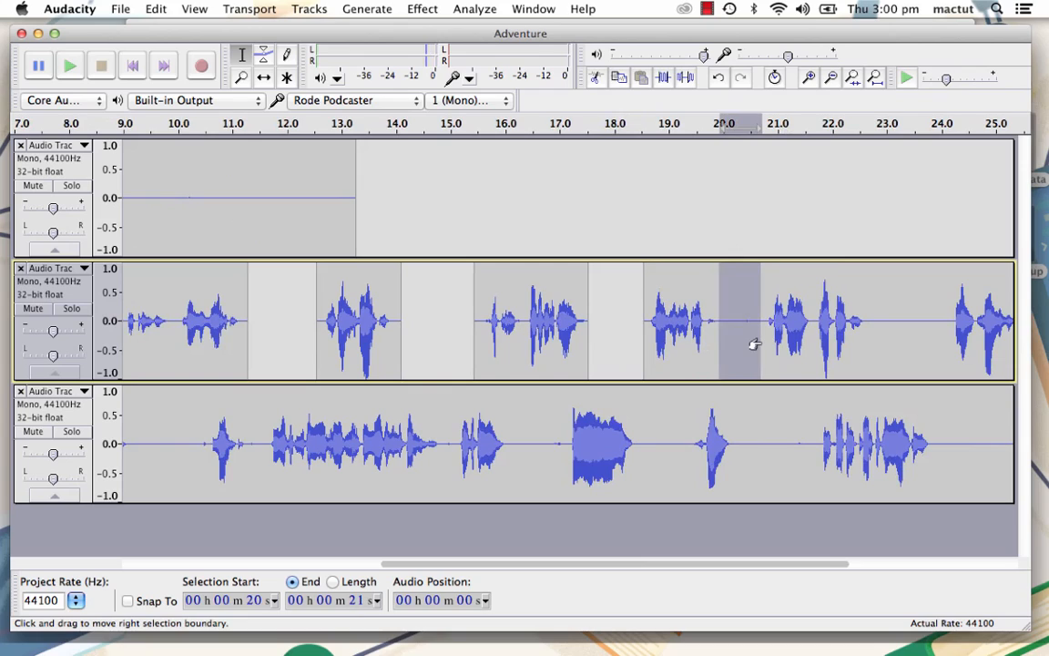
{"action": "left_click_drag", "start_coordinate": [867, 340], "coordinate": [946, 355]}
{"action": "scroll", "coordinate": [940, 355], "scroll_direction": "right", "scroll_amount": 6}
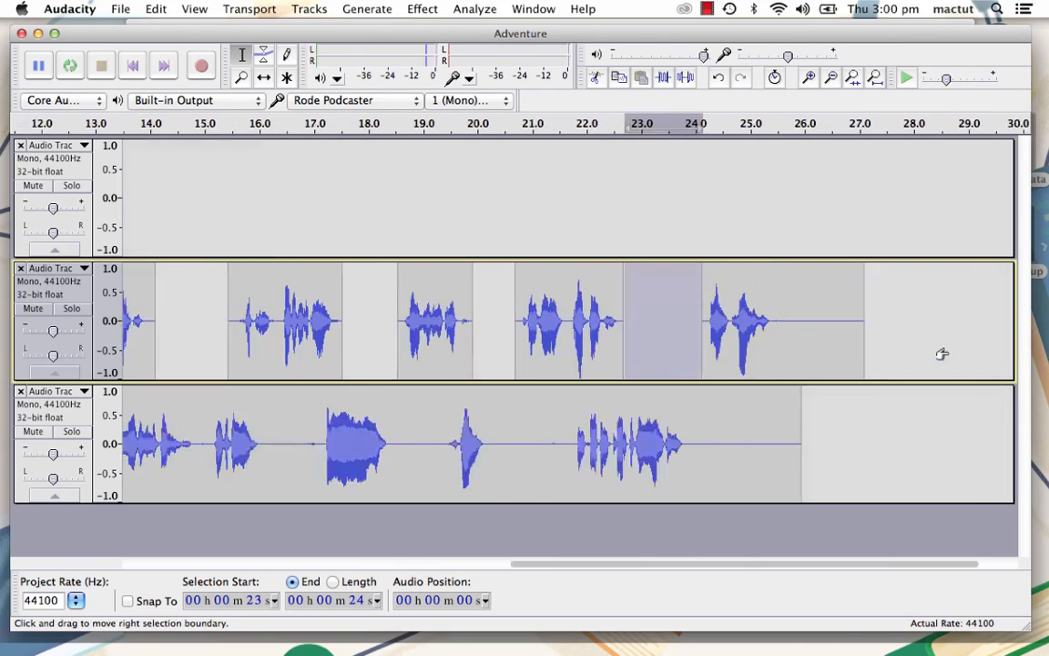
{"action": "left_click", "coordinate": [706, 336]}
{"action": "left_click_drag", "start_coordinate": [708, 337], "coordinate": [839, 358]}
{"action": "key", "text": "Delete"}
- Split Delete the third track's silences at about 9.1–10.4, 16.1–17, 18.5–19.4 and 20.3–21.7 seconds
{"action": "scroll", "coordinate": [385, 432], "scroll_direction": "left", "scroll_amount": 1}
{"action": "scroll", "coordinate": [386, 431], "scroll_direction": "left", "scroll_amount": 14}
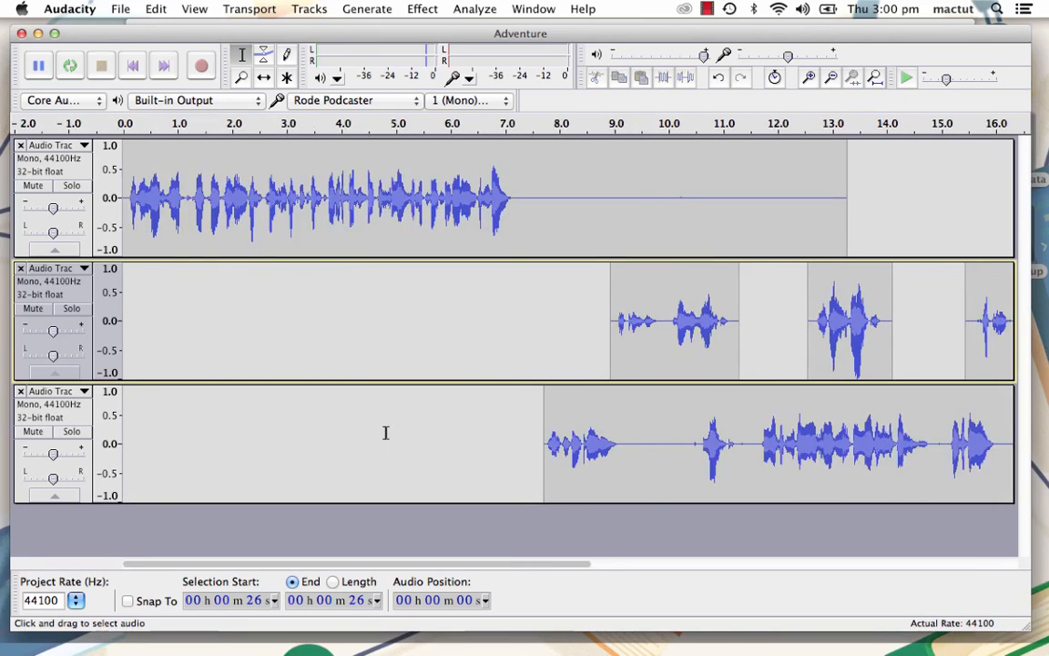
{"action": "scroll", "coordinate": [386, 431], "scroll_direction": "right", "scroll_amount": 5}
{"action": "left_click", "coordinate": [262, 443]}
{"action": "left_click_drag", "start_coordinate": [294, 443], "coordinate": [365, 446]}
{"action": "key", "text": "super+alt+k"}
{"action": "left_click_drag", "start_coordinate": [675, 462], "coordinate": [726, 469]}
{"action": "key", "text": "super+alt+k"}
{"action": "left_click_drag", "start_coordinate": [807, 466], "coordinate": [976, 480]}
{"action": "key", "text": "super+alt+k"}
- Delete the silent tail of the third track from about 23.8 seconds to its end
{"action": "left_click_drag", "start_coordinate": [602, 564], "coordinate": [747, 564]}
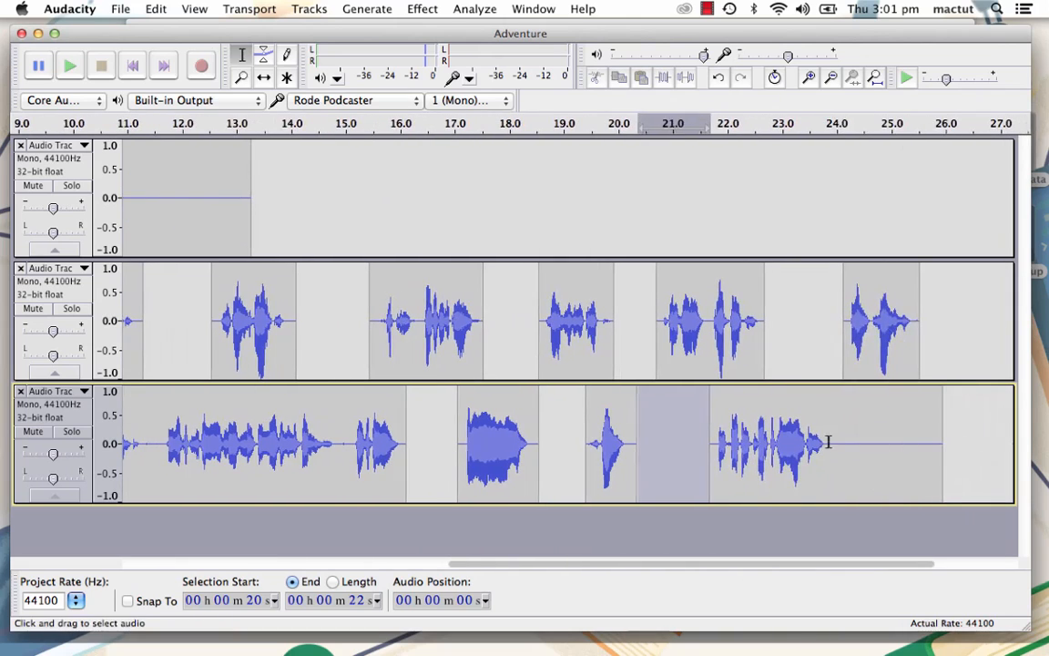
{"action": "left_click_drag", "start_coordinate": [829, 443], "coordinate": [952, 450]}
{"action": "key", "text": "Delete"}
- Time Shift the second track's second clip to about 12.2 seconds and its last clip to about 24.3 seconds
{"action": "left_click_drag", "start_coordinate": [797, 564], "coordinate": [642, 571]}
{"action": "scroll", "coordinate": [488, 433], "scroll_direction": "right", "scroll_amount": 1}
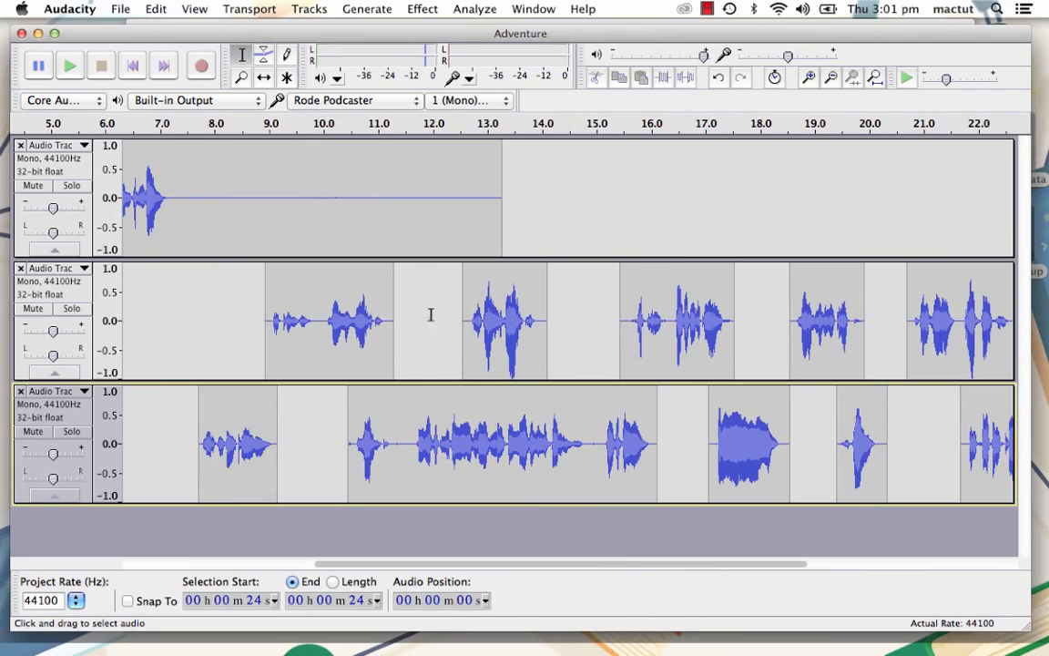
{"action": "scroll", "coordinate": [303, 143], "scroll_direction": "right", "scroll_amount": 1}
{"action": "left_click", "coordinate": [264, 77]}
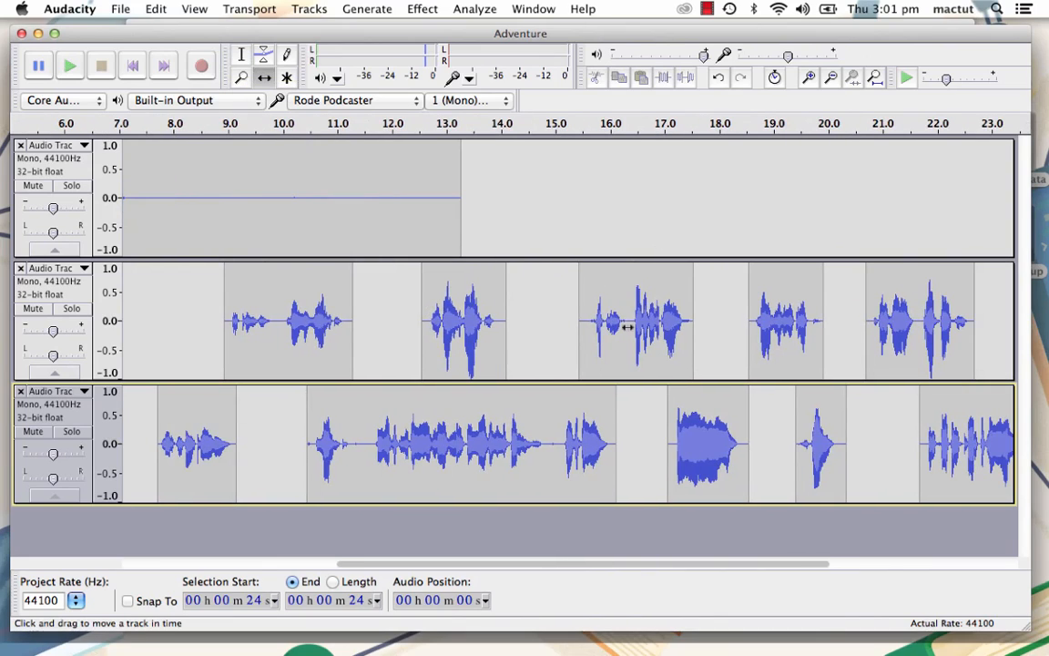
{"action": "left_click_drag", "start_coordinate": [482, 327], "coordinate": [463, 330]}
{"action": "scroll", "coordinate": [797, 428], "scroll_direction": "right", "scroll_amount": 3}
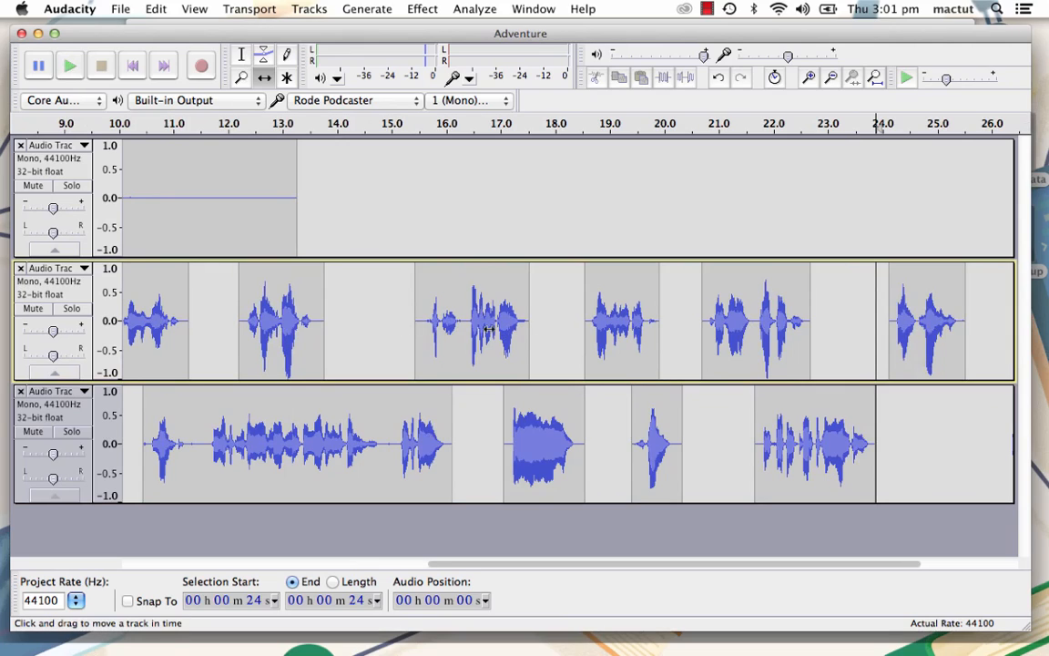
{"action": "left_click_drag", "start_coordinate": [884, 318], "coordinate": [895, 317]}
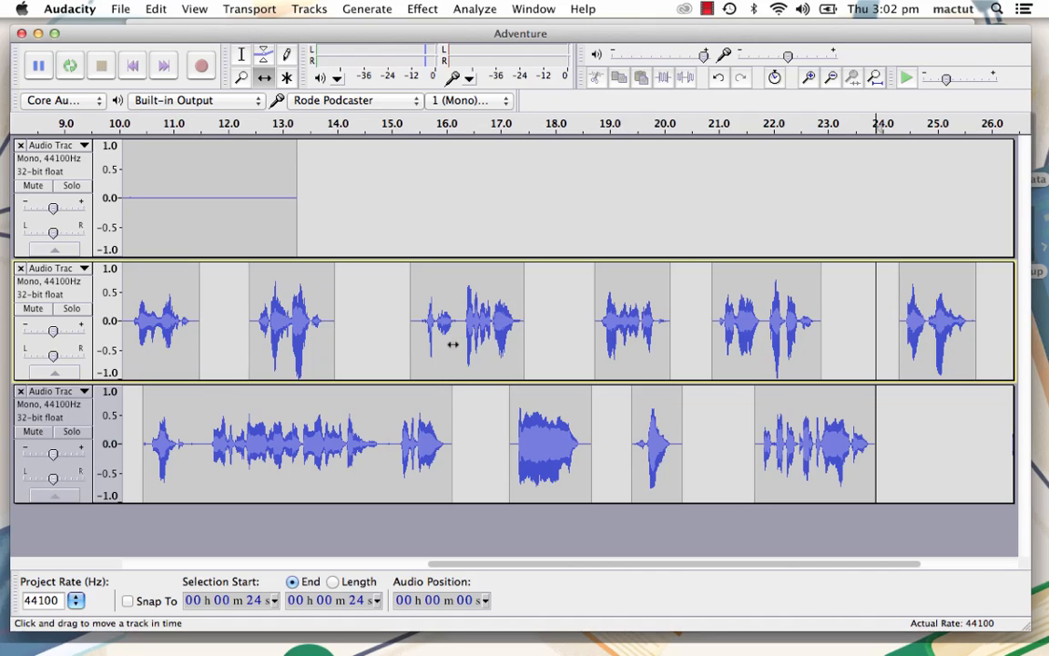
- Shift the second track's second clip to about 24 seconds, the third track's to about 22.4 seconds, and the clips following them further on
{"action": "left_click_drag", "start_coordinate": [440, 346], "coordinate": [855, 342]}
{"action": "key", "text": "super+f"}
{"action": "left_click_drag", "start_coordinate": [395, 453], "coordinate": [275, 441]}
{"action": "left_click_drag", "start_coordinate": [865, 365], "coordinate": [478, 367]}
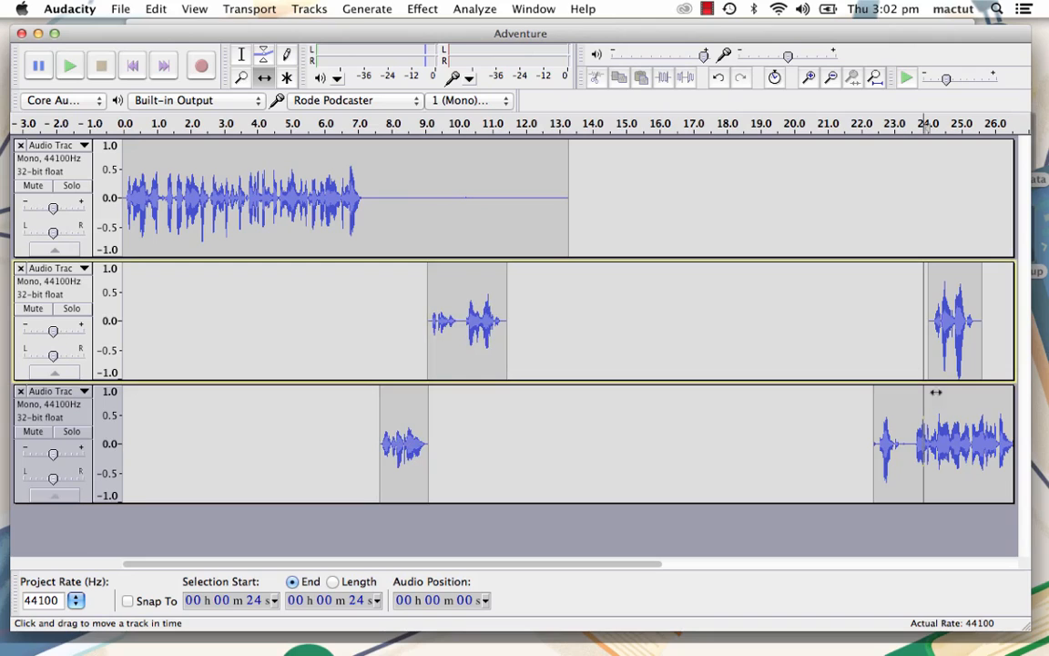
- Shift the third track's second and third clips to about 11.4 and 18.6 seconds, and the second track's to about 17.1 and 20.1 seconds
{"action": "left_click_drag", "start_coordinate": [890, 423], "coordinate": [537, 417]}
{"action": "left_click_drag", "start_coordinate": [947, 292], "coordinate": [734, 335]}
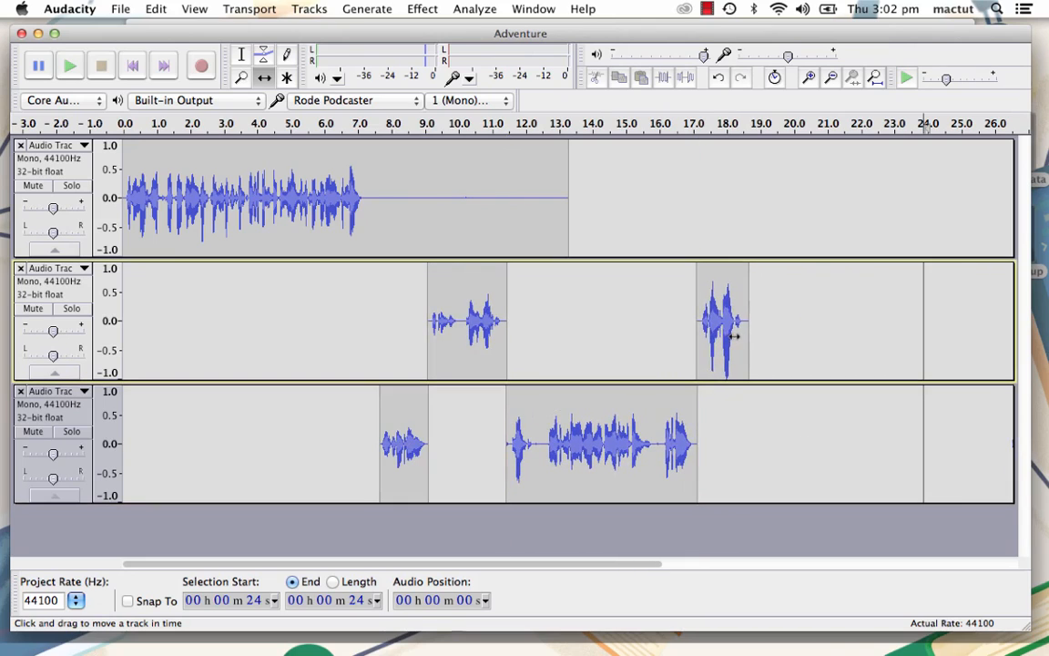
{"action": "scroll", "coordinate": [827, 365], "scroll_direction": "right", "scroll_amount": 10}
{"action": "scroll", "coordinate": [827, 365], "scroll_direction": "left", "scroll_amount": 5}
{"action": "scroll", "coordinate": [827, 365], "scroll_direction": "left", "scroll_amount": 2}
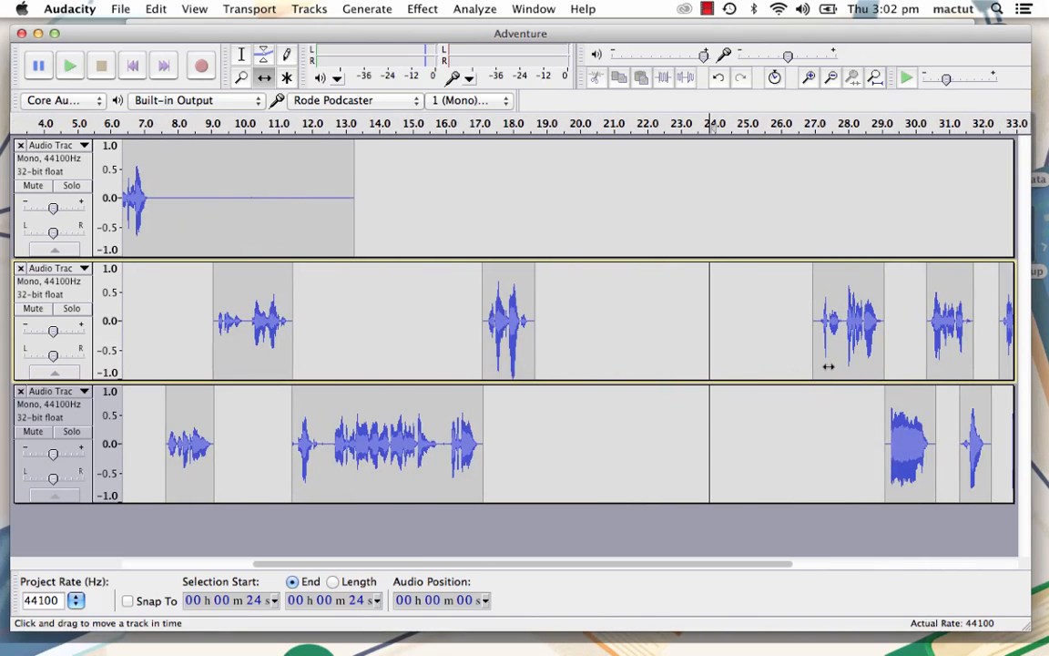
{"action": "left_click_drag", "start_coordinate": [906, 438], "coordinate": [565, 438]}
{"action": "left_click_drag", "start_coordinate": [845, 336], "coordinate": [617, 351]}
- Shift the remaining clips to about 23.1, 25.4 and 29.6 seconds in the second track and about 24.5 and 27.4 seconds in the third
{"action": "left_click_drag", "start_coordinate": [950, 358], "coordinate": [714, 359]}
{"action": "left_click_drag", "start_coordinate": [971, 432], "coordinate": [742, 431]}
{"action": "scroll", "coordinate": [838, 375], "scroll_direction": "right", "scroll_amount": 5}
{"action": "left_click_drag", "start_coordinate": [736, 333], "coordinate": [508, 341]}
{"action": "left_click_drag", "start_coordinate": [790, 443], "coordinate": [583, 451]}
{"action": "left_click_drag", "start_coordinate": [857, 349], "coordinate": [644, 352]}
{"action": "scroll", "coordinate": [643, 351], "scroll_direction": "left", "scroll_amount": 10}
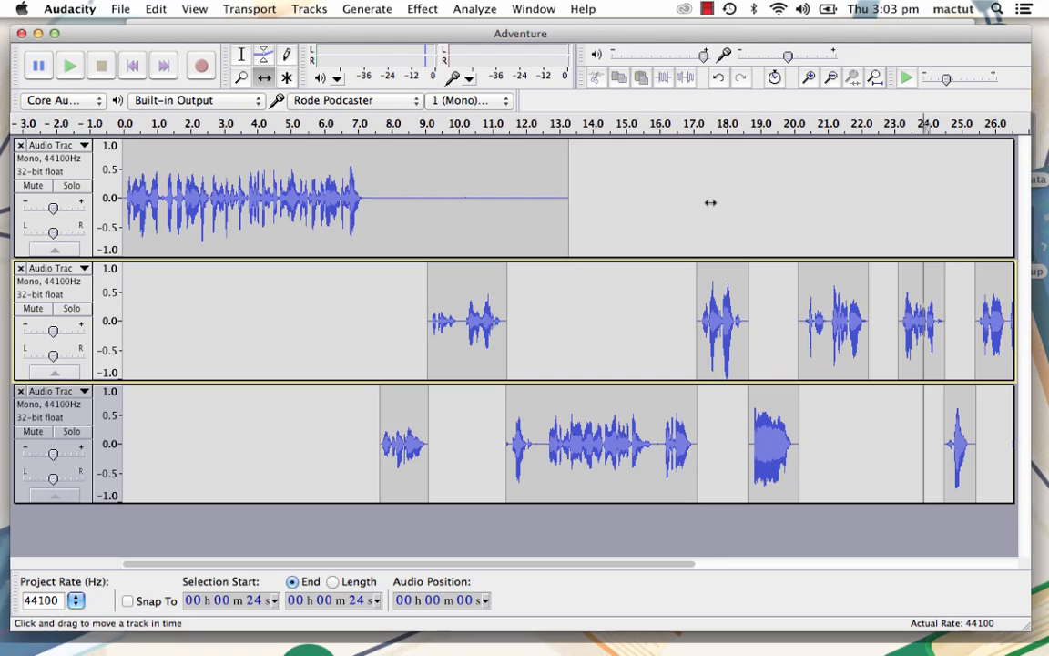
- Select about 9.7 to 10 seconds in the second track and turn on Sync-Lock Tracks
{"action": "left_click", "coordinate": [241, 55]}
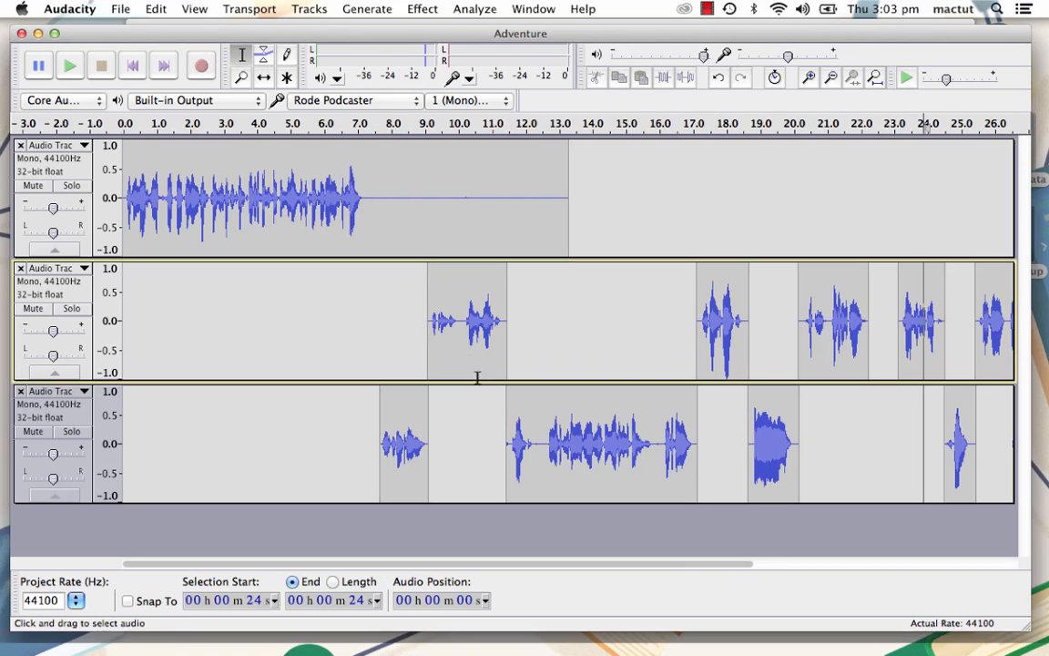
{"action": "left_click_drag", "start_coordinate": [449, 322], "coordinate": [458, 335]}
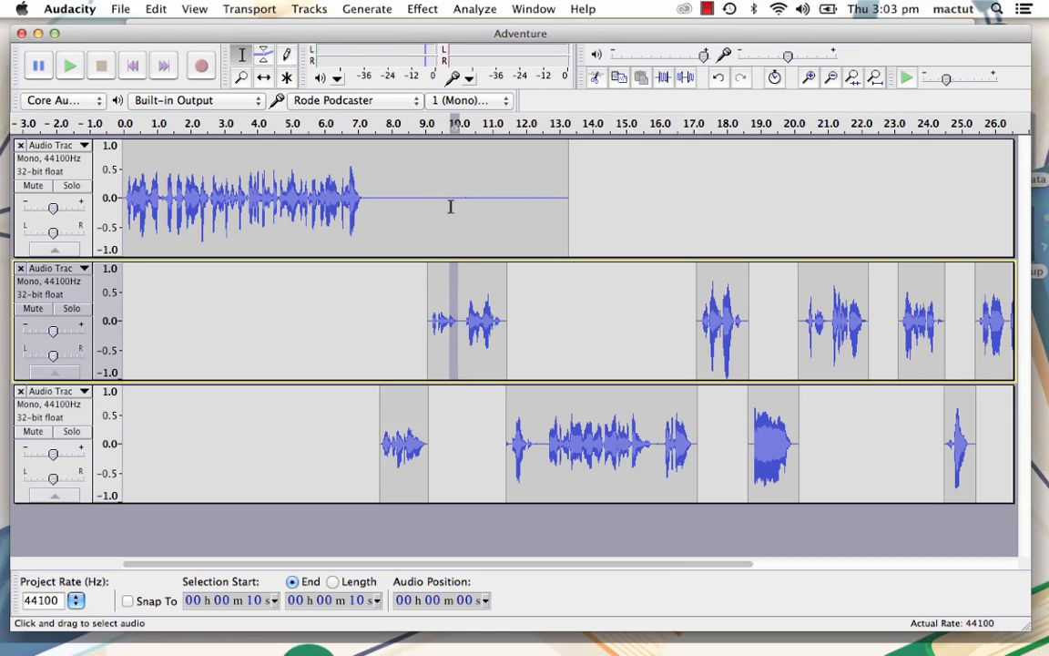
{"action": "left_click", "coordinate": [775, 79]}
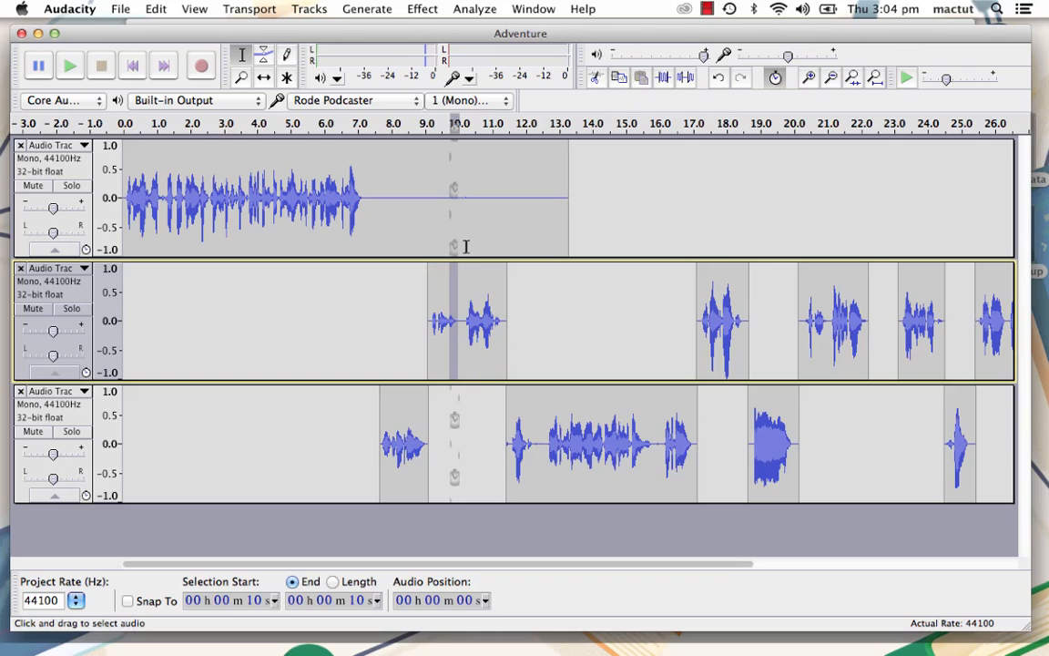
- Try deleting the selected stretch across the sync-locked tracks, undo it, and look up the Find Zero Crossings command
{"action": "key", "text": "Delete"}
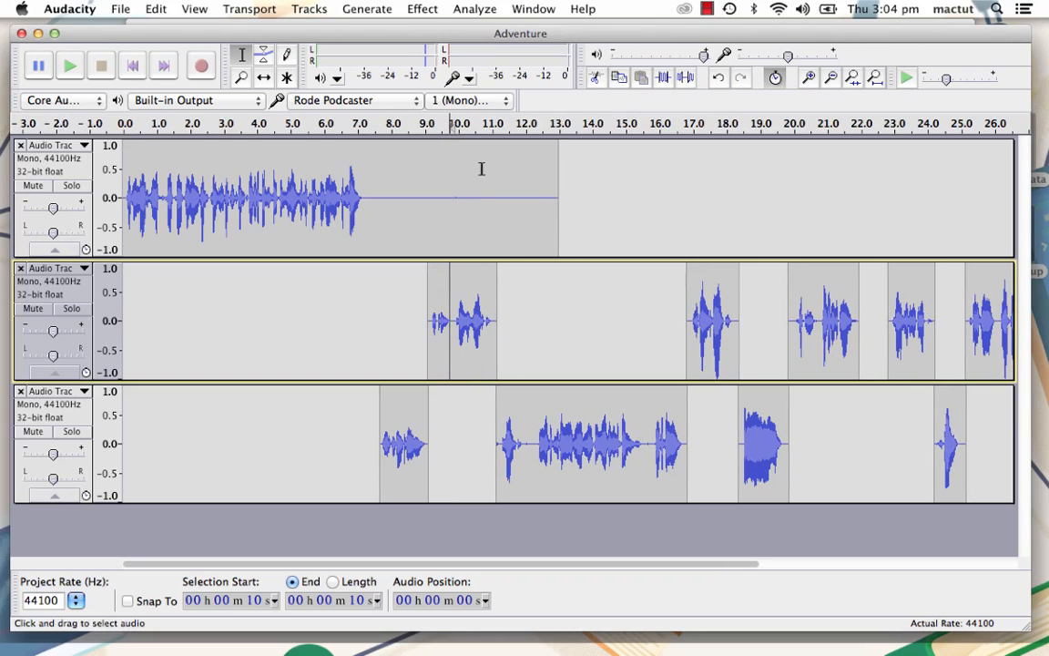
{"action": "key", "text": "super+z"}
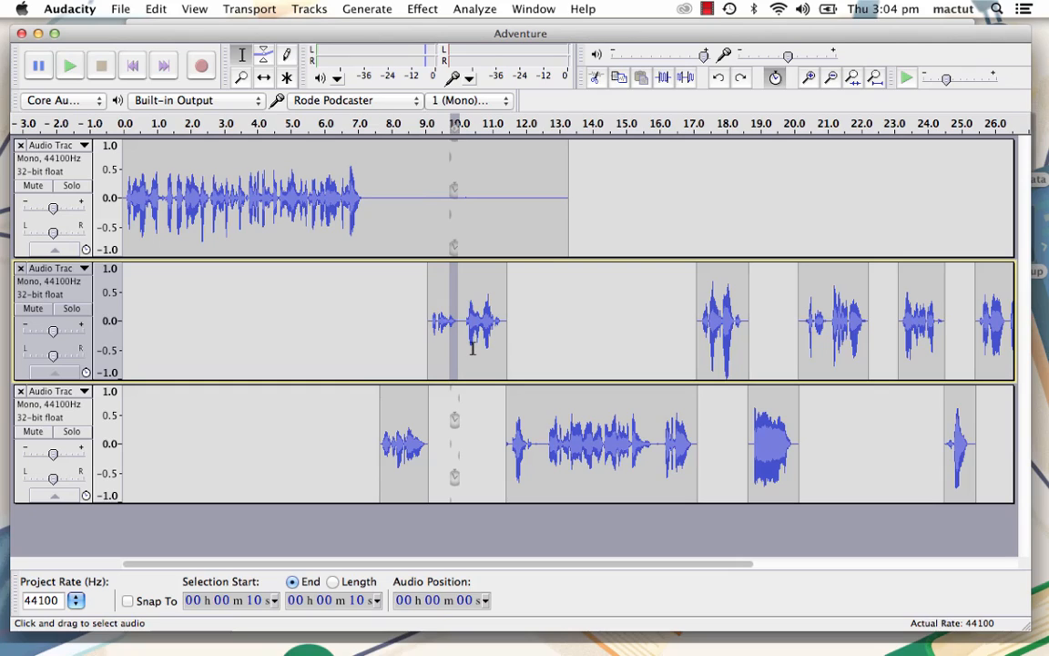
{"action": "left_click", "coordinate": [156, 9]}
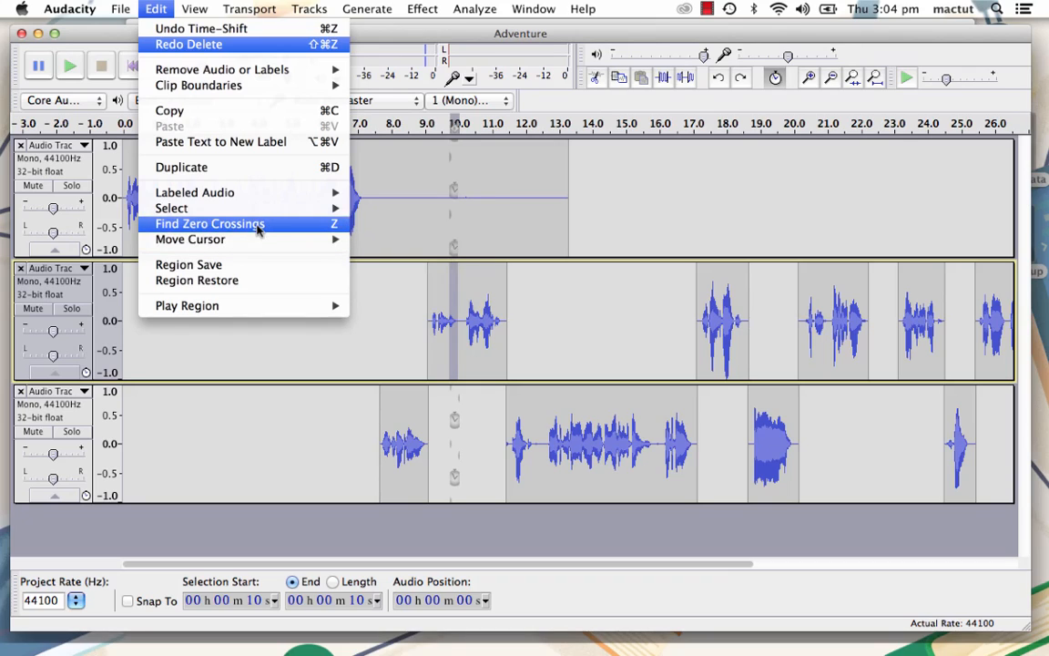
{"action": "left_click", "coordinate": [490, 37]}
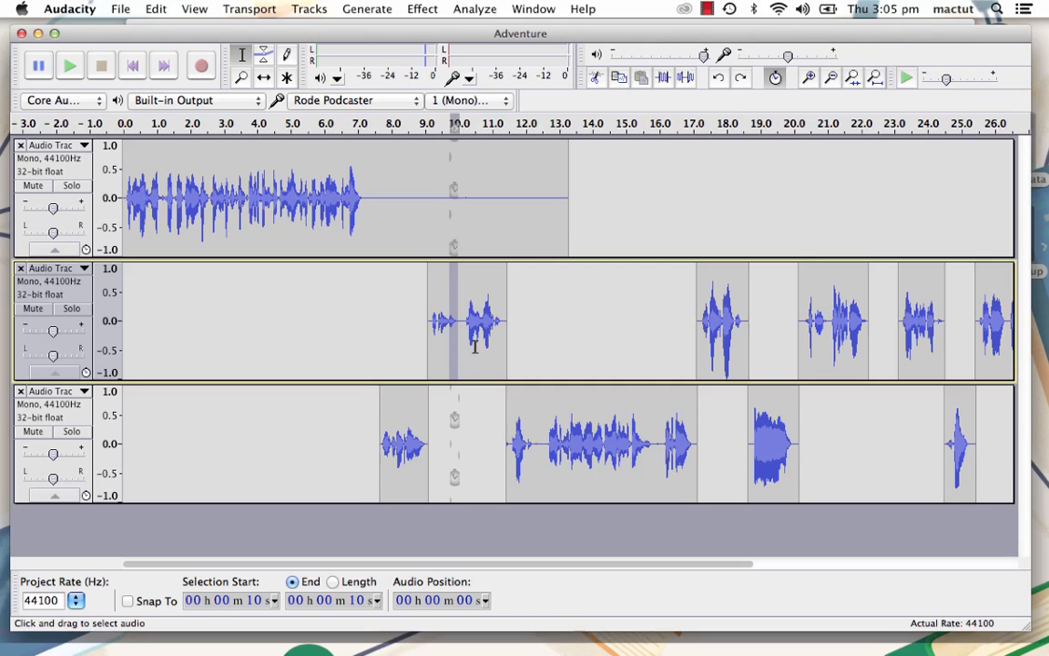
- Select the end of the first track's speech, about 6.75 to 7.08 seconds, and enlarge it until individual wave cycles show
{"action": "left_click", "coordinate": [355, 202]}
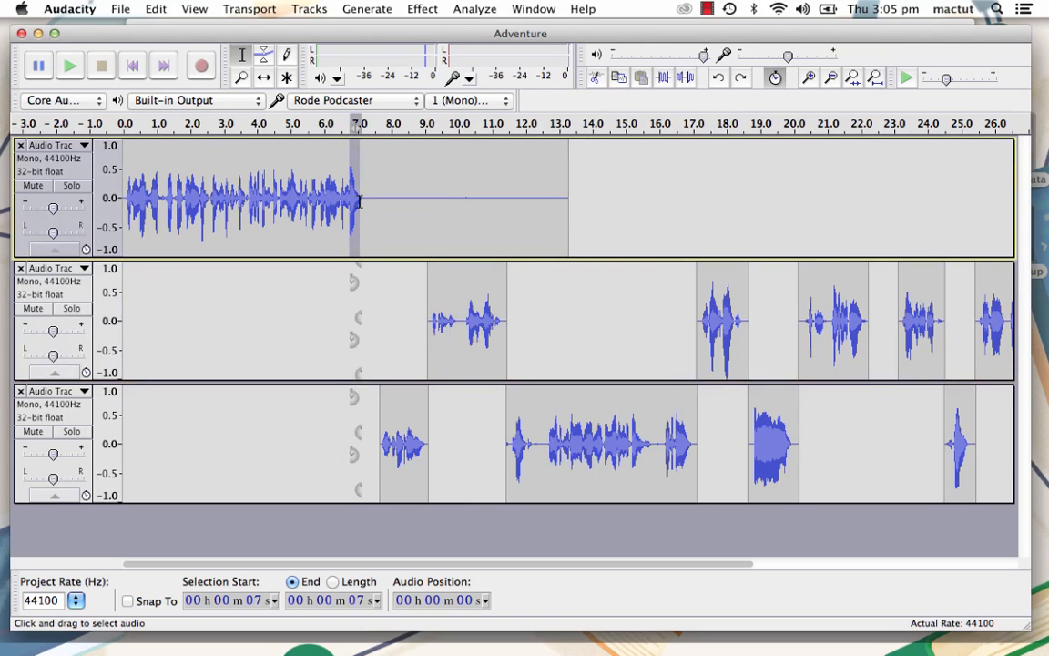
{"action": "left_click_drag", "start_coordinate": [362, 259], "coordinate": [358, 481]}
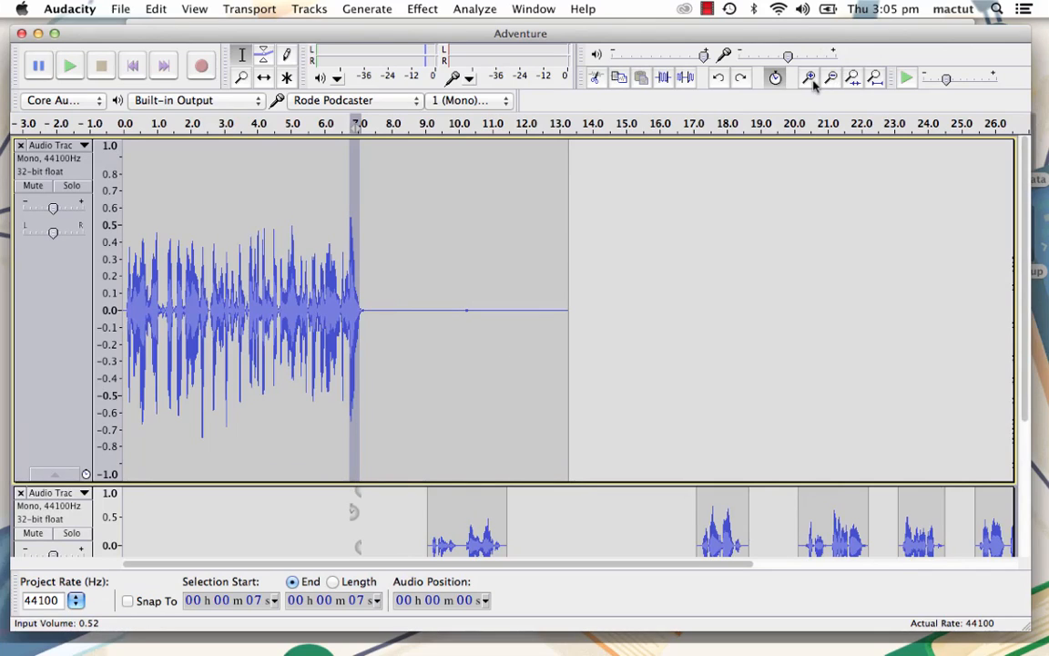
{"action": "left_click", "coordinate": [852, 78]}
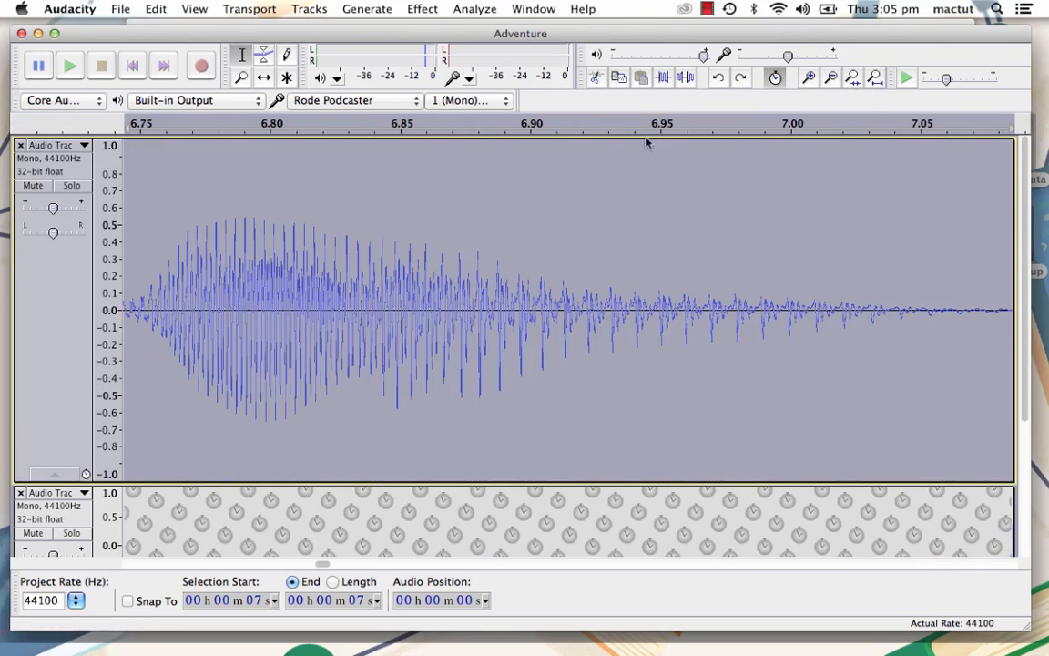
{"action": "left_click", "coordinate": [809, 78]}
{"action": "left_click", "coordinate": [810, 78]}
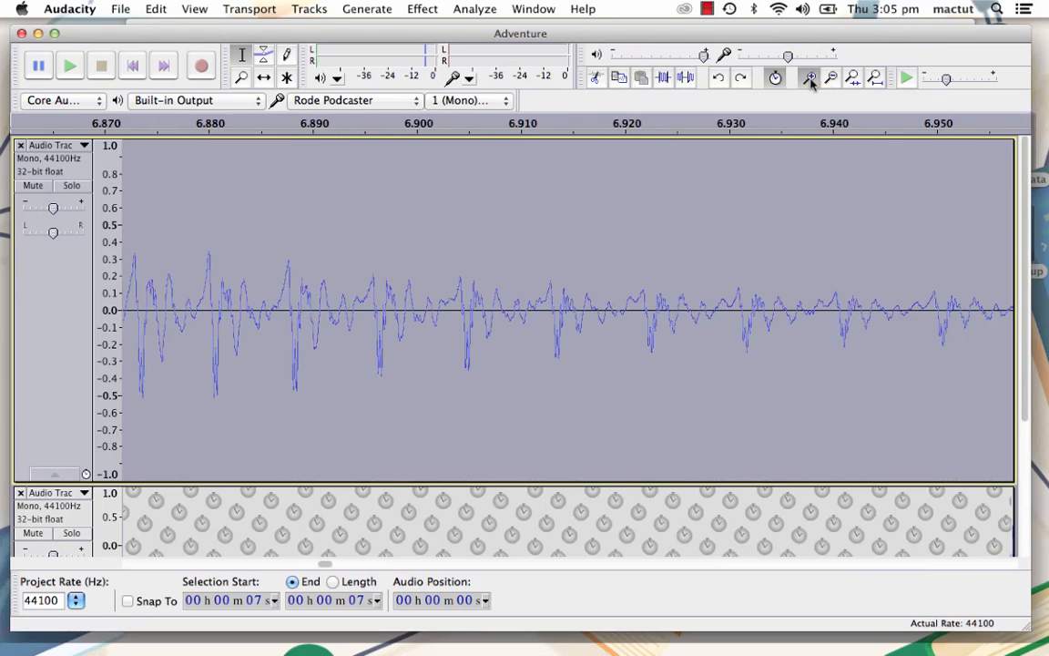
{"action": "left_click", "coordinate": [810, 78]}
- Select about 6.907 to 6.913 seconds in the first track, snap the selection to zero crossings and delete it
{"action": "left_click_drag", "start_coordinate": [409, 351], "coordinate": [525, 365]}
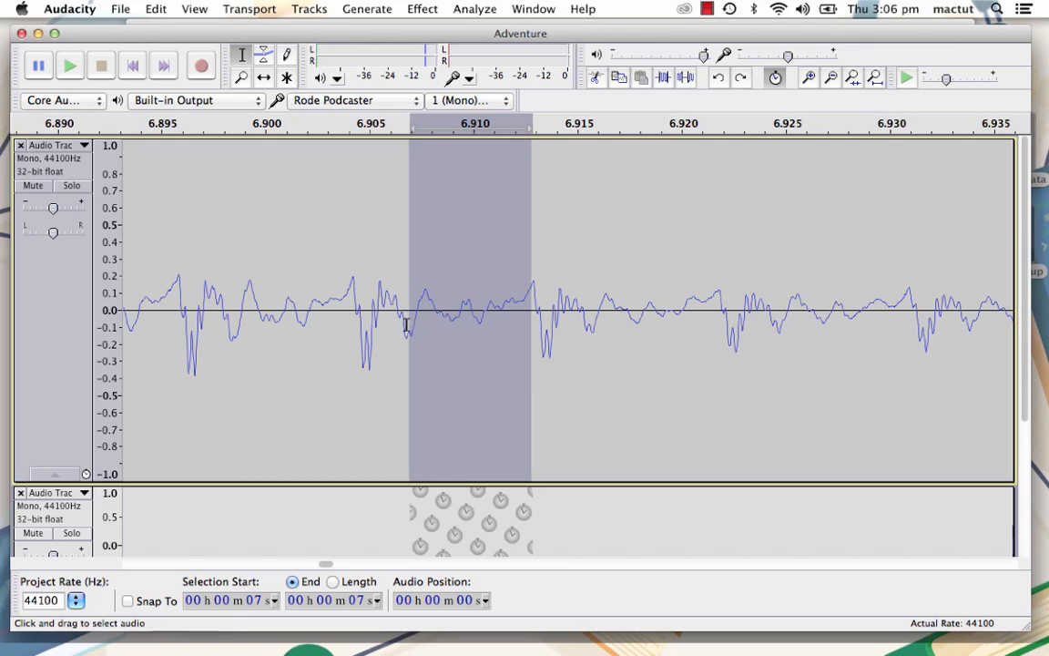
{"action": "key", "text": "z"}
{"action": "key", "text": "z"}
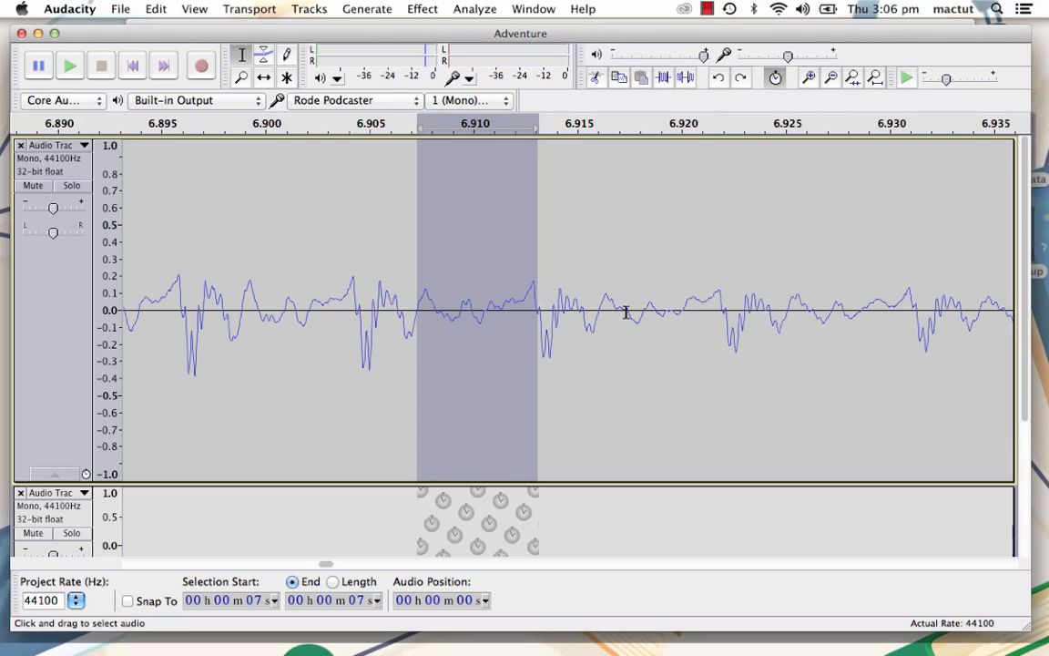
{"action": "key", "text": "BackSpace"}
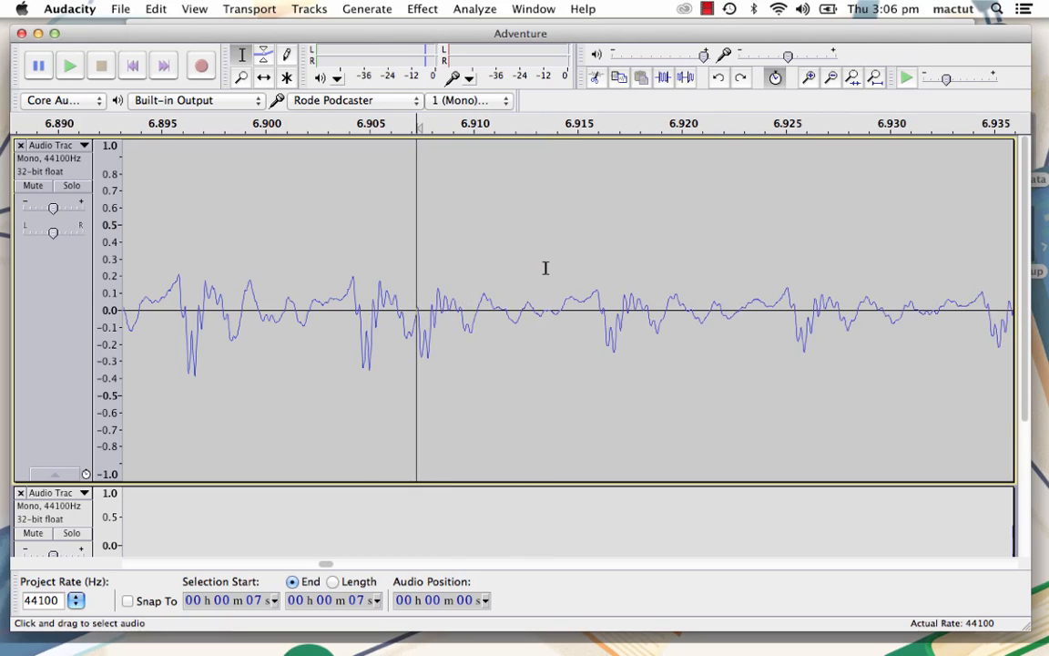
- Fit the whole project in view and play the mix from about 17.7 seconds to about 20 seconds
{"action": "key", "text": "super+f"}
{"action": "left_click", "coordinate": [629, 125]}
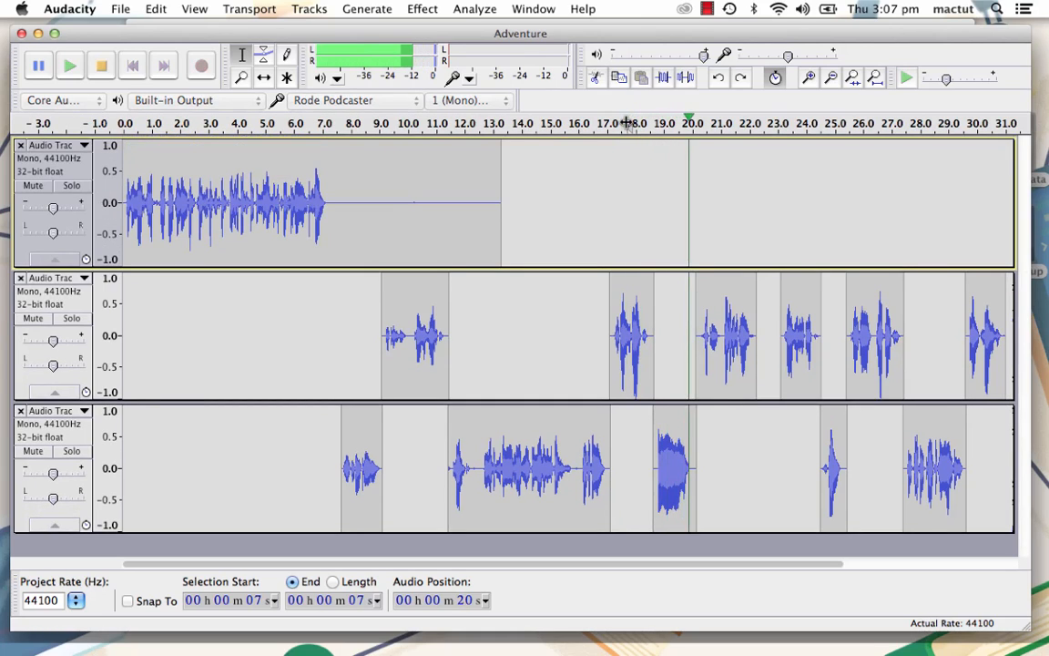
{"action": "key", "text": "space"}
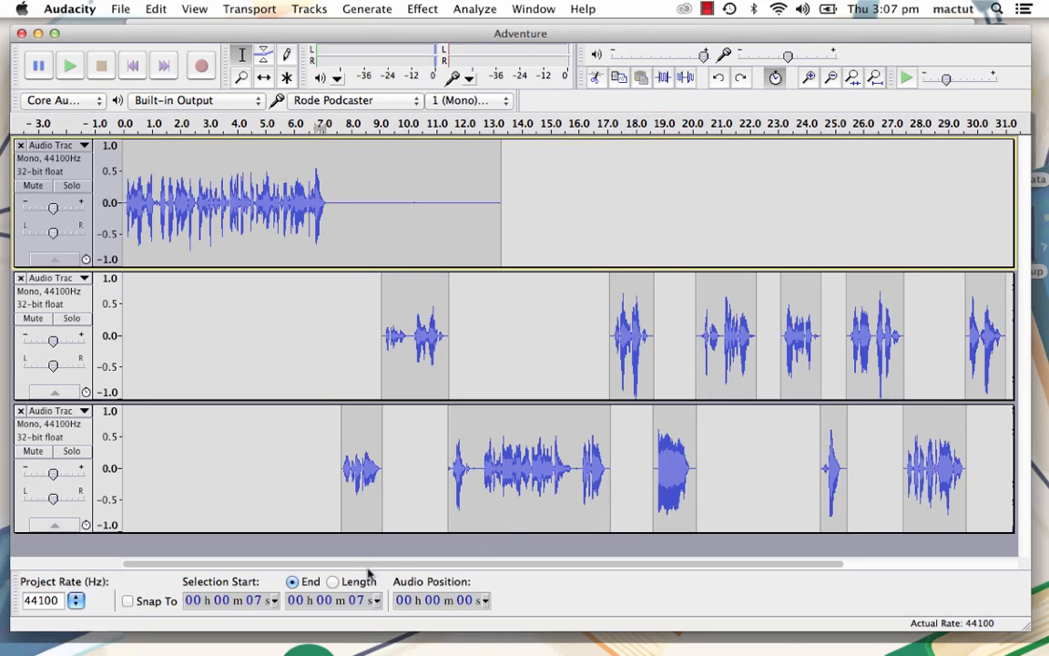
- Switch to the Freesound website in Chrome and search its sounds for "gunshot"
{"action": "left_click", "coordinate": [492, 623]}
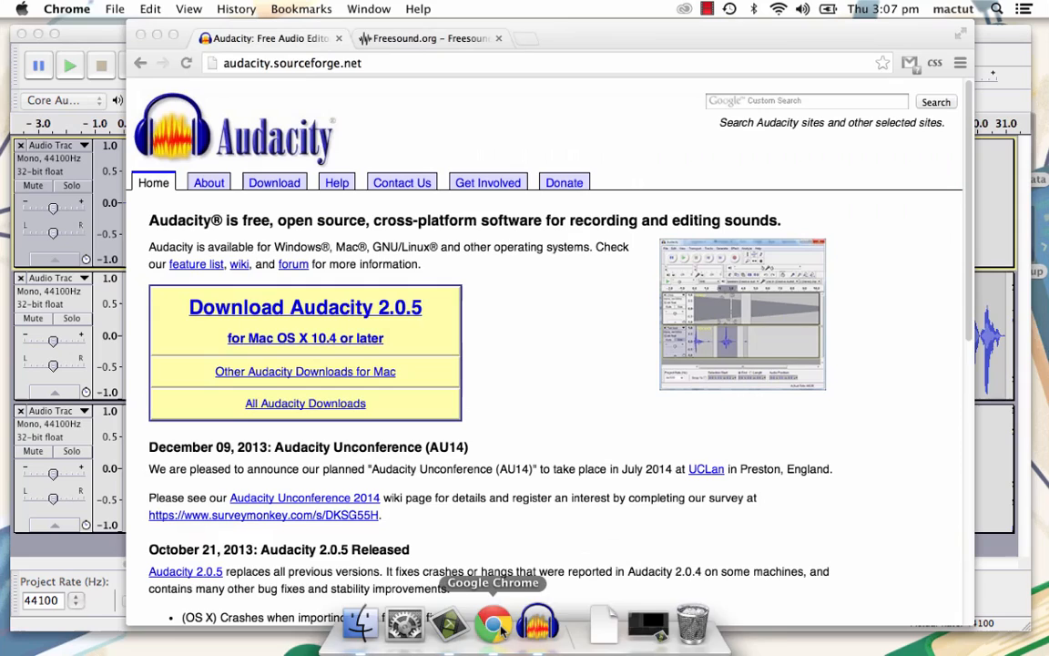
{"action": "left_click", "coordinate": [445, 36]}
{"action": "left_click", "coordinate": [729, 143]}
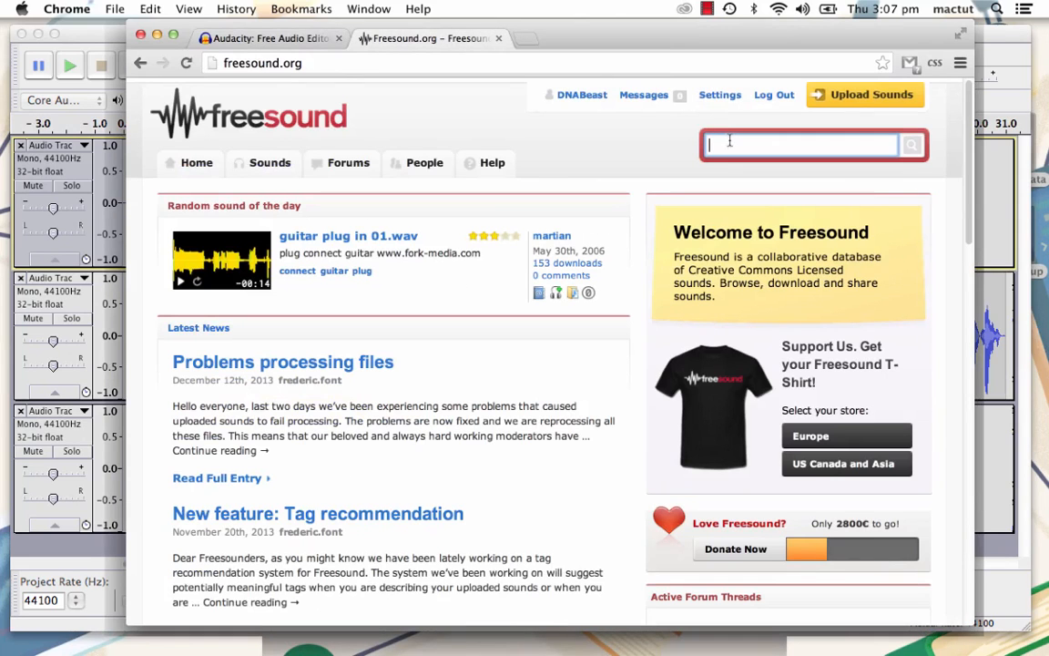
{"action": "type", "text": "gunsh"}
{"action": "key", "text": "Return"}
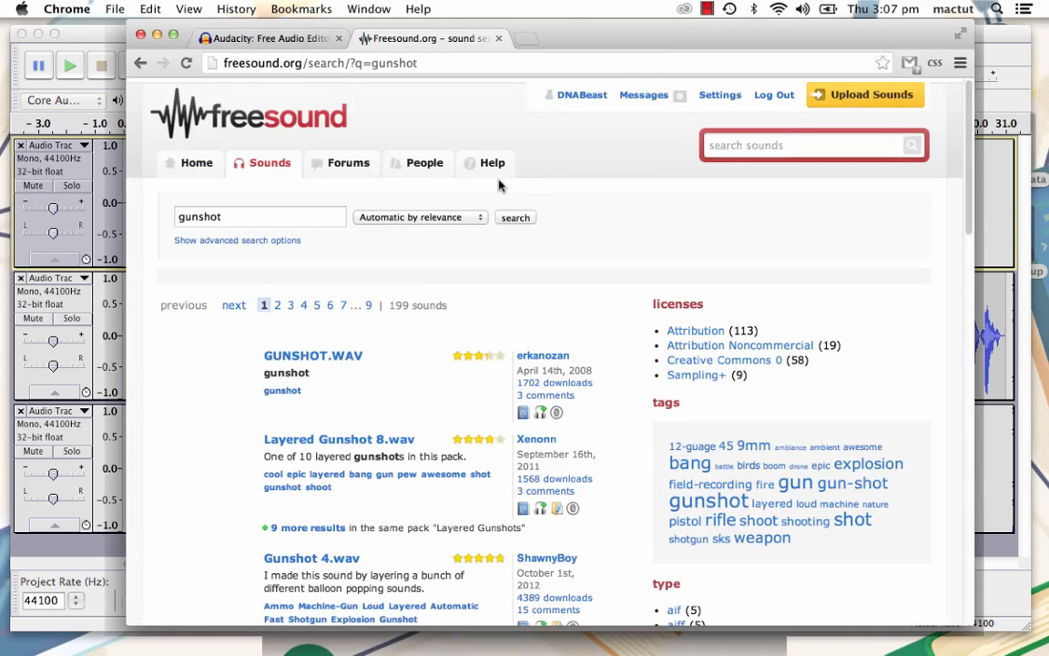
- Open the Gunshot1.wav sound from the search results and download it
{"action": "scroll", "coordinate": [499, 186], "scroll_direction": "down", "scroll_amount": 5}
{"action": "scroll", "coordinate": [499, 186], "scroll_direction": "down", "scroll_amount": 1}
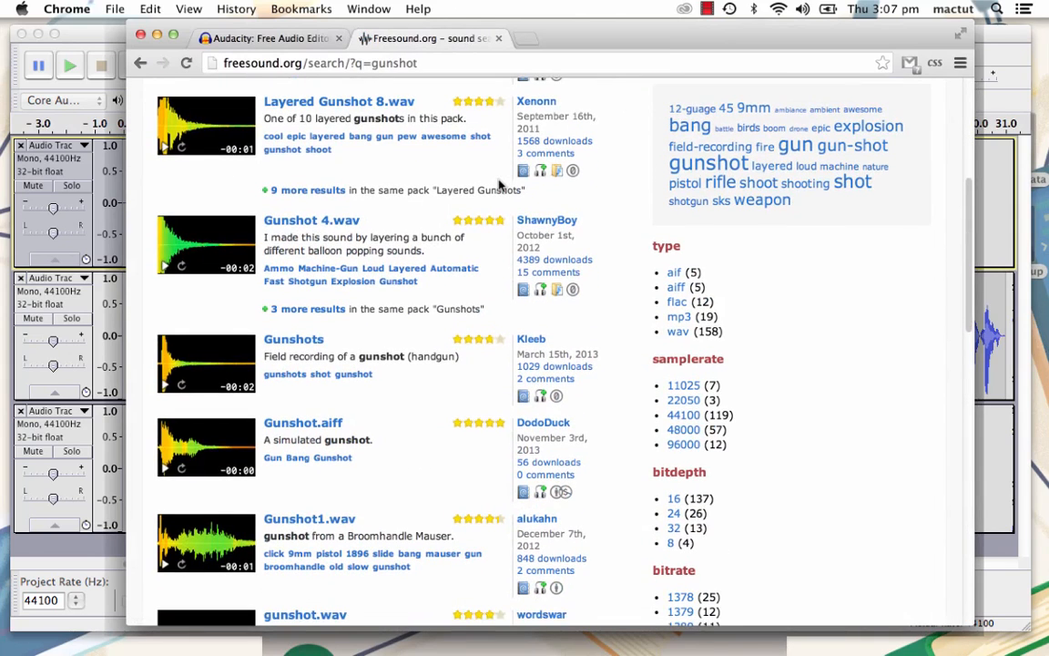
{"action": "left_click", "coordinate": [299, 519]}
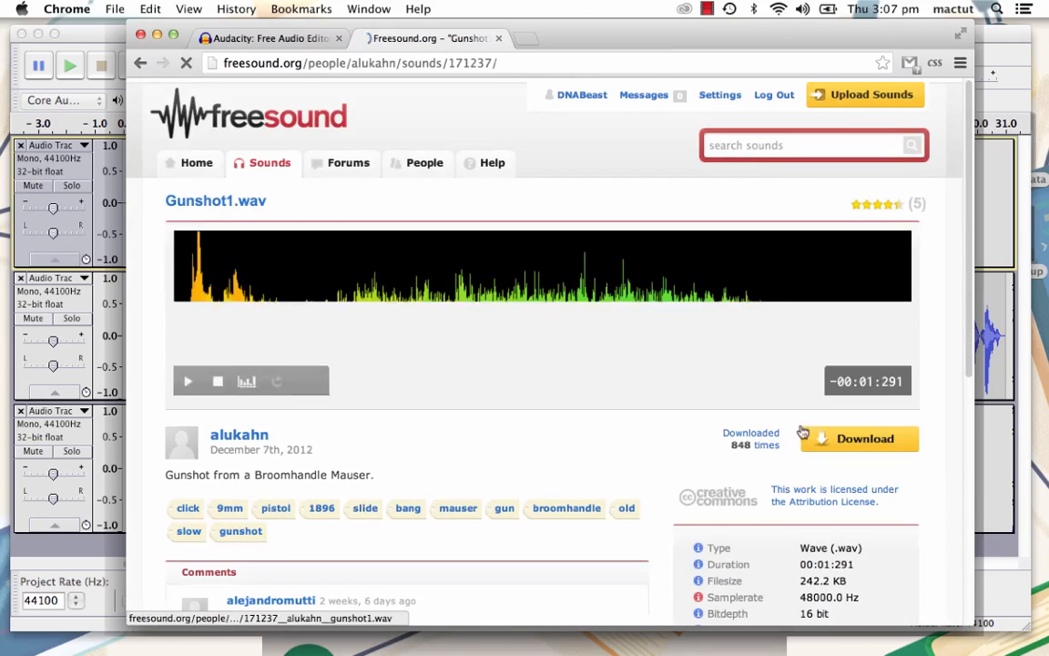
{"action": "left_click", "coordinate": [861, 437]}
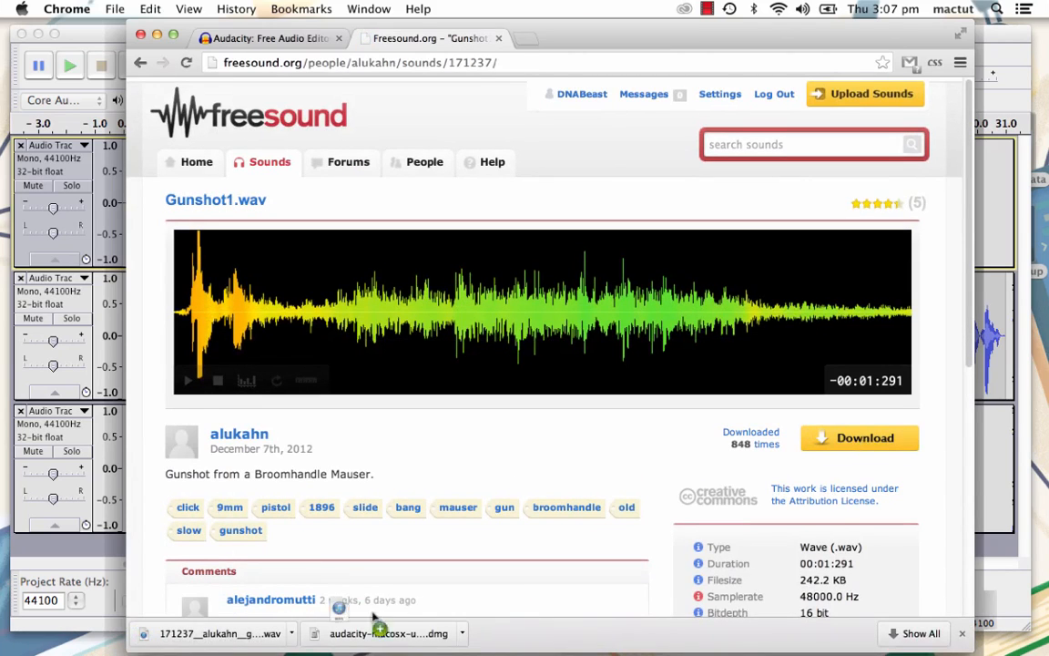
- Place the downloaded gunshot WAV file on the desktop and switch back to Audacity
{"action": "left_click_drag", "start_coordinate": [228, 637], "coordinate": [1036, 417]}
{"action": "mouse_move", "coordinate": [536, 651]}
{"action": "left_click", "coordinate": [536, 628]}
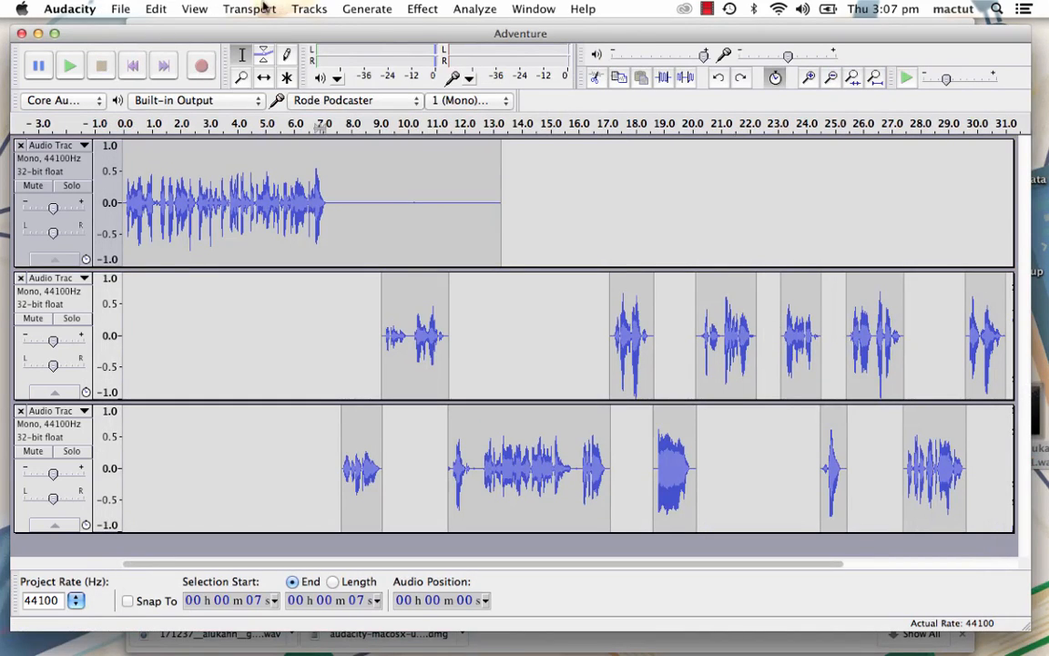
- Import the downloaded gunshot WAV file from the Desktop as a new track, making a copy of the files before editing
{"action": "left_click", "coordinate": [120, 8]}
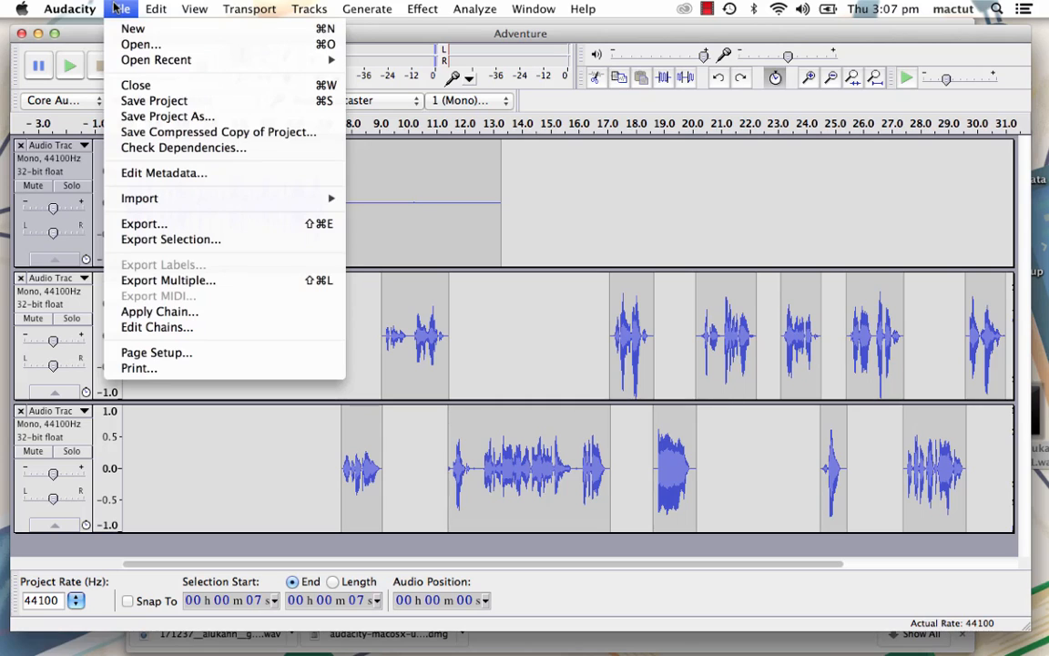
{"action": "mouse_move", "coordinate": [339, 206]}
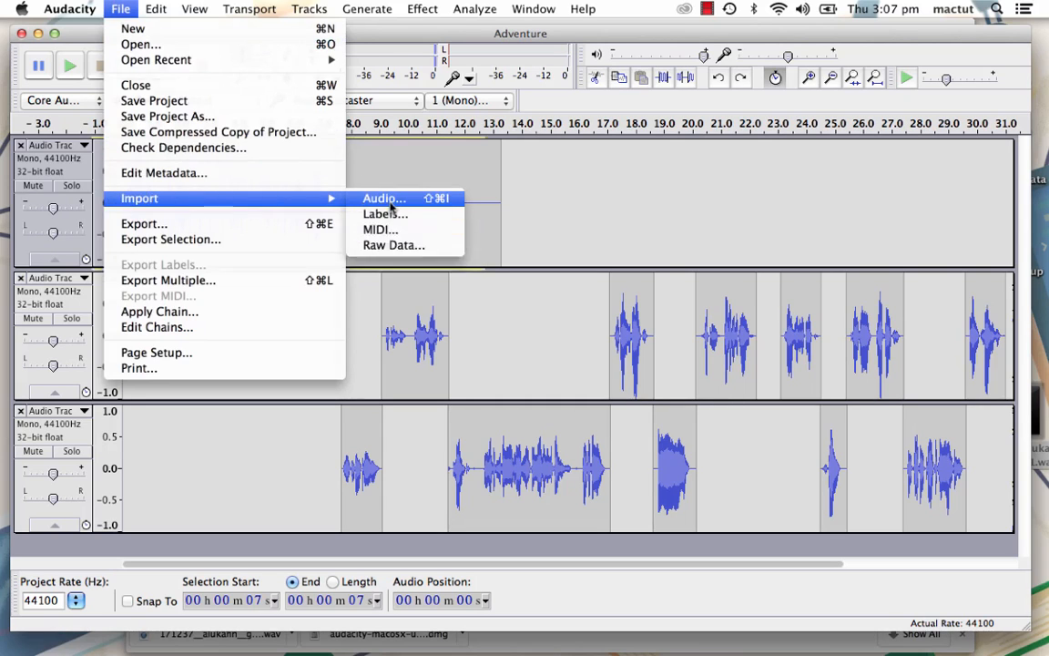
{"action": "left_click", "coordinate": [387, 201]}
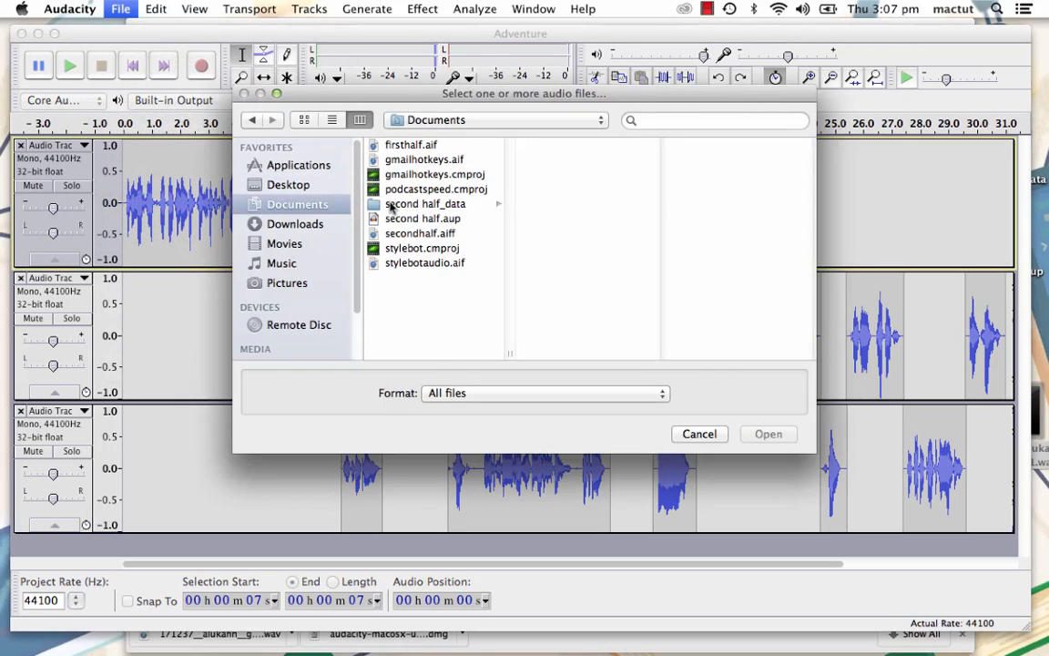
{"action": "left_click", "coordinate": [287, 184]}
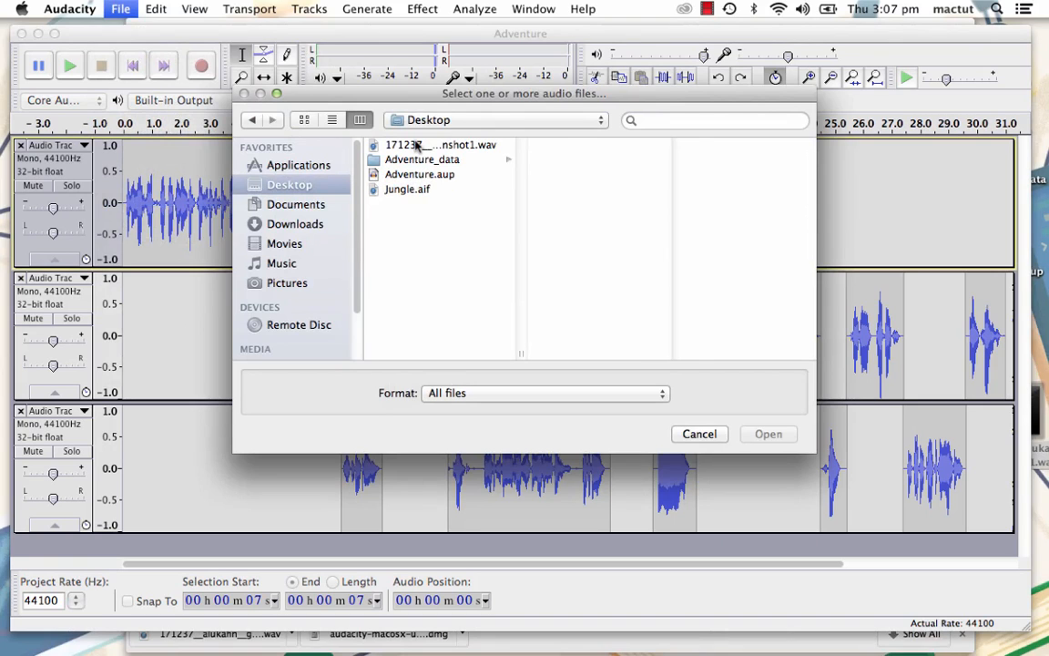
{"action": "left_click", "coordinate": [412, 146]}
{"action": "left_click", "coordinate": [768, 435]}
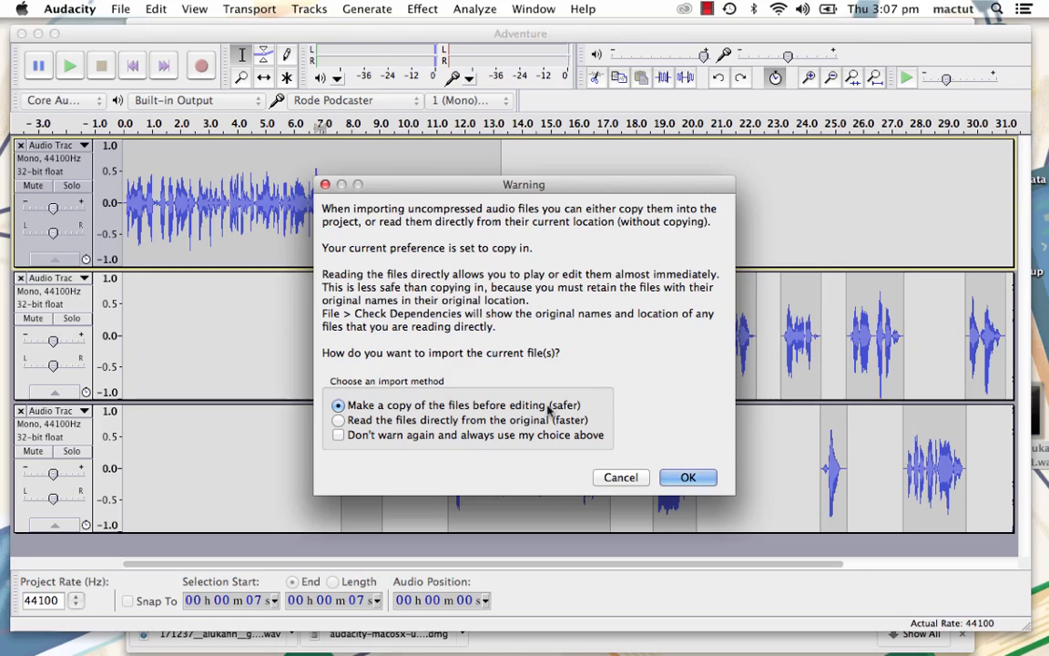
{"action": "left_click", "coordinate": [687, 477]}
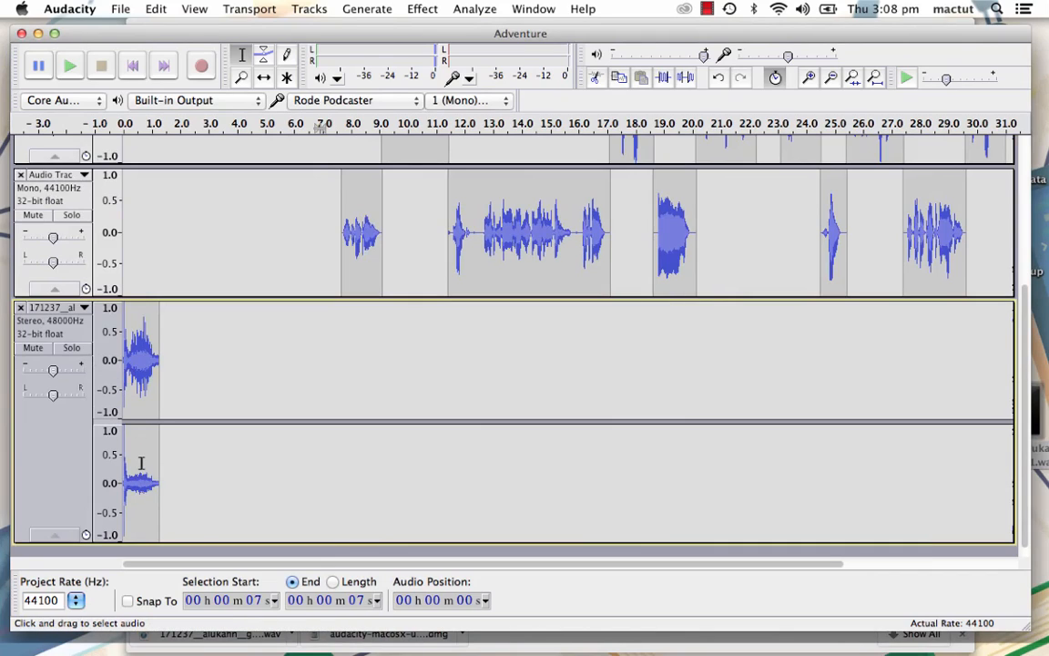
- Play the imported gunshot clip, then turn off sync-lock and shift the clip to start at about 18.6 seconds
{"action": "key", "text": "space"}
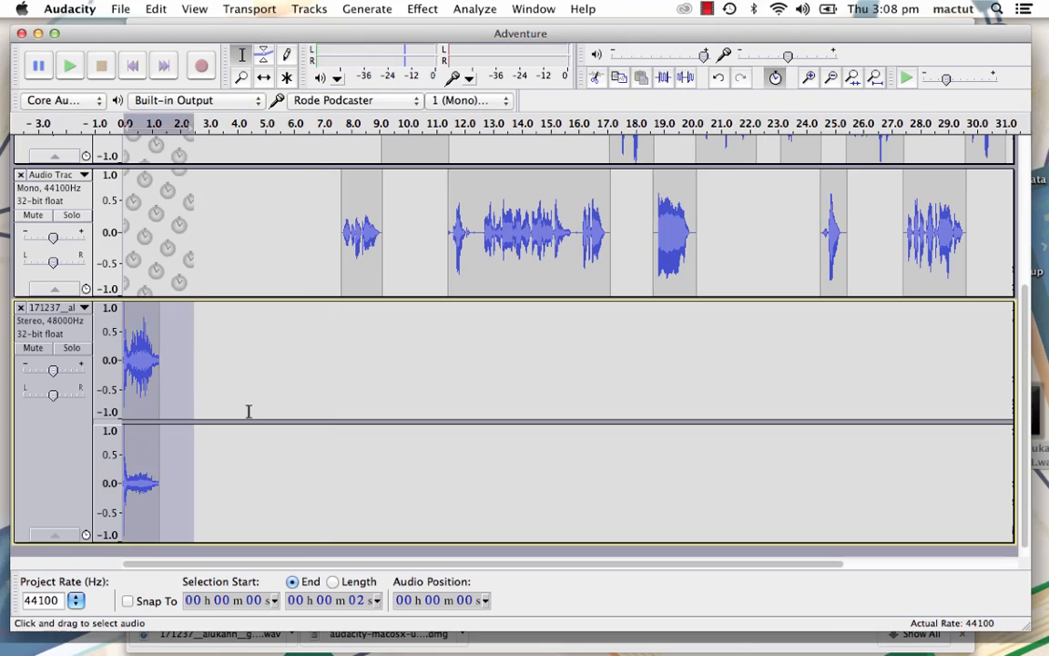
{"action": "key", "text": "space"}
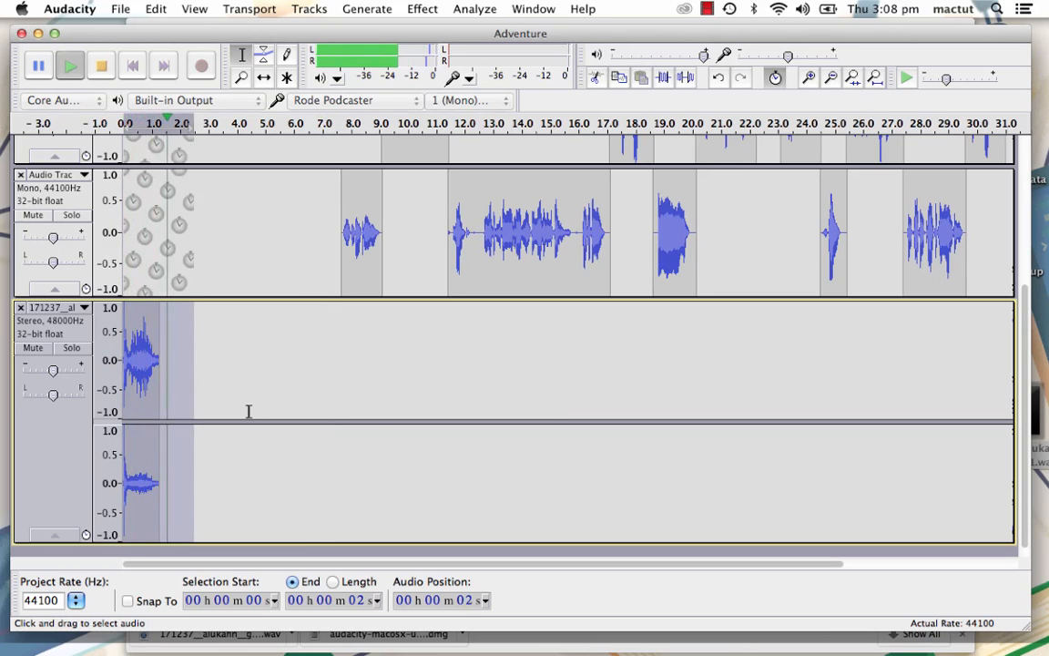
{"action": "key", "text": "F5"}
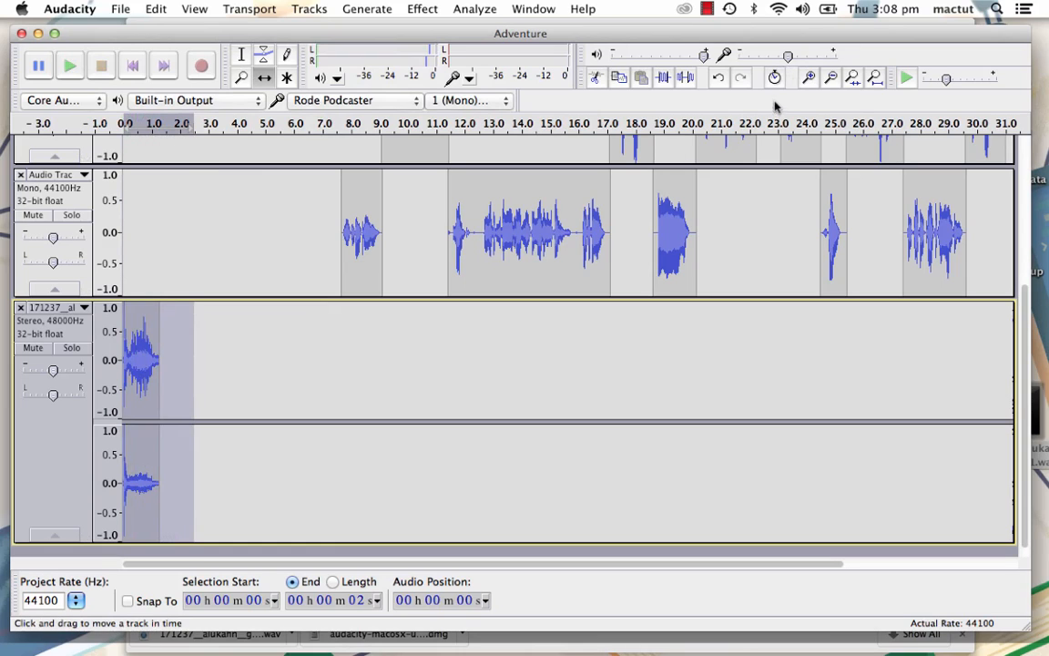
{"action": "left_click_drag", "start_coordinate": [159, 381], "coordinate": [671, 368]}
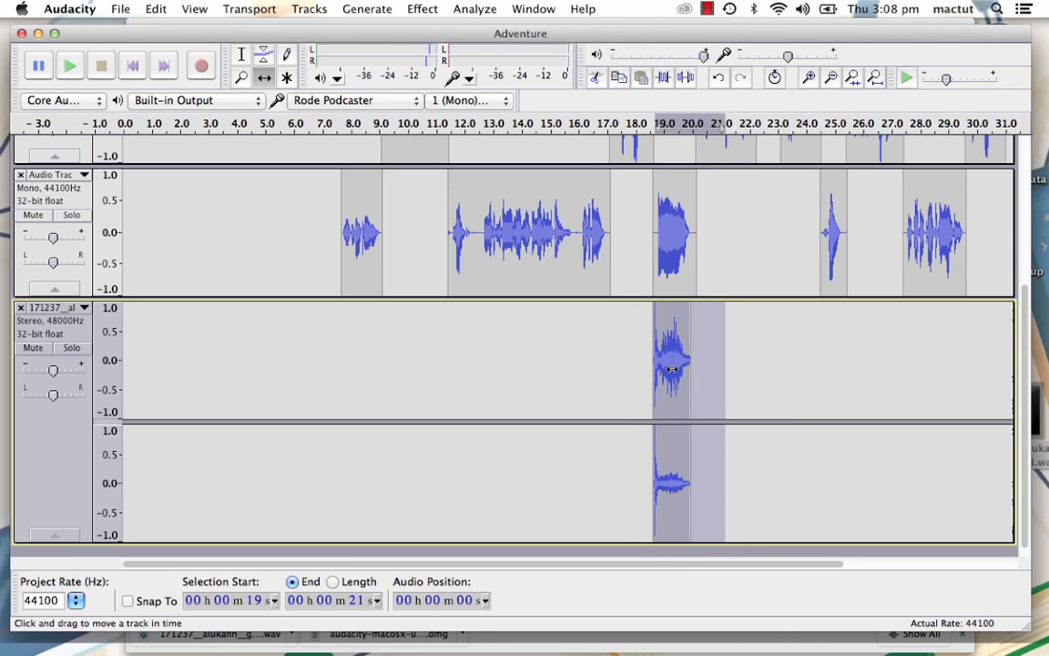
- Shift all third-track clips from about 18.6 seconds onward so they begin at the end of the gunshot, about 20 seconds
{"action": "scroll", "coordinate": [671, 368], "scroll_direction": "up", "scroll_amount": 3}
{"action": "scroll", "coordinate": [671, 368], "scroll_direction": "down", "scroll_amount": 2}
{"action": "scroll", "coordinate": [671, 368], "scroll_direction": "up", "scroll_amount": 2}
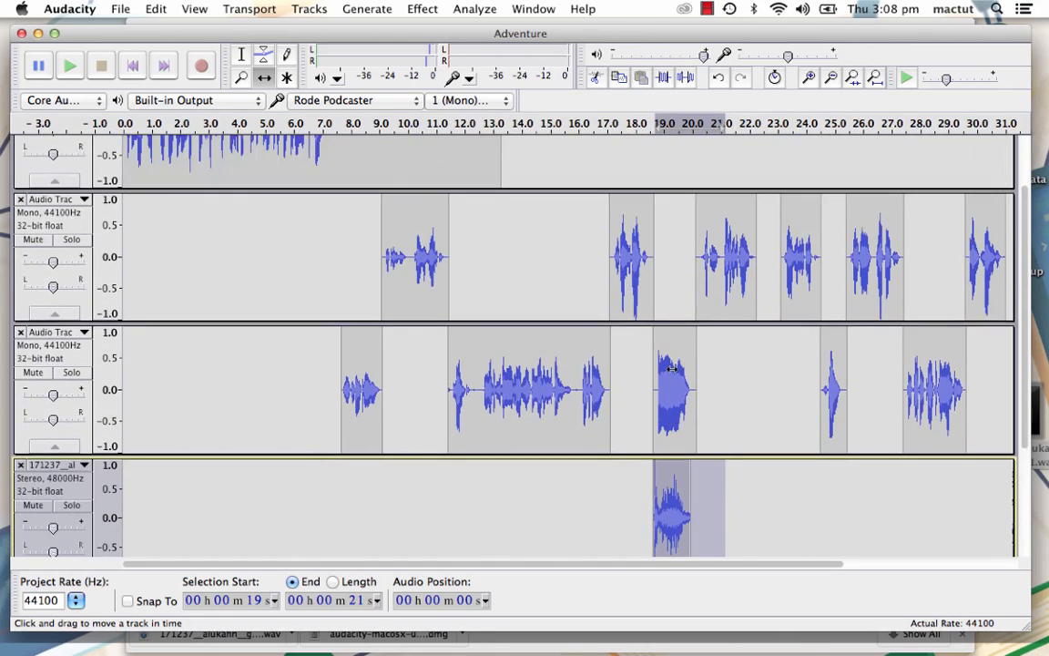
{"action": "left_click_drag", "start_coordinate": [781, 568], "coordinate": [955, 571]}
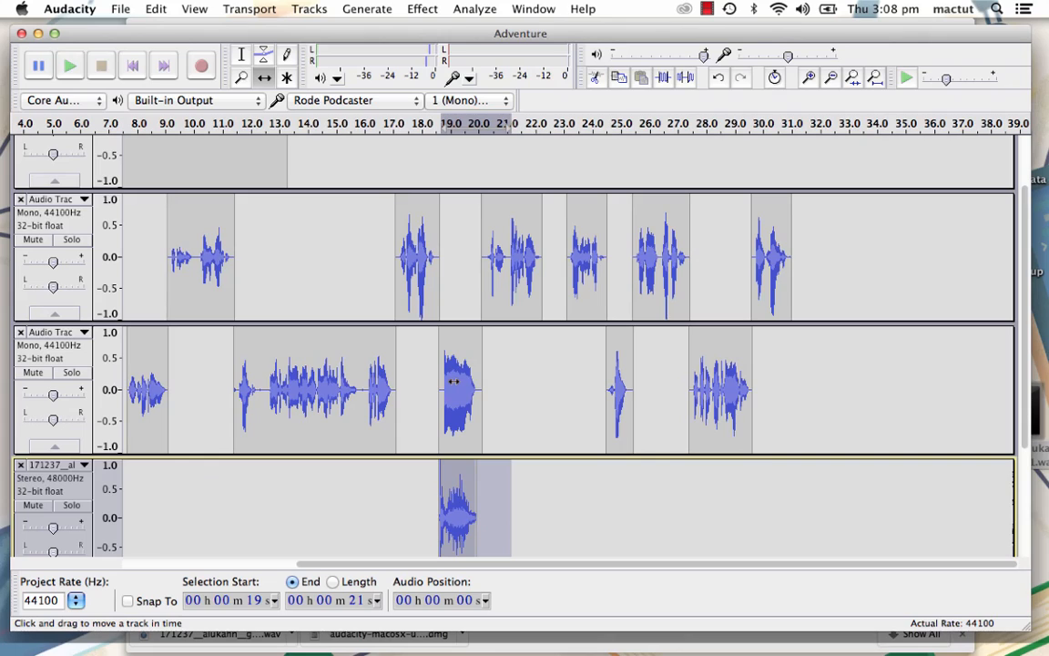
{"action": "left_click", "coordinate": [241, 54]}
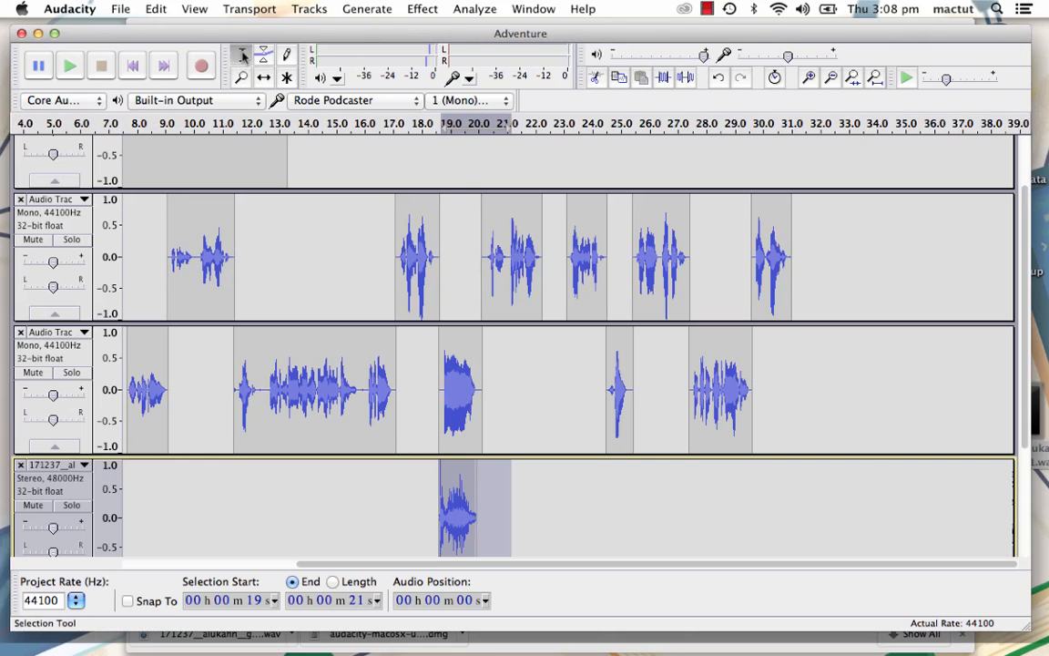
{"action": "left_click_drag", "start_coordinate": [707, 373], "coordinate": [786, 392]}
{"action": "left_click", "coordinate": [439, 400], "text": "shift"}
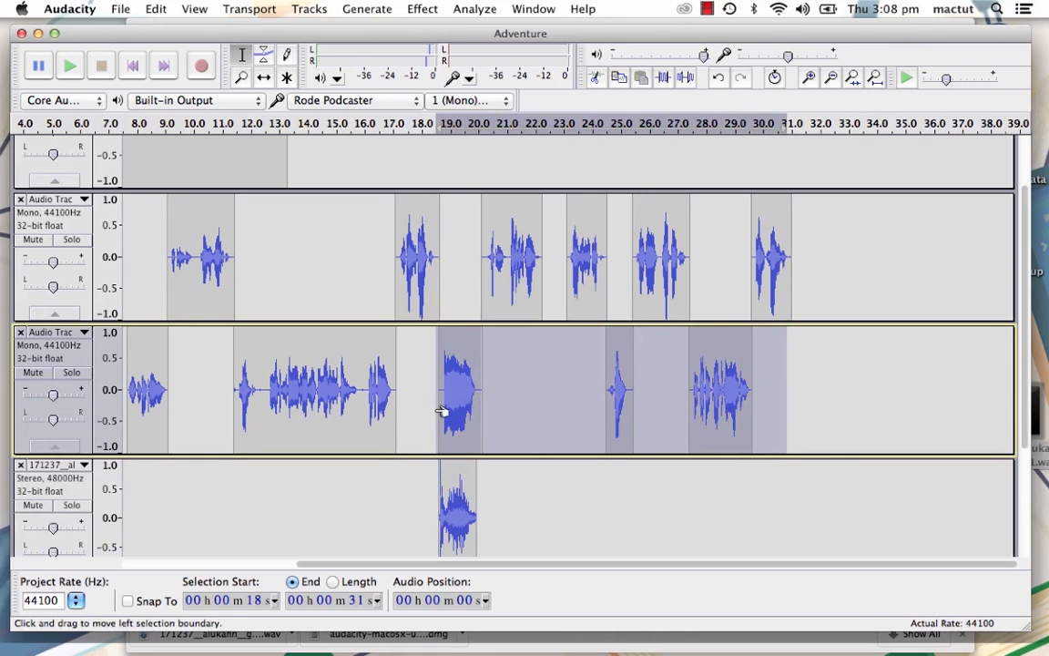
{"action": "left_click", "coordinate": [264, 78]}
{"action": "left_click_drag", "start_coordinate": [458, 375], "coordinate": [496, 377]}
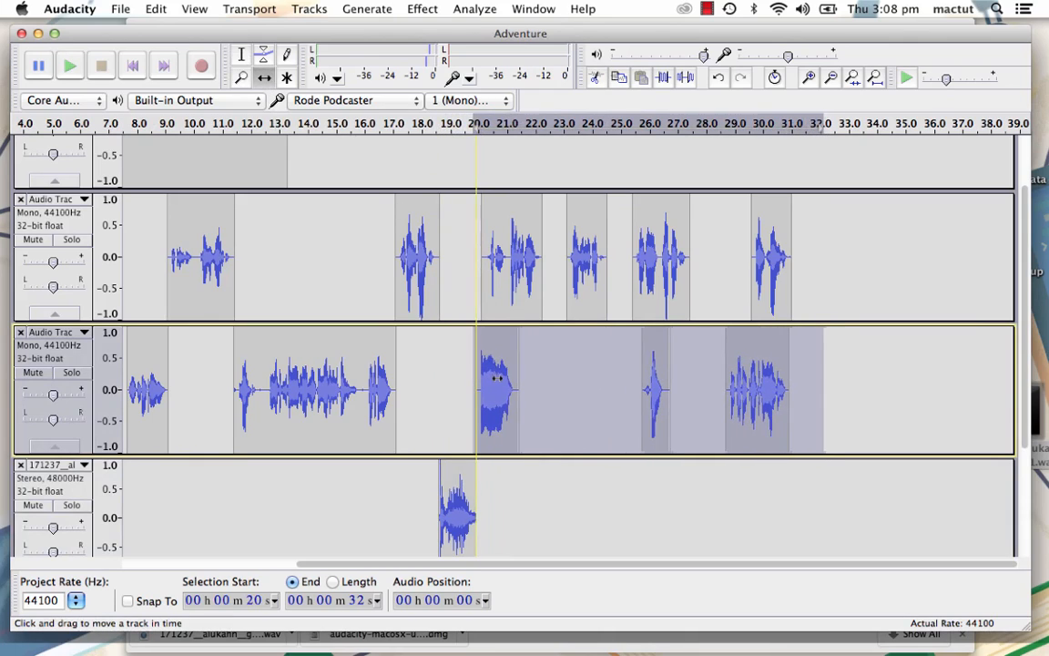
- Shift all second-track clips from about 20 seconds onward so they begin at about 21.5 seconds, after the shifted third-track clip
{"action": "left_click", "coordinate": [242, 56]}
{"action": "left_click_drag", "start_coordinate": [841, 238], "coordinate": [558, 249]}
{"action": "left_click", "coordinate": [264, 77]}
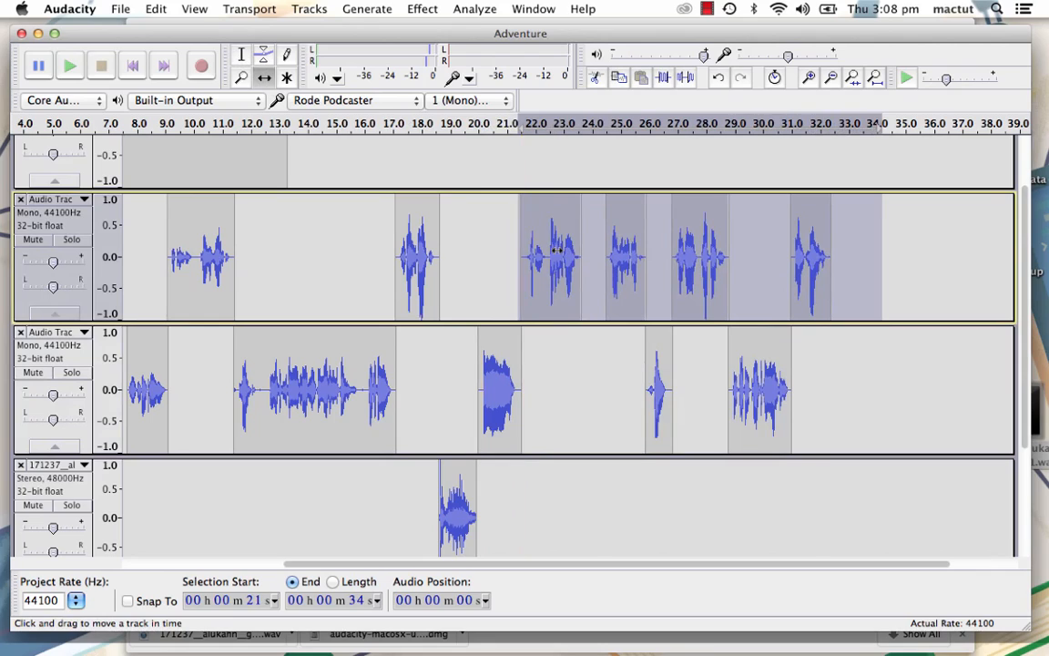
{"action": "left_click", "coordinate": [362, 126]}
- Try an Echo with a 0.2-second delay time and 0.5 decay factor on the gunshot clip, selecting past its end
{"action": "scroll", "coordinate": [484, 491], "scroll_direction": "down", "scroll_amount": 3}
{"action": "scroll", "coordinate": [459, 425], "scroll_direction": "down", "scroll_amount": 2}
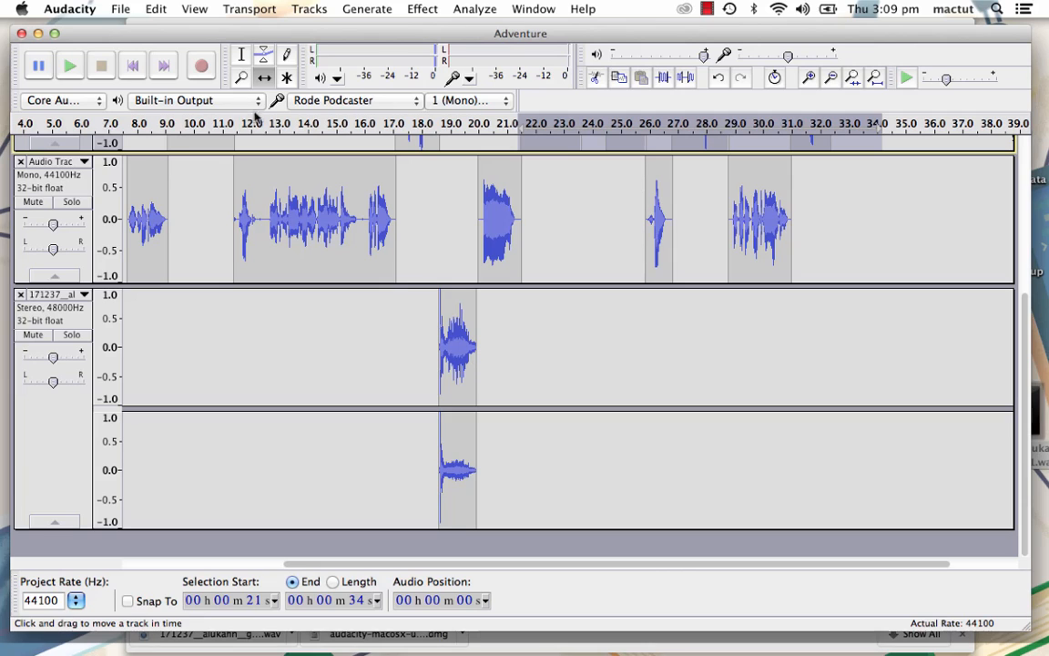
{"action": "left_click", "coordinate": [242, 55]}
{"action": "left_click_drag", "start_coordinate": [436, 429], "coordinate": [593, 448]}
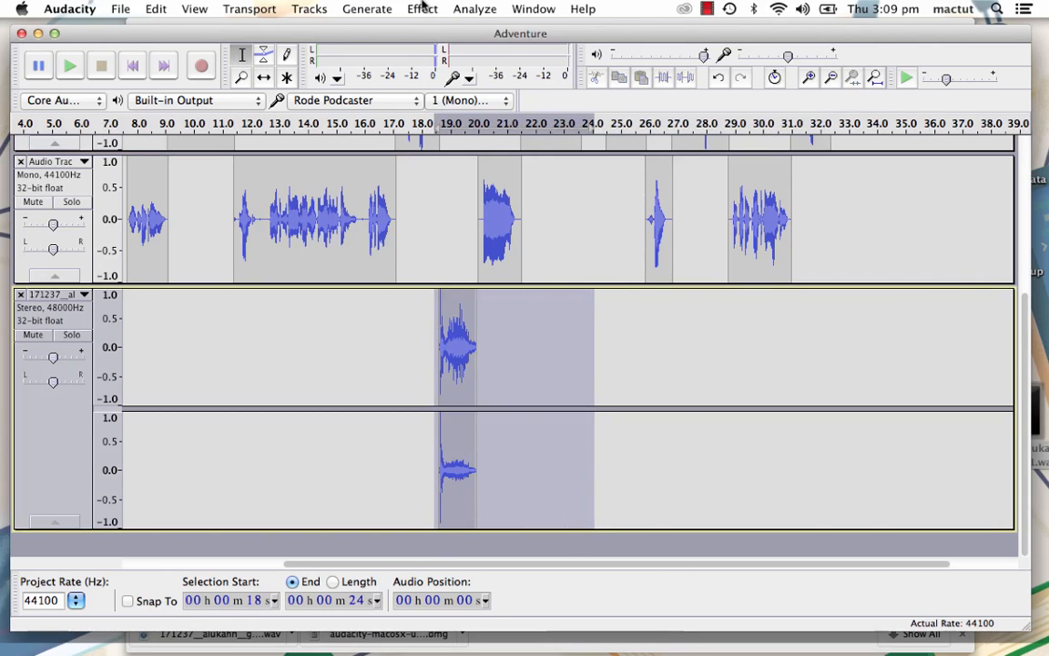
{"action": "left_click", "coordinate": [422, 8]}
{"action": "left_click", "coordinate": [434, 176]}
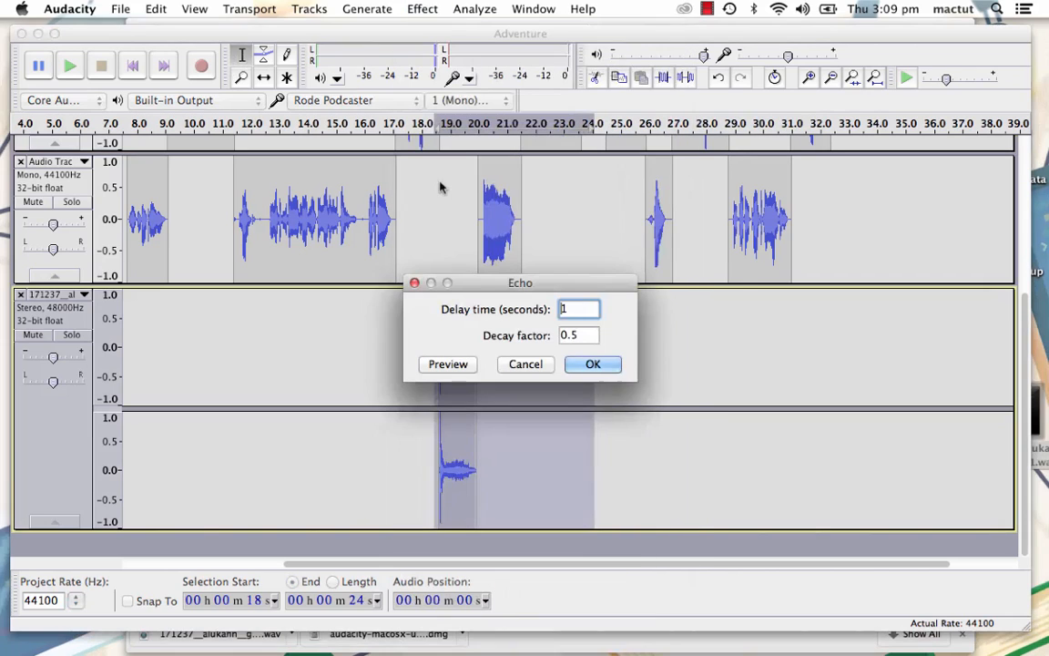
{"action": "left_click", "coordinate": [587, 308]}
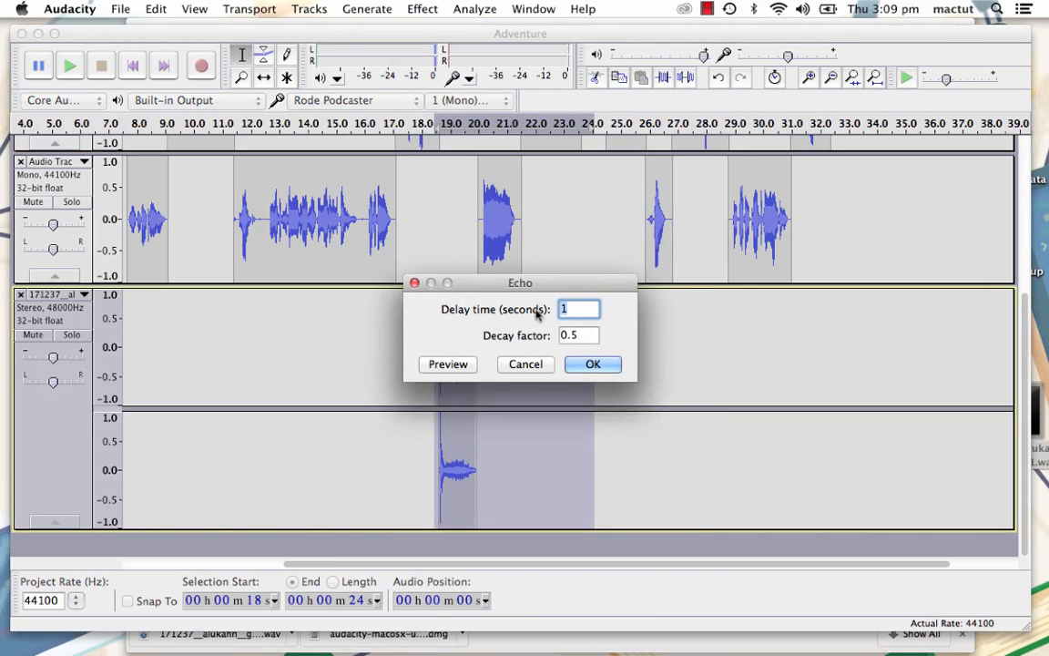
{"action": "key", "text": "BackSpace"}
{"action": "type", "text": "0.2"}
{"action": "left_click", "coordinate": [593, 365]}
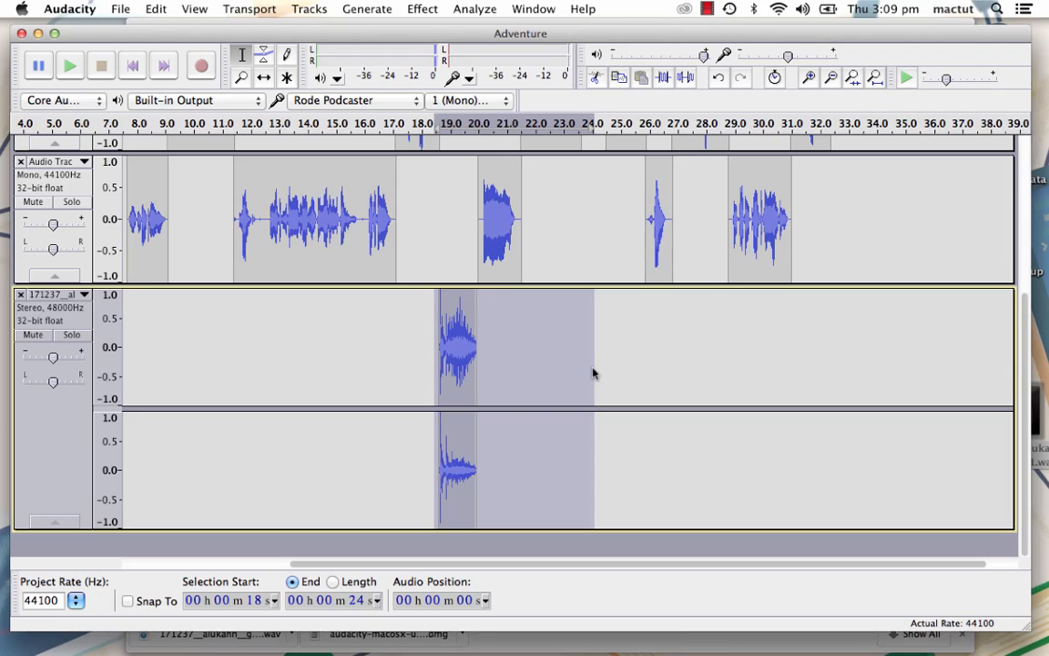
- Play the mix from about 18 seconds to hear the echo on the gunshot
{"action": "left_click", "coordinate": [420, 330]}
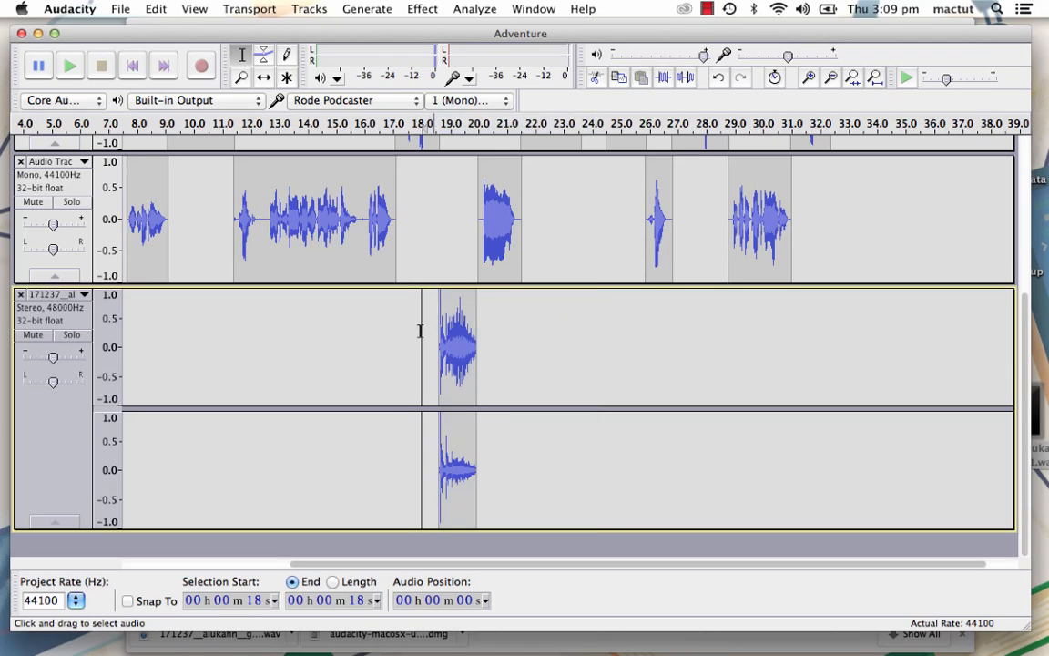
{"action": "key", "text": "space"}
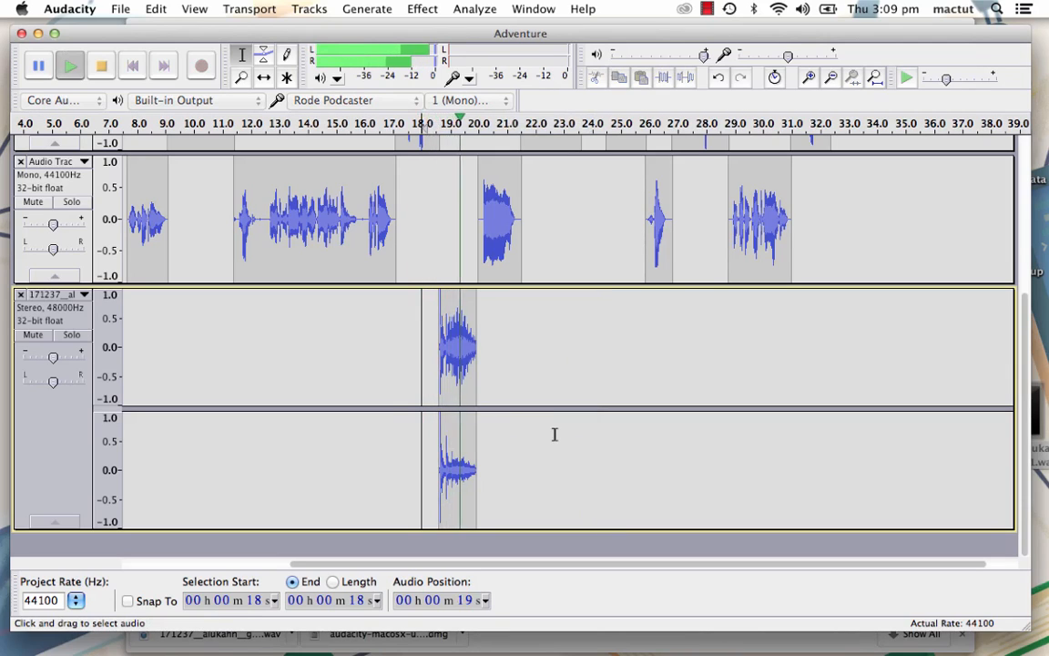
{"action": "key", "text": "space"}
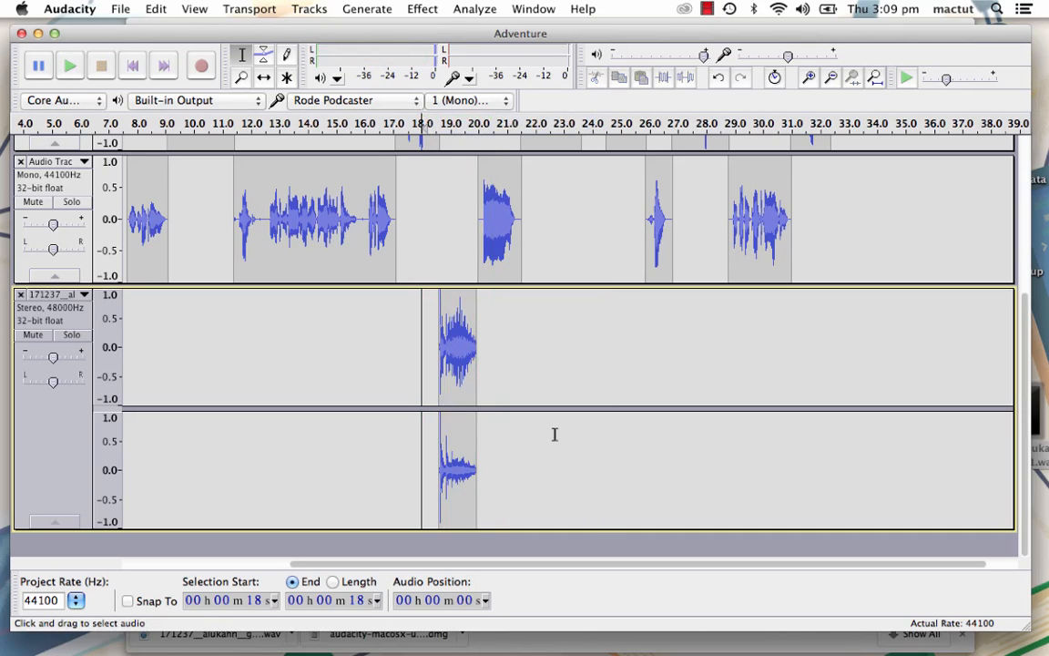
- Undo the echo and generate 4 seconds of silence at the end of the gunshot clip
{"action": "left_click", "coordinate": [468, 448]}
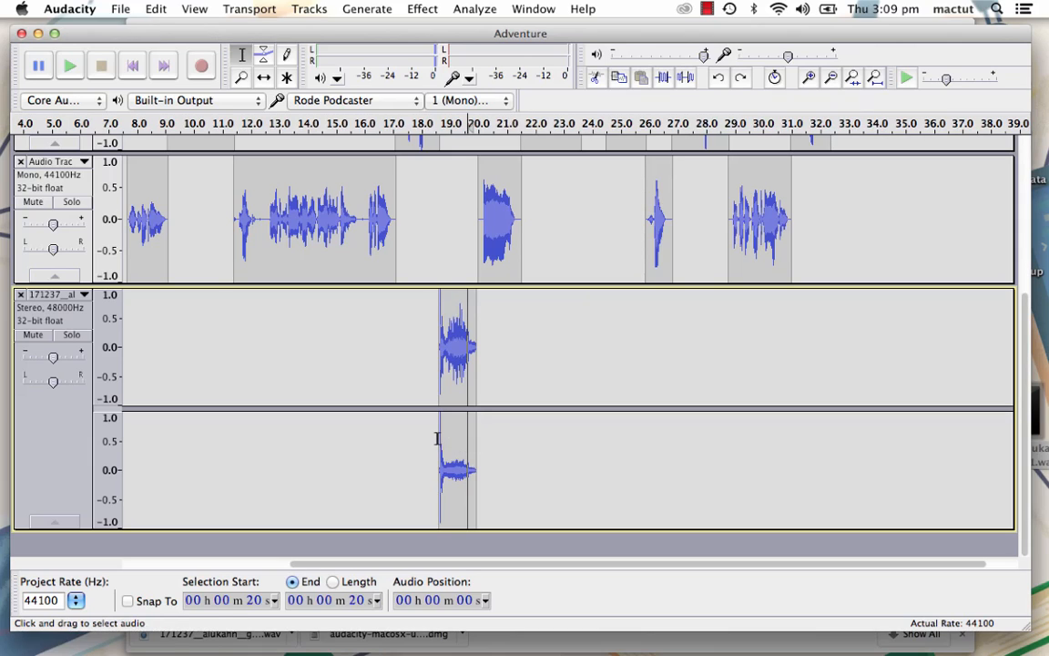
{"action": "left_click", "coordinate": [476, 452]}
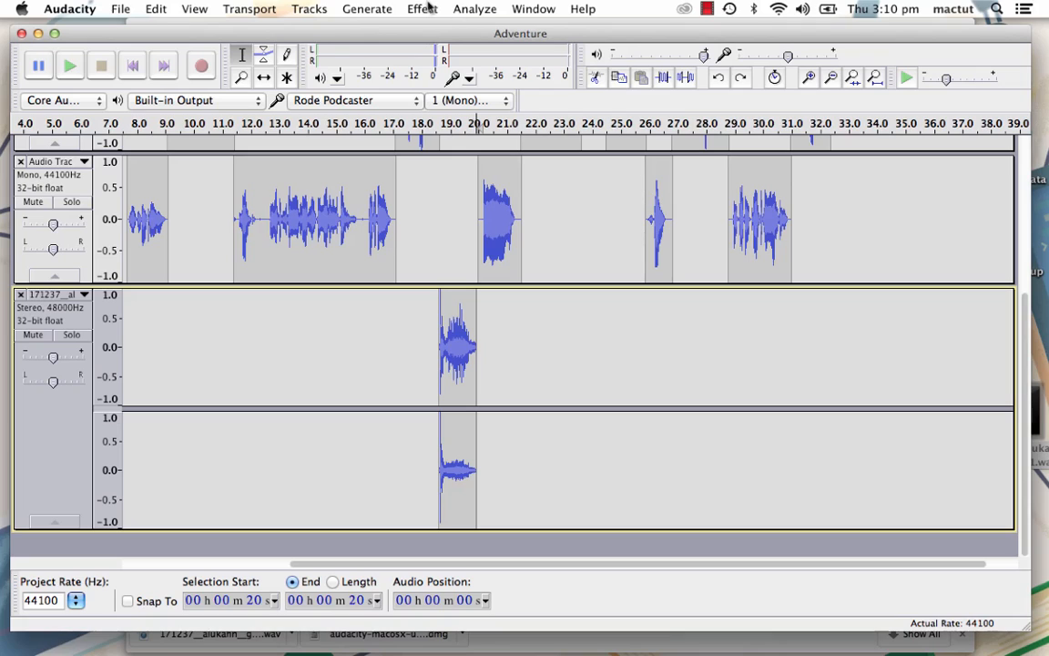
{"action": "left_click", "coordinate": [375, 9]}
{"action": "left_click", "coordinate": [383, 76]}
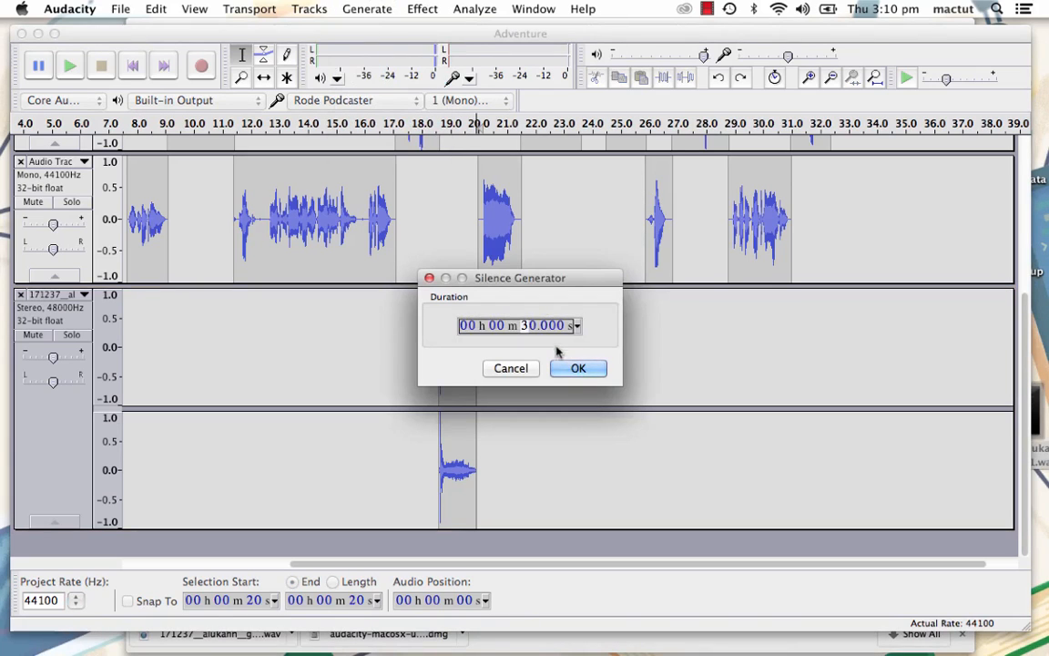
{"action": "type", "text": "04"}
{"action": "left_click", "coordinate": [579, 369]}
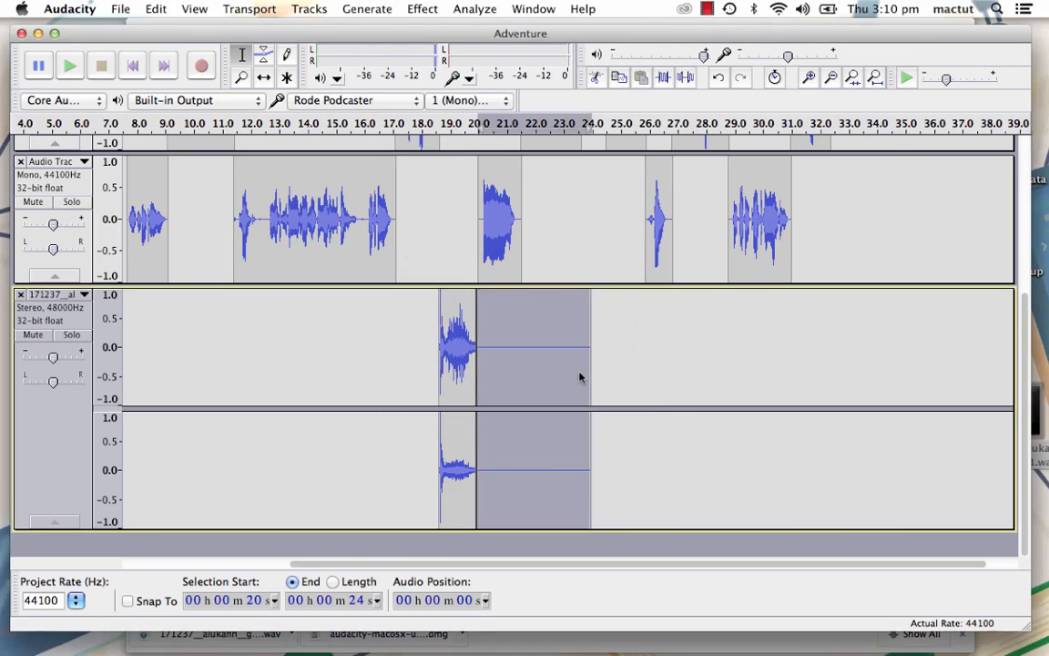
- Select the gunshot together with its trailing silence and apply Echo with a 0.2-second delay time and 0.5 decay factor
{"action": "left_click", "coordinate": [468, 393]}
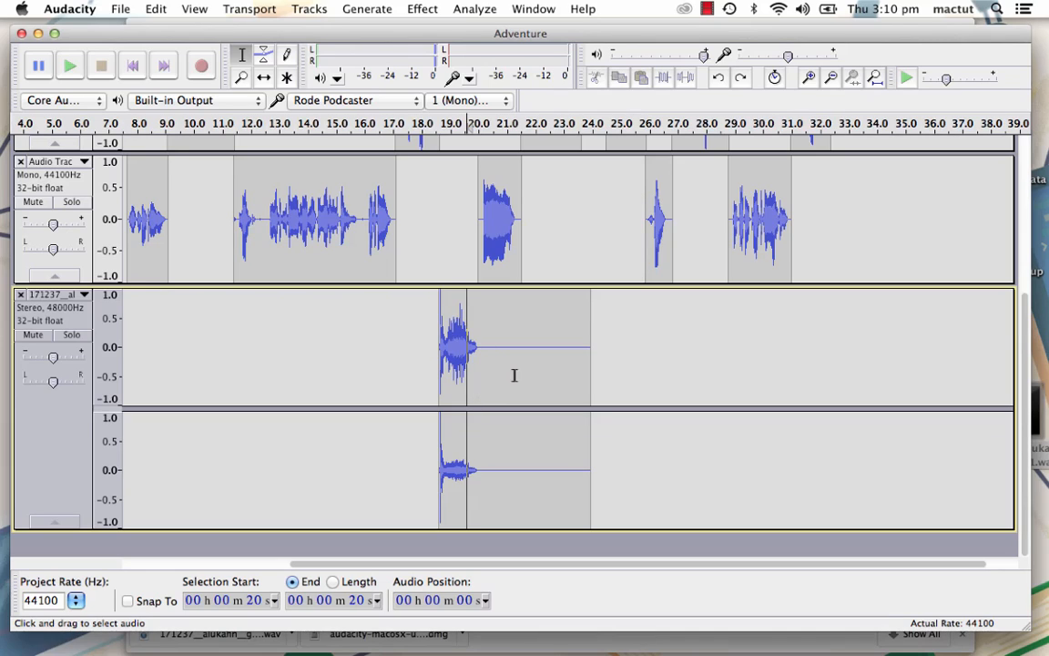
{"action": "left_click_drag", "start_coordinate": [582, 398], "coordinate": [428, 396]}
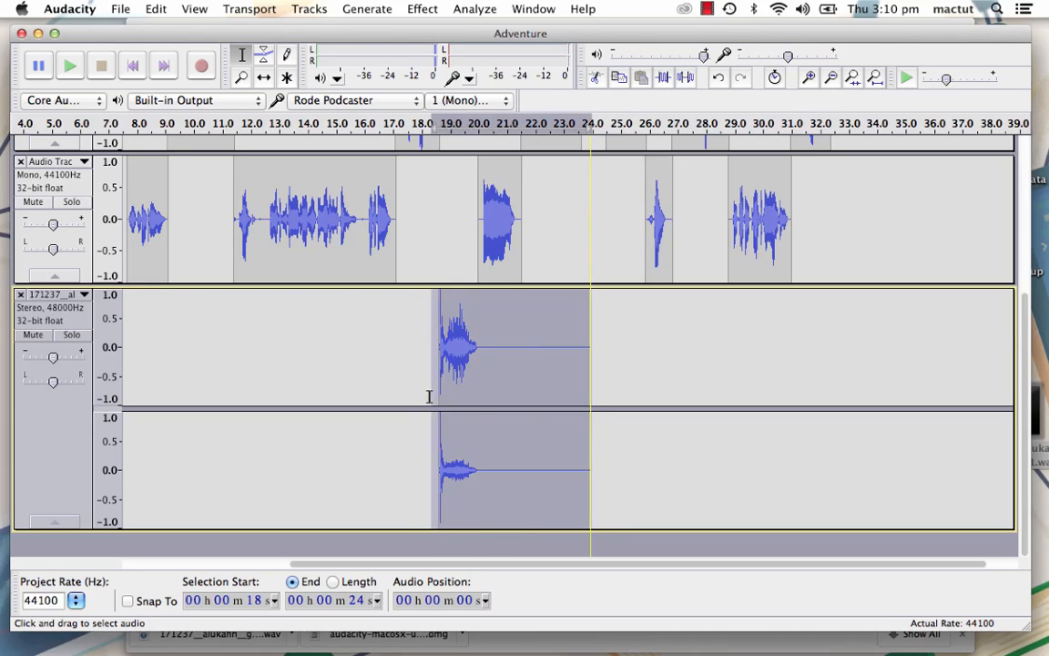
{"action": "left_click", "coordinate": [422, 8]}
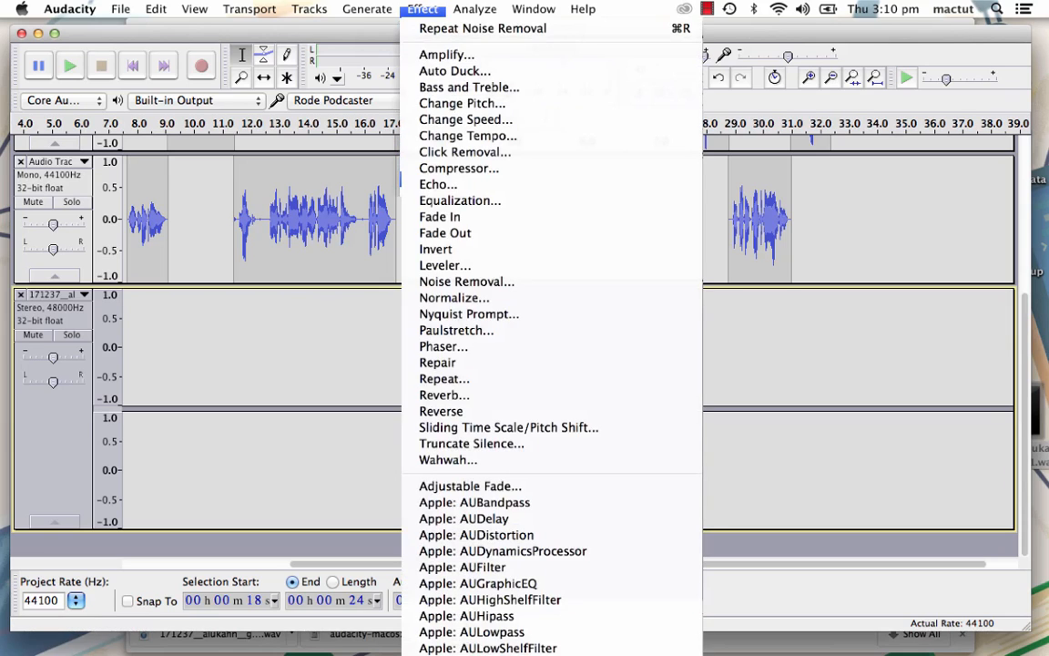
{"action": "left_click", "coordinate": [438, 184]}
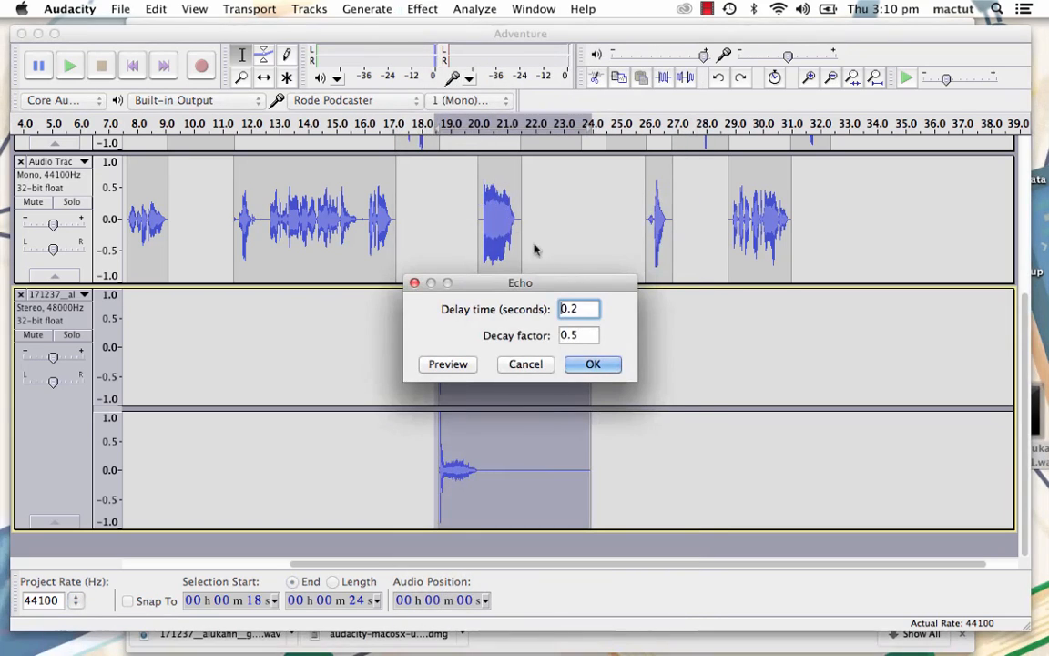
{"action": "left_click", "coordinate": [587, 333]}
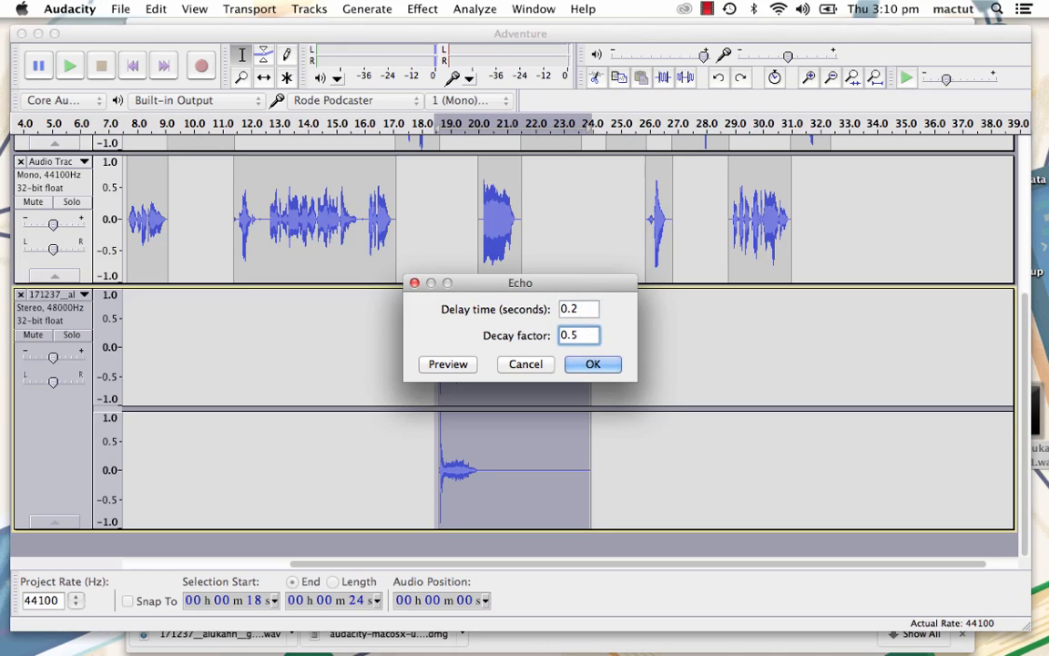
{"action": "left_click", "coordinate": [596, 366]}
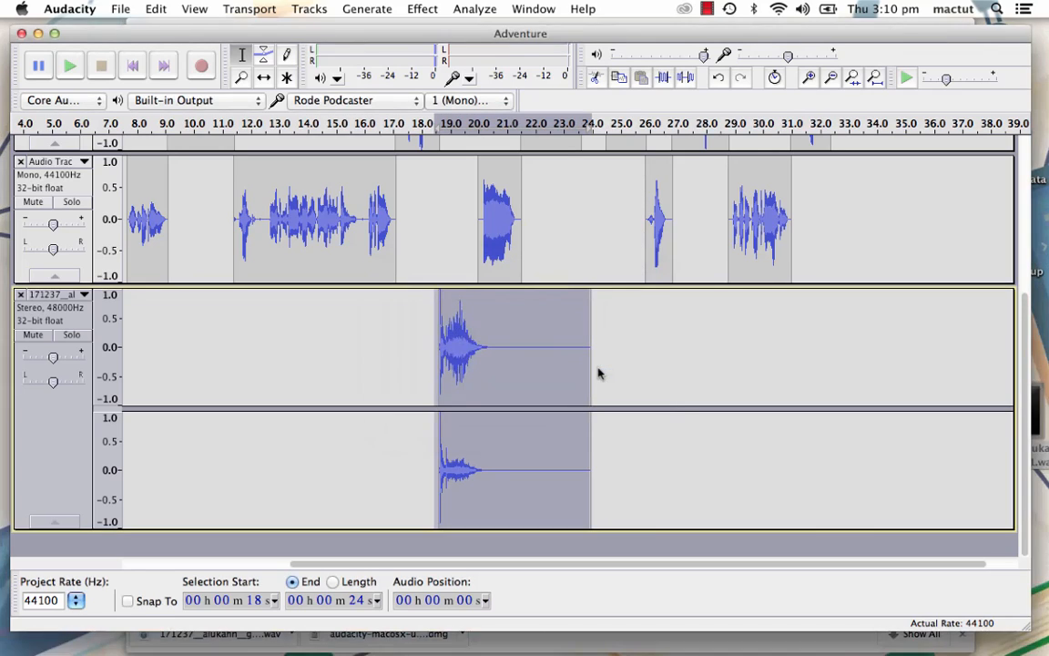
- Play the project from just before the gunshot at about 18 seconds to check its echo tail
{"action": "left_click", "coordinate": [429, 326]}
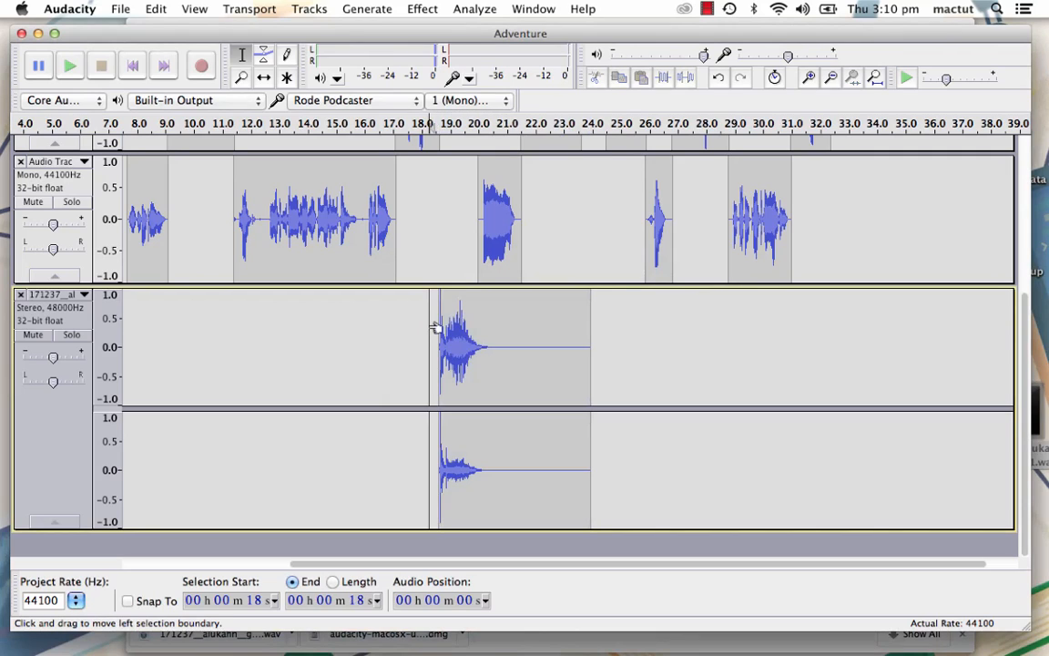
{"action": "key", "text": "space"}
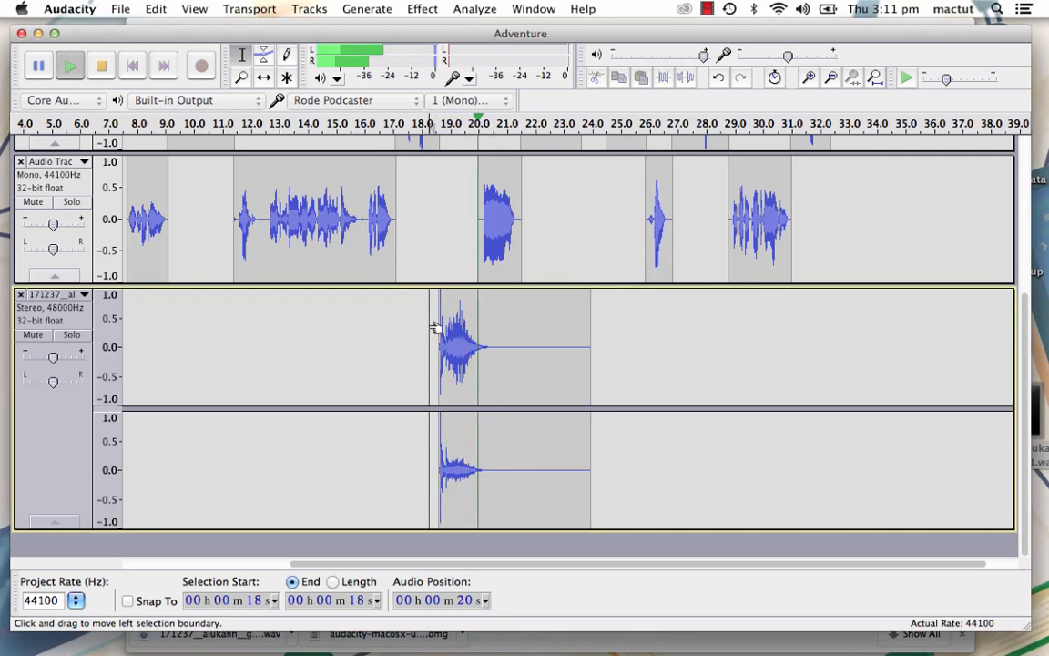
{"action": "key", "text": "space"}
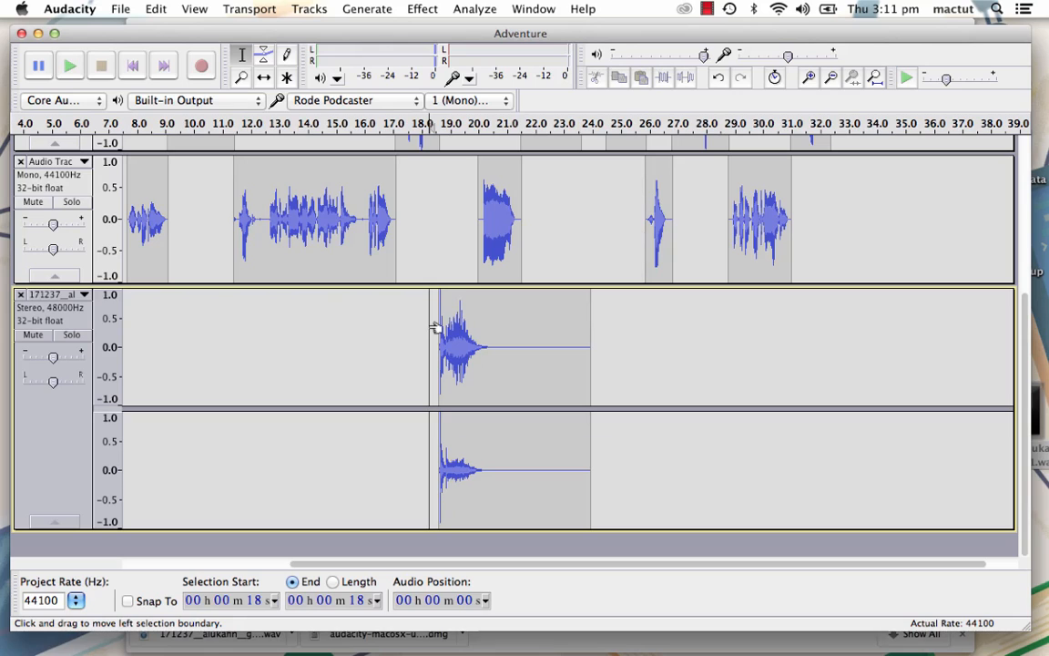
- Fit all the tracks vertically in the view and enlarge the project window
{"action": "scroll", "coordinate": [442, 328], "scroll_direction": "up", "scroll_amount": 3}
{"action": "scroll", "coordinate": [437, 314], "scroll_direction": "down", "scroll_amount": 3}
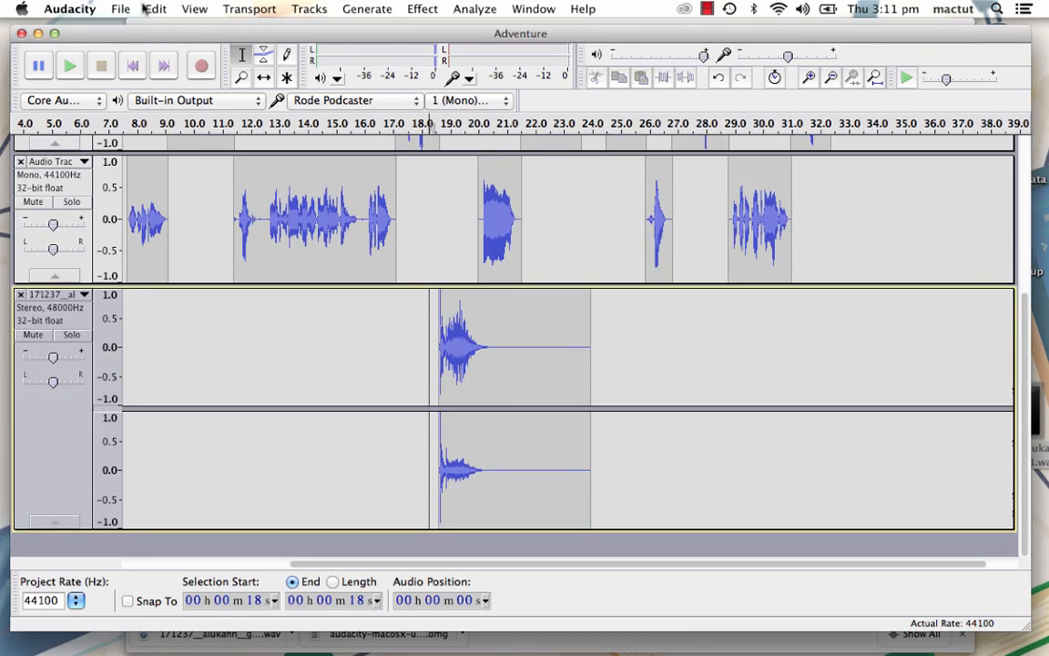
{"action": "left_click", "coordinate": [189, 8]}
{"action": "left_click", "coordinate": [207, 115]}
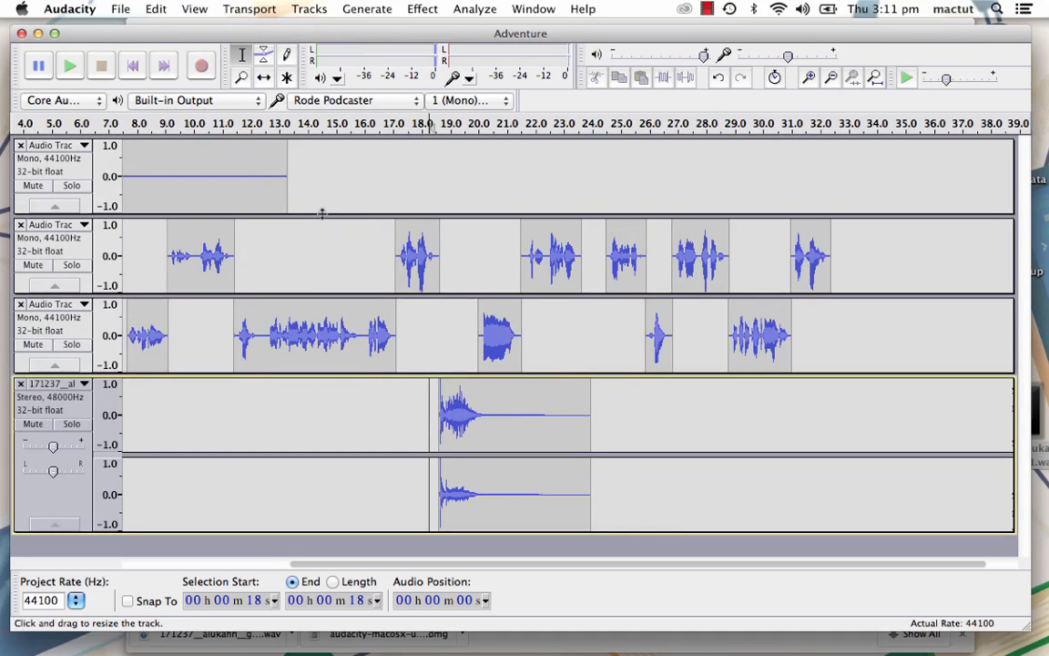
{"action": "left_click", "coordinate": [54, 33]}
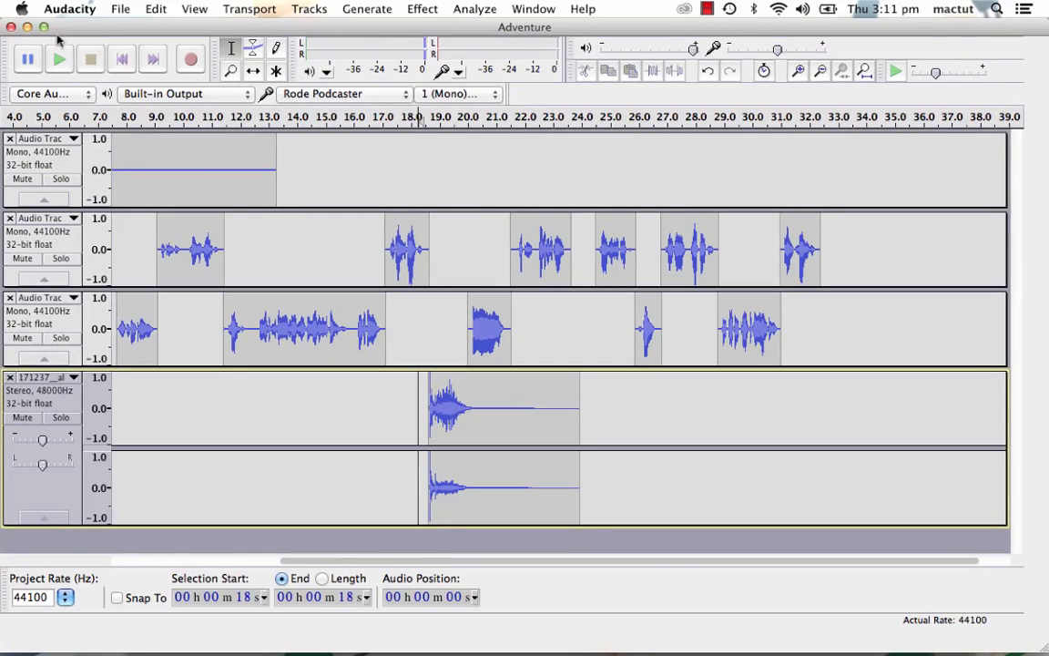
- Import Jungle.aif from the Desktop as a new track, making a copy of the file before editing
{"action": "left_click", "coordinate": [155, 9]}
{"action": "mouse_move", "coordinate": [117, 9]}
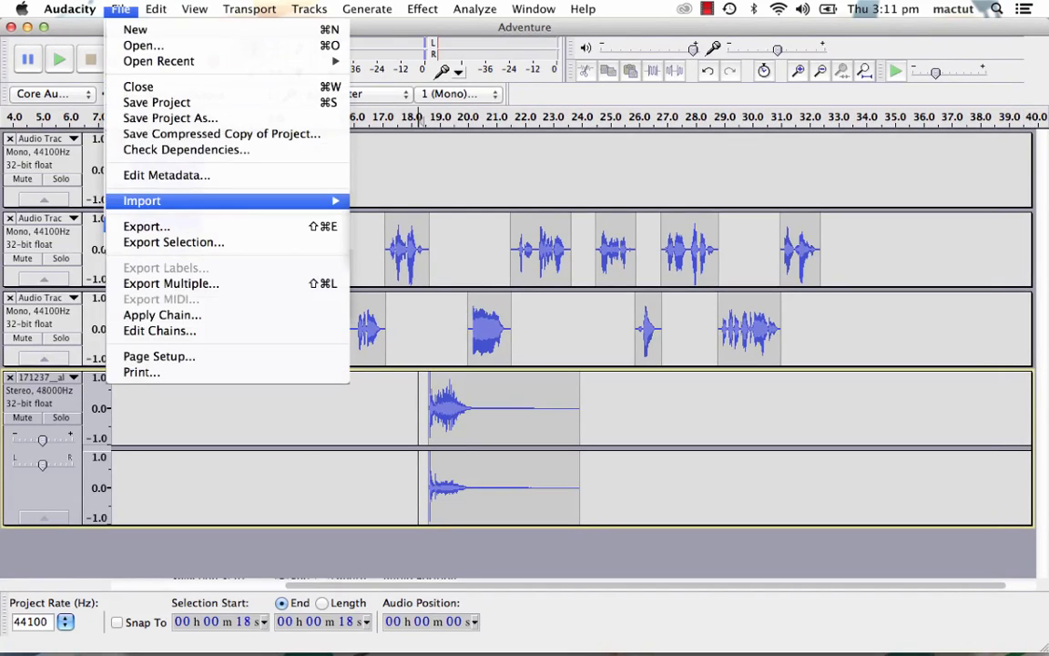
{"action": "left_click", "coordinate": [395, 202]}
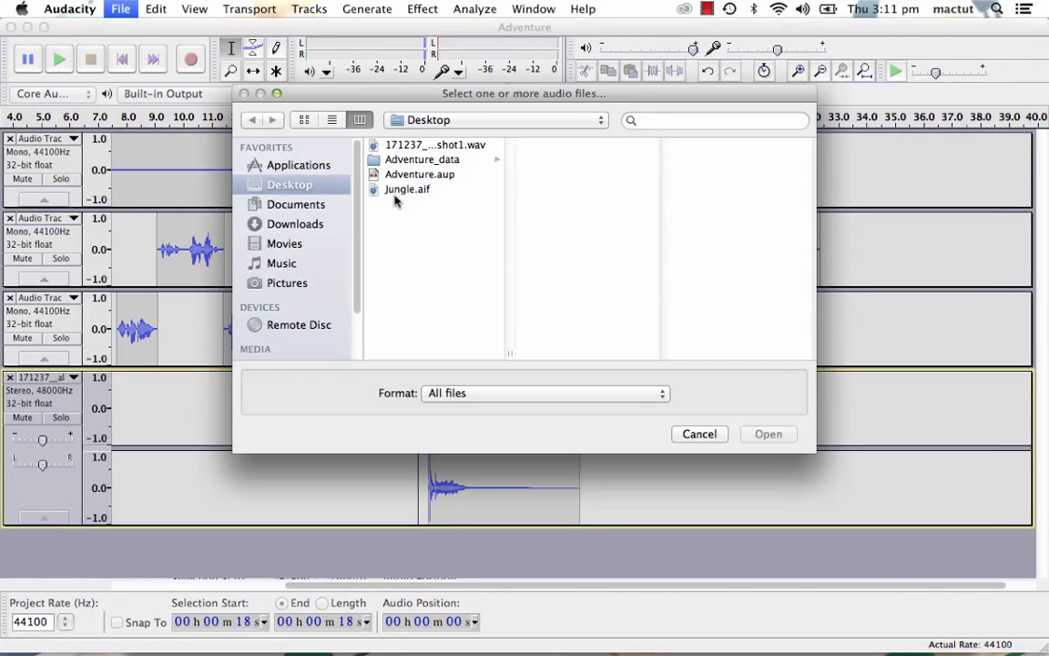
{"action": "left_click", "coordinate": [401, 190]}
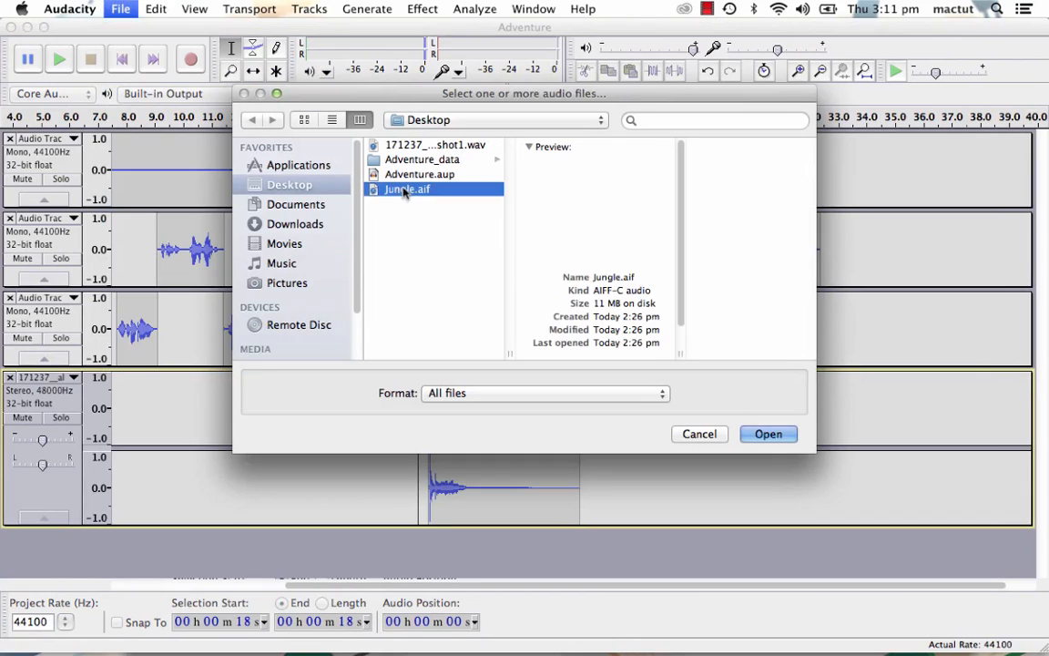
{"action": "left_click", "coordinate": [774, 435]}
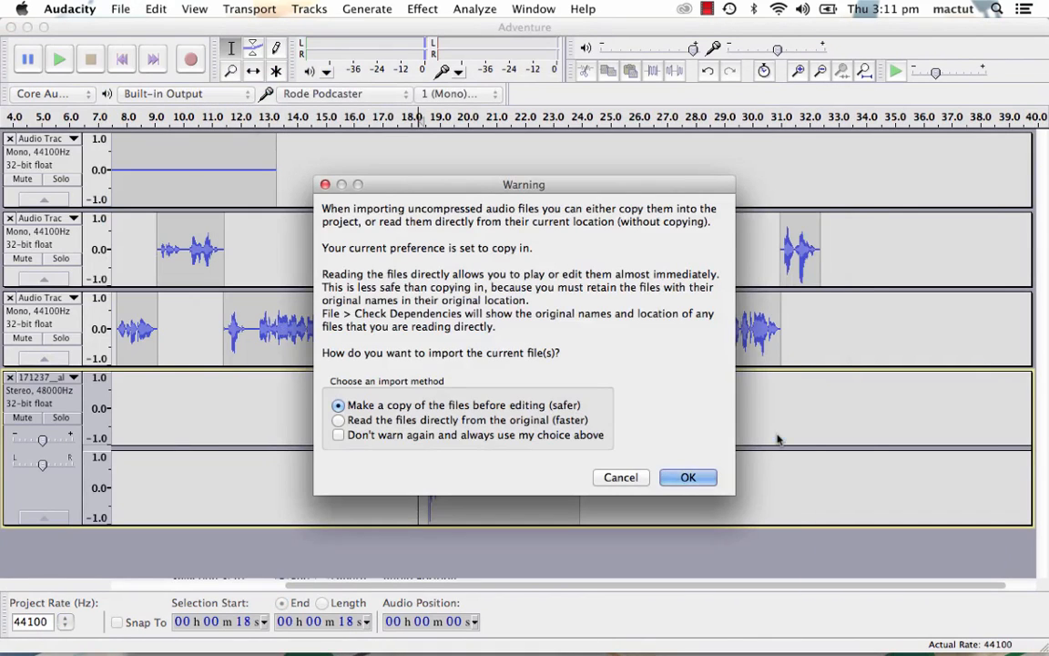
{"action": "left_click", "coordinate": [688, 478]}
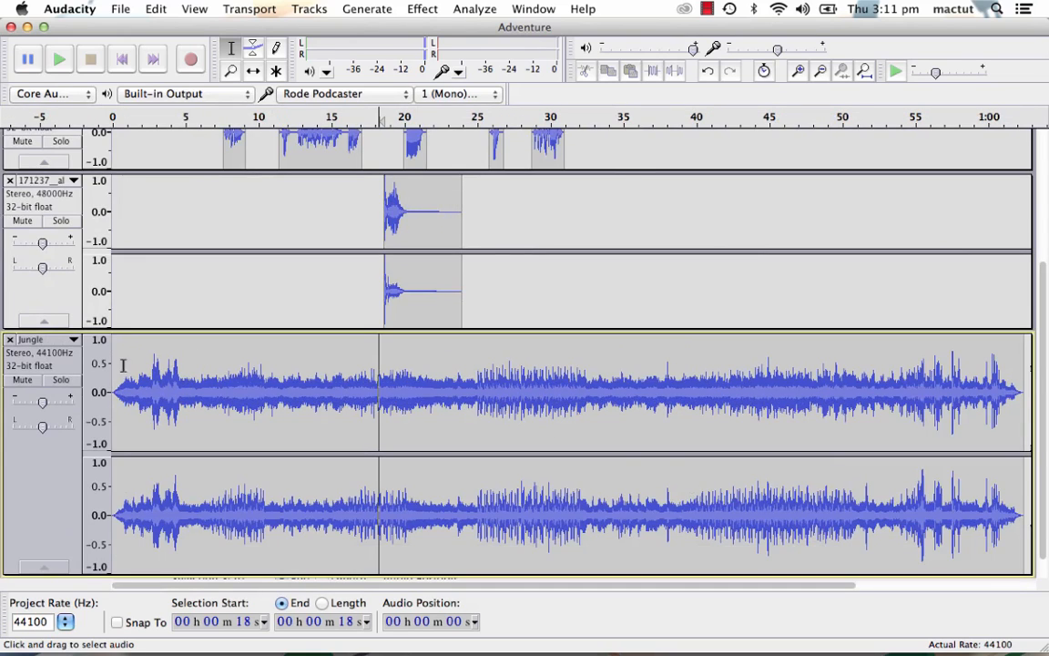
- Play the mix from the start to hear the loudness of the jungle background
{"action": "left_click", "coordinate": [122, 58]}
{"action": "left_click", "coordinate": [58, 60]}
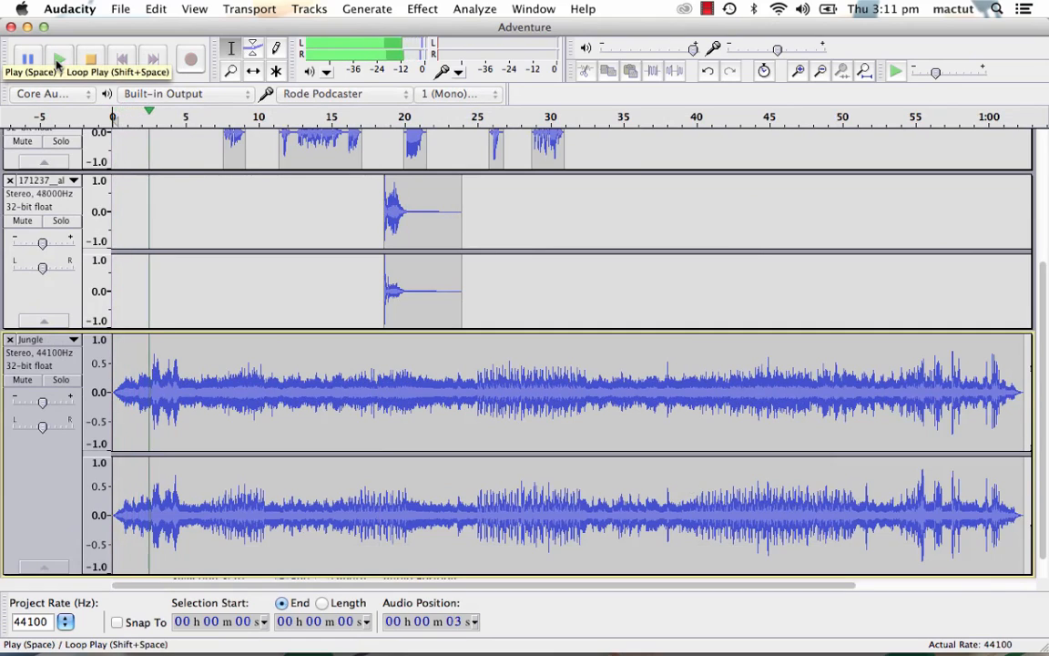
{"action": "left_click", "coordinate": [94, 64]}
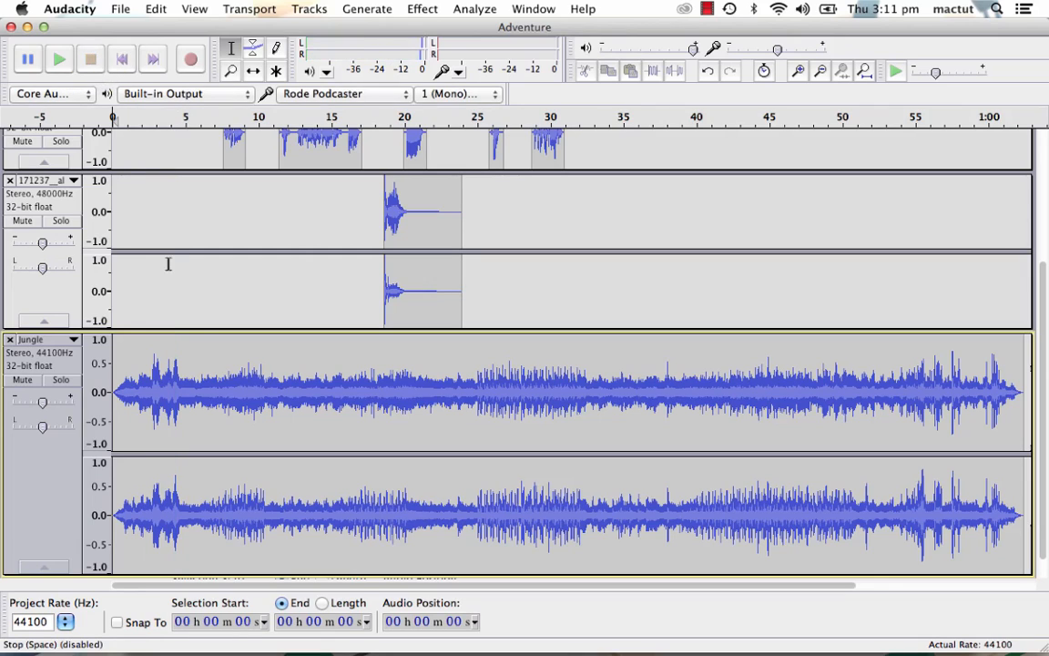
- Lower the Jungle track's gain well below 0 dB, adjusting it while the mix plays from the start
{"action": "mouse_move", "coordinate": [41, 409]}
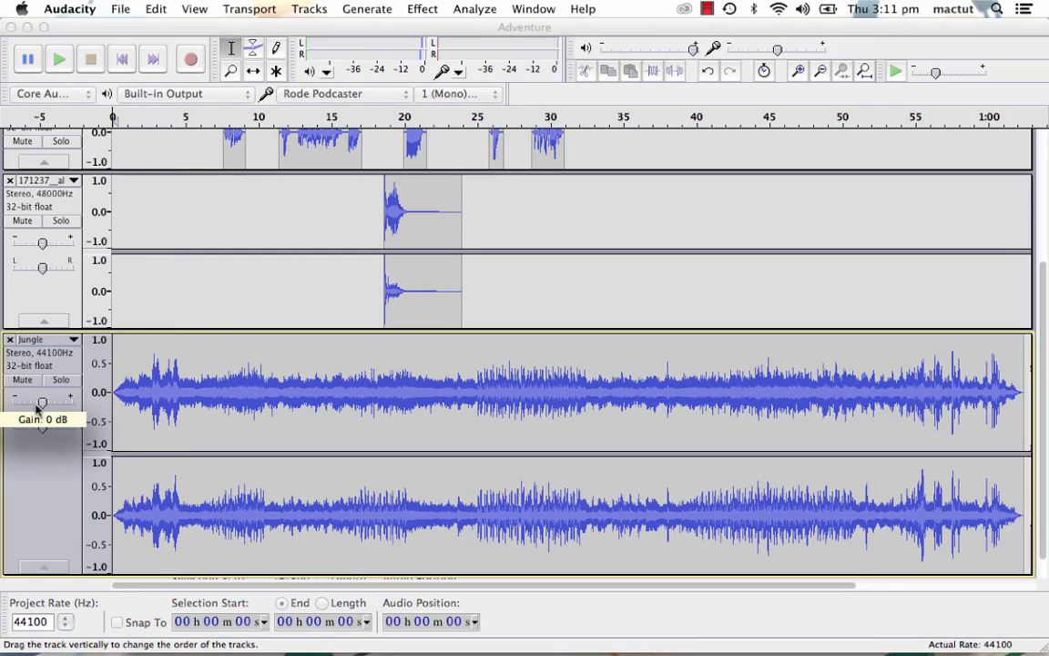
{"action": "left_click_drag", "start_coordinate": [23, 409], "coordinate": [21, 410]}
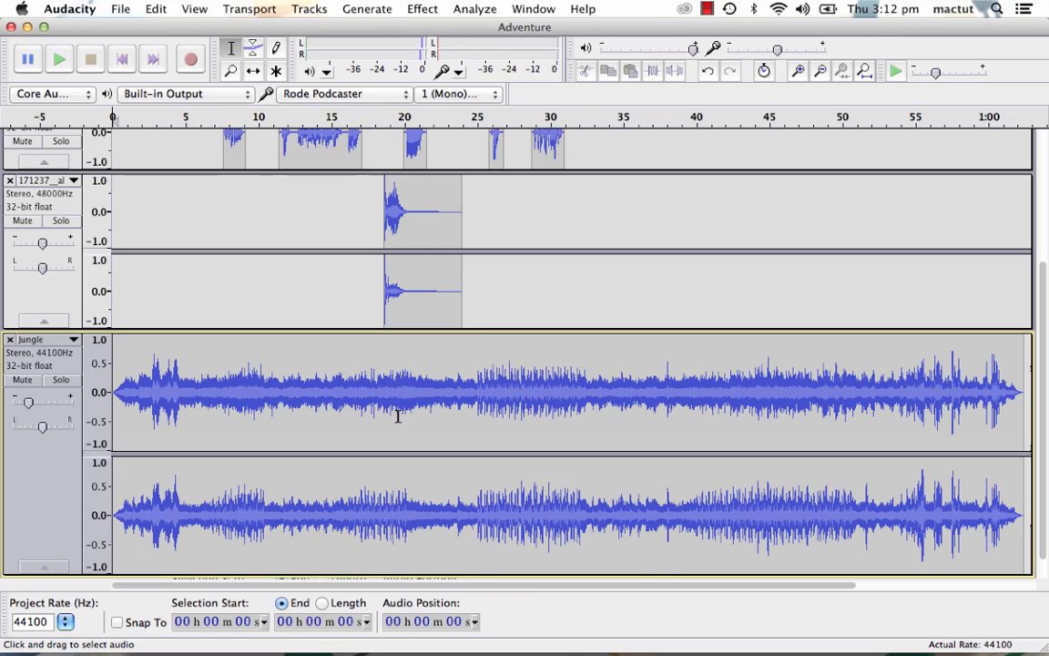
{"action": "left_click", "coordinate": [61, 60]}
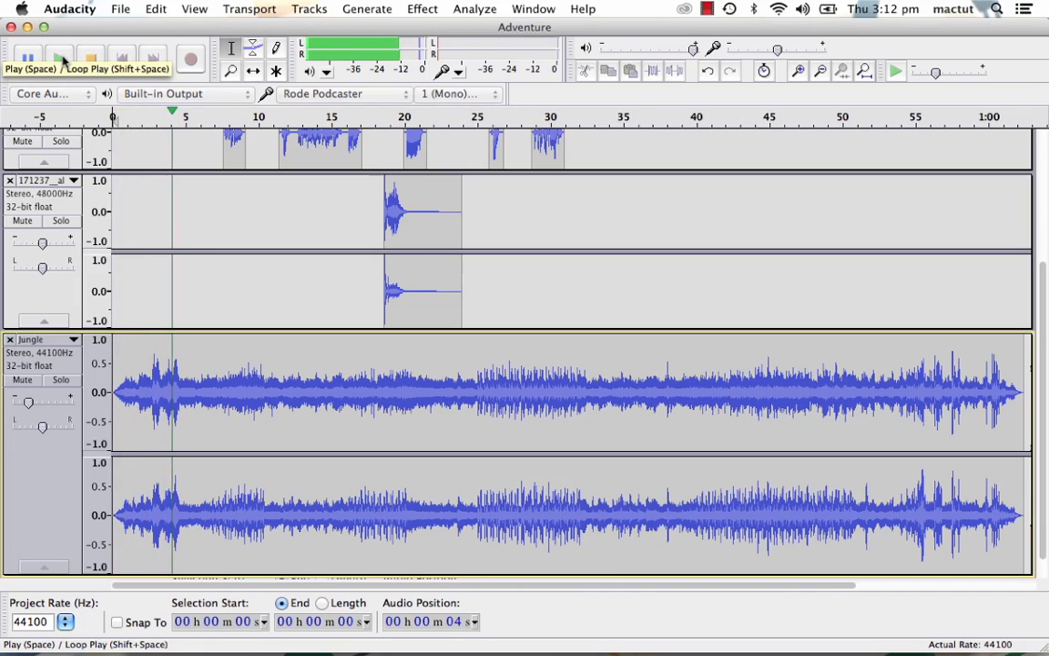
{"action": "left_click_drag", "start_coordinate": [28, 407], "coordinate": [20, 409]}
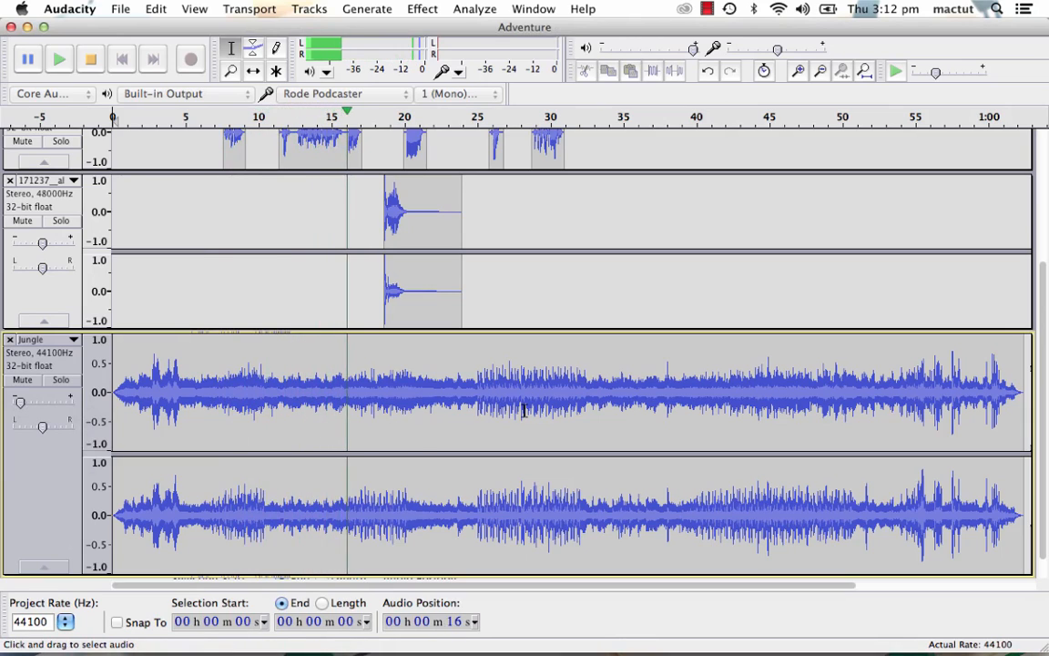
{"action": "left_click", "coordinate": [91, 62]}
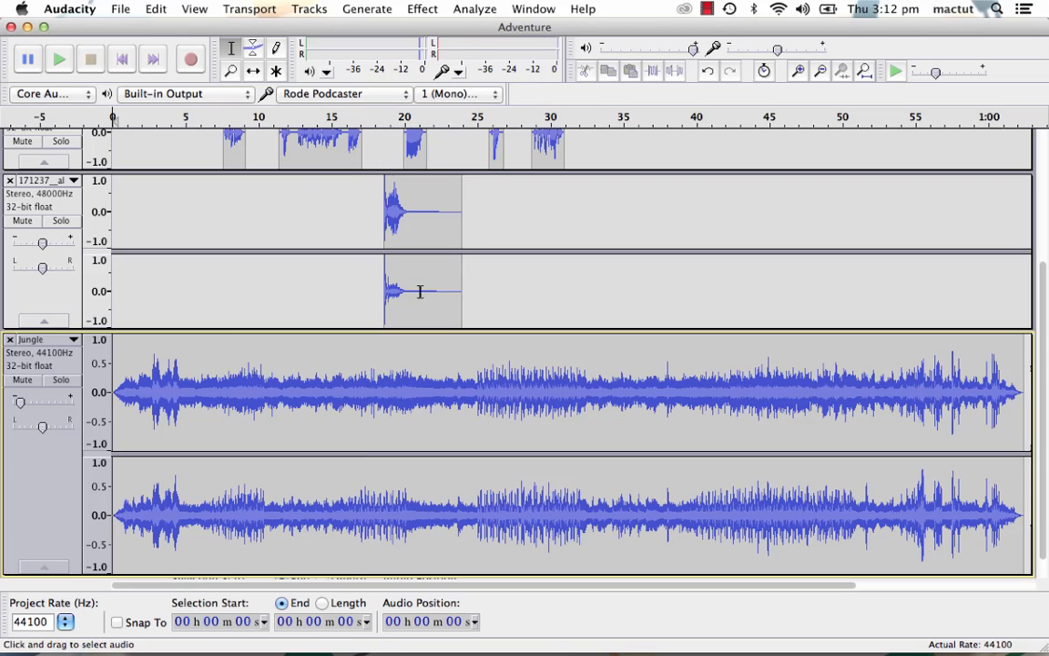
- Play the mix from about 21 seconds to check the dialogue over the quieter jungle background
{"action": "scroll", "coordinate": [514, 308], "scroll_direction": "right", "scroll_amount": 3}
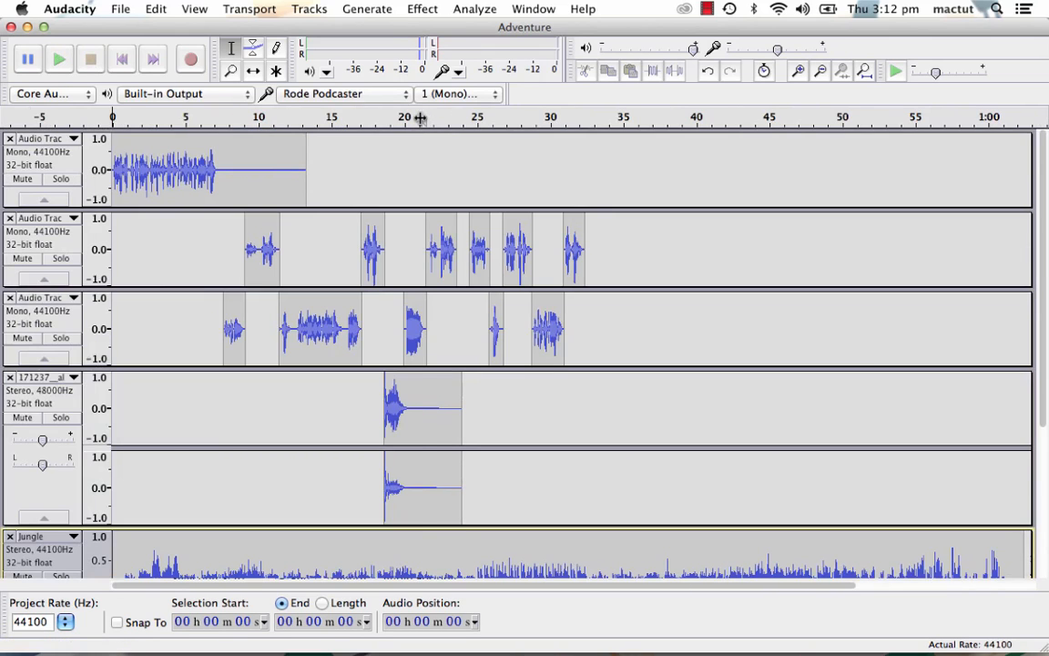
{"action": "left_click", "coordinate": [420, 117]}
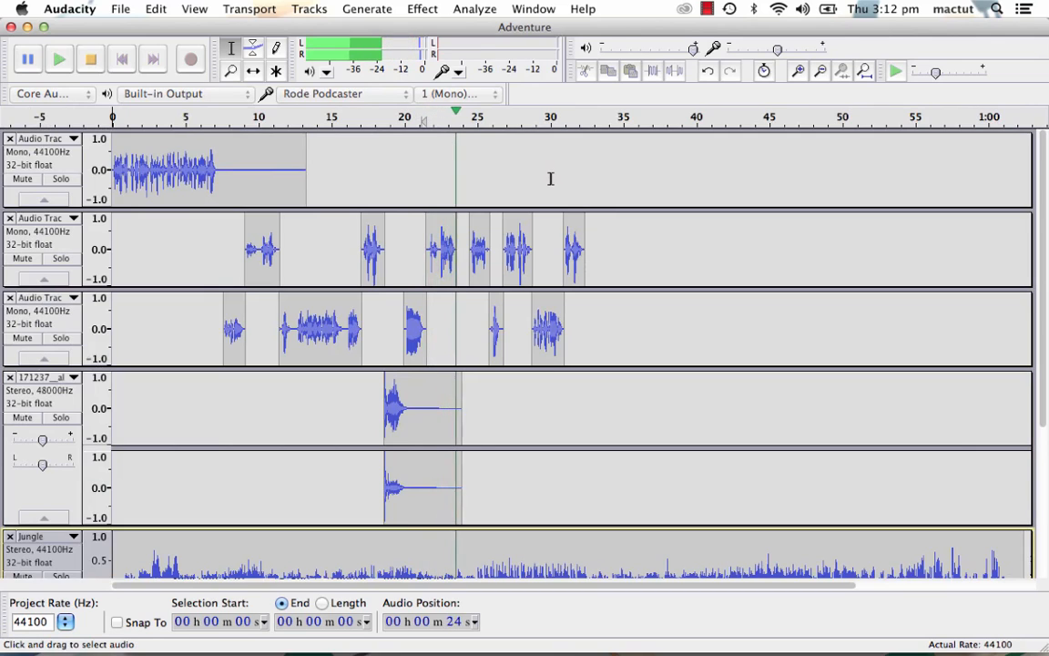
{"action": "key", "text": "space"}
{"action": "scroll", "coordinate": [473, 273], "scroll_direction": "down", "scroll_amount": 3}
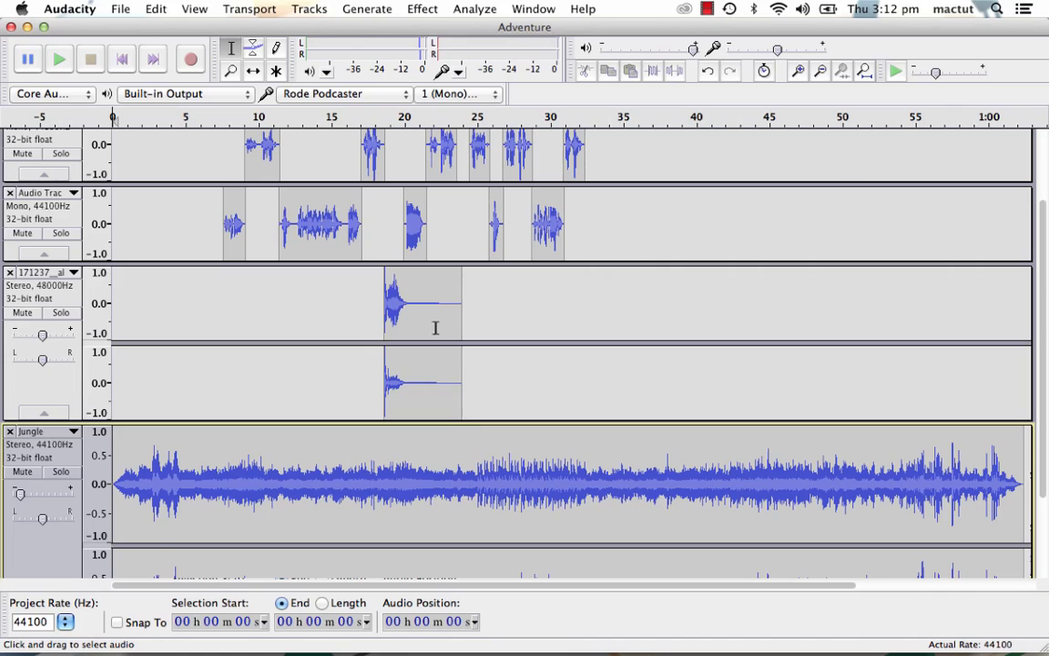
- Use the Envelope tool to fade the Jungle track to near silence between about 24 and 25 seconds
{"action": "scroll", "coordinate": [454, 385], "scroll_direction": "down", "scroll_amount": 2}
{"action": "left_click", "coordinate": [252, 50]}
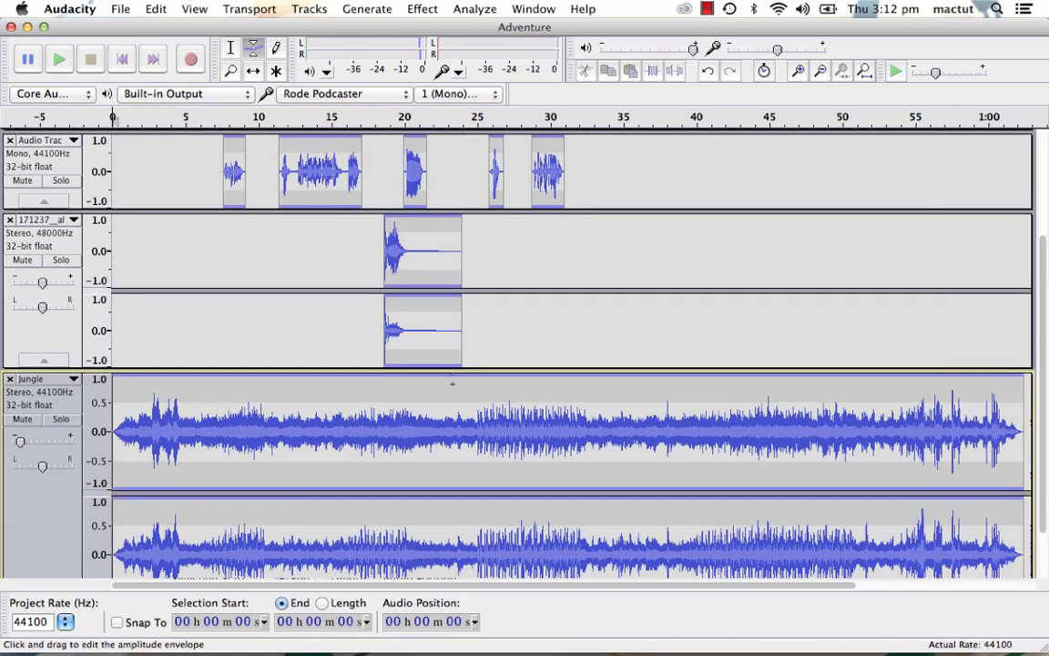
{"action": "scroll", "coordinate": [460, 377], "scroll_direction": "down", "scroll_amount": 1}
{"action": "left_click_drag", "start_coordinate": [472, 342], "coordinate": [481, 389]}
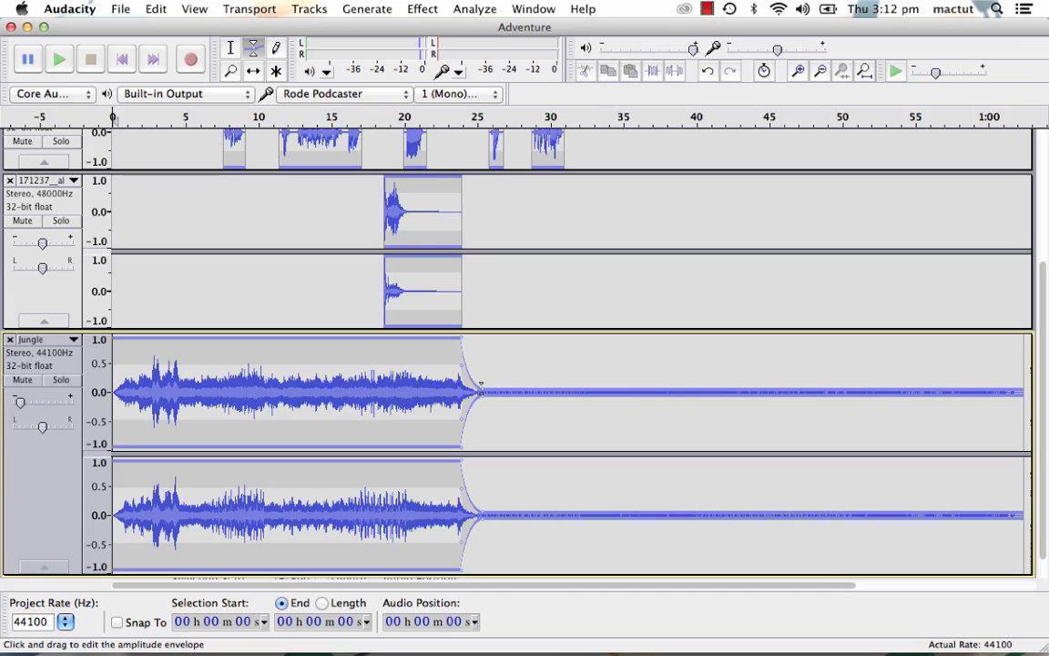
- Play the mix from about 22 seconds to hear the jungle background fade
{"action": "left_click", "coordinate": [440, 117]}
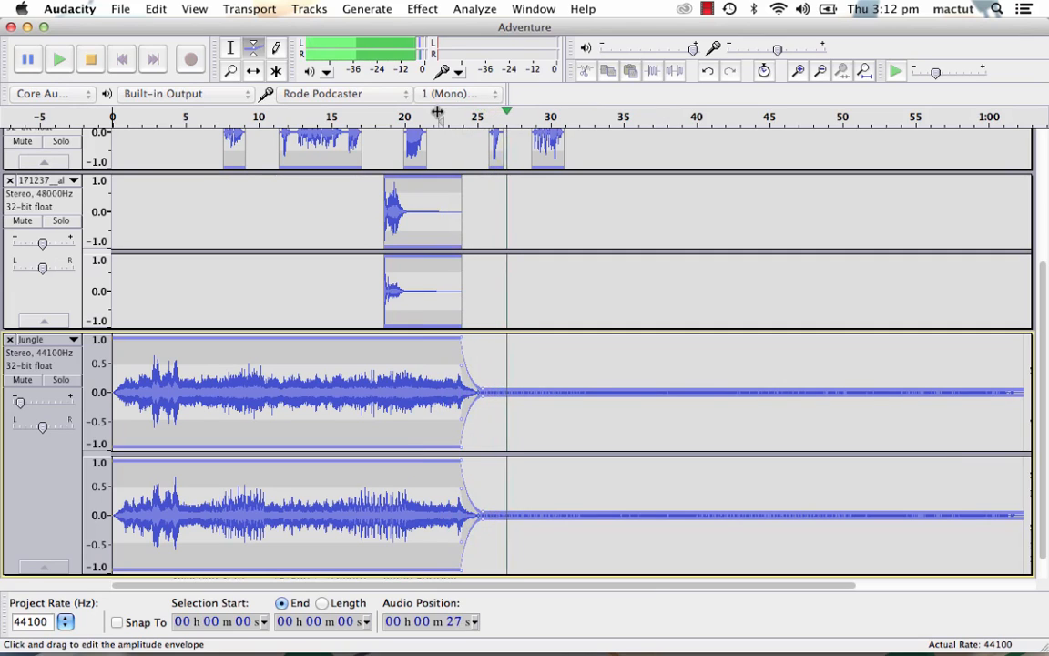
{"action": "left_click", "coordinate": [88, 58]}
{"action": "scroll", "coordinate": [471, 293], "scroll_direction": "up", "scroll_amount": 5}
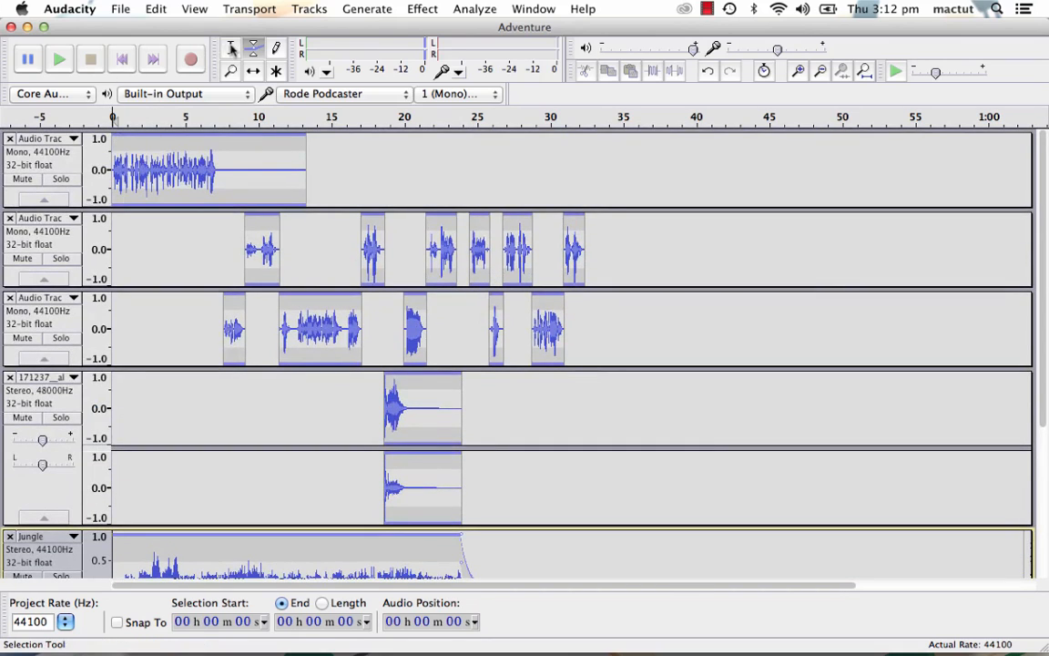
- Try applying Apple AUMatrixReverb with the Cathedral preset to both voice tracks' dialogue from 24 to 36 seconds
{"action": "left_click", "coordinate": [231, 48]}
{"action": "left_click_drag", "start_coordinate": [641, 339], "coordinate": [464, 264]}
{"action": "key", "text": "space"}
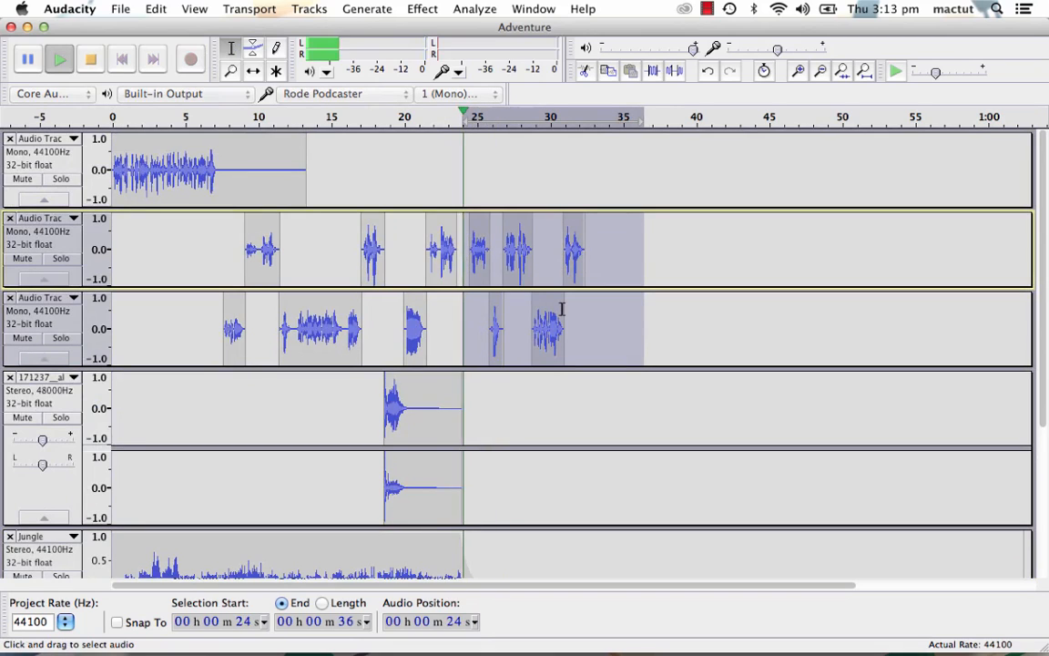
{"action": "key", "text": "space"}
{"action": "left_click", "coordinate": [422, 8]}
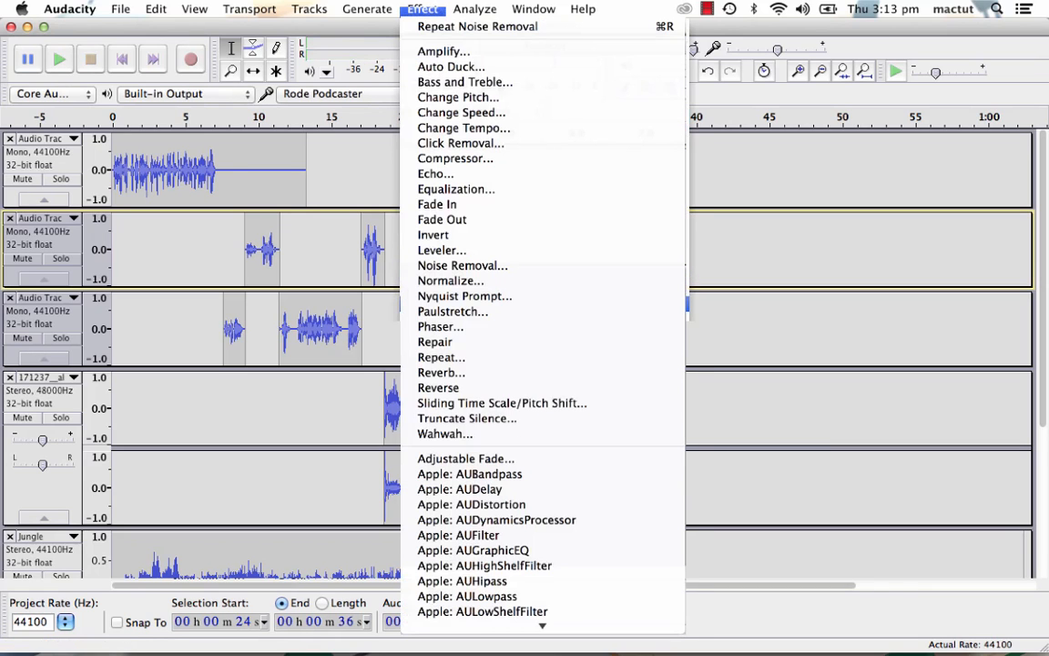
{"action": "scroll", "coordinate": [487, 552], "scroll_direction": "down", "scroll_amount": 5}
{"action": "left_click", "coordinate": [487, 547]}
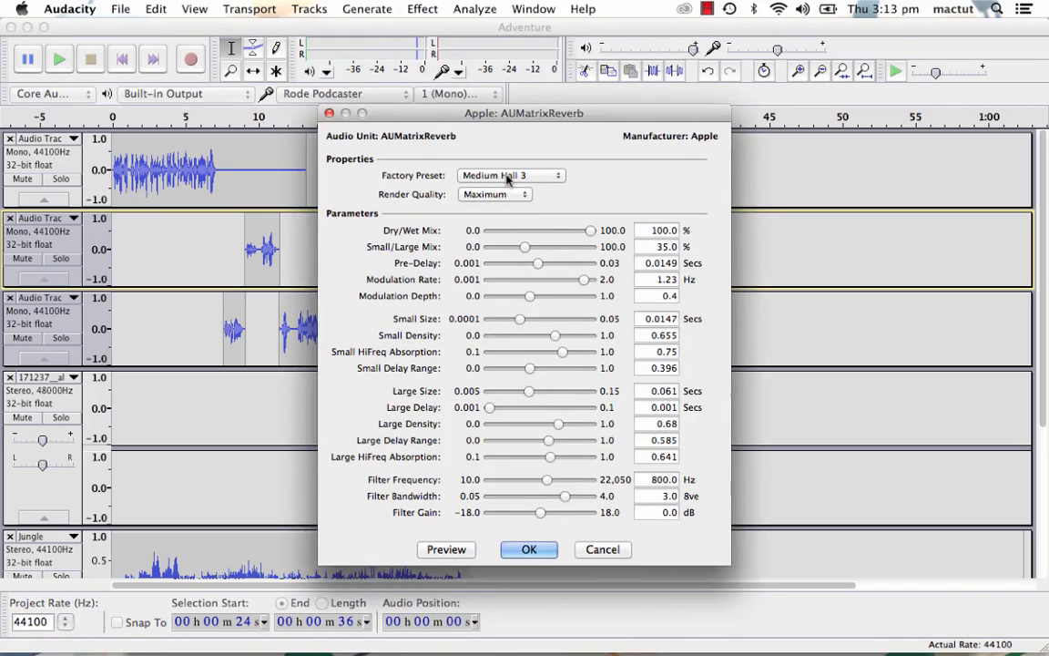
{"action": "left_click", "coordinate": [509, 176]}
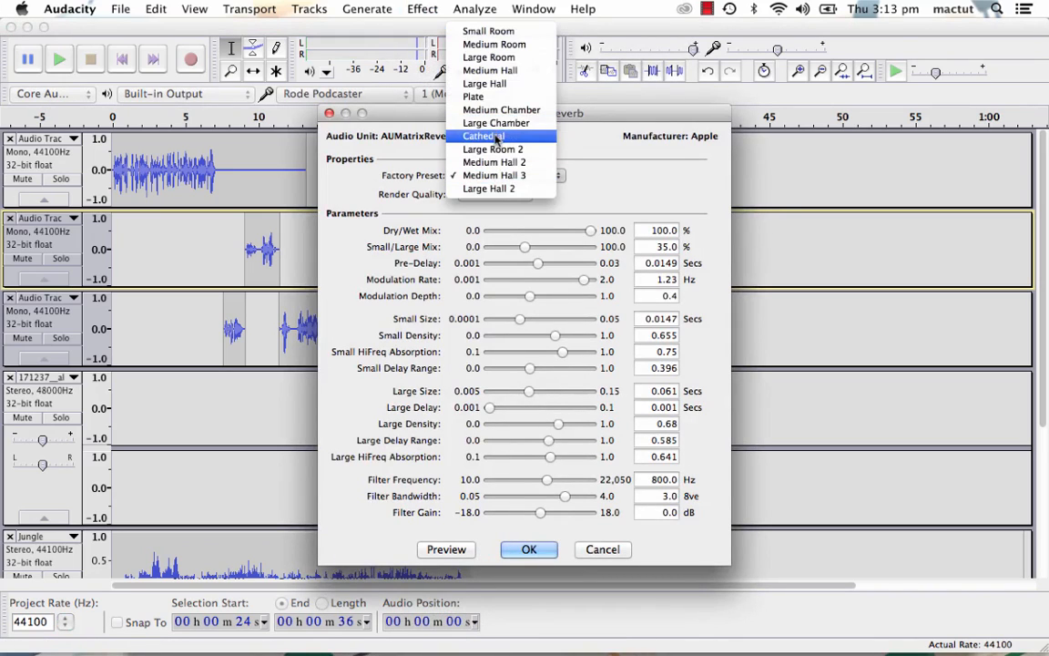
{"action": "left_click", "coordinate": [497, 137]}
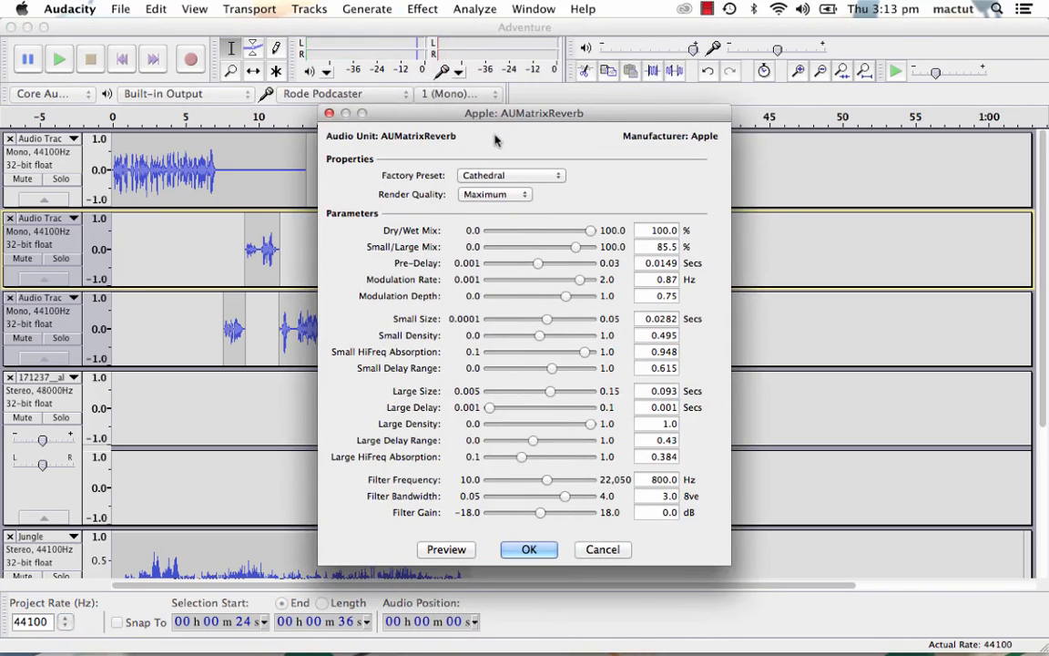
{"action": "left_click", "coordinate": [528, 550]}
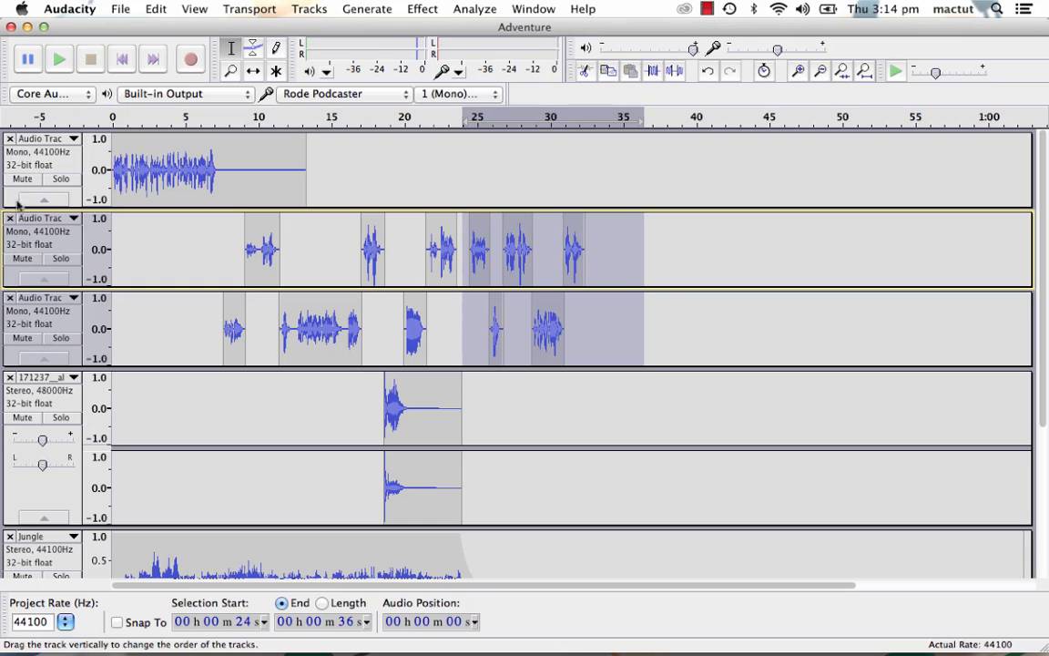
- Combine the two mono voice tracks into one stereo track
{"action": "left_click", "coordinate": [73, 219]}
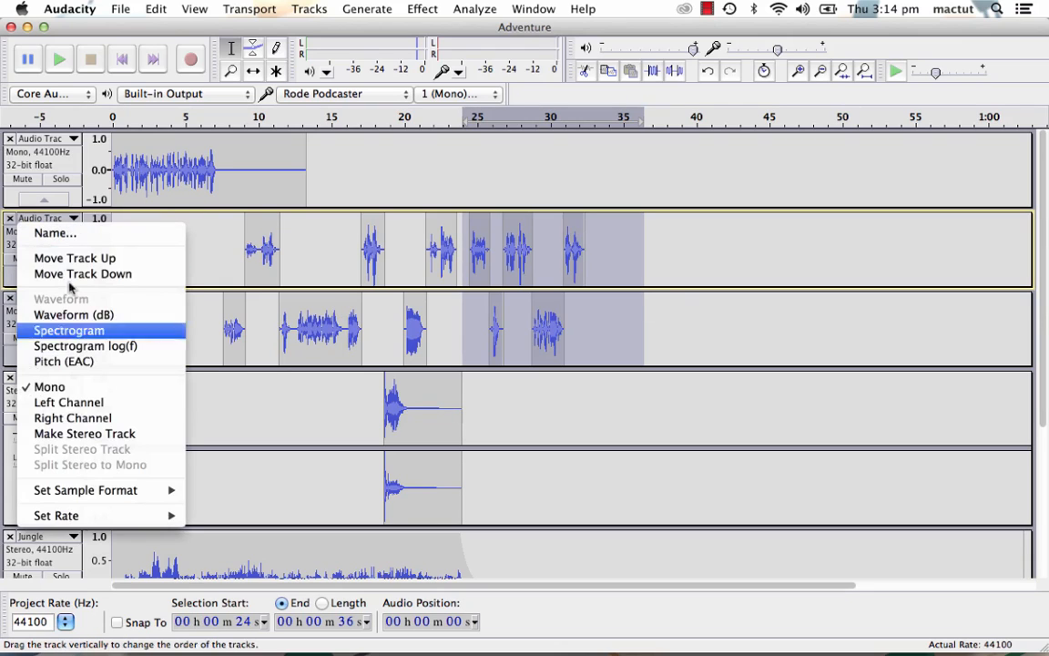
{"action": "left_click", "coordinate": [68, 434]}
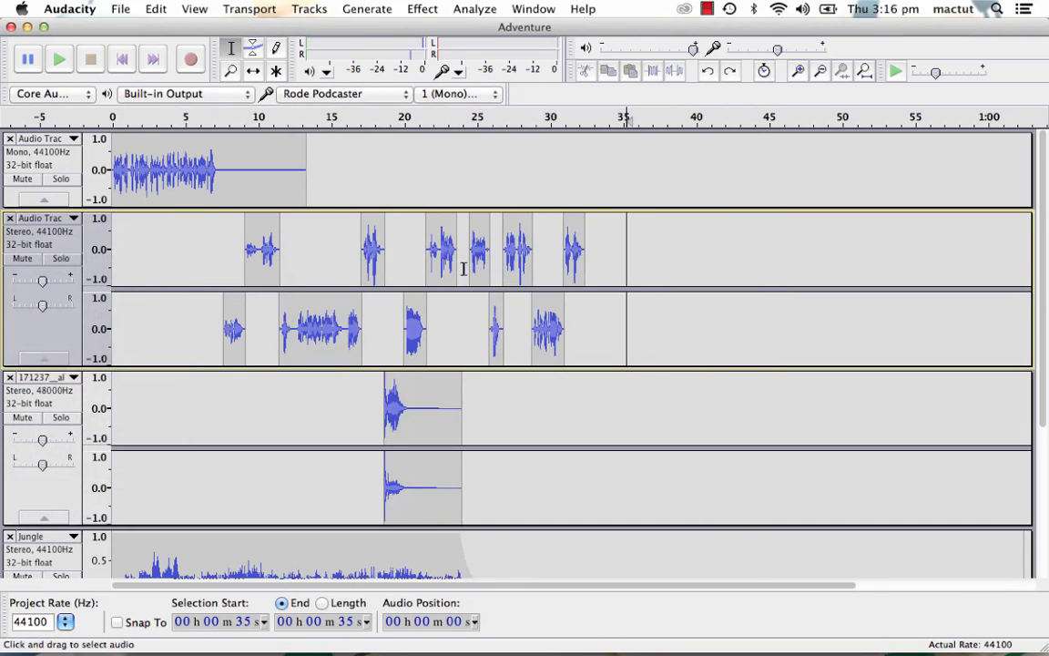
- Try applying Apple AUMatrixReverb with the Small Room preset to the stereo voice track from 24 to 34 seconds, and play that part
{"action": "left_click_drag", "start_coordinate": [463, 264], "coordinate": [611, 312]}
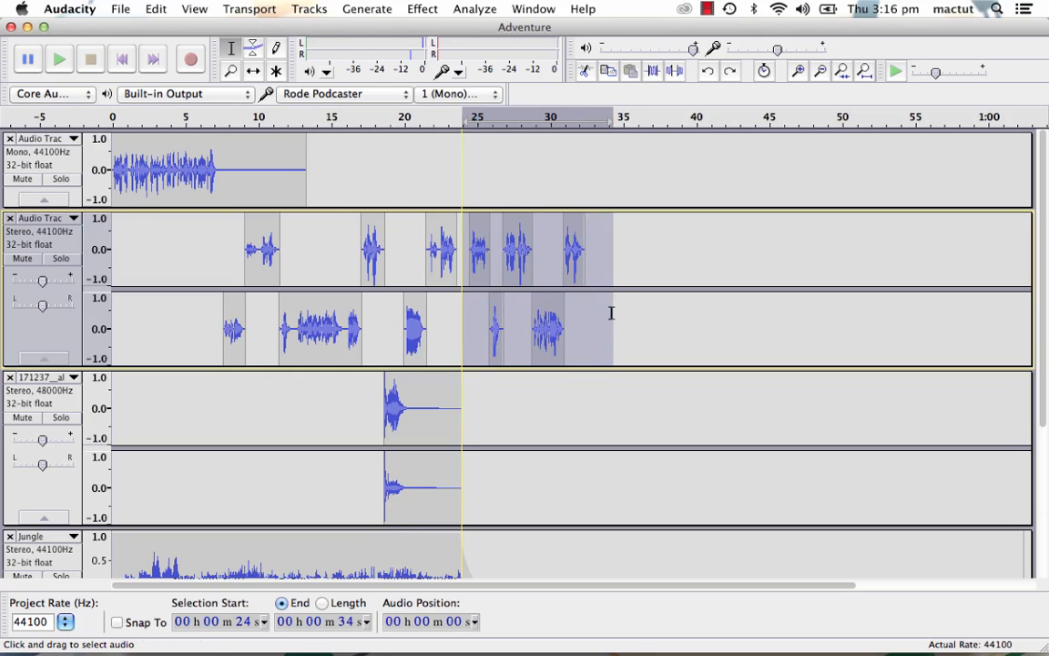
{"action": "left_click", "coordinate": [423, 8]}
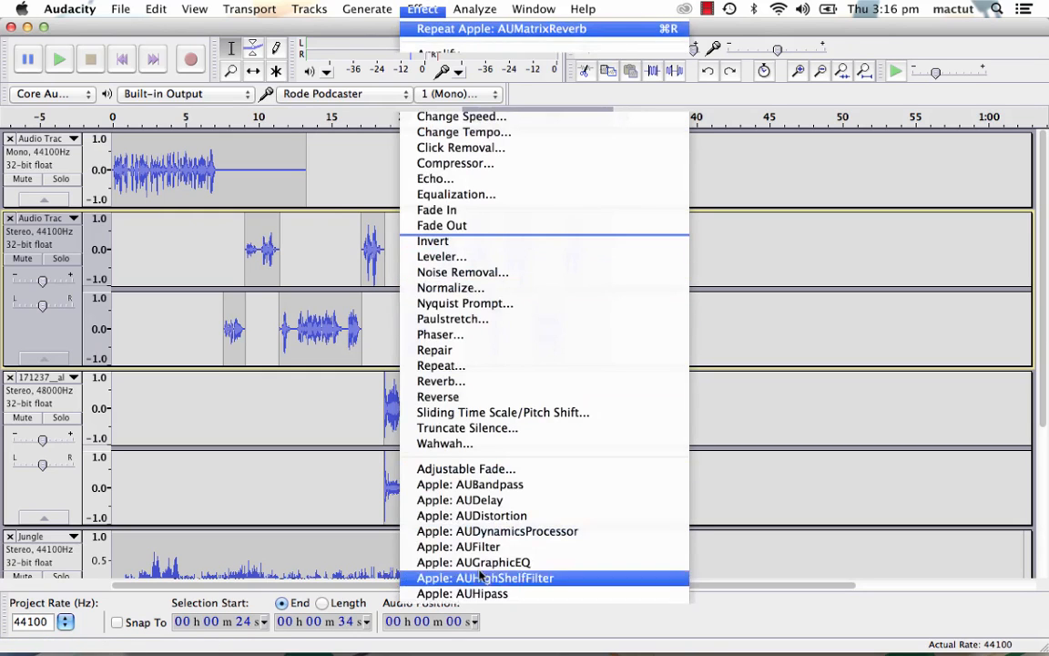
{"action": "scroll", "coordinate": [496, 537], "scroll_direction": "down", "scroll_amount": 5}
{"action": "left_click", "coordinate": [505, 470]}
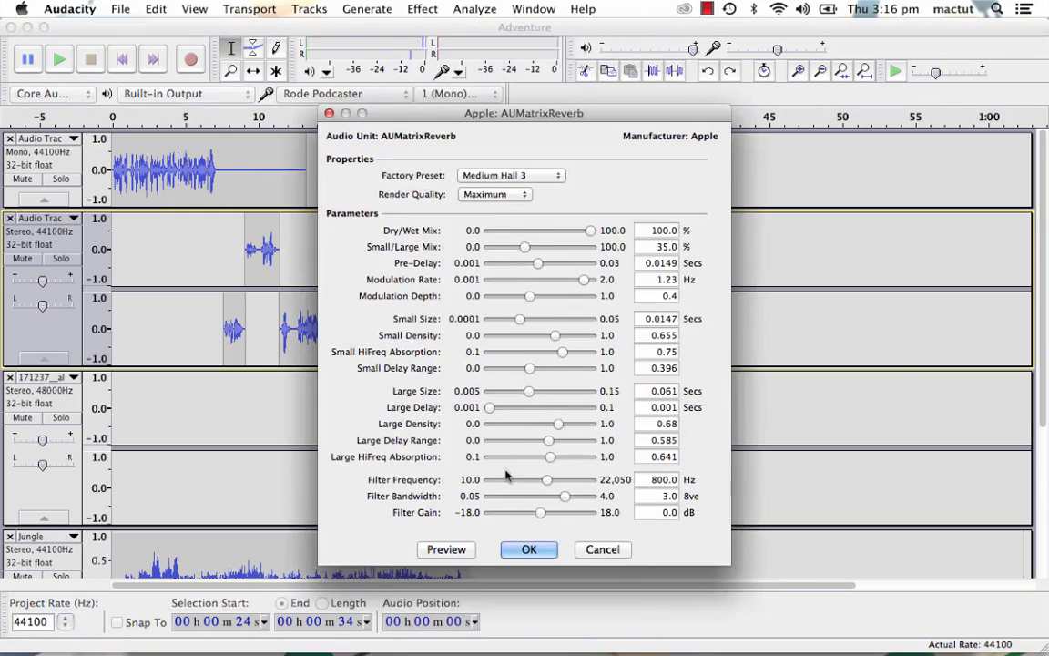
{"action": "left_click", "coordinate": [493, 167]}
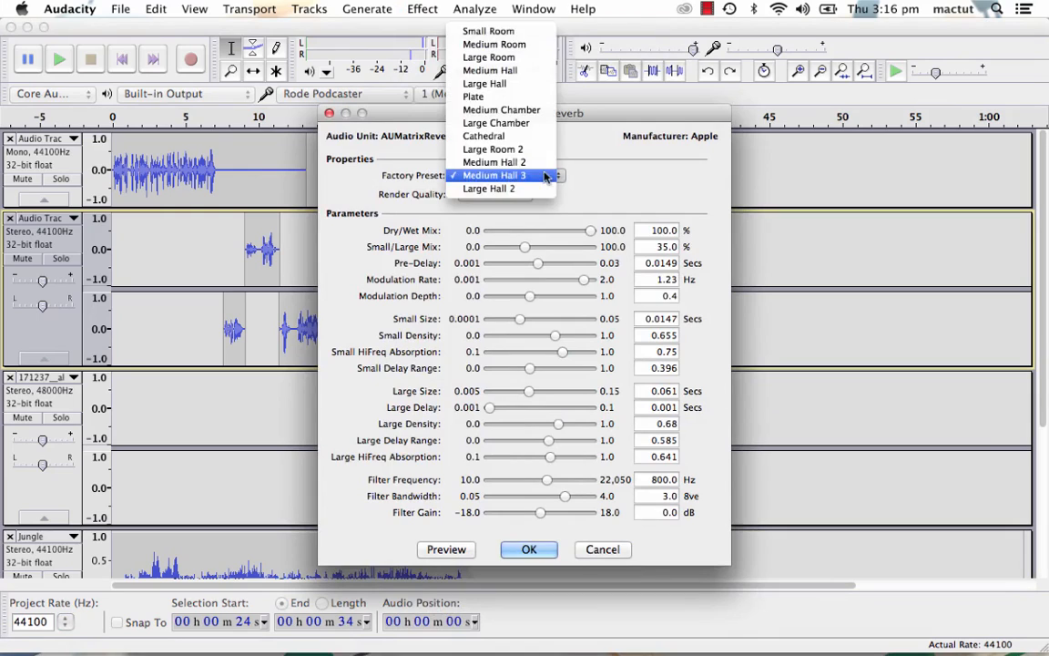
{"action": "left_click", "coordinate": [488, 31]}
{"action": "left_click", "coordinate": [529, 549]}
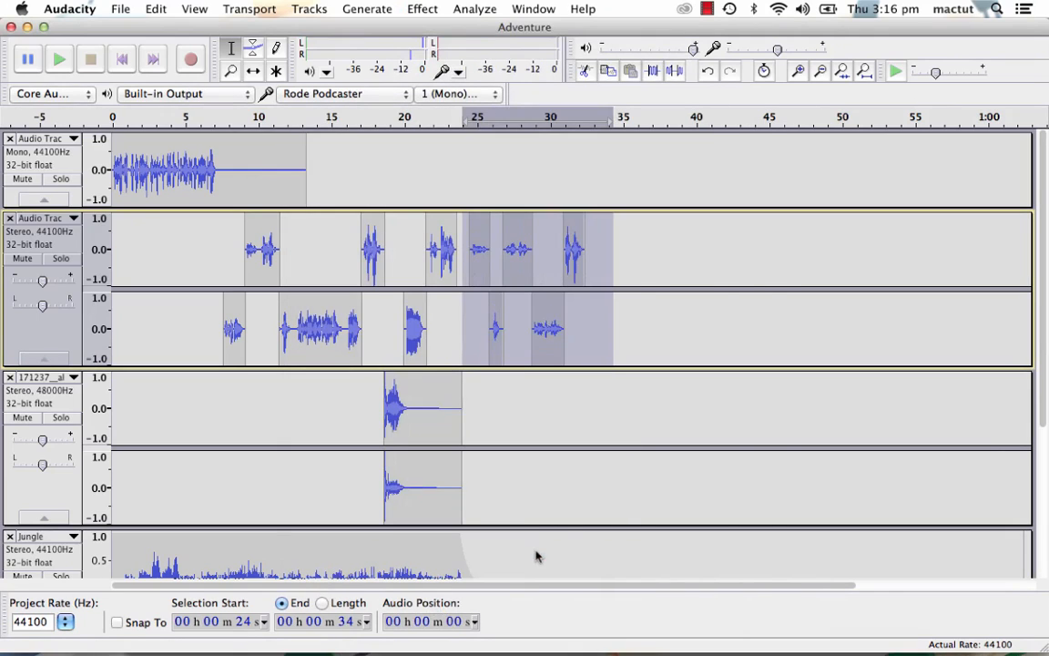
{"action": "key", "text": "space"}
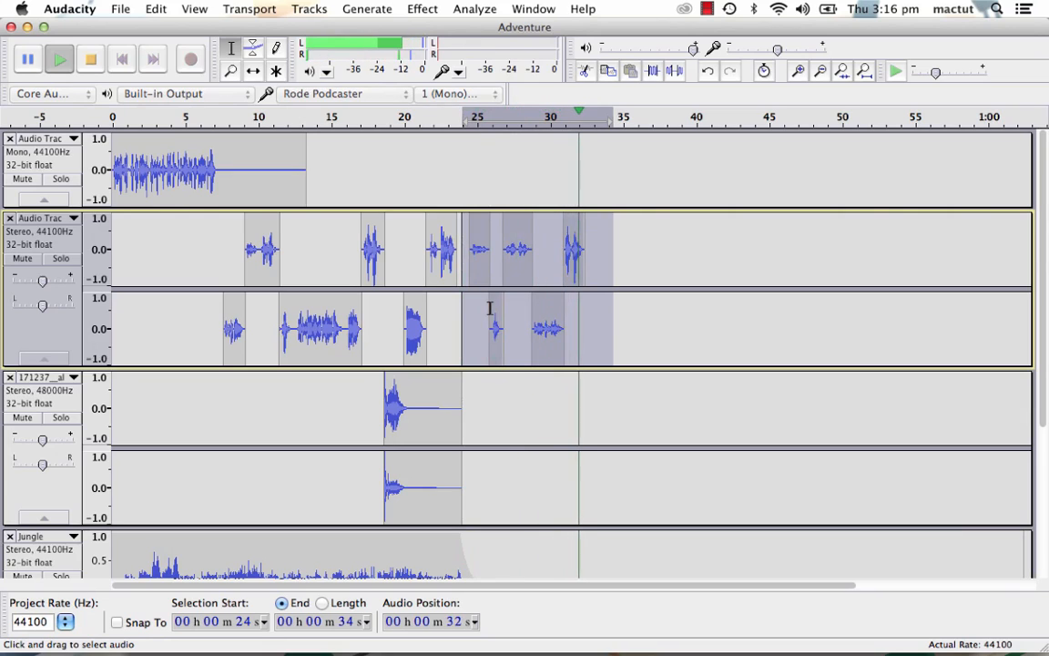
{"action": "key", "text": "space"}
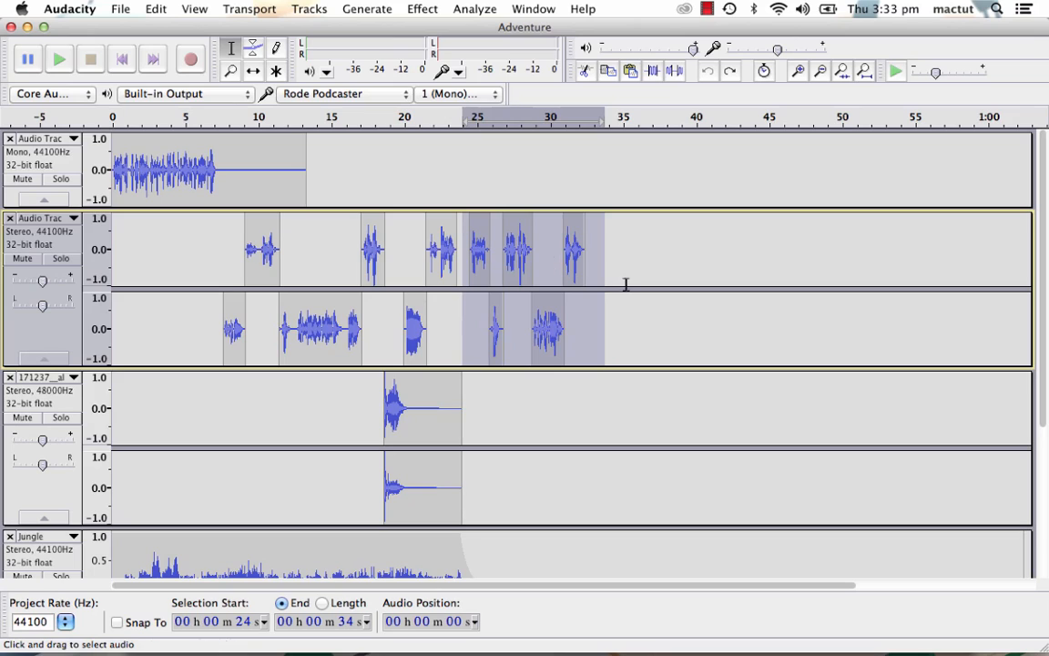
- Copy the stereo voice track's dialogue from 24 to 34 seconds and paste it at about 35 seconds
{"action": "left_click", "coordinate": [595, 266]}
{"action": "left_click_drag", "start_coordinate": [594, 265], "coordinate": [462, 280]}
{"action": "left_click", "coordinate": [621, 271]}
{"action": "key", "text": "super+v"}
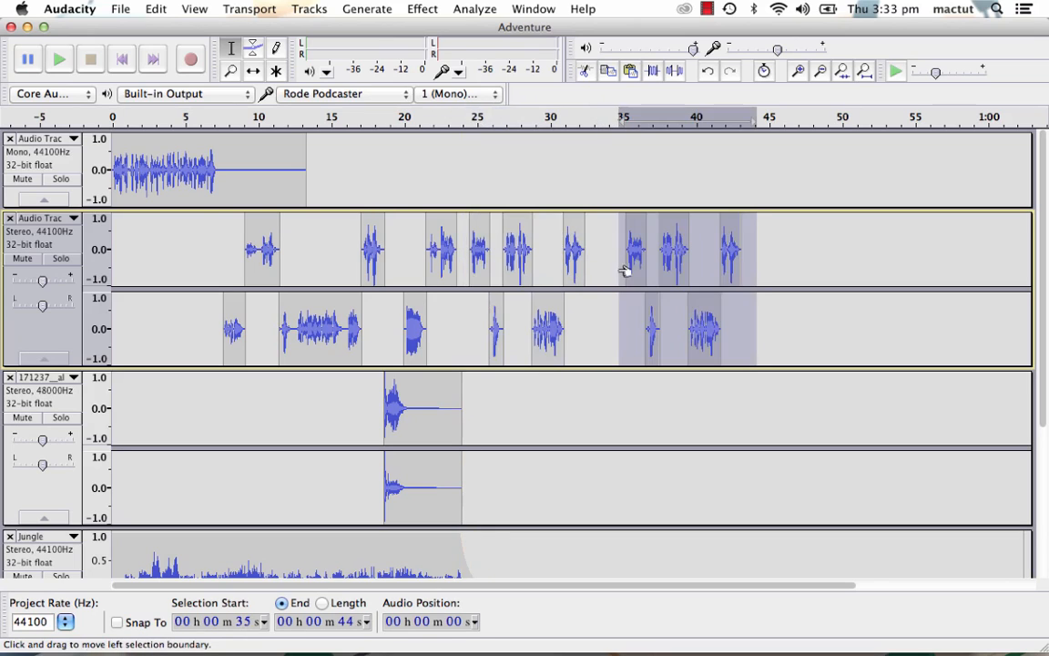
- Repeat the last AUMatrixReverb effect on the stereo voice track from 24 to 45 seconds
{"action": "left_click_drag", "start_coordinate": [575, 278], "coordinate": [464, 277]}
{"action": "left_click", "coordinate": [440, 11]}
{"action": "left_click", "coordinate": [451, 31]}
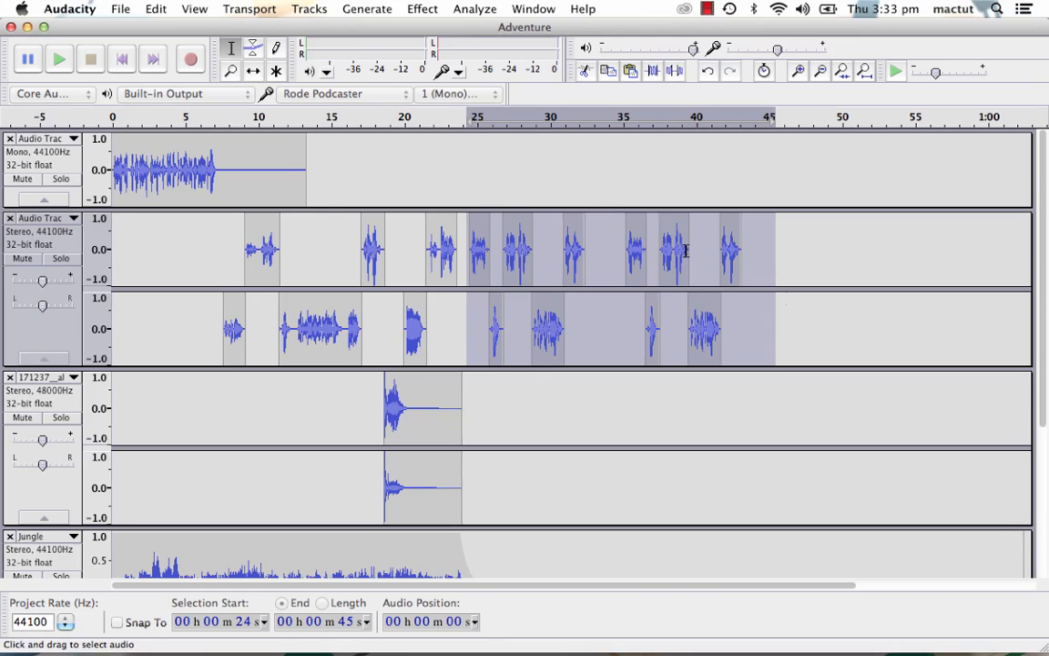
- Delete the pasted duplicate dialogue from 35 to 49 seconds and play the mix from about 23 seconds
{"action": "left_click", "coordinate": [800, 253]}
{"action": "left_click_drag", "start_coordinate": [827, 264], "coordinate": [615, 286]}
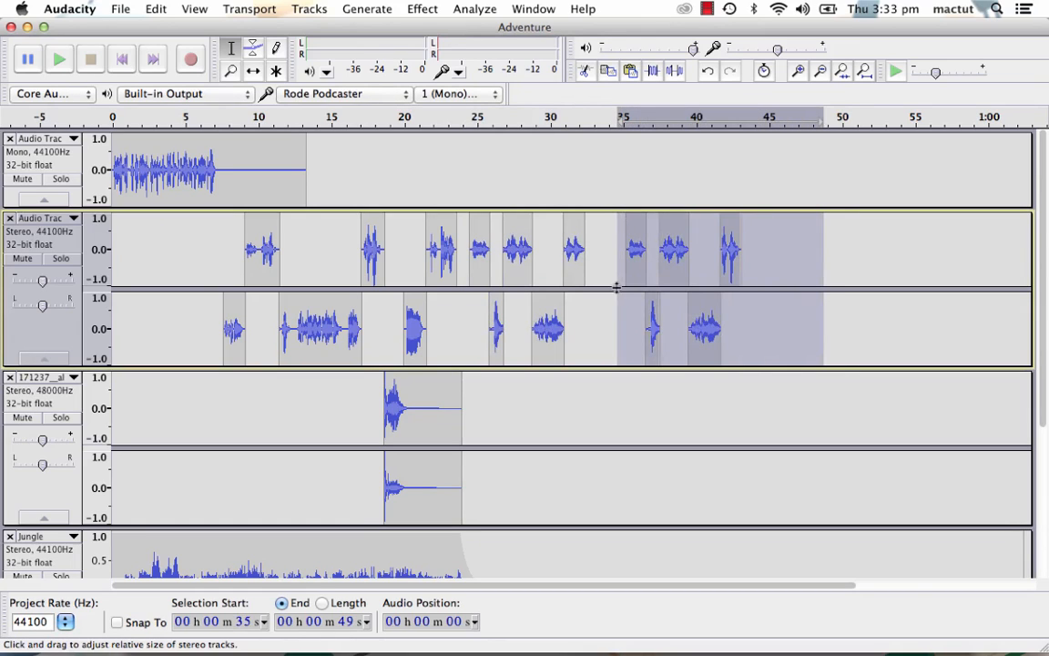
{"action": "key", "text": "Delete"}
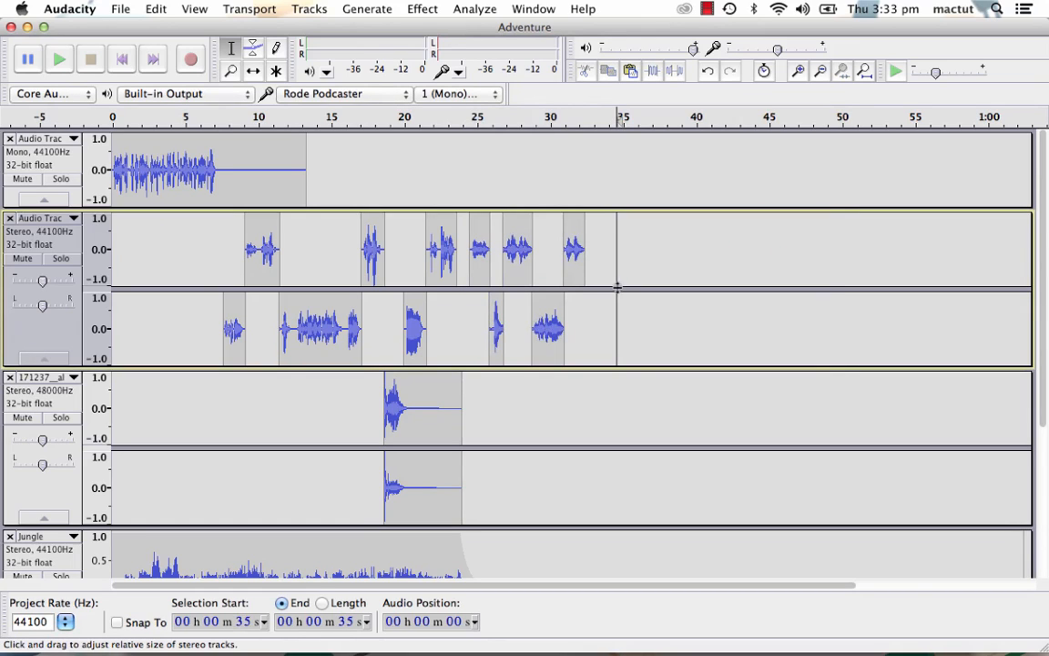
{"action": "left_click", "coordinate": [453, 121]}
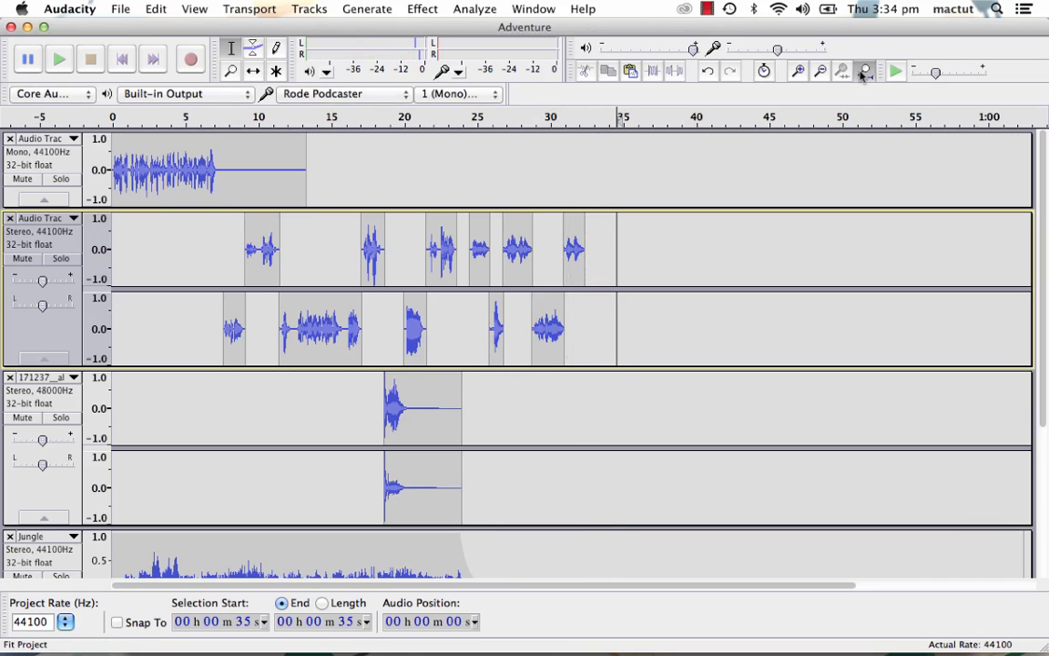
- Delete the Jungle track's audio from 33 seconds to its end and fit the whole project in the window
{"action": "left_click", "coordinate": [189, 9]}
{"action": "left_click", "coordinate": [236, 123]}
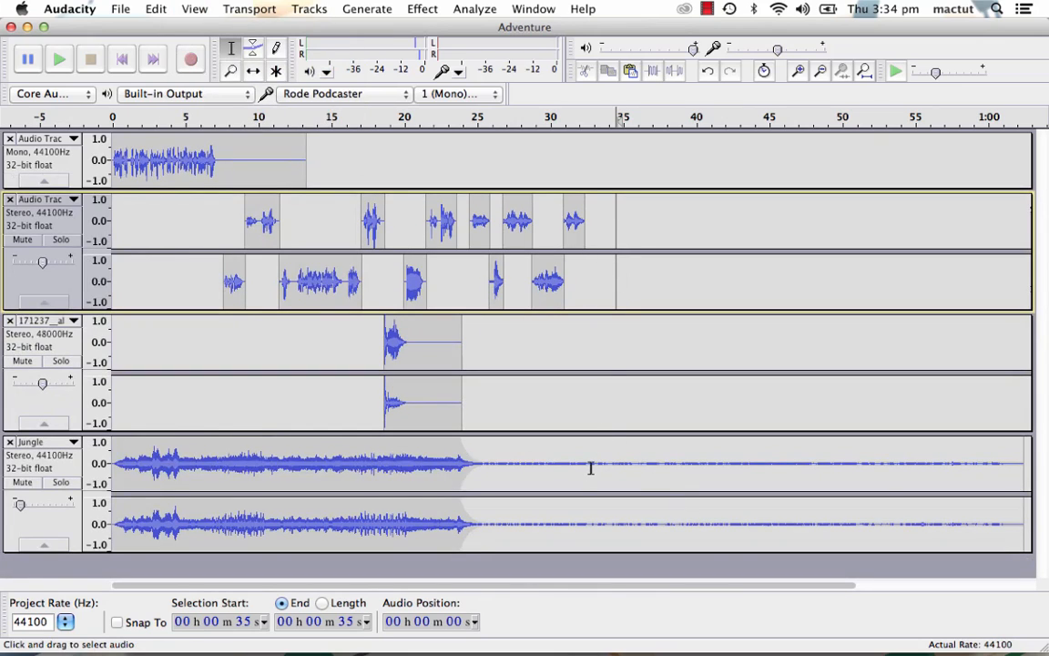
{"action": "left_click_drag", "start_coordinate": [591, 466], "coordinate": [1038, 470]}
{"action": "key", "text": "Delete"}
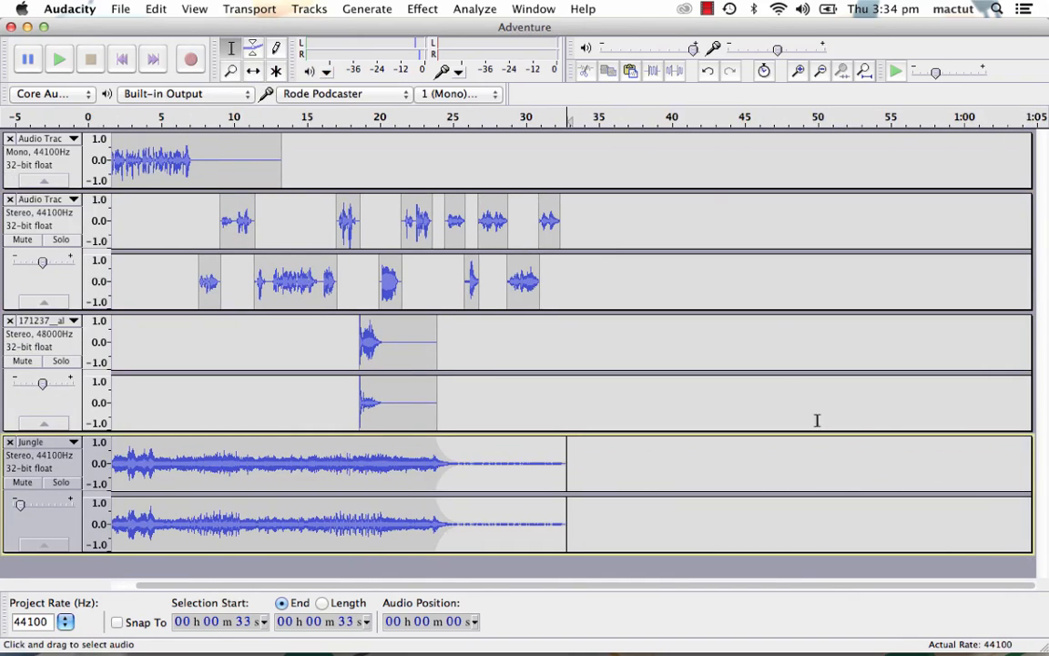
{"action": "left_click", "coordinate": [866, 73]}
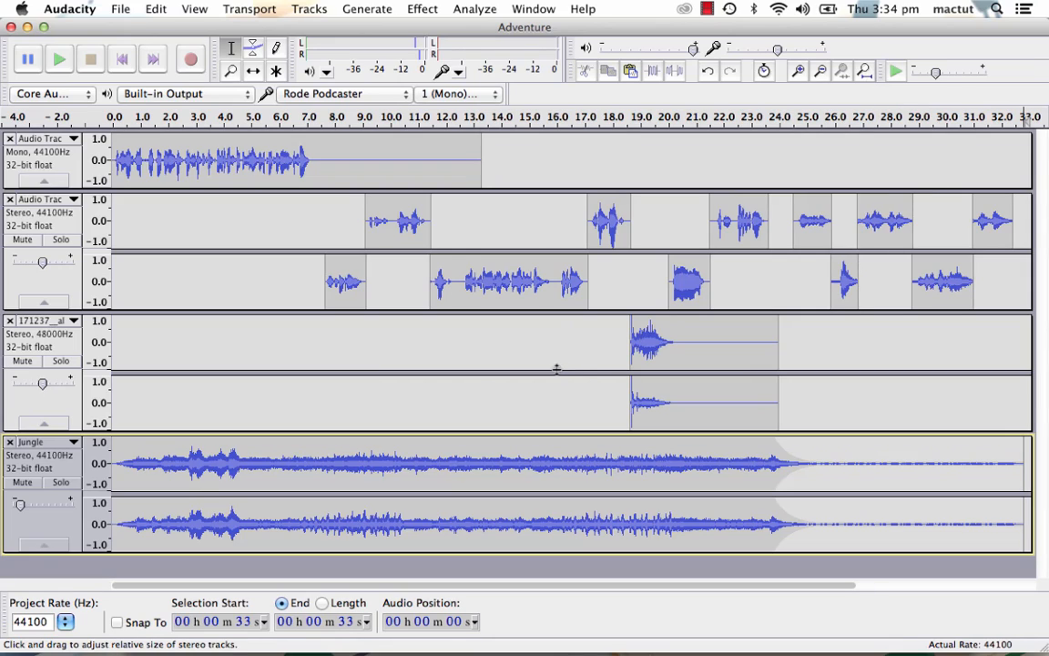
- Save the changes to the Adventure project
{"action": "left_click", "coordinate": [121, 9]}
{"action": "left_click", "coordinate": [121, 9]}
{"action": "left_click", "coordinate": [123, 9]}
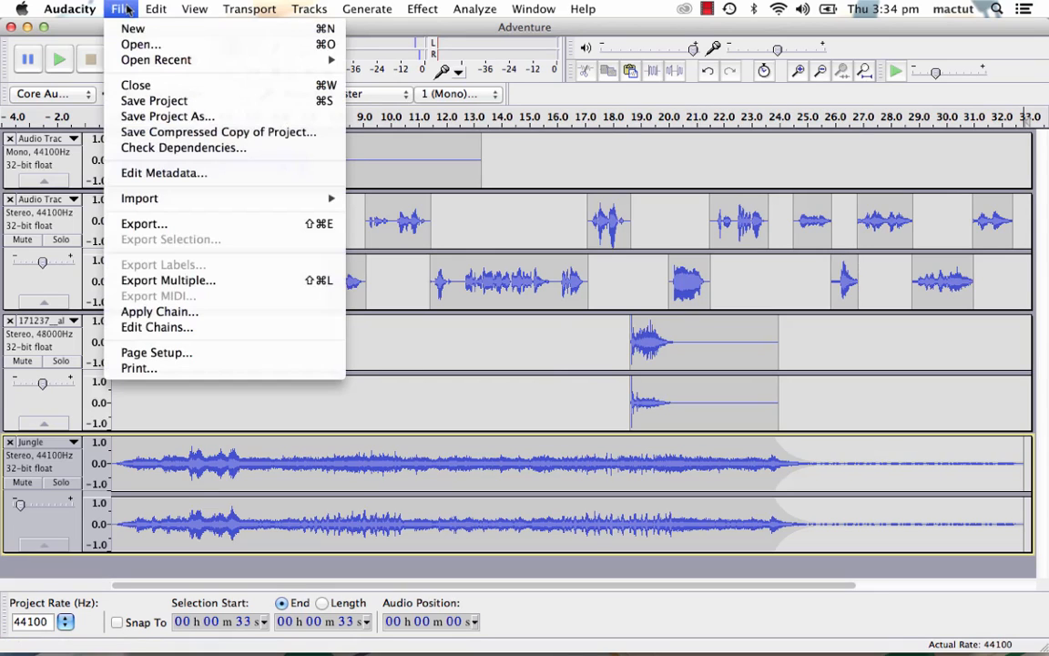
{"action": "left_click", "coordinate": [146, 100]}
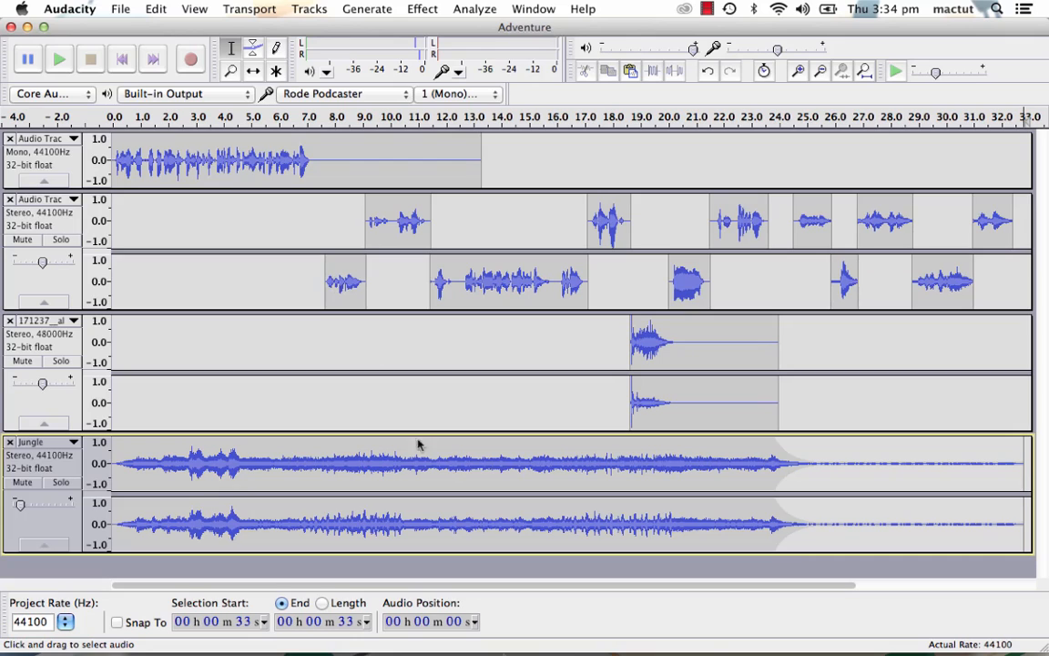
- Switch to Finder, examine the saved Adventure.aup file and the Adventure_data folder down to its d00 subfolder, and return to Audacity
{"action": "left_click", "coordinate": [356, 621]}
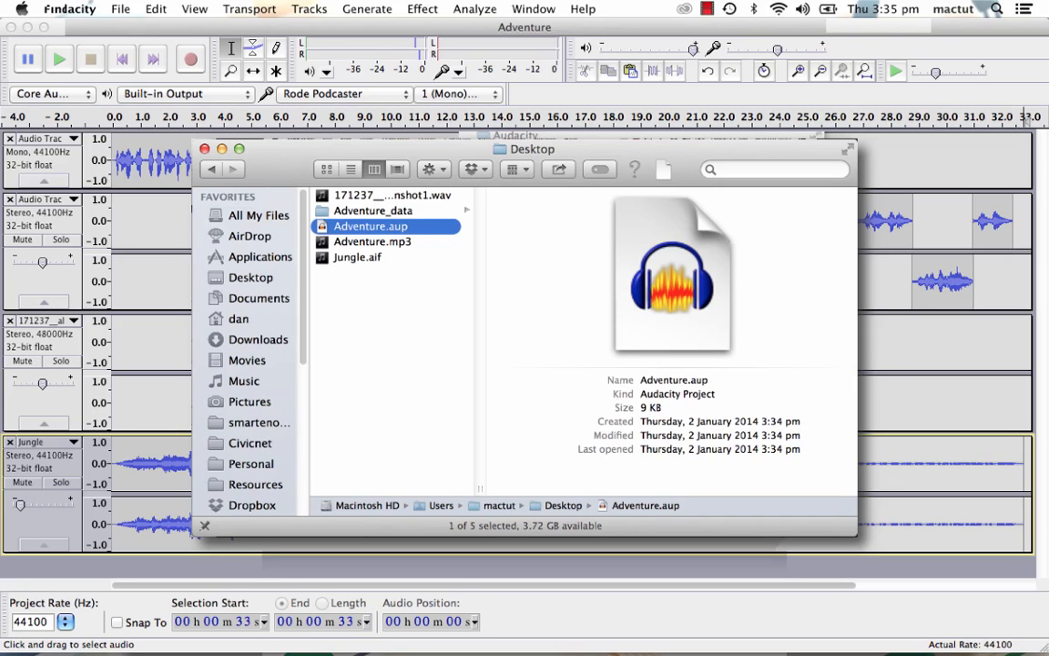
{"action": "key", "text": "Up"}
{"action": "key", "text": "Right"}
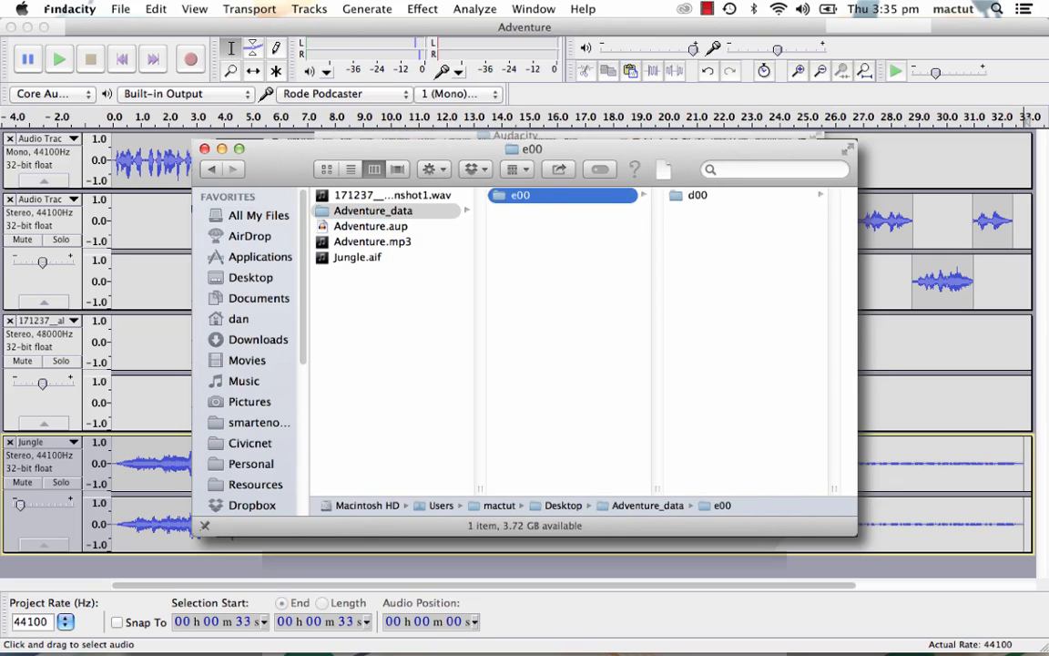
{"action": "key", "text": "Right"}
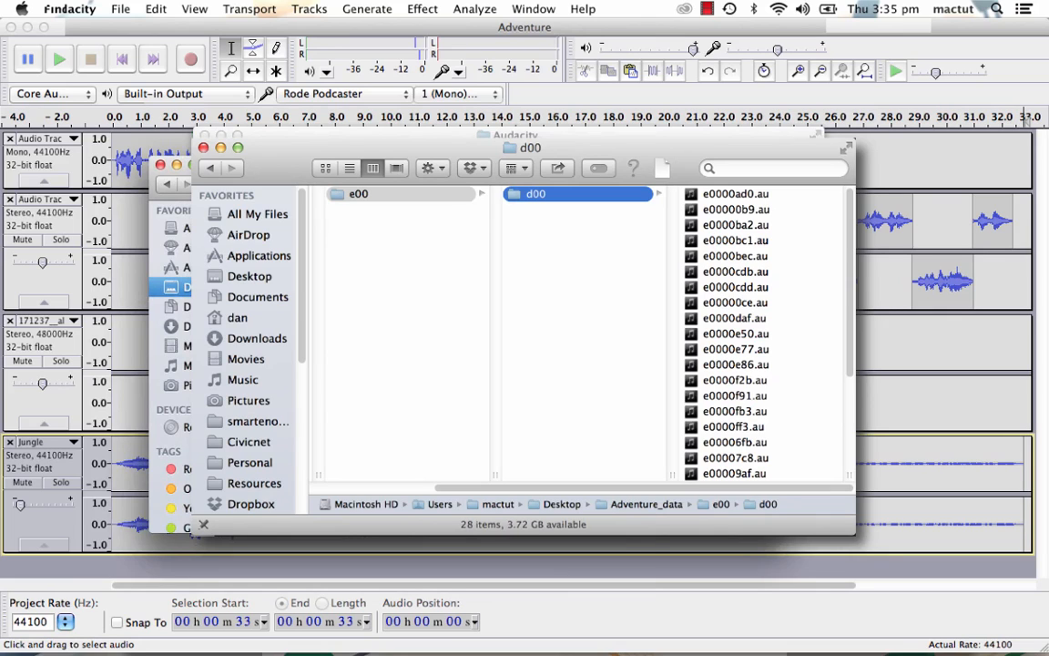
{"action": "key", "text": "super+Tab"}
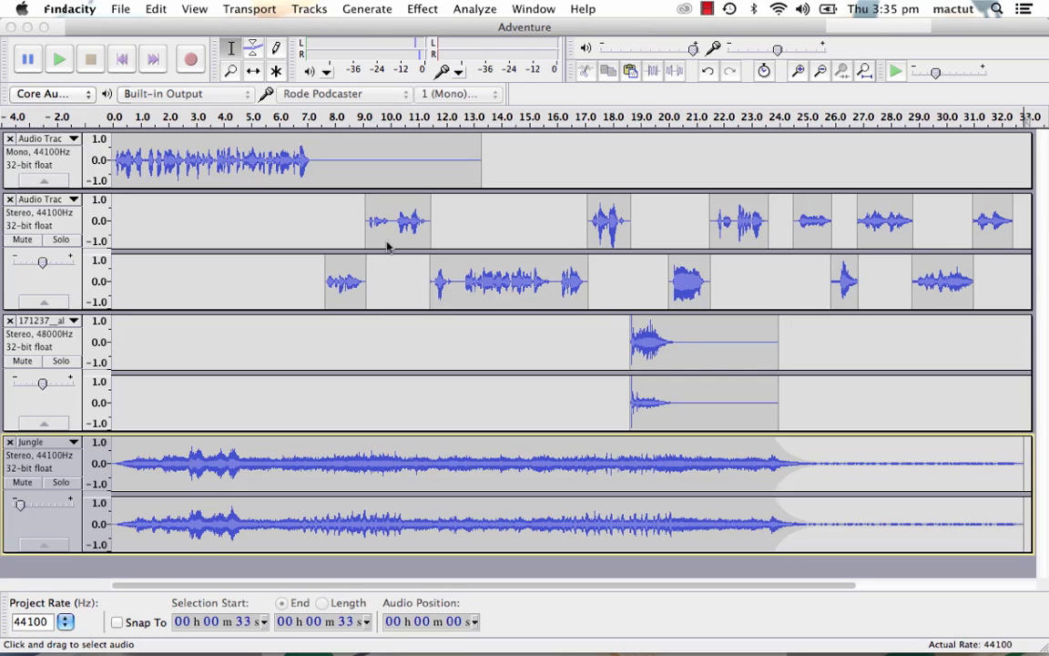
{"action": "left_click", "coordinate": [103, 28]}
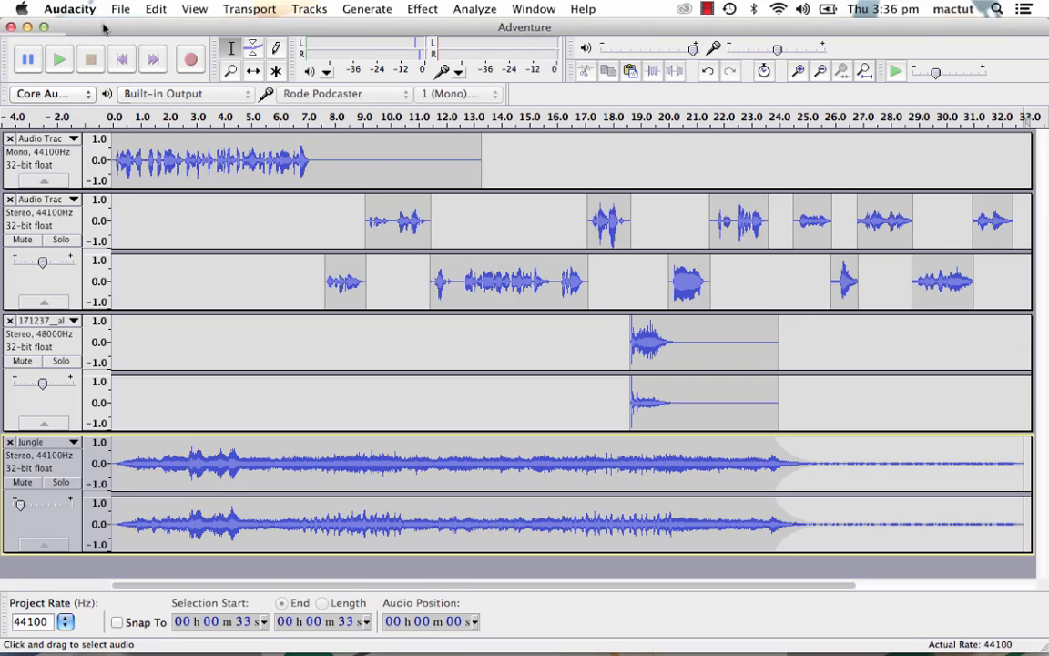
- Try exporting the Adventure project in the MP3 Files format, view the format options and cancel the export
{"action": "left_click", "coordinate": [117, 8]}
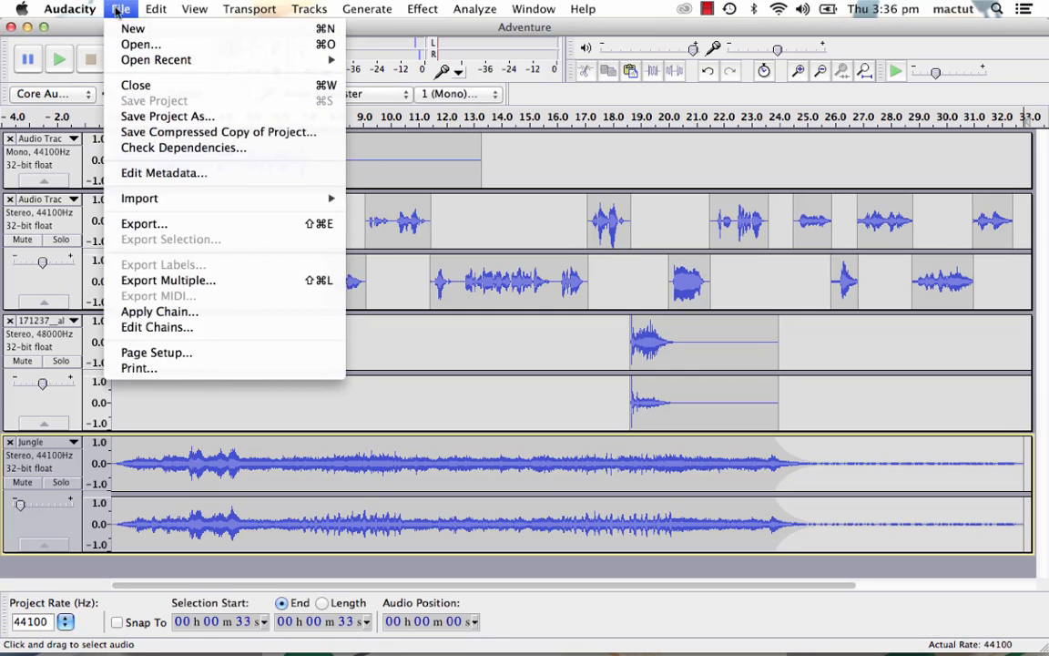
{"action": "left_click", "coordinate": [173, 224]}
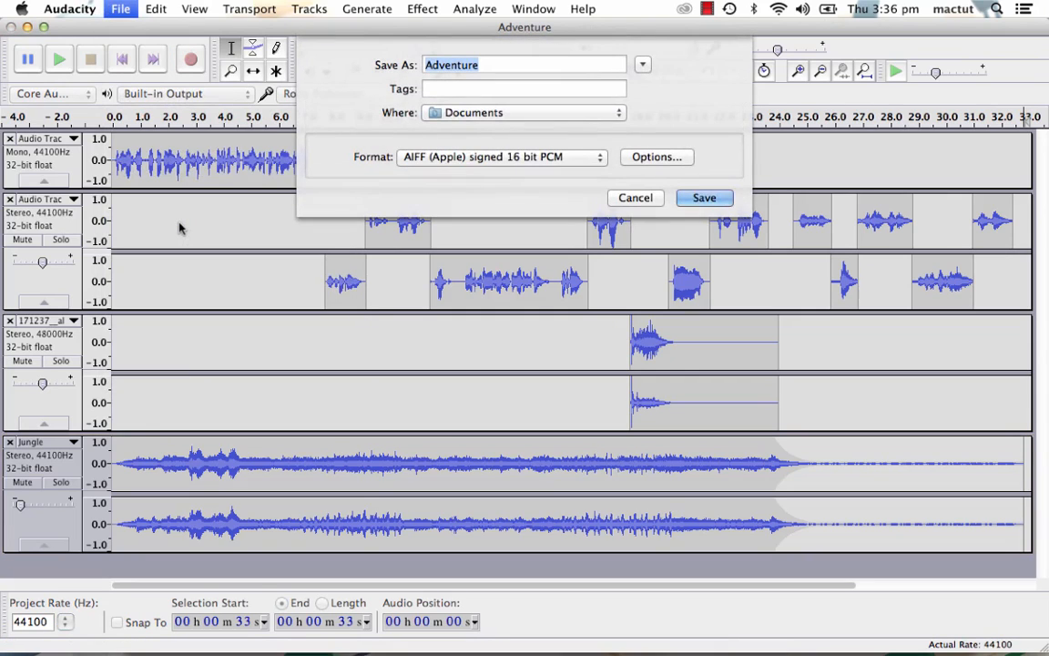
{"action": "left_click", "coordinate": [547, 154]}
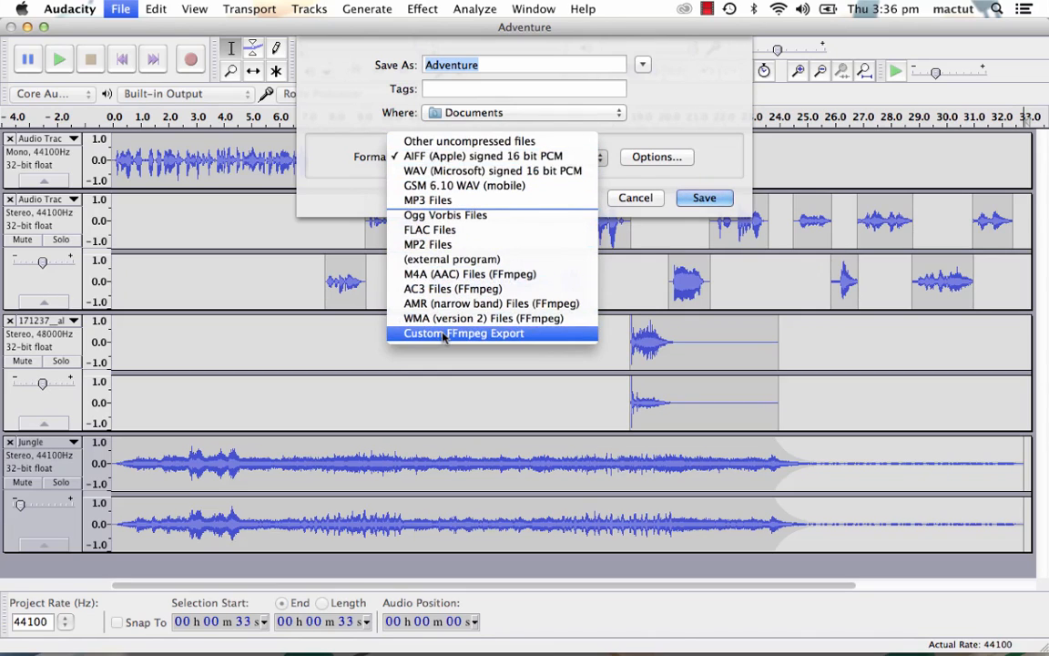
{"action": "left_click", "coordinate": [426, 200]}
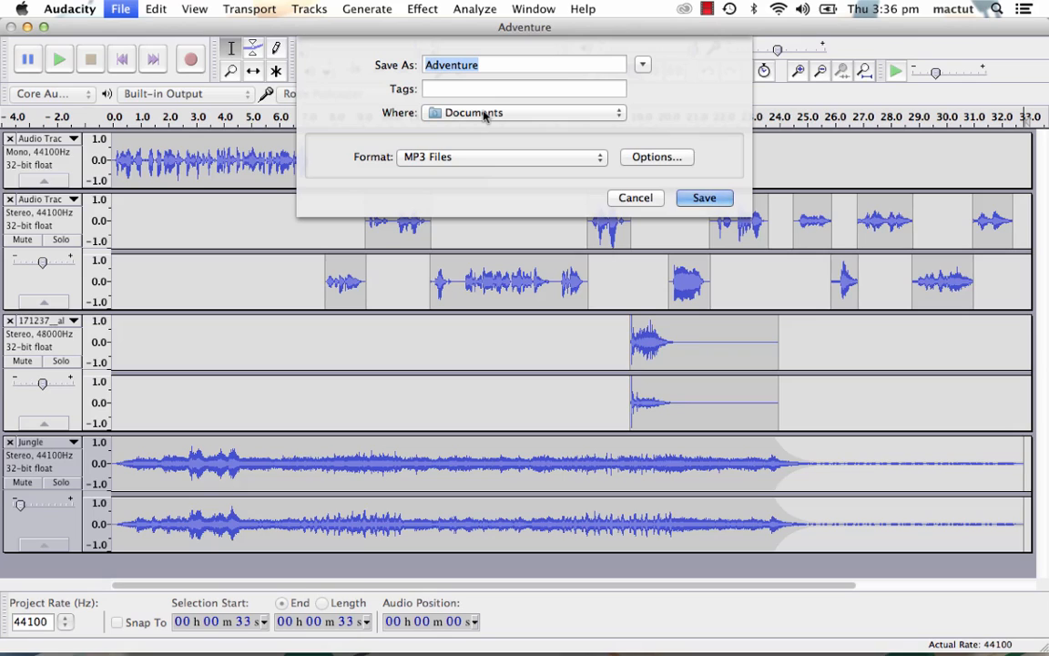
{"action": "left_click", "coordinate": [651, 158]}
{"action": "left_click", "coordinate": [625, 200]}
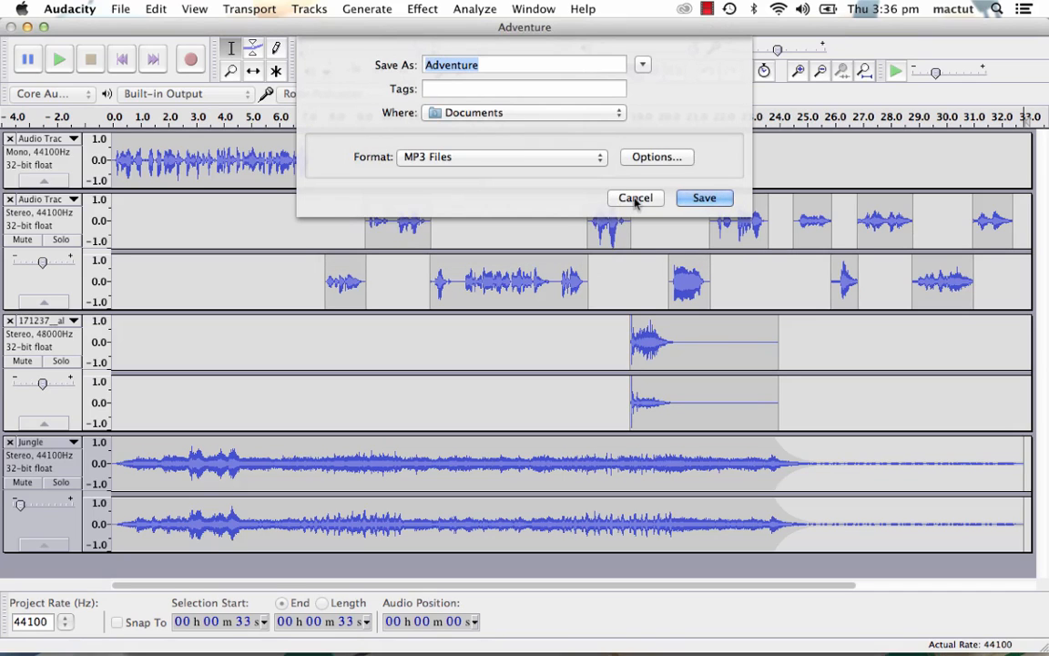
{"action": "left_click", "coordinate": [635, 198]}
- Request the LAME library download from the Libraries preferences and follow the Mac OS X installation instructions to the LAME download page
{"action": "left_click", "coordinate": [69, 9]}
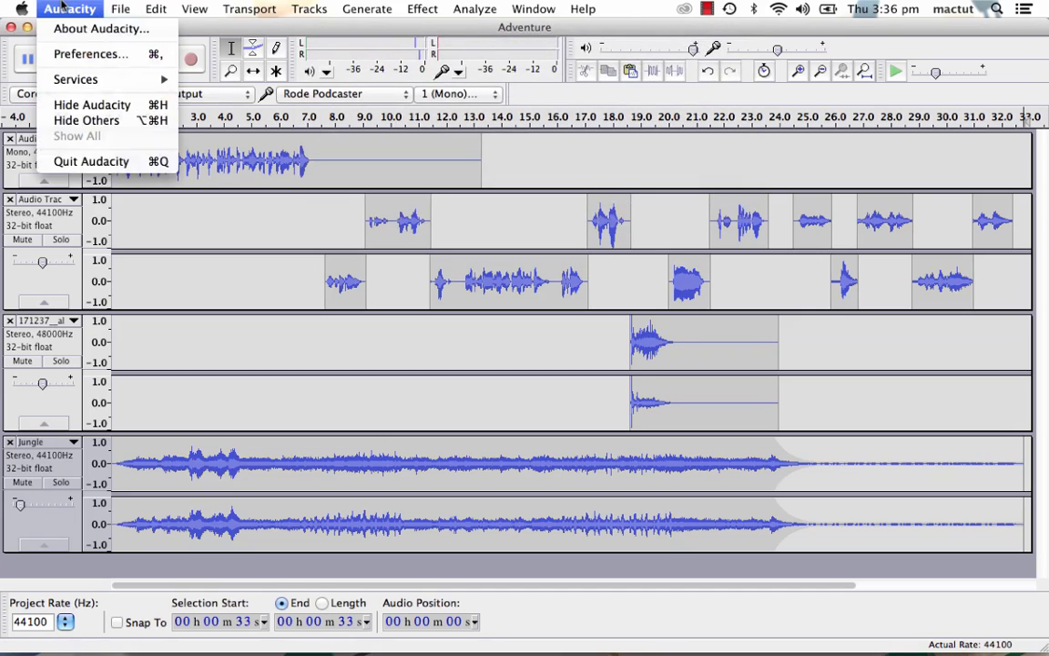
{"action": "left_click", "coordinate": [79, 56]}
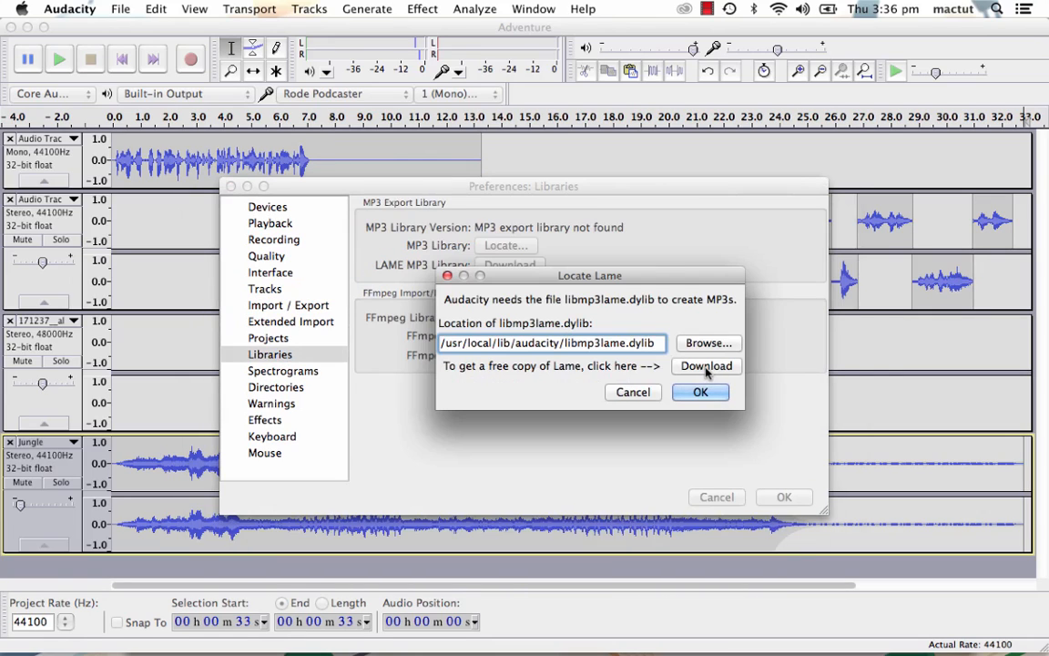
{"action": "left_click", "coordinate": [706, 366]}
{"action": "scroll", "coordinate": [418, 399], "scroll_direction": "down", "scroll_amount": 8}
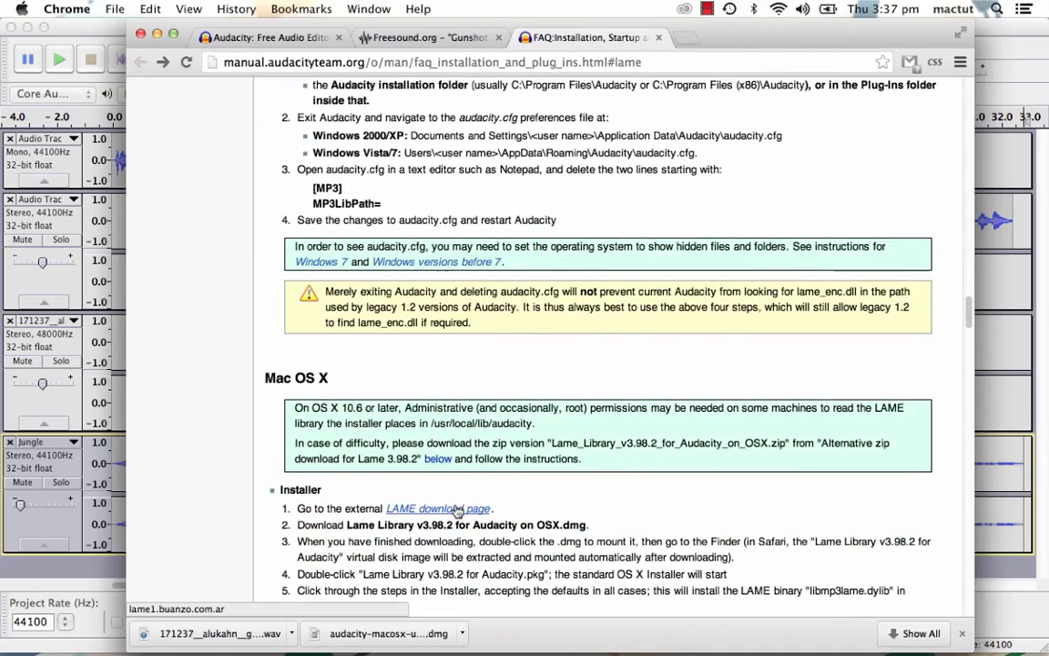
{"action": "left_click", "coordinate": [458, 508]}
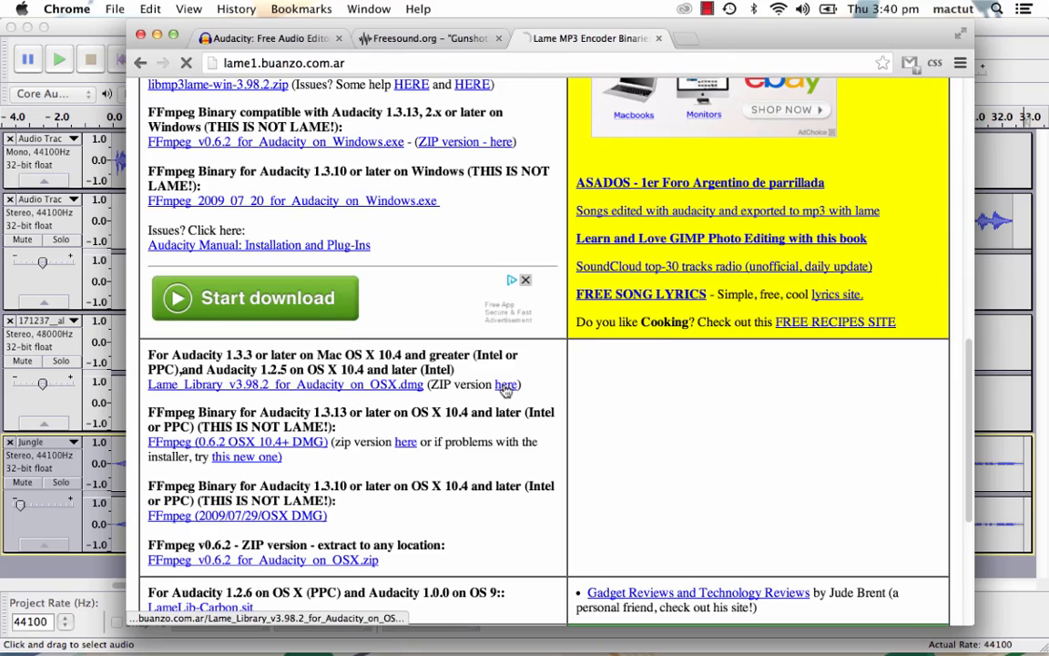
- Download the zipped LAME library for OS X and place its extracted folder in Documents
{"action": "left_click", "coordinate": [505, 385]}
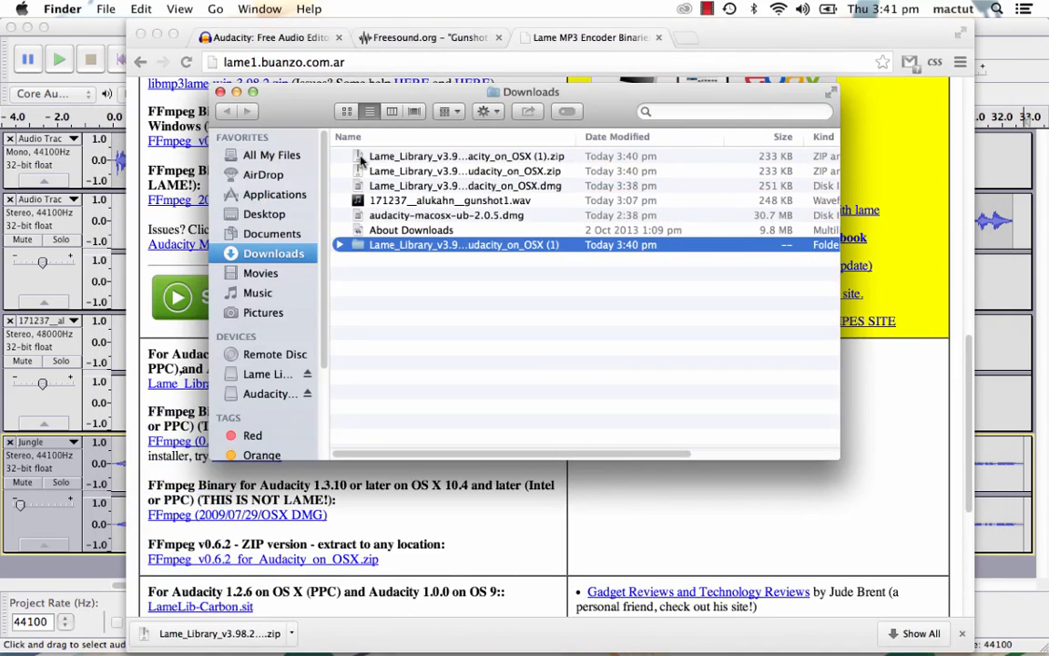
{"action": "left_click", "coordinate": [235, 233]}
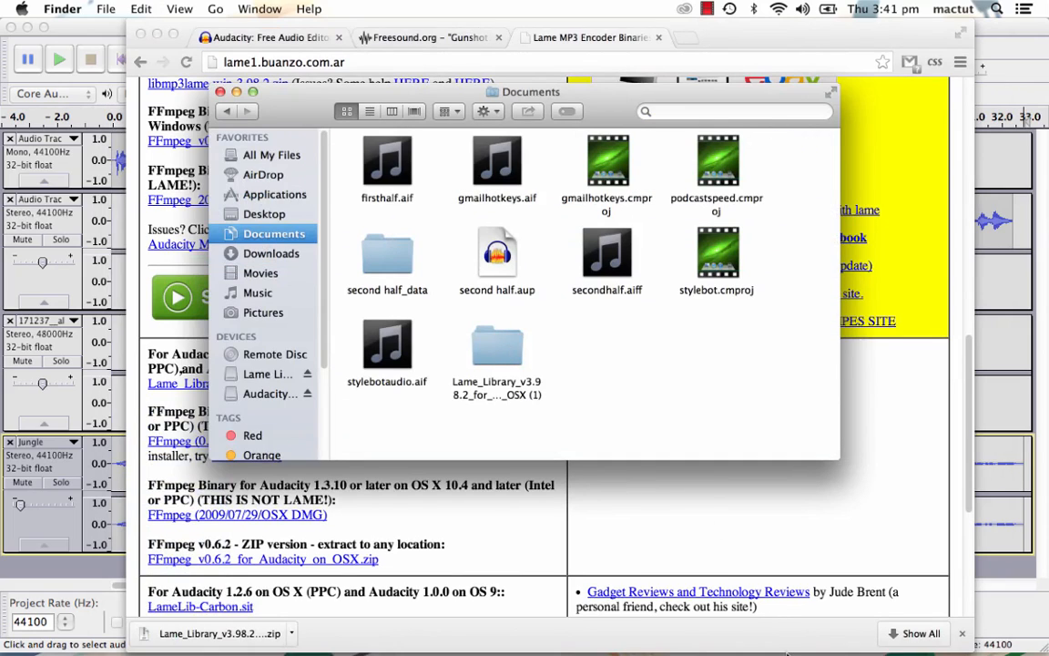
- Switch to Audacity, set the MP3 library location to libmp3lame.dylib from the Lame_Library folder in Documents, and accept the preferences
{"action": "key", "text": "super+Tab"}
{"action": "key", "text": "super+Tab"}
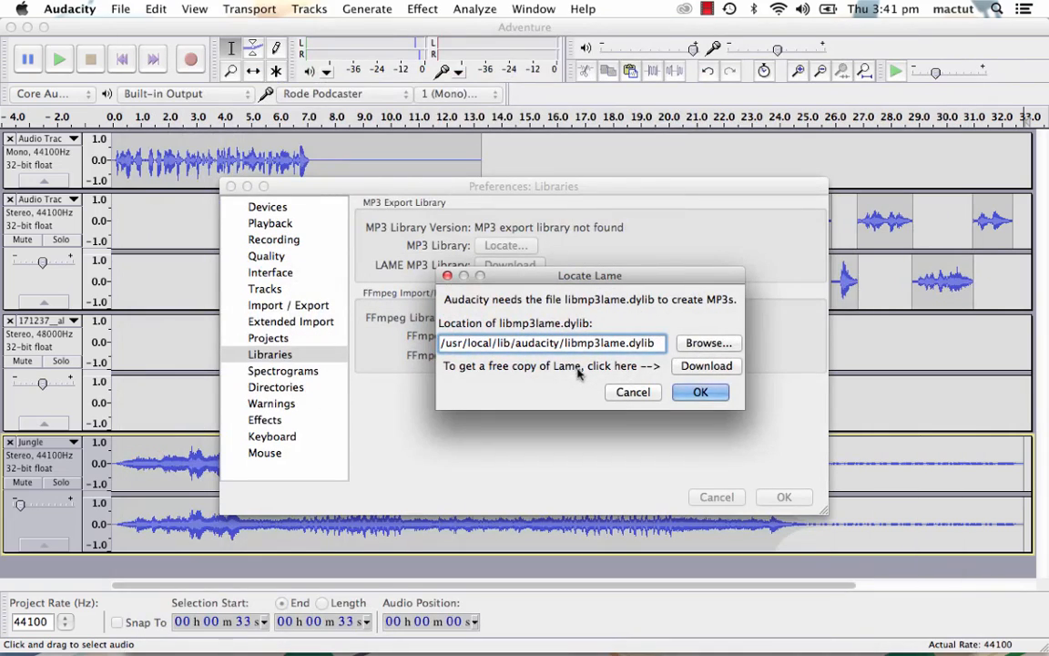
{"action": "left_click", "coordinate": [700, 343]}
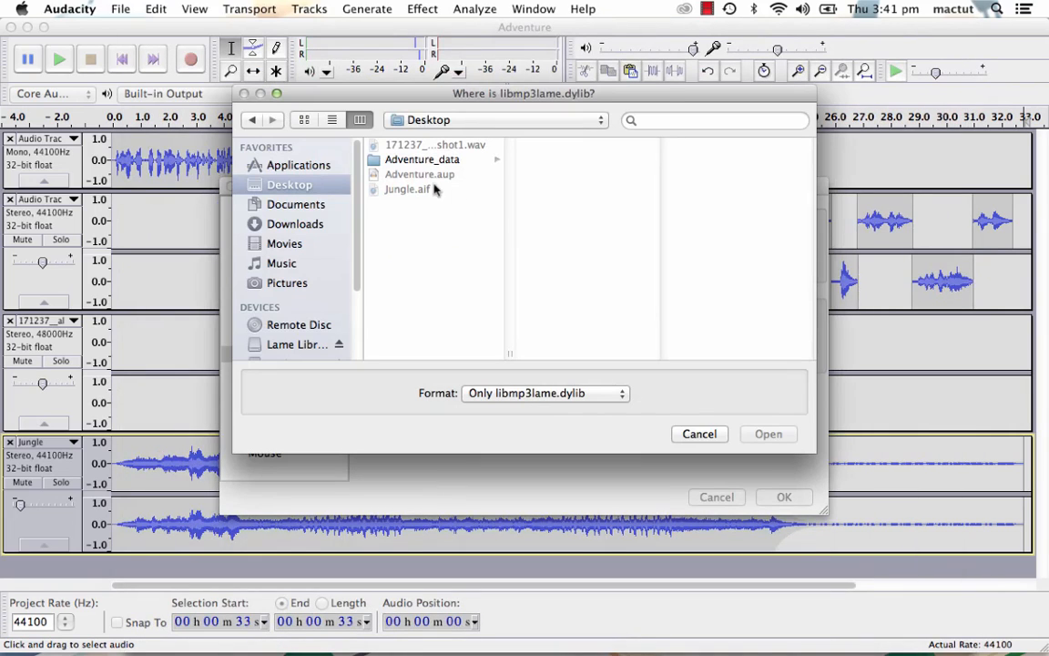
{"action": "left_click", "coordinate": [289, 204]}
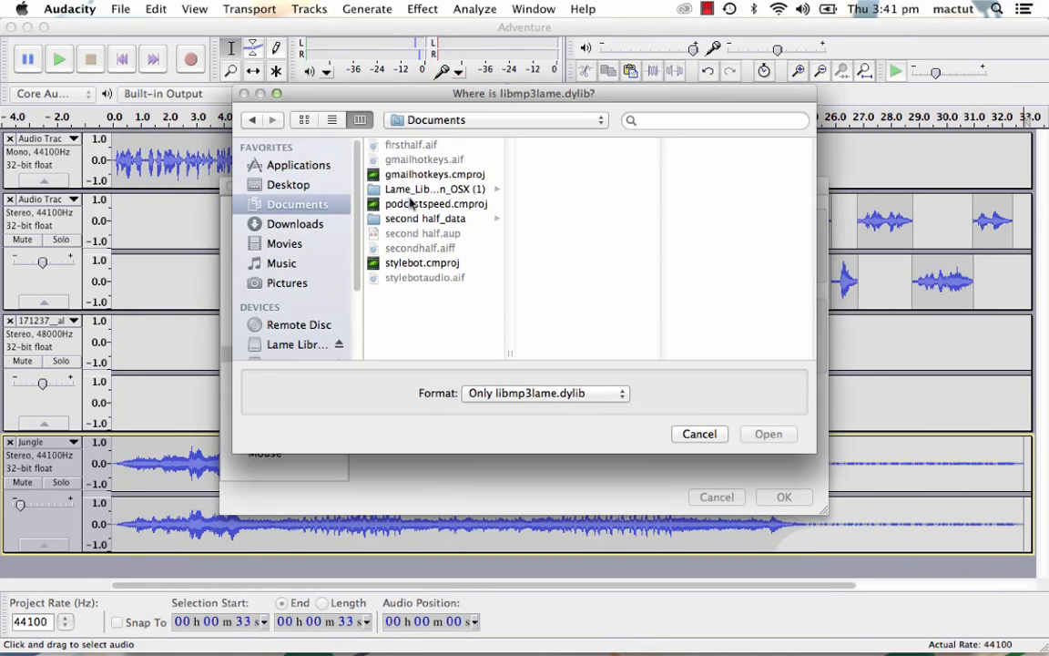
{"action": "left_click", "coordinate": [411, 188]}
{"action": "left_click", "coordinate": [508, 145]}
{"action": "left_click", "coordinate": [768, 433]}
{"action": "left_click", "coordinate": [700, 391]}
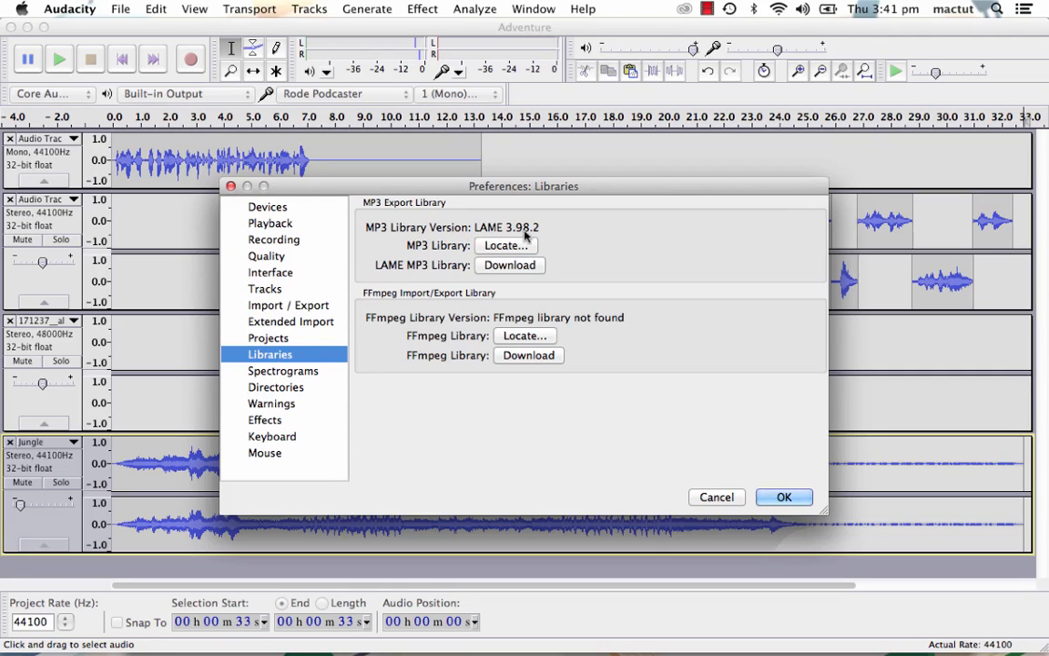
{"action": "left_click", "coordinate": [784, 496]}
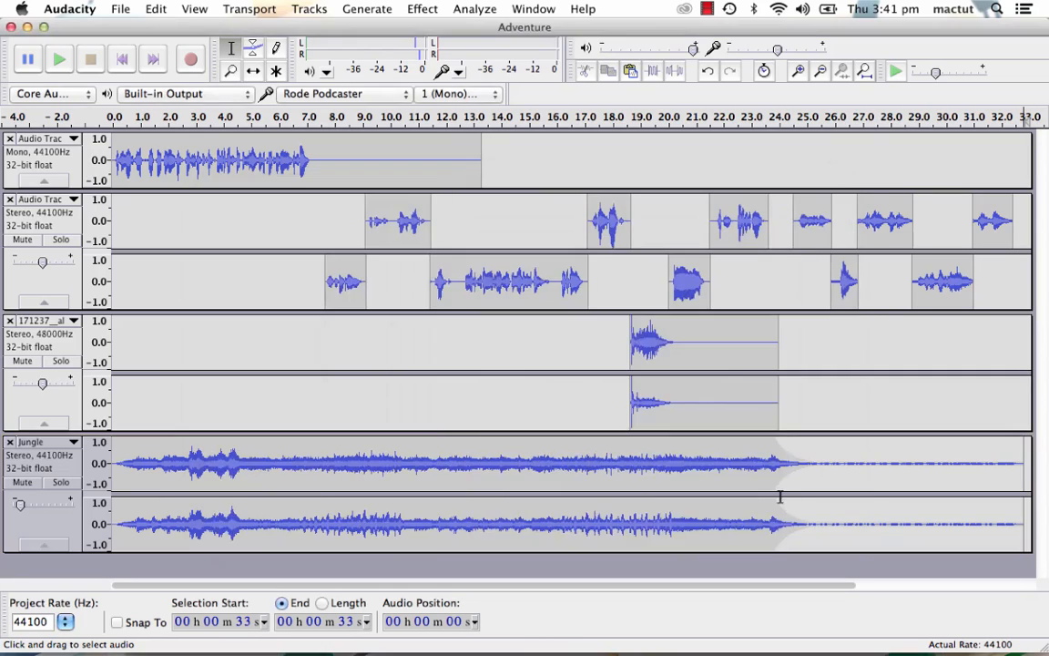
- Set up an export of the Adventure project to the Desktop as MP3 Files, keeping the constant 128 kbps joint stereo options
{"action": "left_click", "coordinate": [120, 8]}
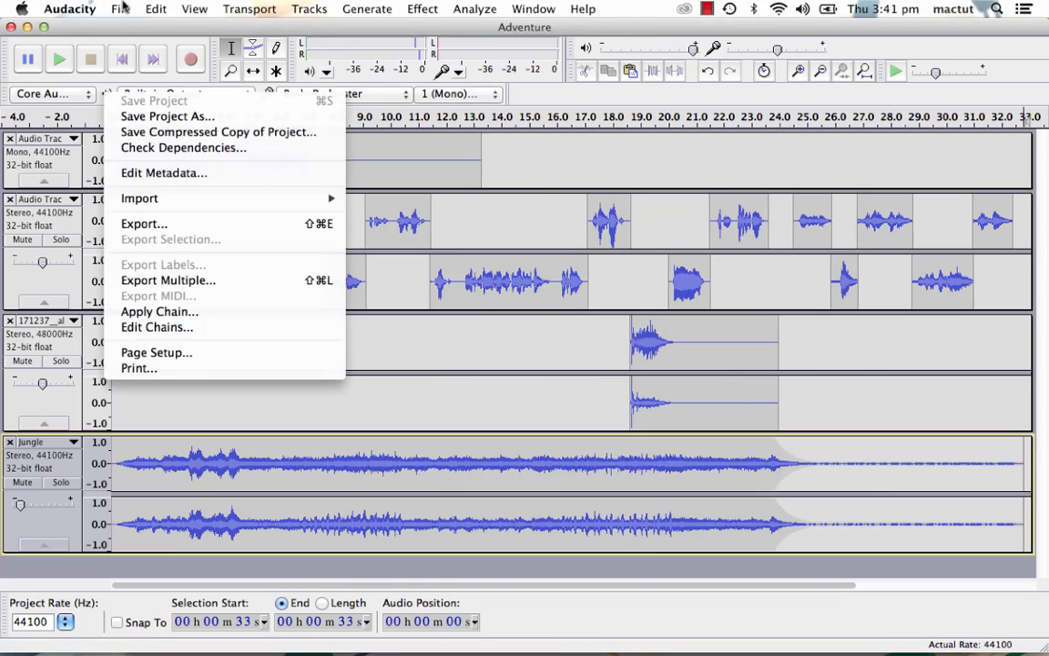
{"action": "left_click", "coordinate": [144, 224]}
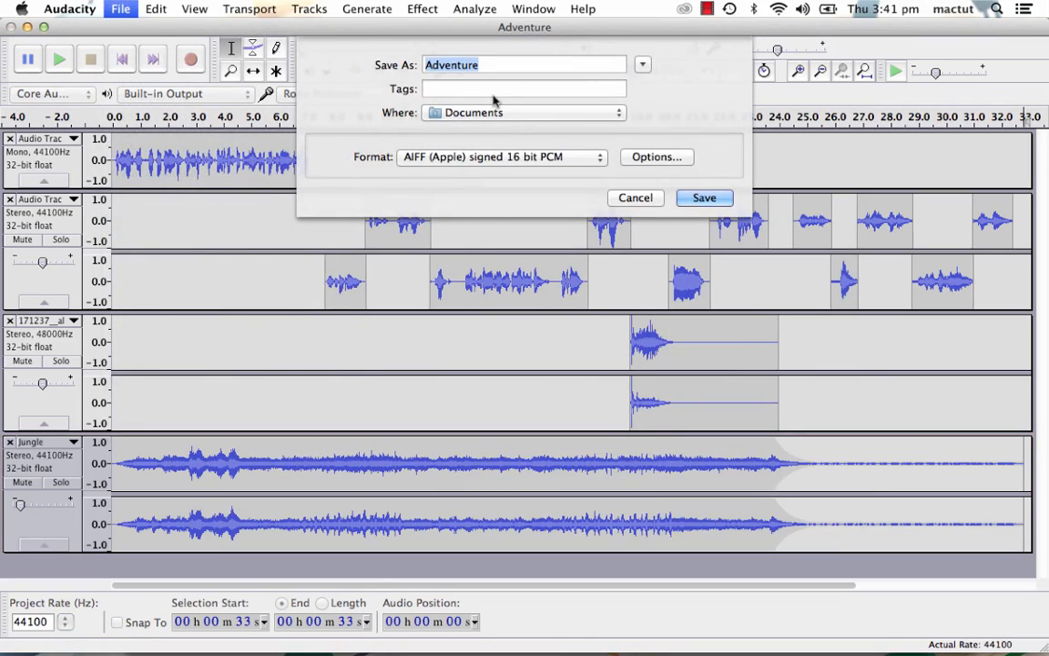
{"action": "left_click", "coordinate": [428, 112]}
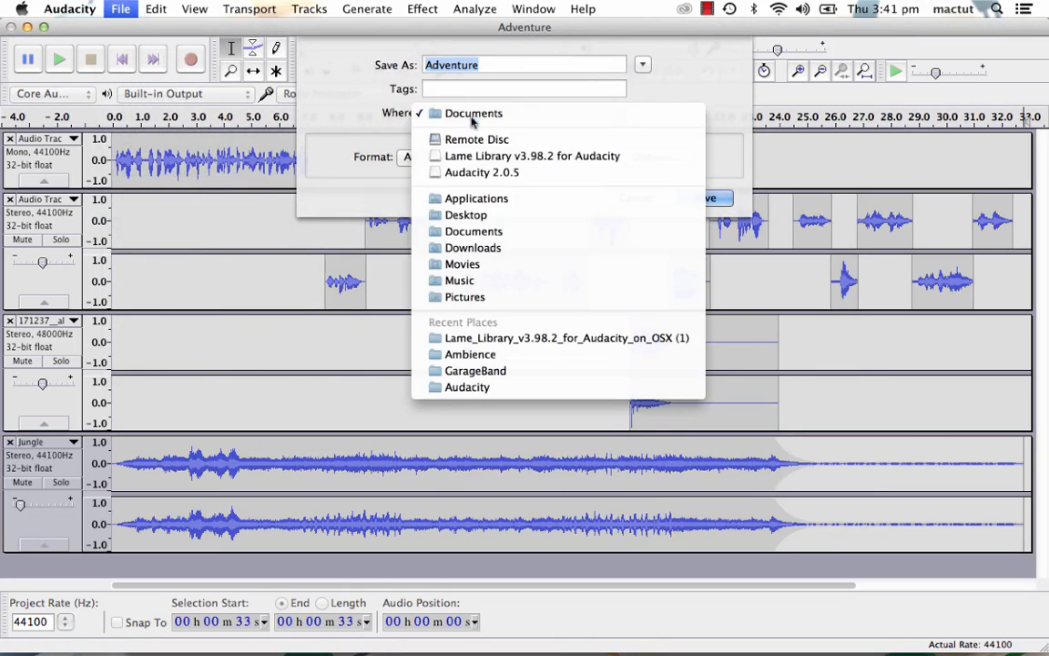
{"action": "left_click", "coordinate": [479, 219]}
{"action": "left_click", "coordinate": [574, 161]}
{"action": "left_click", "coordinate": [458, 201]}
{"action": "left_click", "coordinate": [638, 157]}
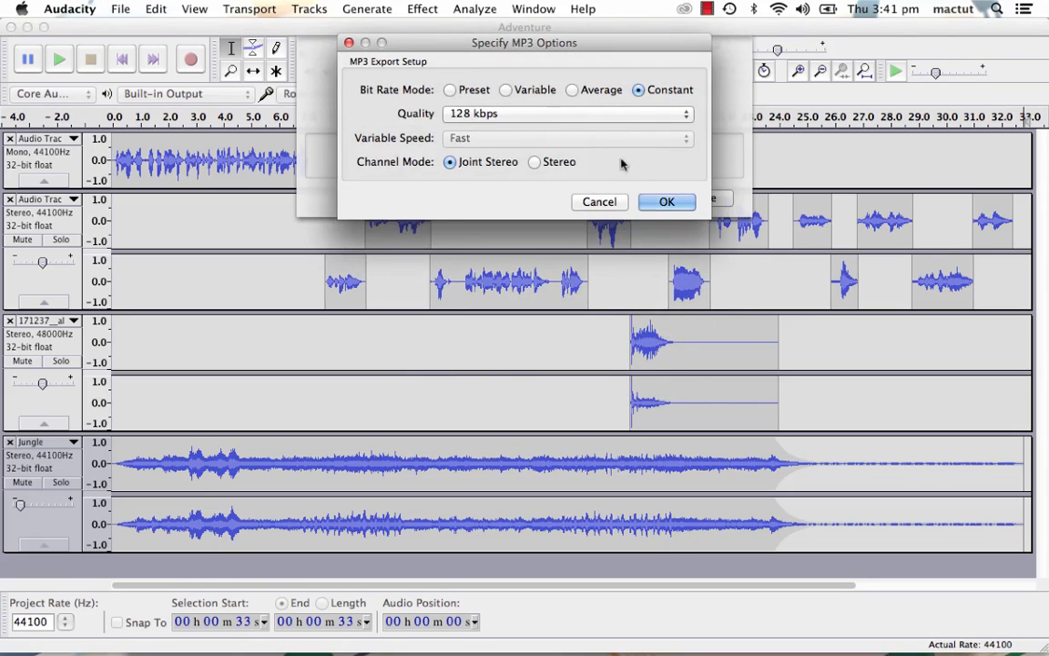
{"action": "left_click", "coordinate": [666, 201]}
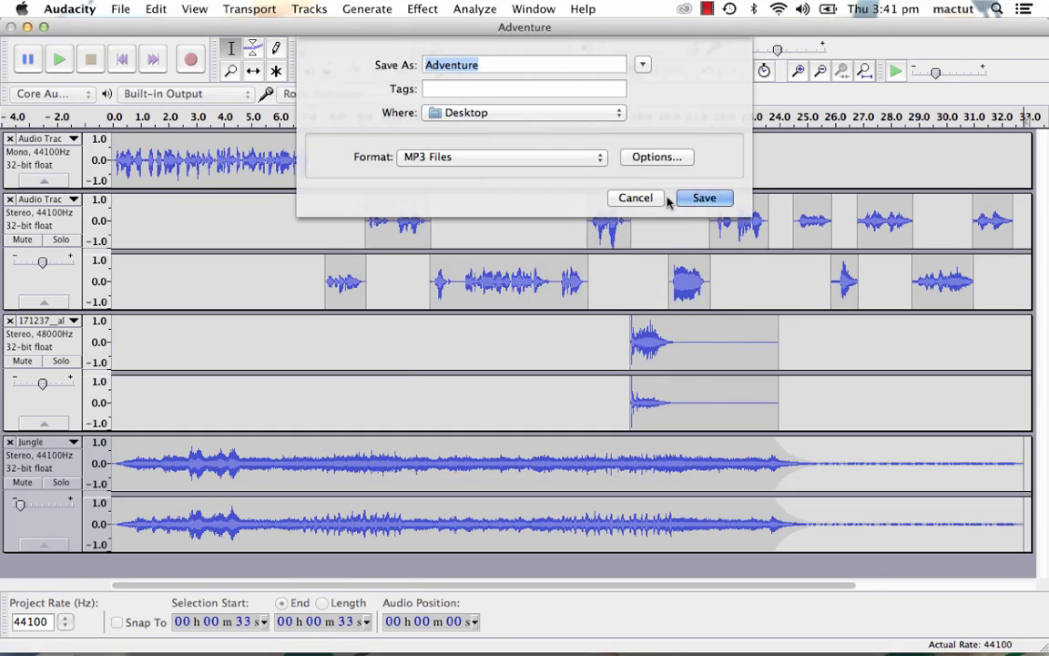
- Save the MP3 export, accepting the mixdown to two stereo channels and the existing metadata
{"action": "left_click", "coordinate": [707, 200]}
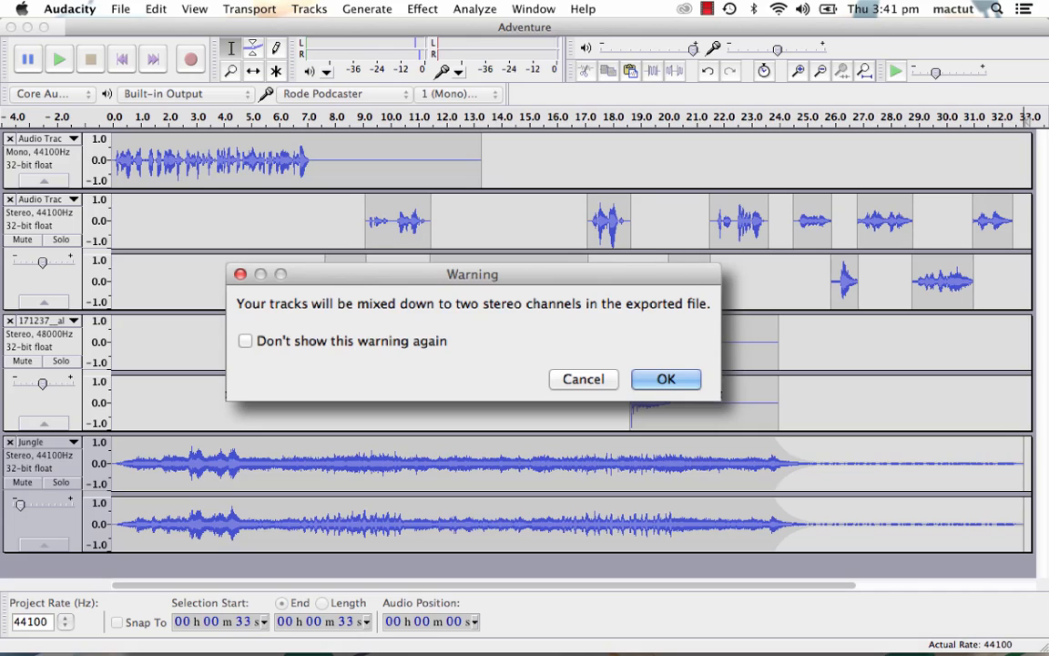
{"action": "left_click", "coordinate": [674, 379]}
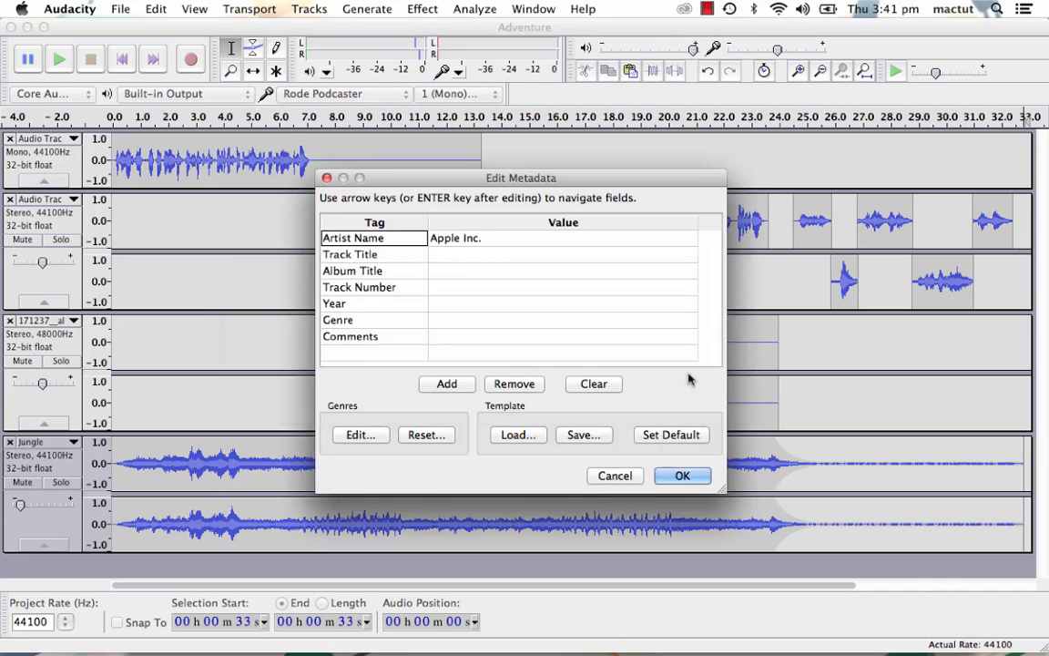
{"action": "left_click", "coordinate": [679, 475]}
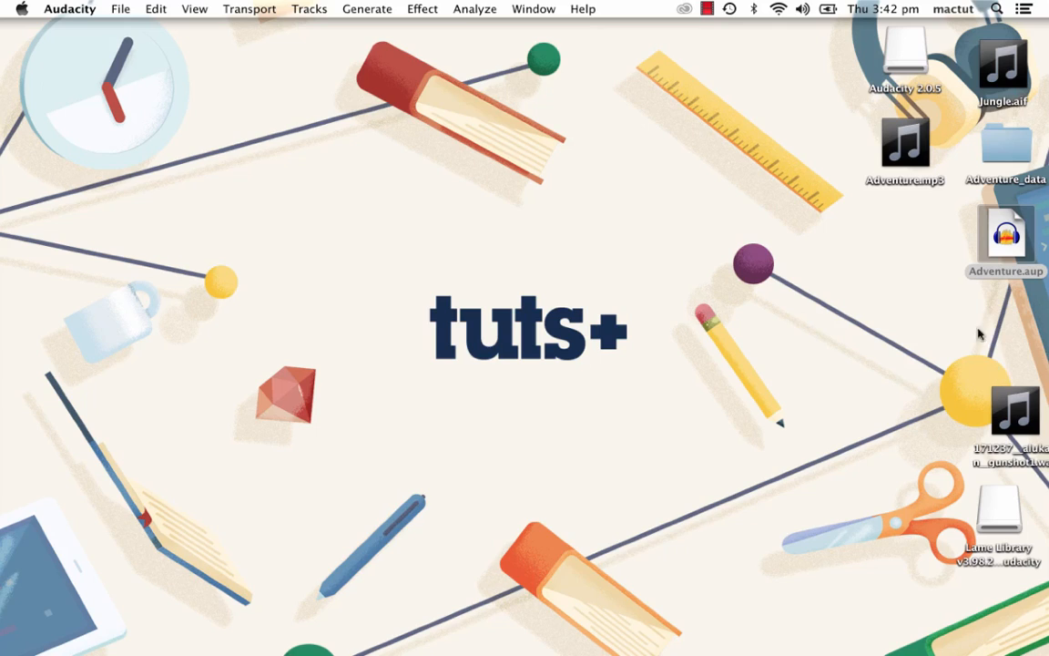
- Play the exported Adventure.mp3 from the desktop to check it, and pause it
{"action": "left_click", "coordinate": [906, 144]}
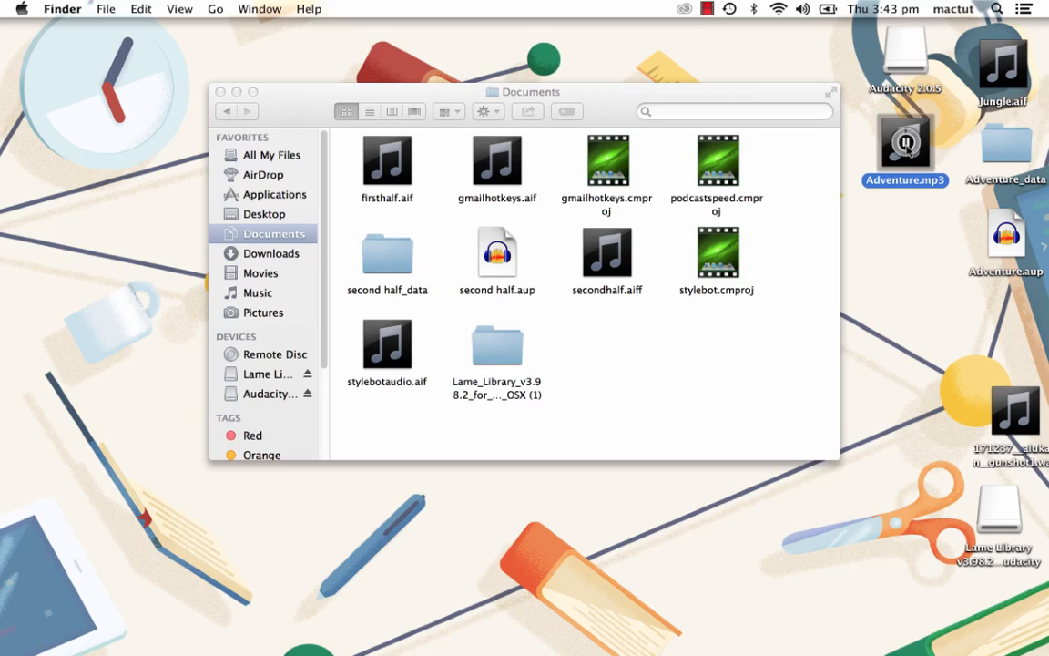
{"action": "left_click", "coordinate": [906, 143]}
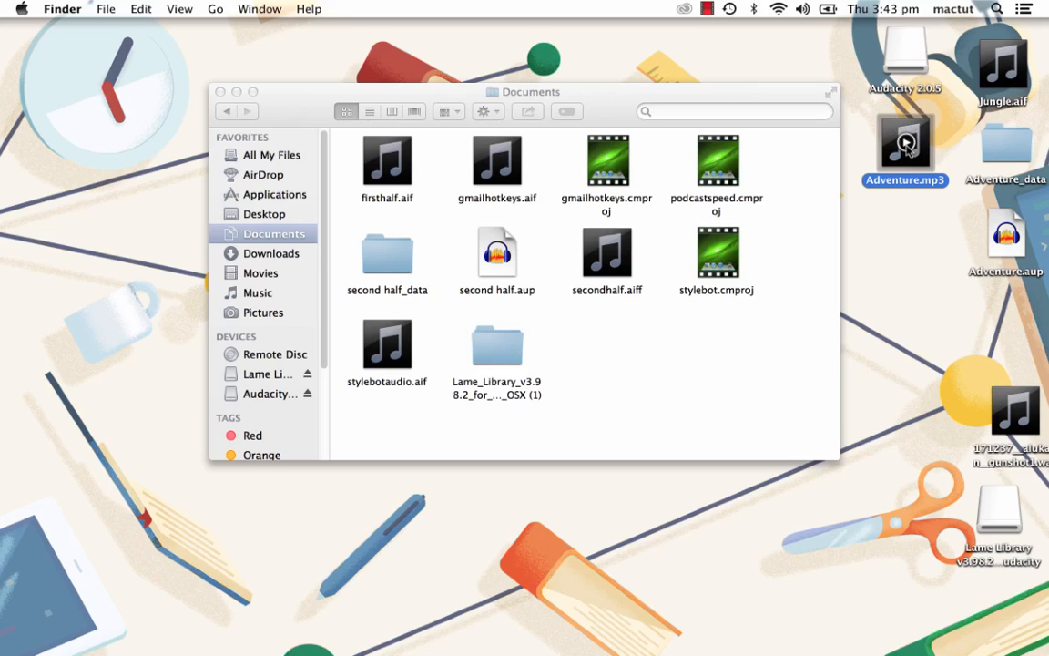